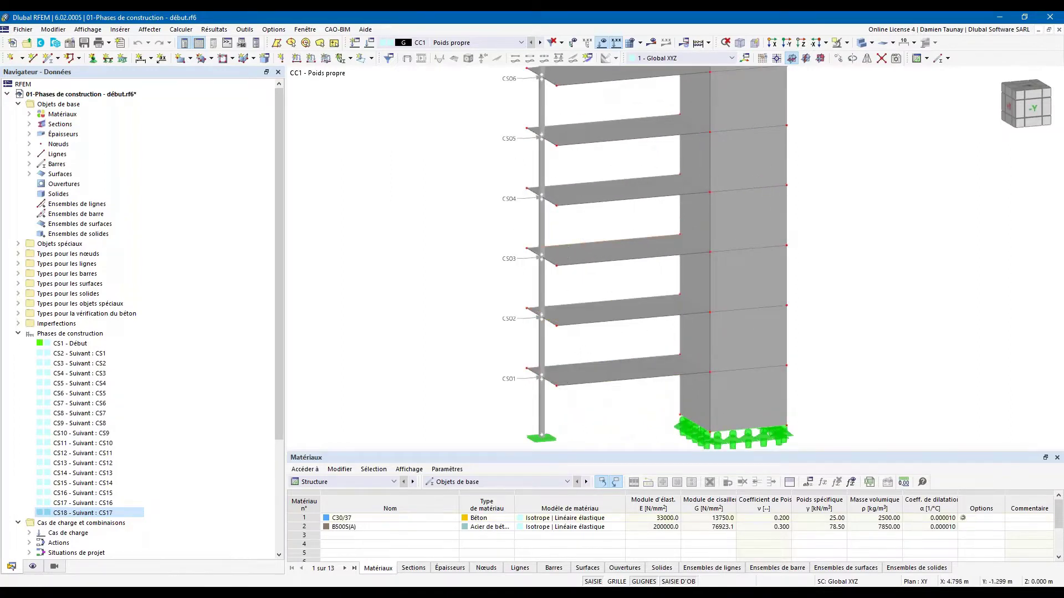
Step: Examine the tower model from its supported base and lower floors up to its full height
middle_click_drag(623, 426, 612, 401)
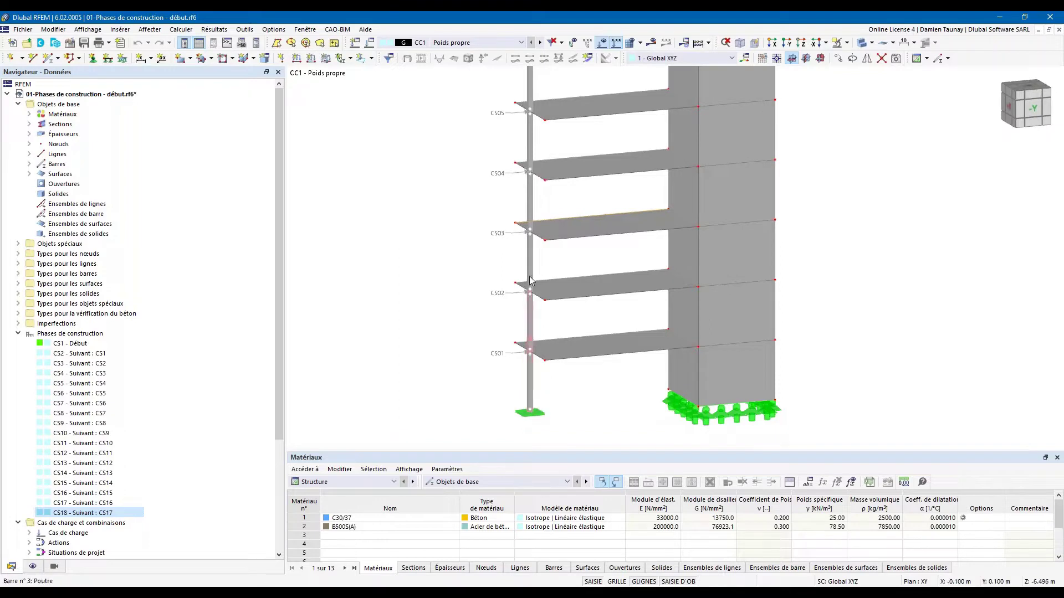
scroll(623, 380, "down", 1)
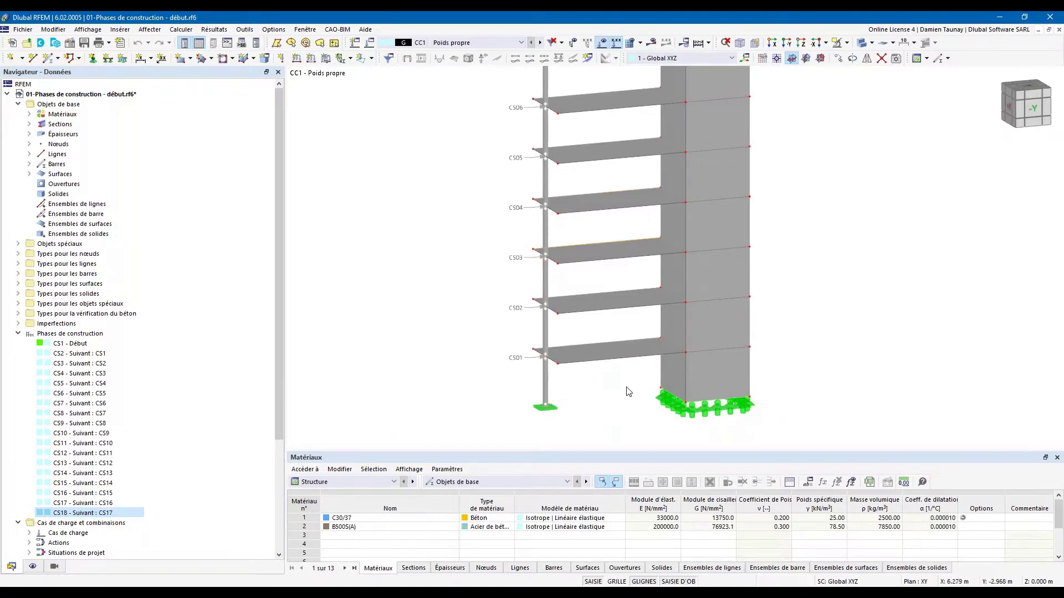
scroll(626, 391, "down", 1)
scroll(630, 385, "down", 2)
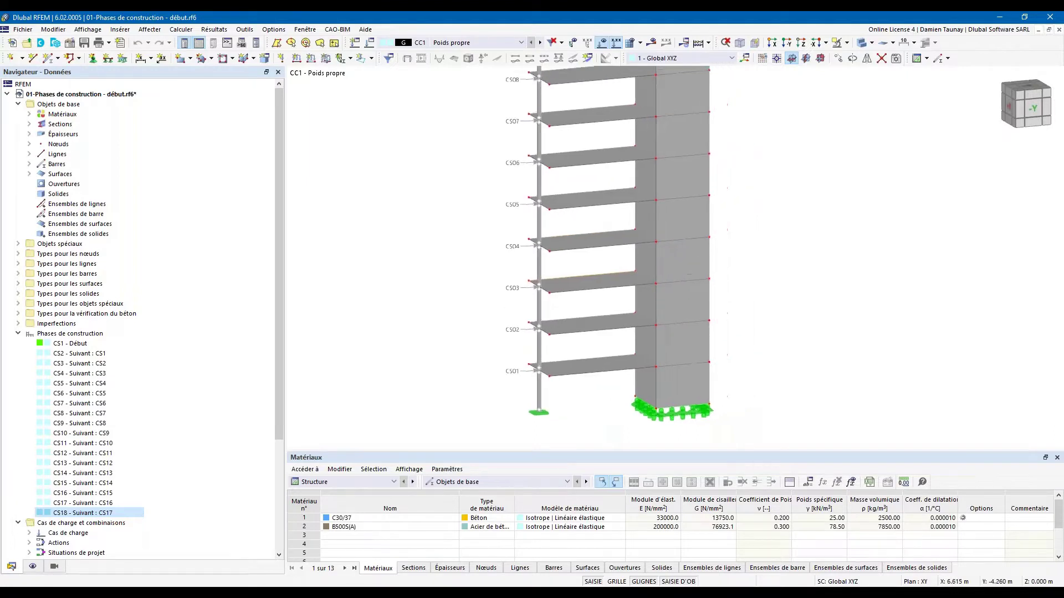
scroll(598, 318, "down", 3)
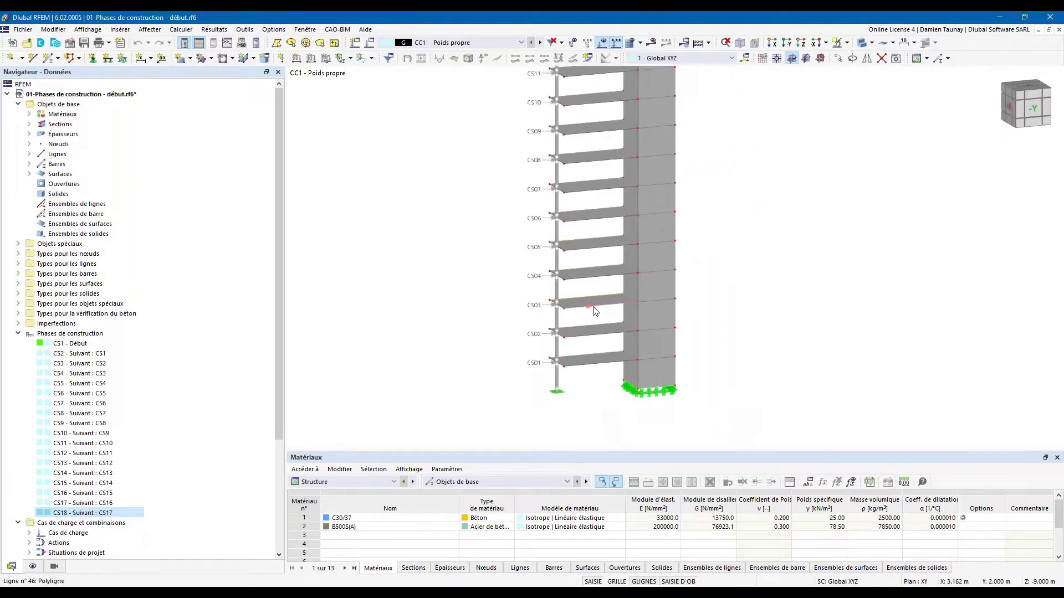
scroll(590, 308, "down", 1)
middle_click_drag(590, 243, 580, 311)
scroll(580, 311, "up", 1)
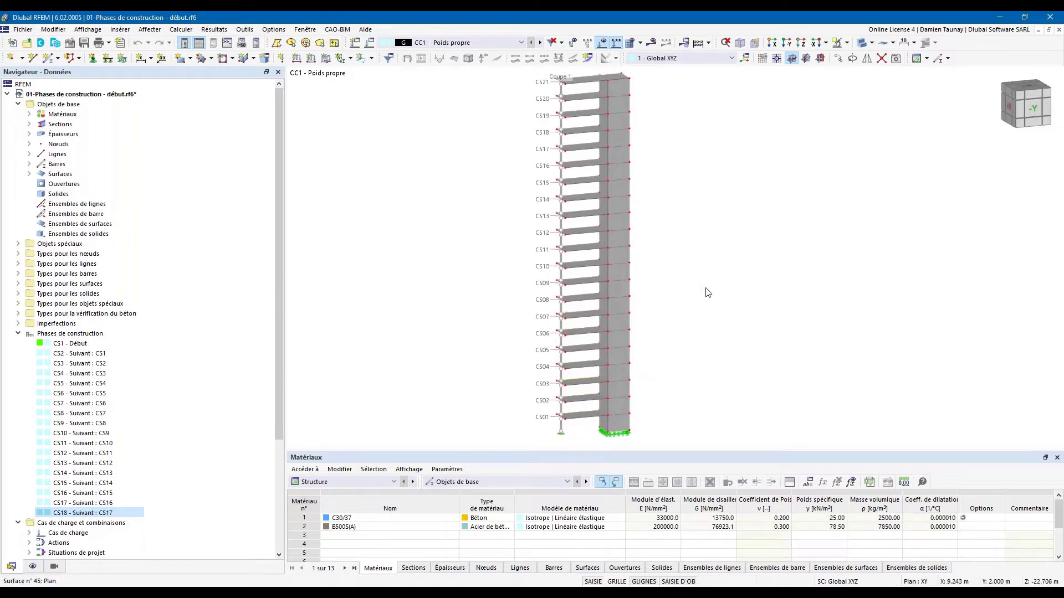
Step: Open the model's base data, review the activated add-on modules, and close the dialog
right_click(78, 104)
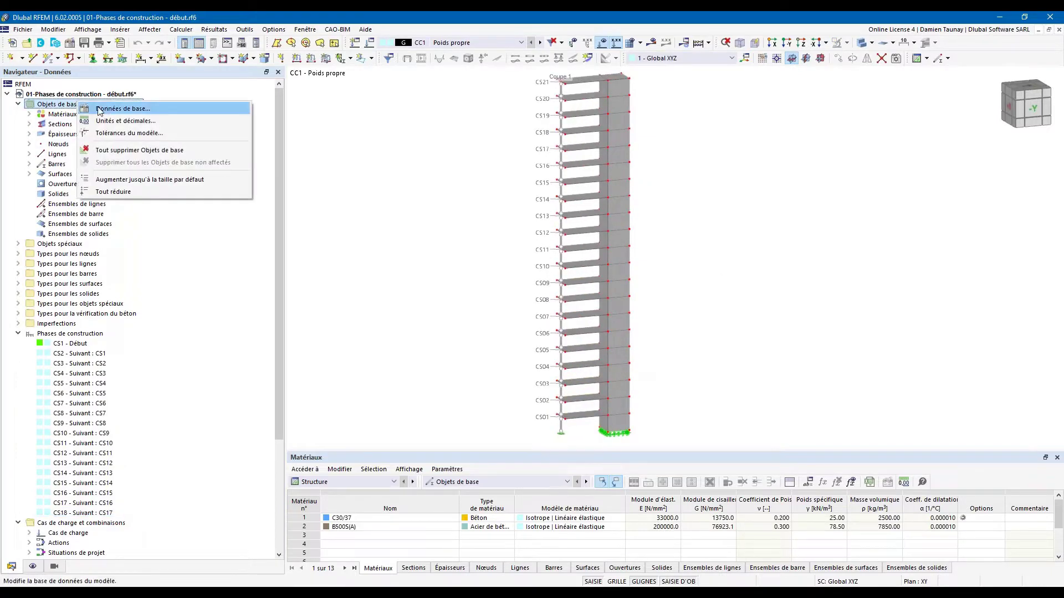
left_click(108, 113)
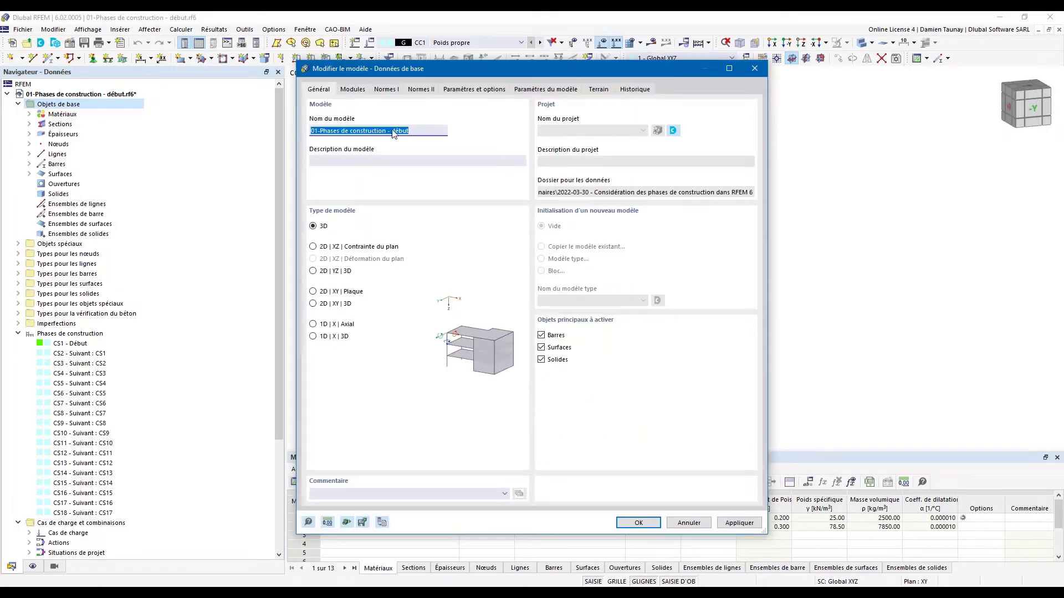
left_click(353, 89)
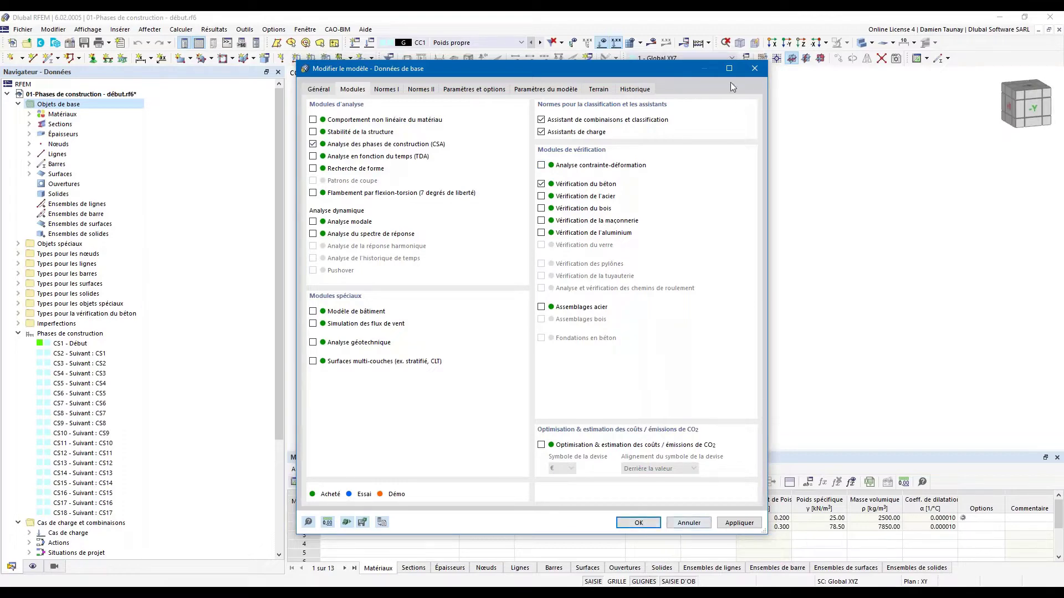
left_click(758, 70)
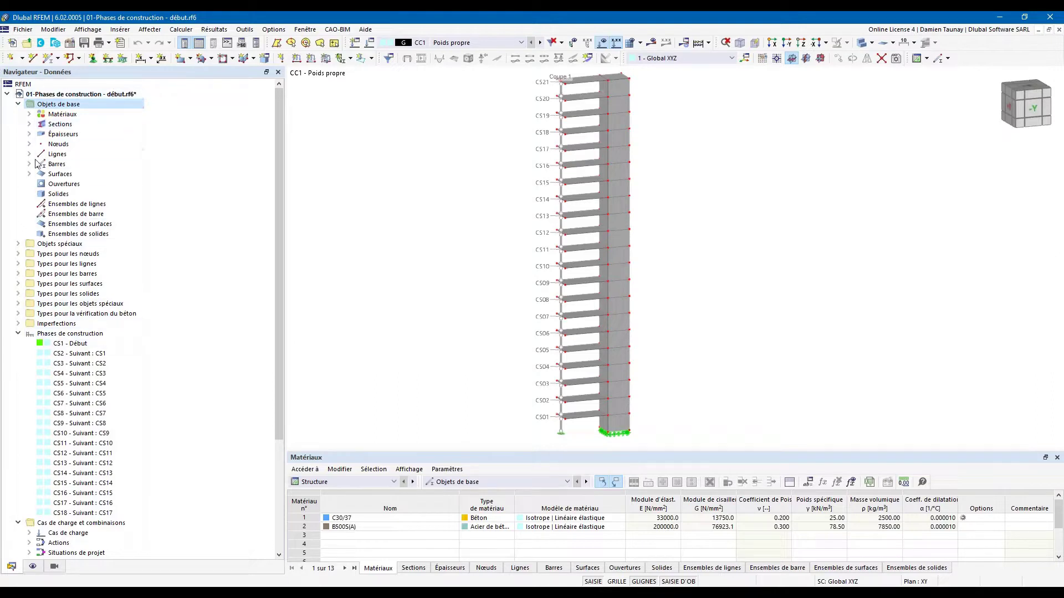
Step: Review the Phases de construction entries in the data navigator and collapse the Cas de charge et combinaisons folder
scroll(38, 299, "down", 2)
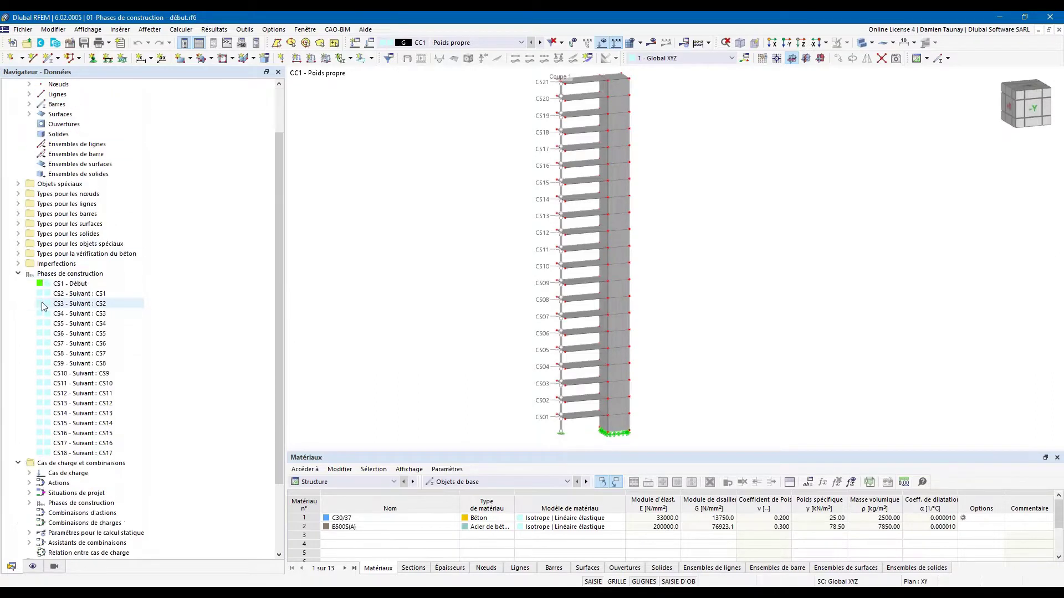
left_click(58, 275)
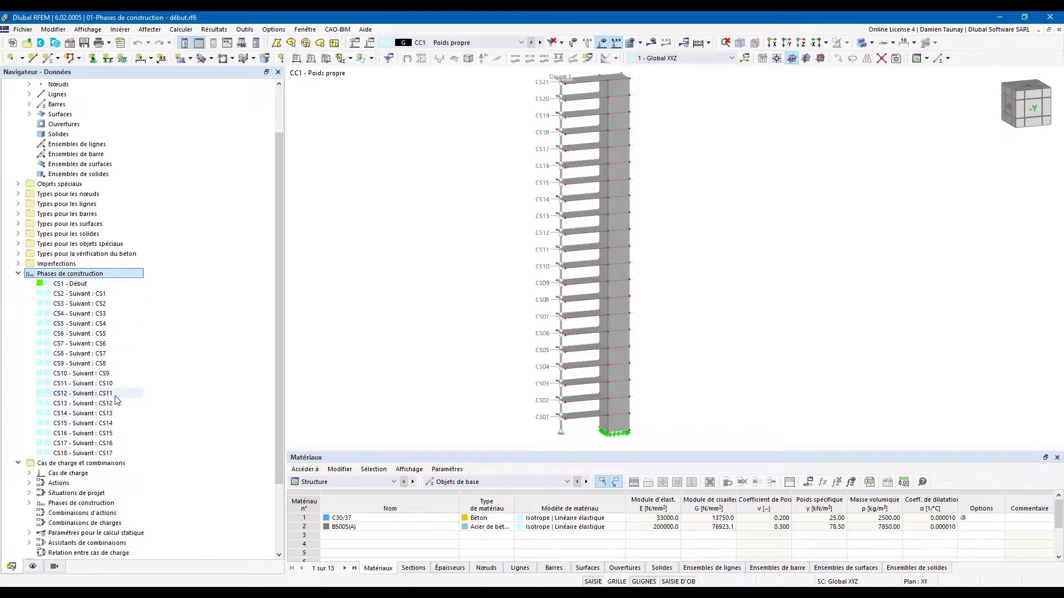
scroll(97, 367, "down", 3)
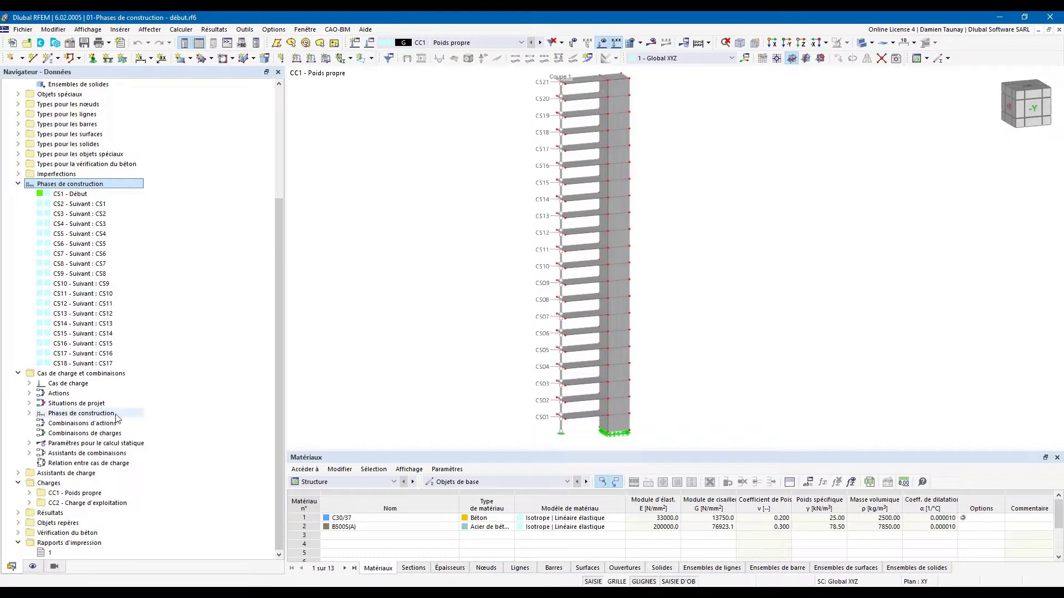
scroll(358, 363, "up", 1)
scroll(460, 331, "down", 2)
middle_click_drag(460, 332, 458, 337)
left_click(73, 183)
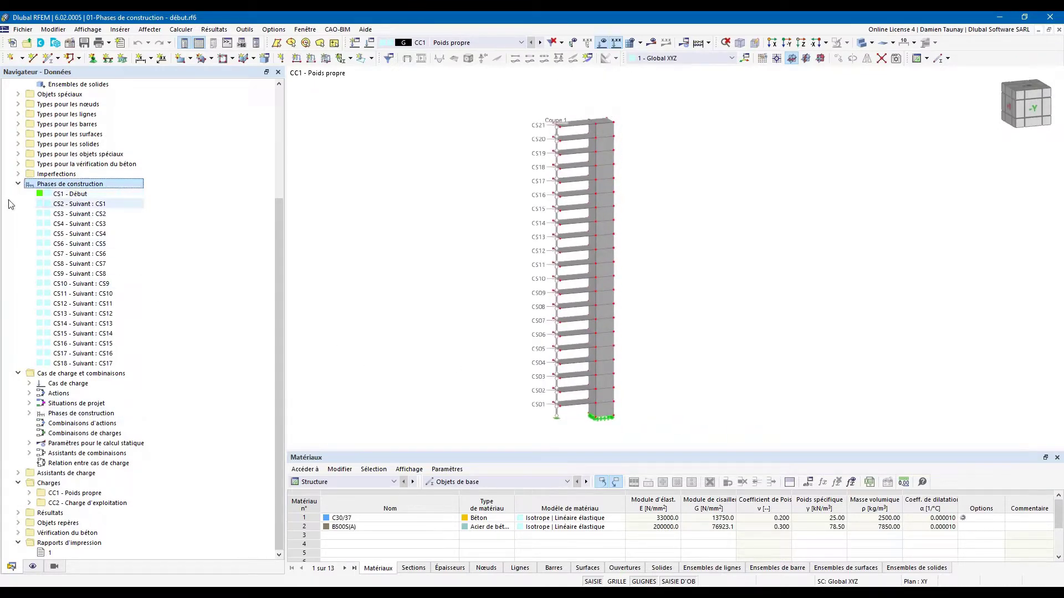
left_click(18, 373)
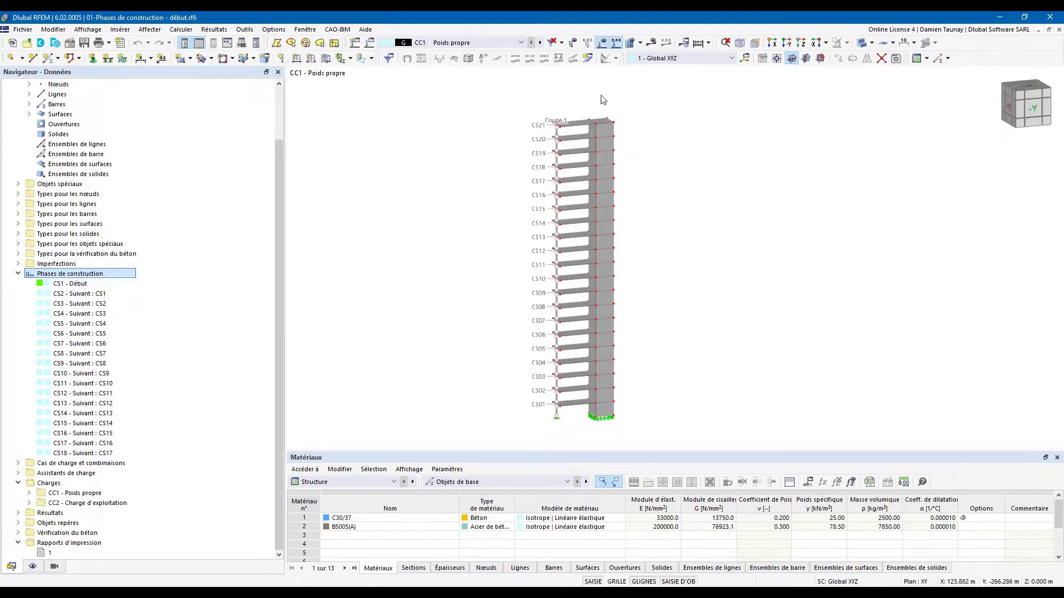
Step: Display the construction phases in the model one after another, from CS1 to CS18
double_click(69, 283)
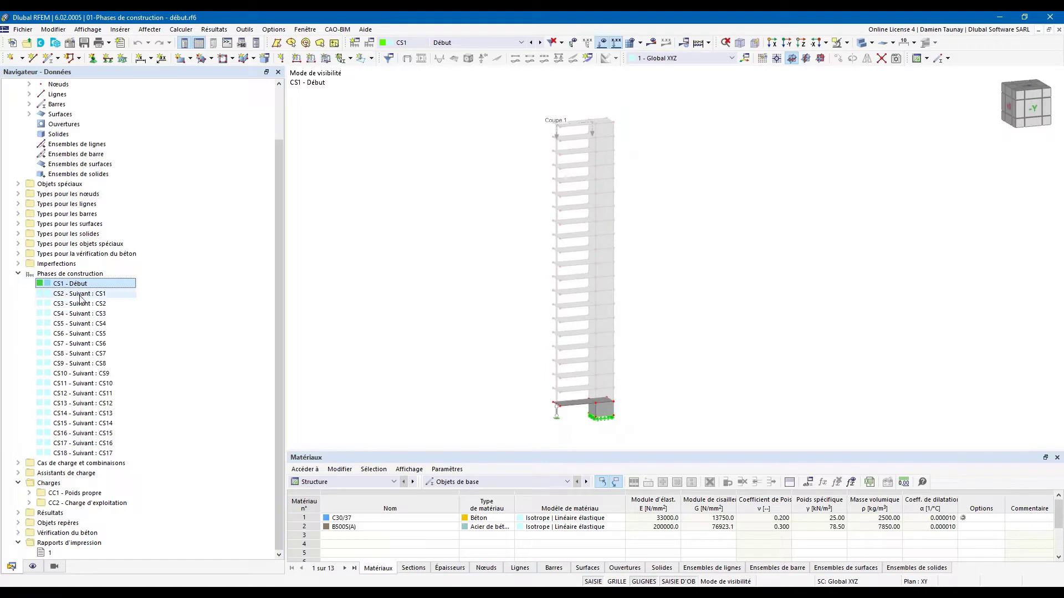
double_click(80, 294)
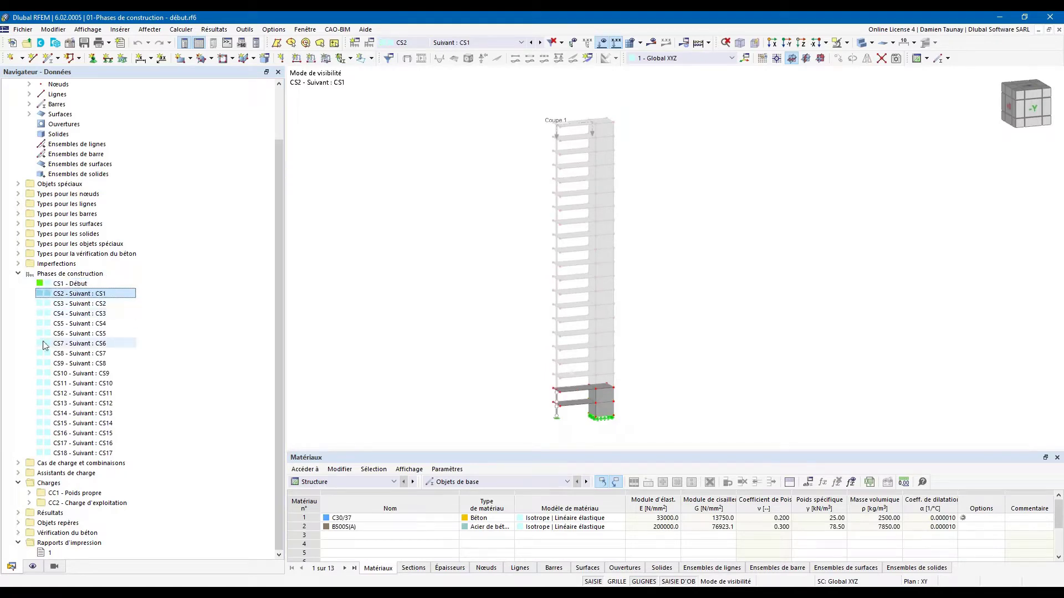
double_click(93, 304)
double_click(95, 314)
double_click(98, 324)
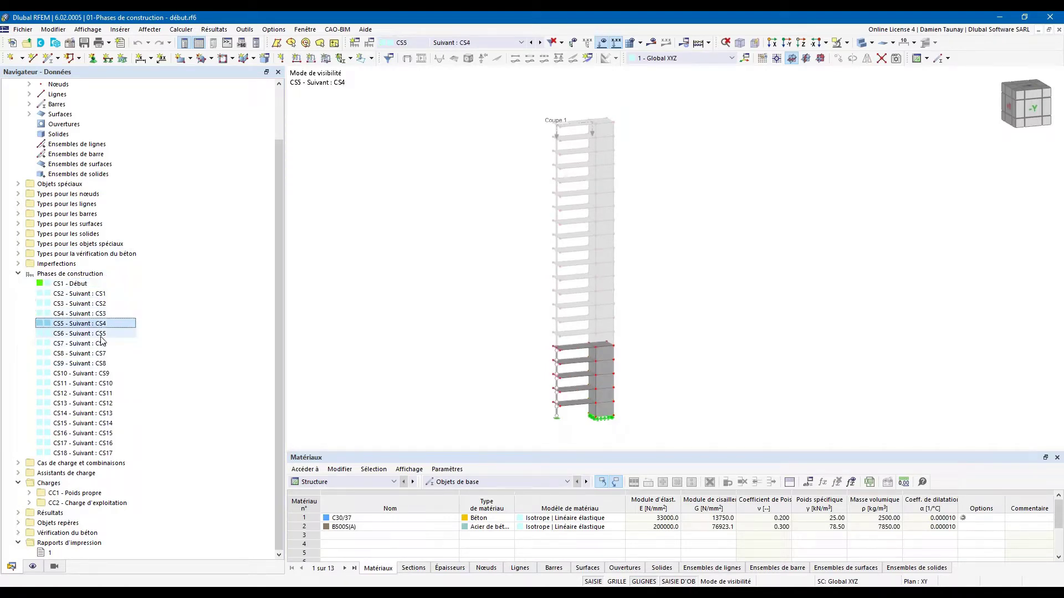
double_click(101, 334)
double_click(106, 343)
double_click(111, 351)
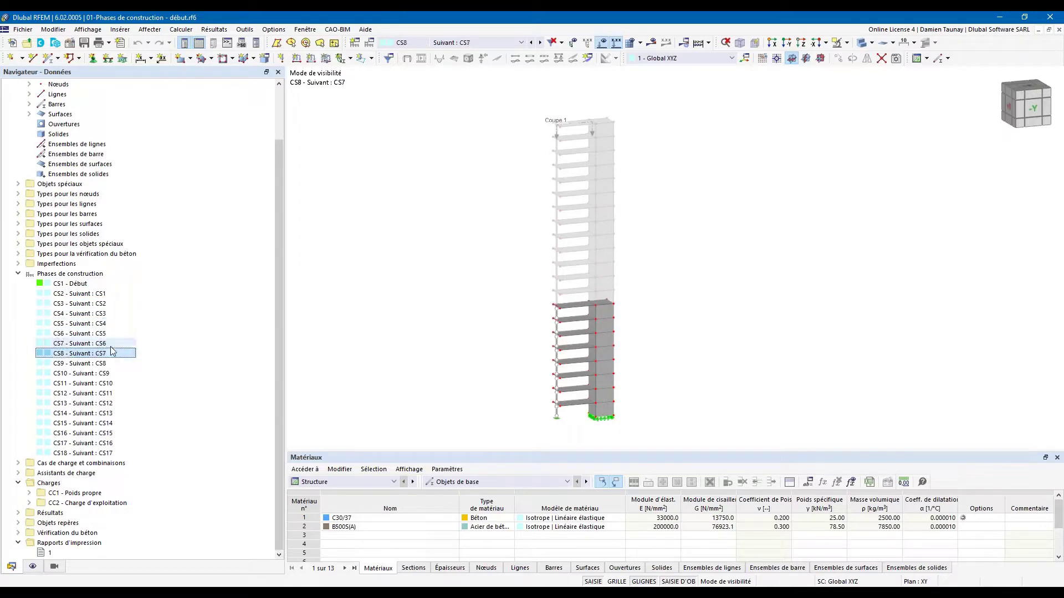
key("Down")
key("Down")
key("Down")
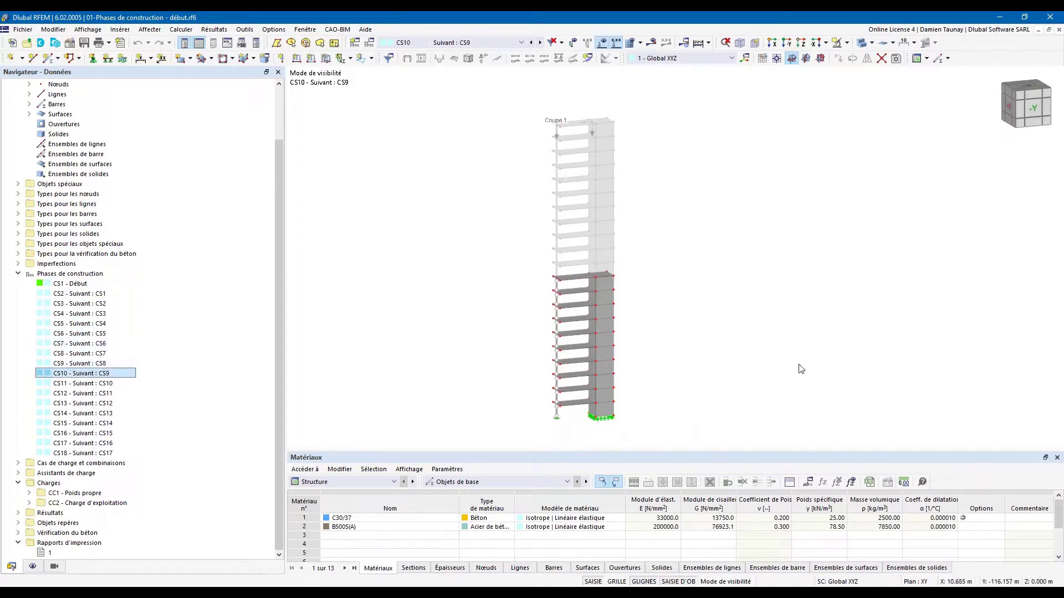
key("Down")
key("Down")
key("Down")
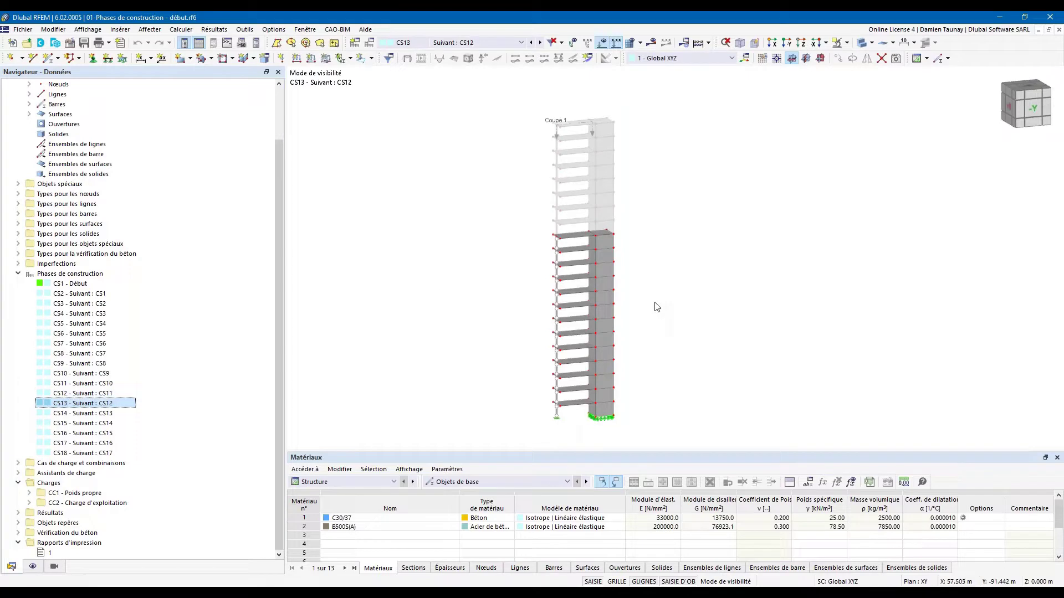
key("Down")
key("Down")
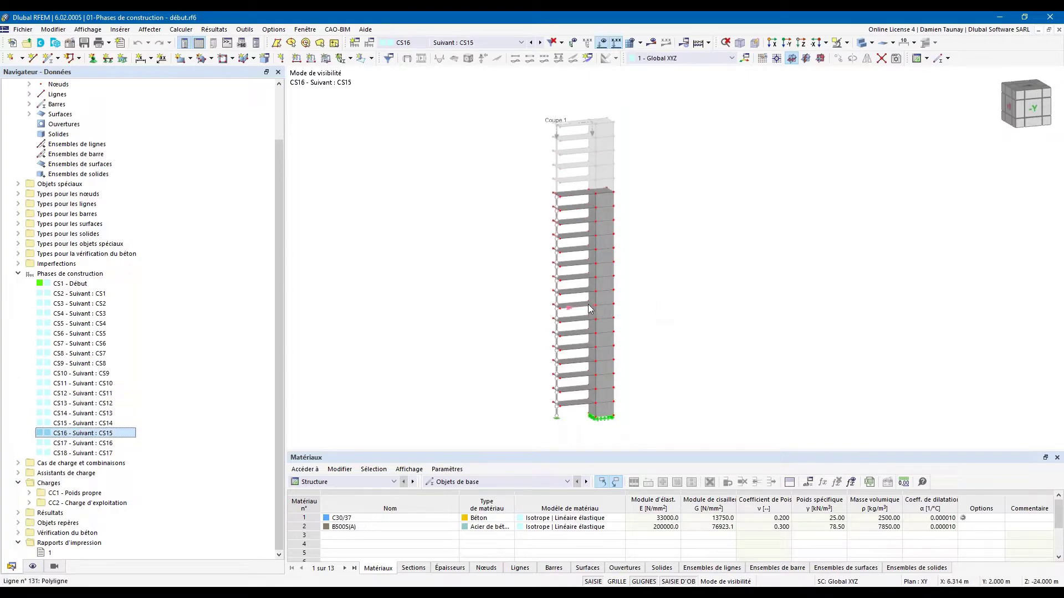
key("Down")
key("Down")
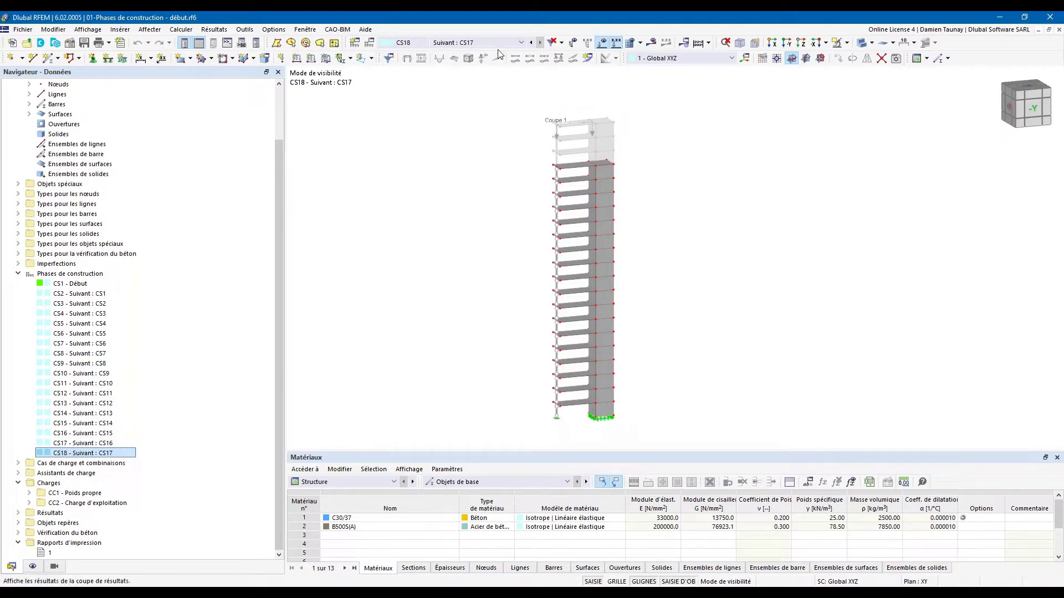
Step: Switch the displayed construction phase to CS1, on to CS2, and back to CS1
left_click(481, 42)
left_click(468, 80)
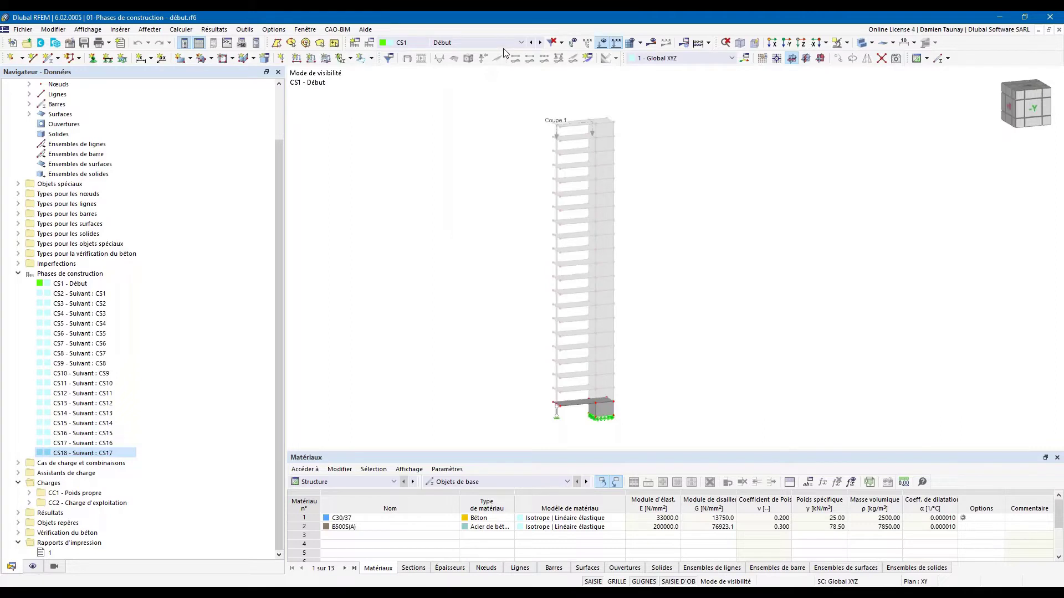
key("Down")
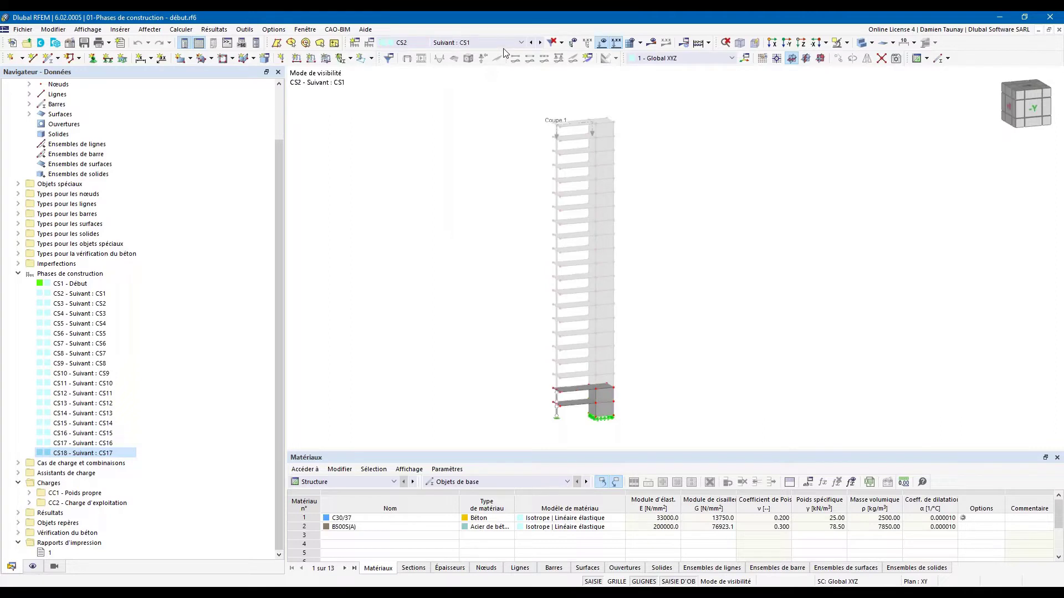
left_click(446, 43)
left_click(407, 44)
left_click(473, 43)
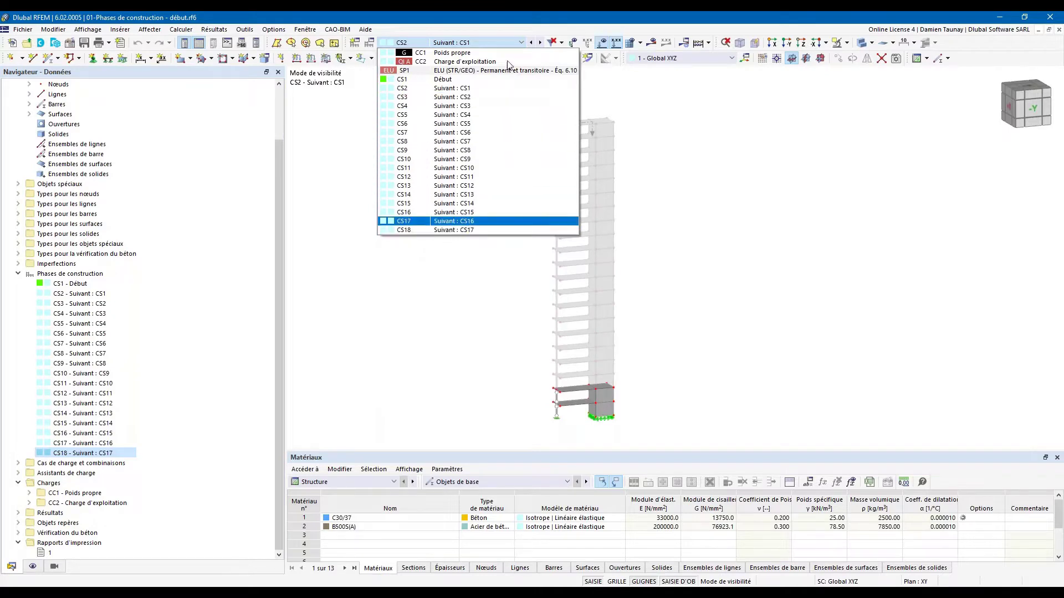
left_click(452, 79)
Step: Display the complete structure under load case CC1 - Poids propre
left_click(454, 42)
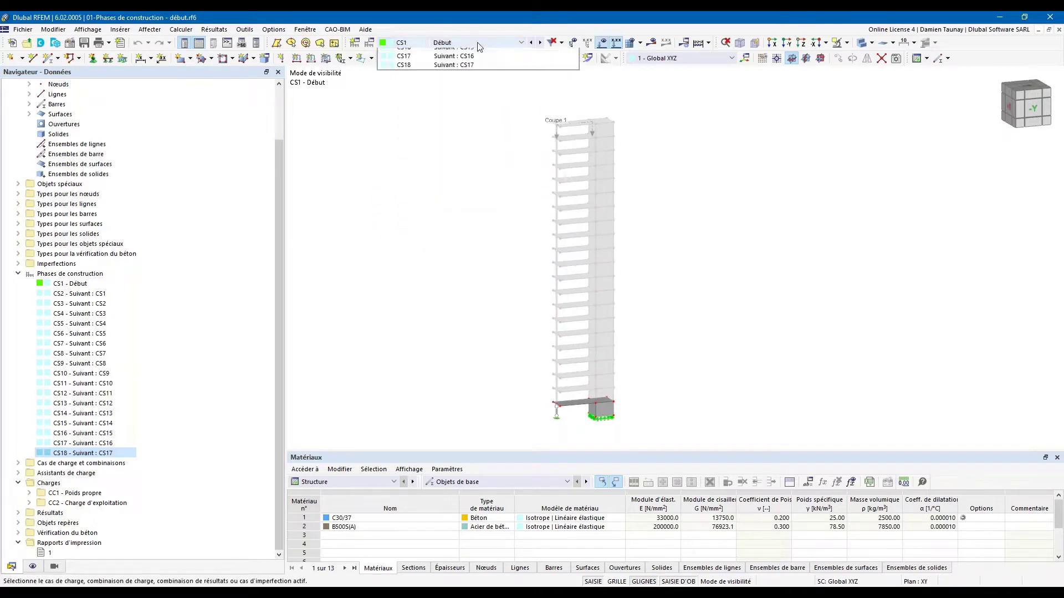
left_click(453, 53)
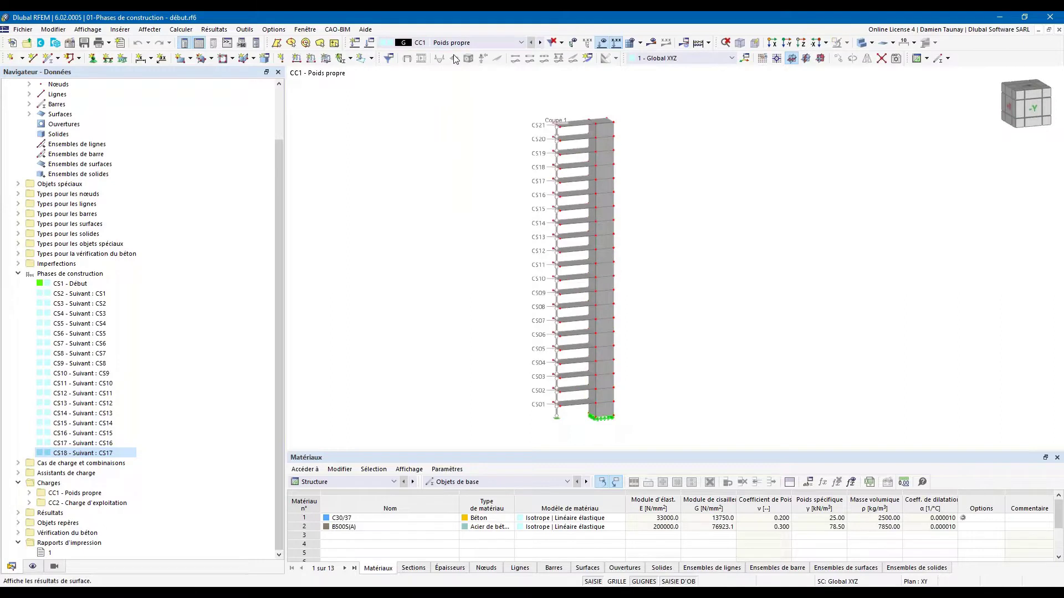
left_click(454, 43)
left_click(821, 147)
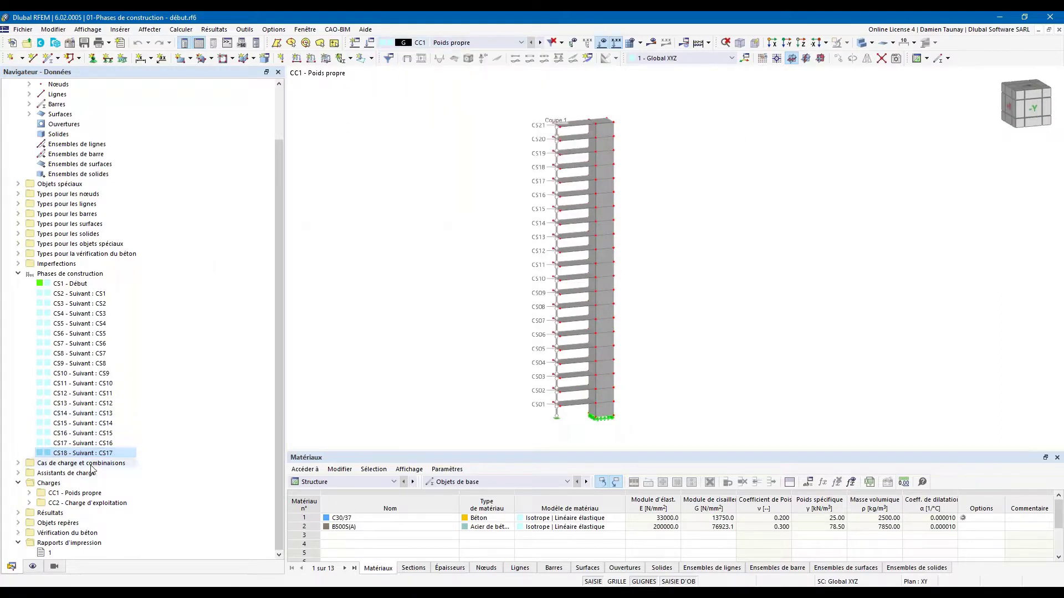
Step: Open the construction phase settings and examine the members and surfaces added in CS1 - Début, keeping the model in sight
left_click(111, 453)
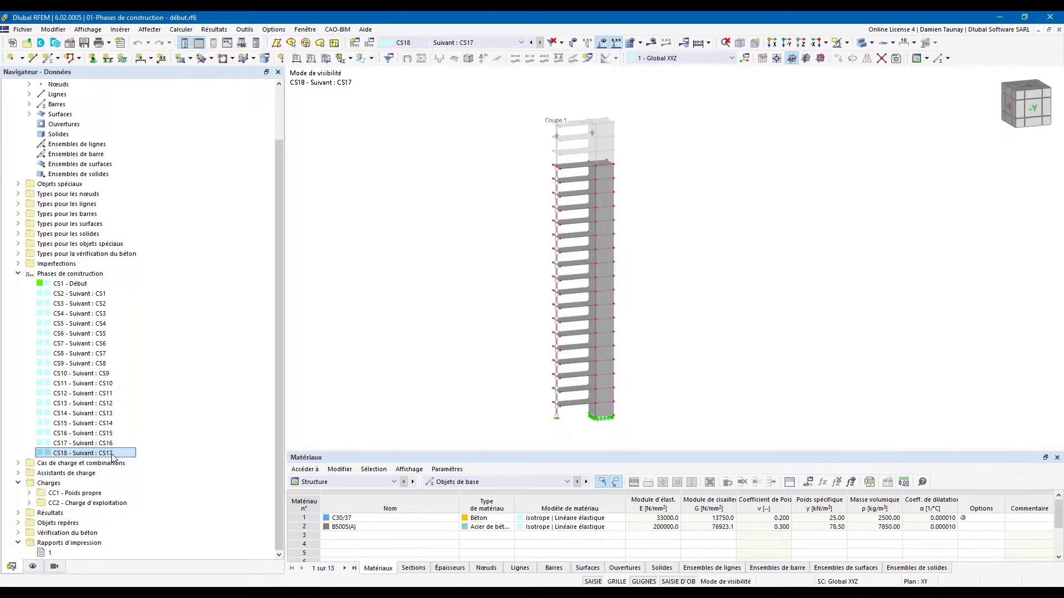
double_click(64, 454)
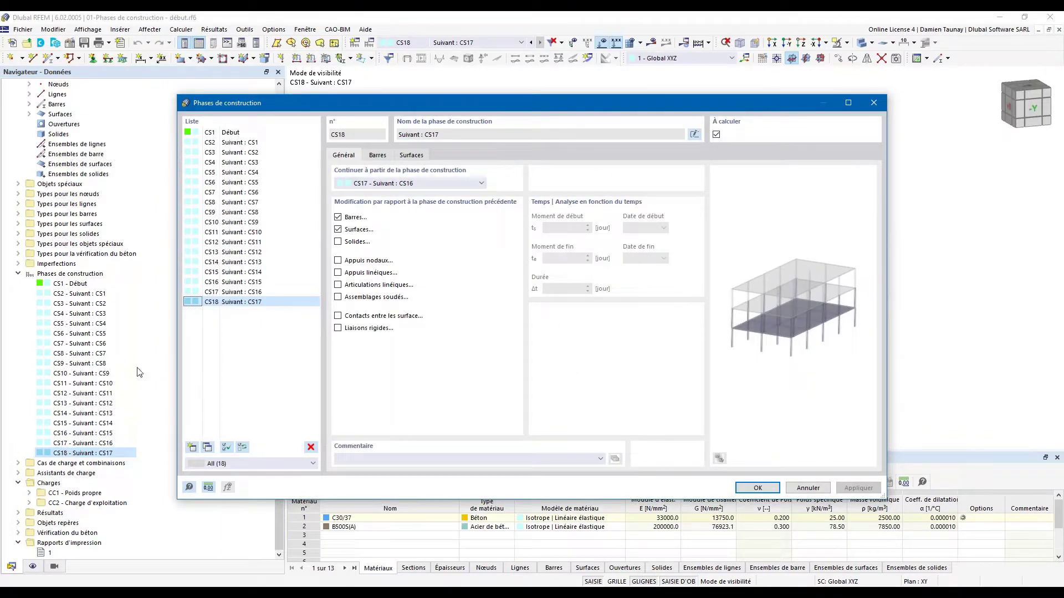
left_click(230, 133)
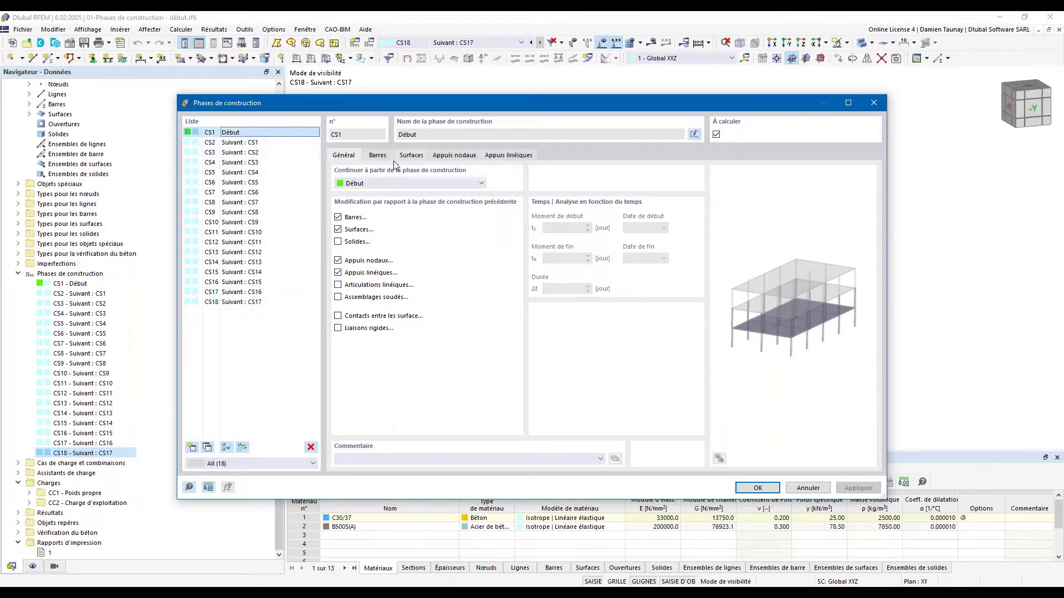
left_click_drag(457, 105, 486, 103)
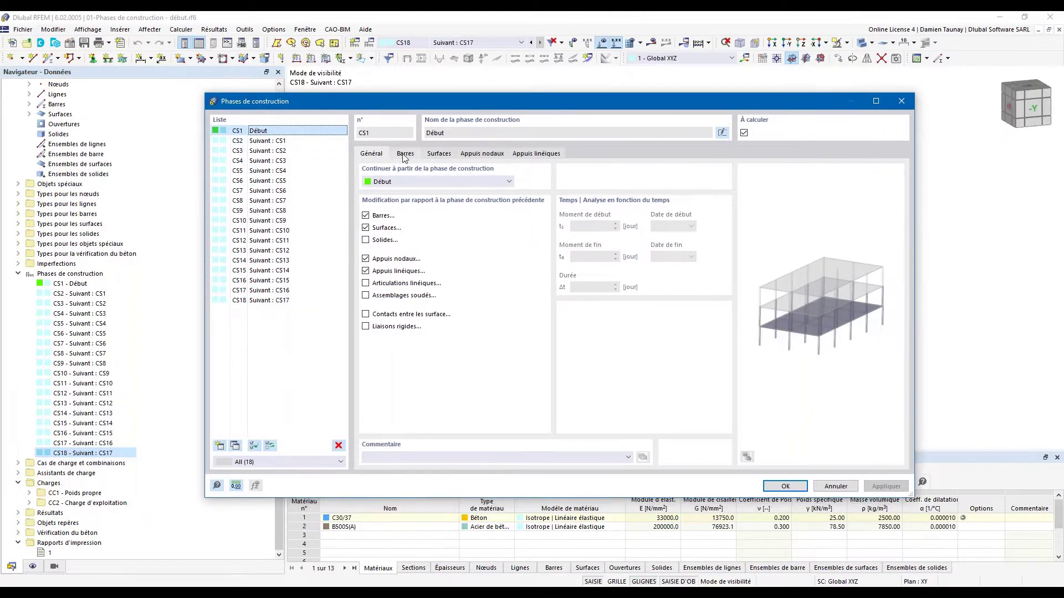
left_click(405, 153)
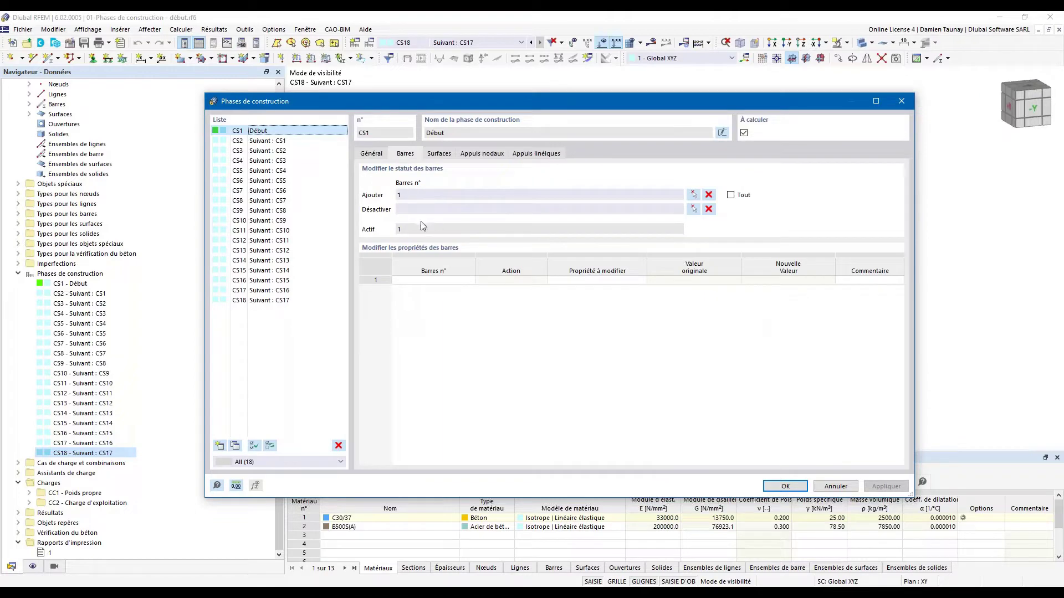
left_click_drag(443, 101, 483, 444)
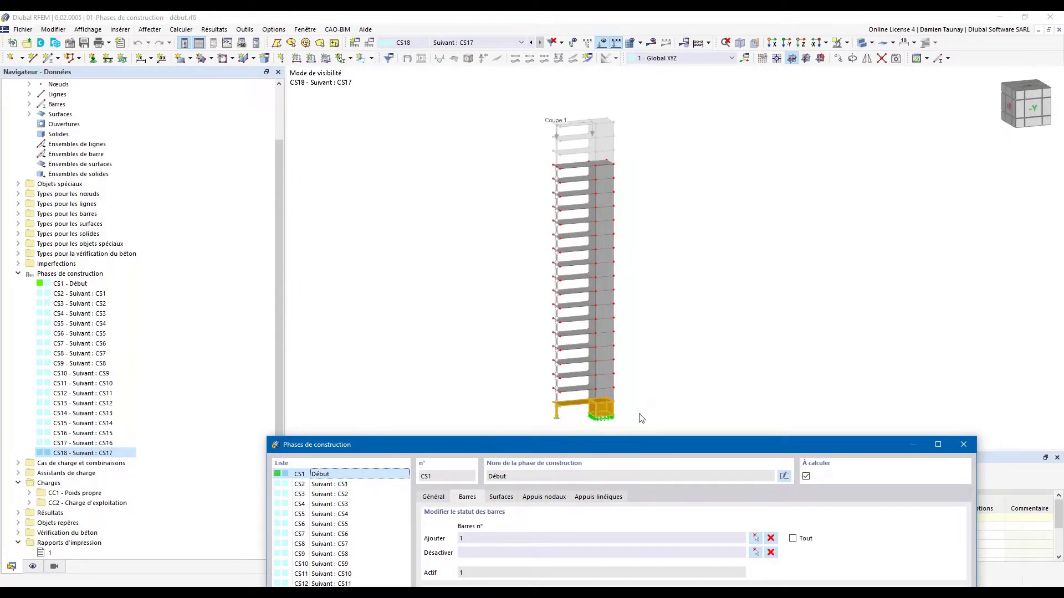
left_click(502, 497)
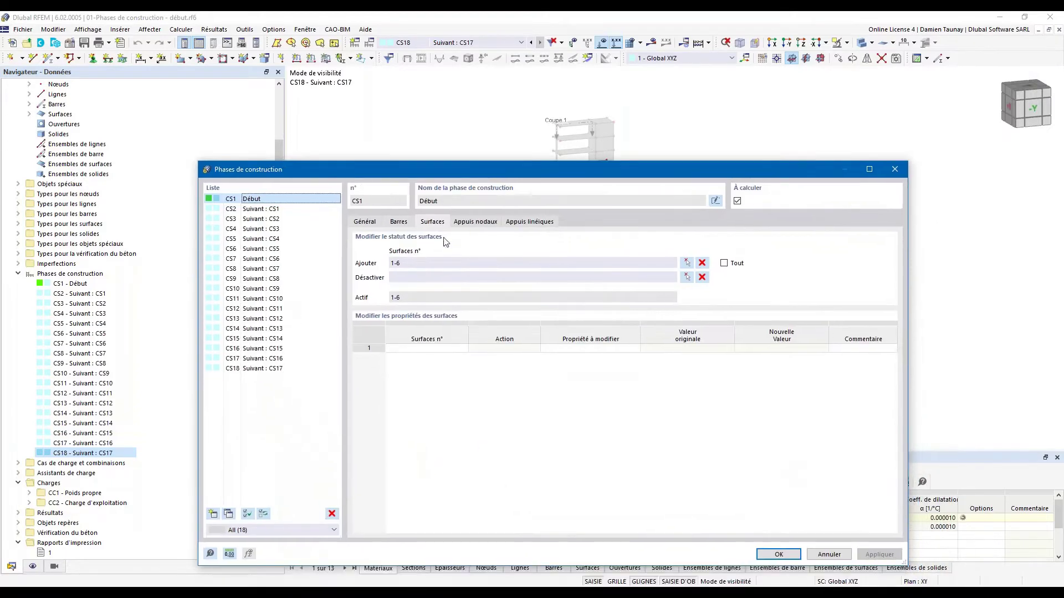
Step: Examine the surfaces, nodal supports, line supports and general settings of construction phase CS1 - Début, keeping the model in sight
left_click_drag(501, 178, 546, 448)
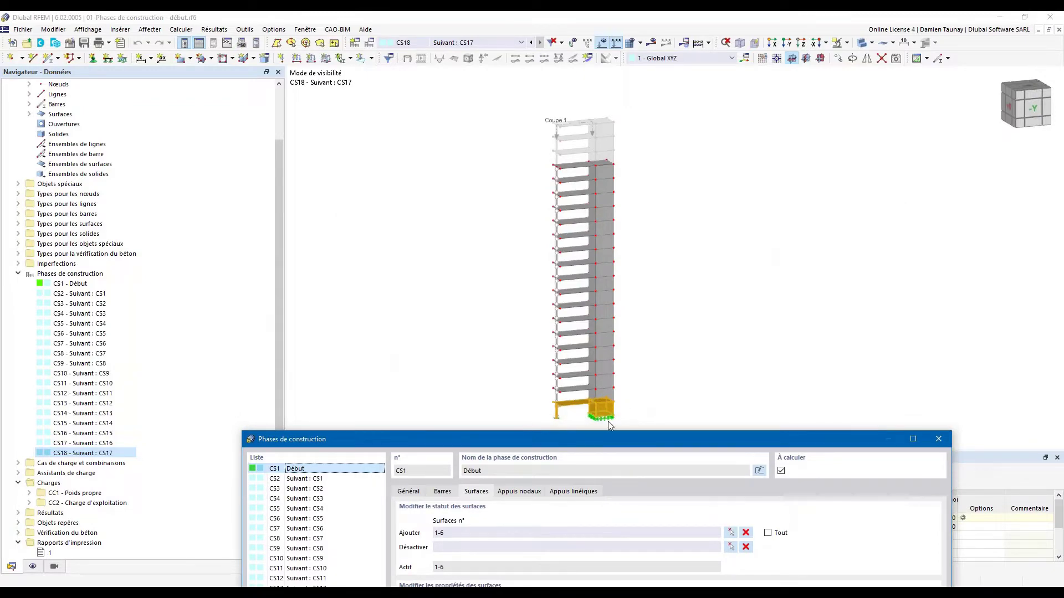
left_click_drag(554, 448, 444, 99)
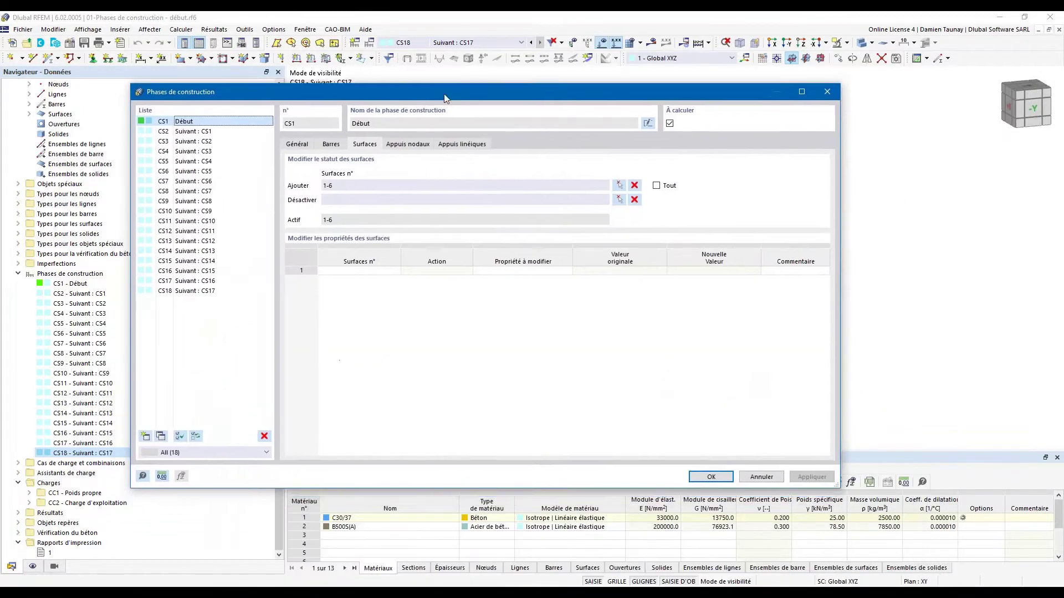
left_click(408, 144)
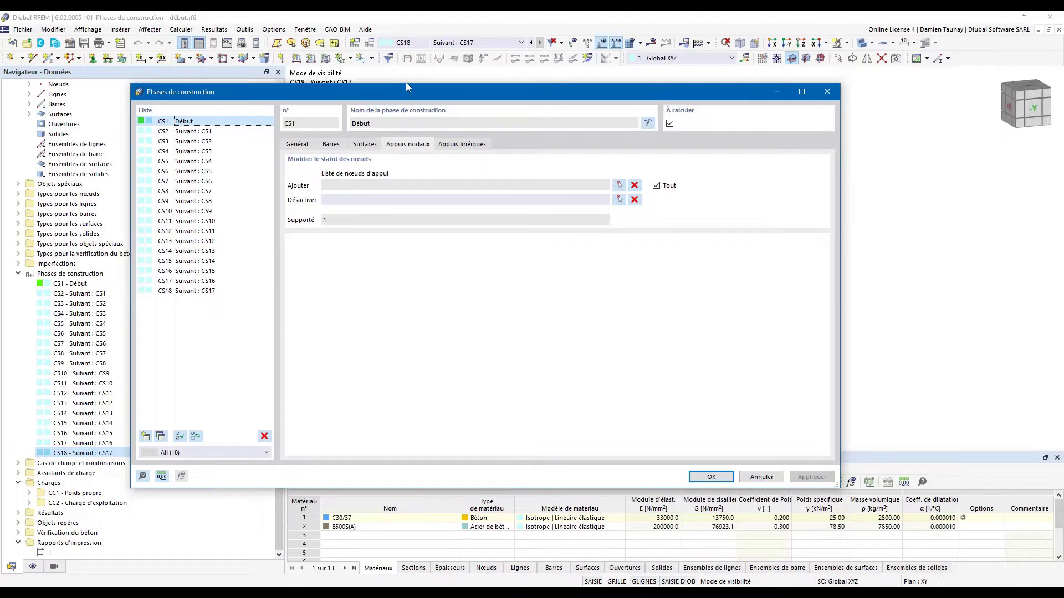
mouse_move(363, 91)
left_mouse_down()
mouse_move(570, 118)
mouse_move(347, 19)
mouse_move(363, 74)
left_mouse_up()
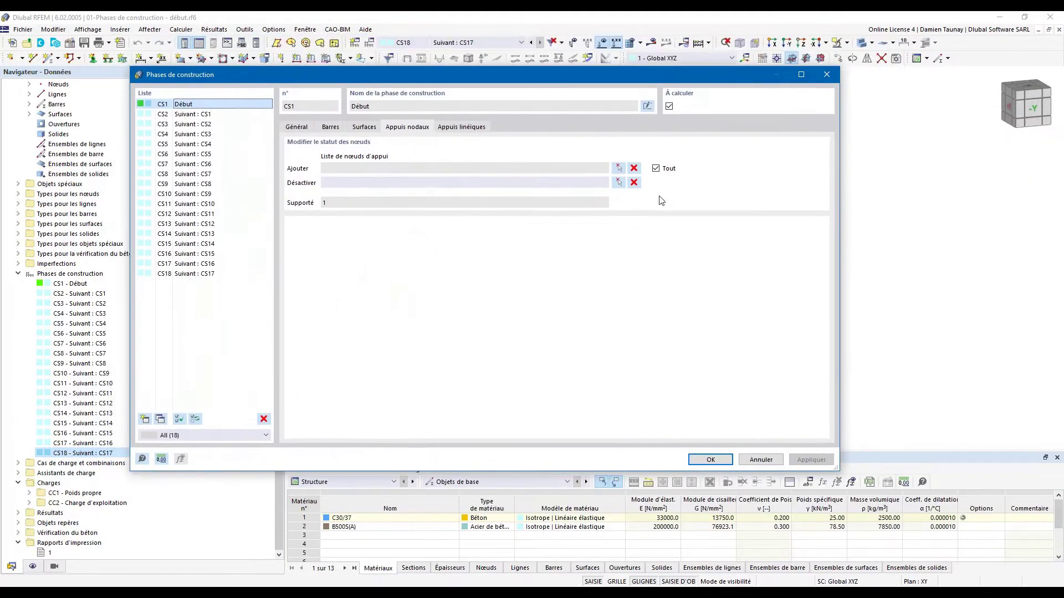
left_click(449, 129)
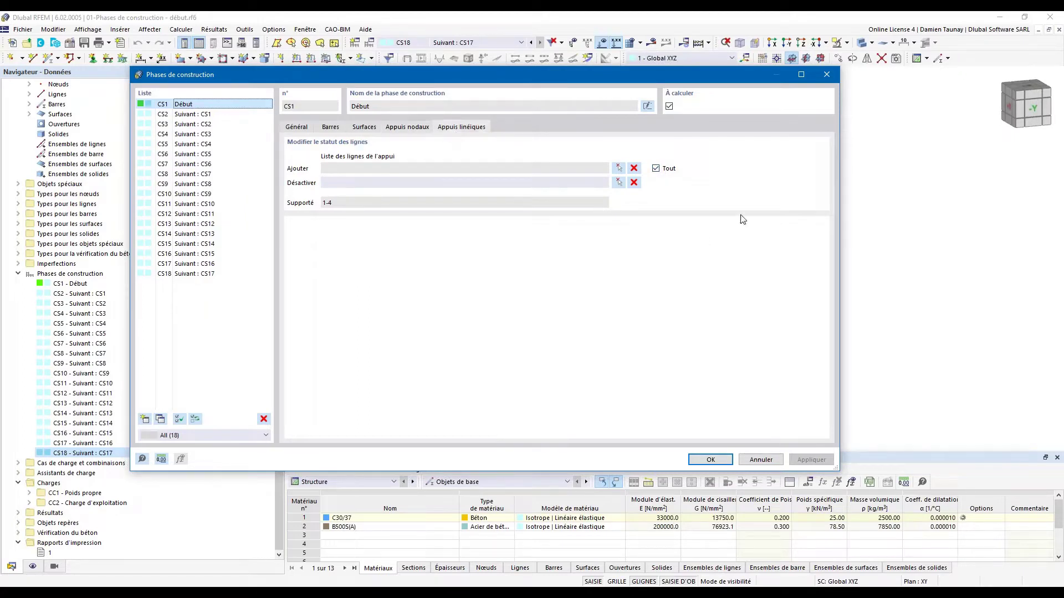
left_click(654, 170)
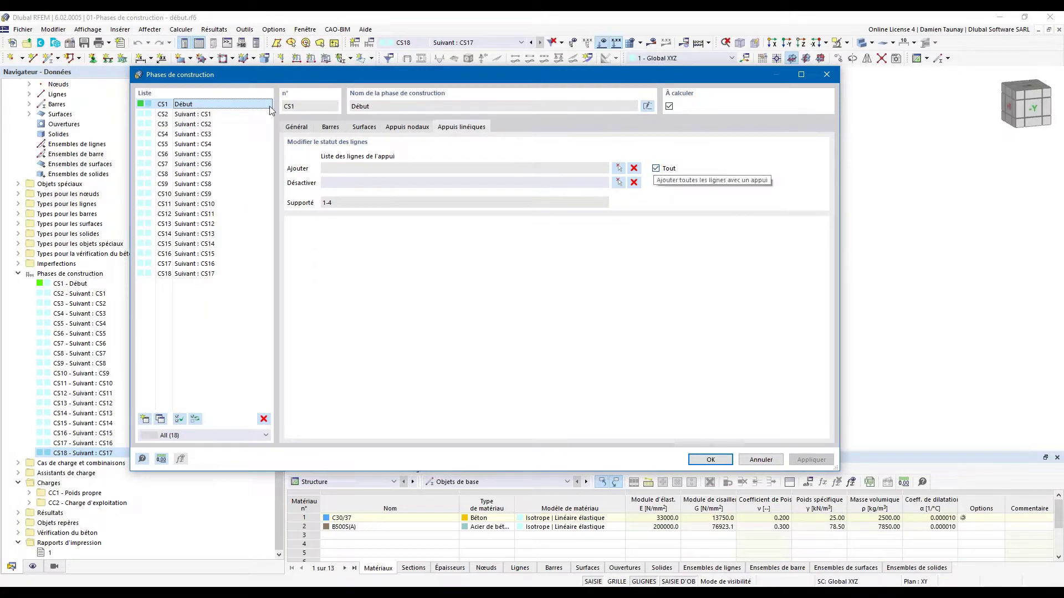
left_click(297, 128)
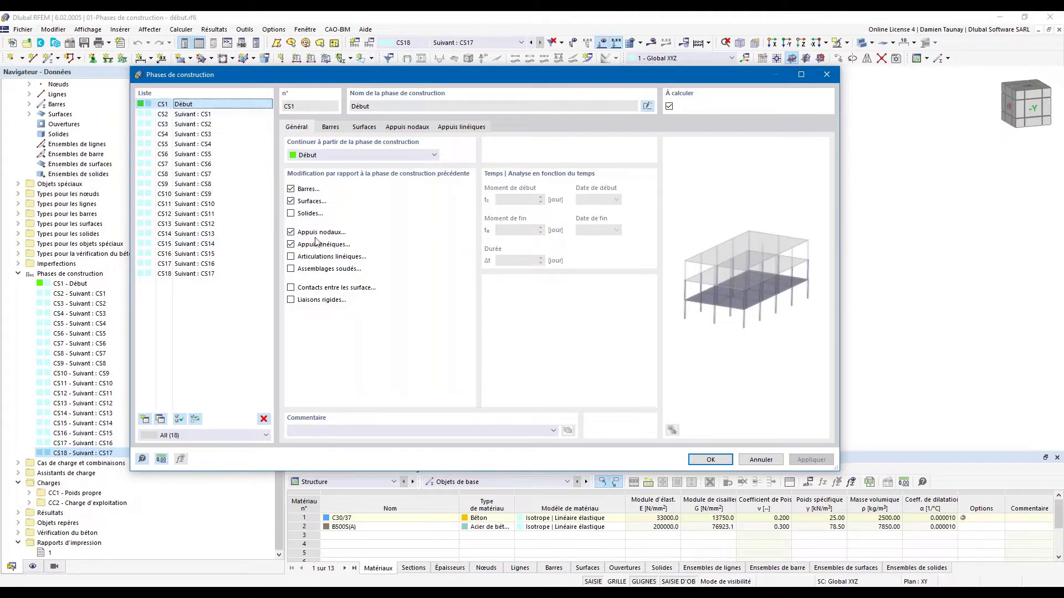
Step: Examine the general settings and the added and active members of construction phase CS18, comparing them with the model
left_click(193, 274)
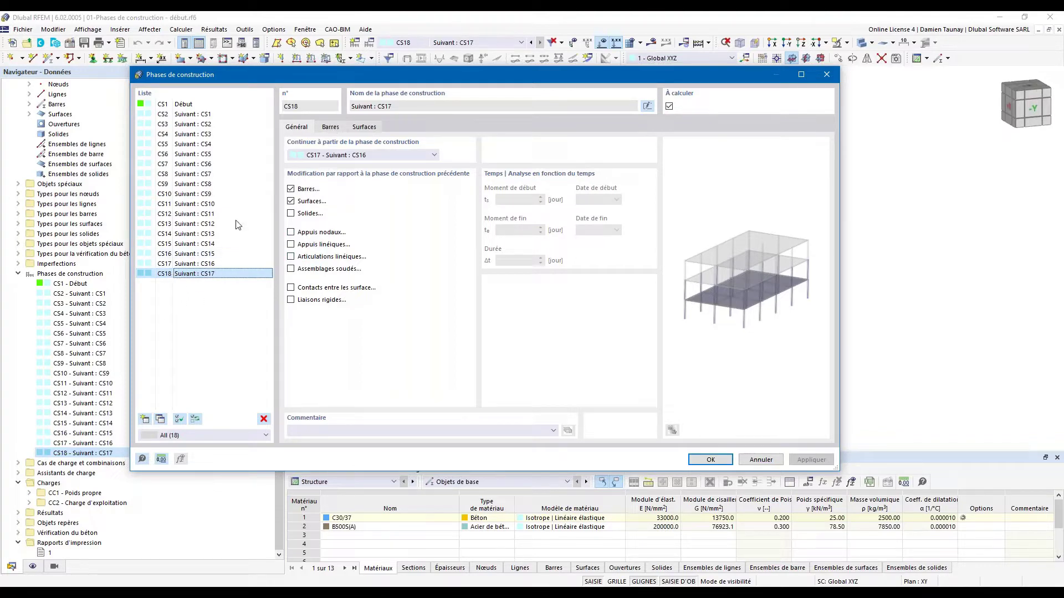
left_click(330, 129)
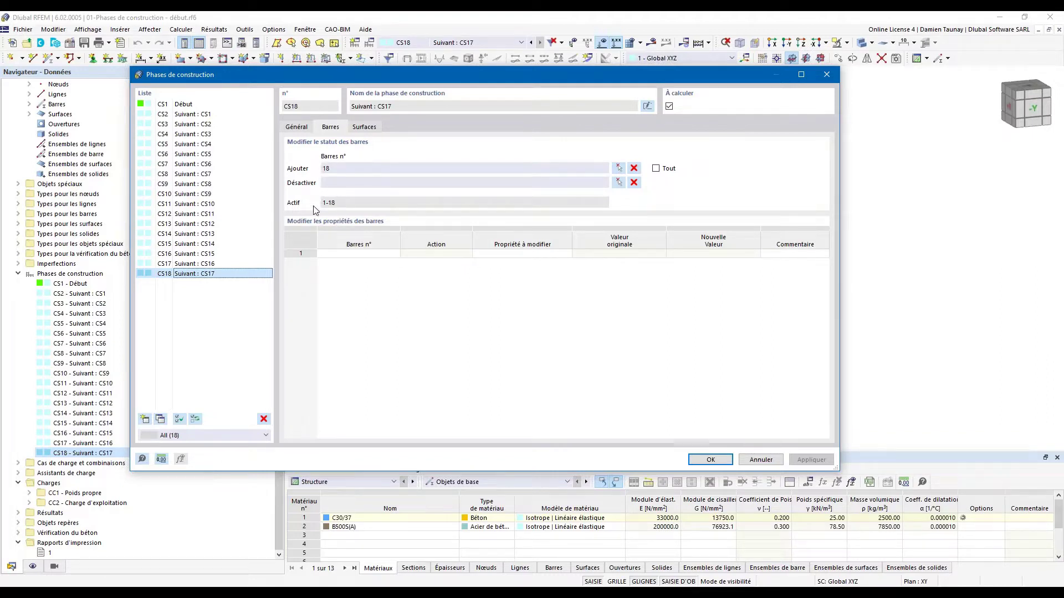
left_click(332, 183)
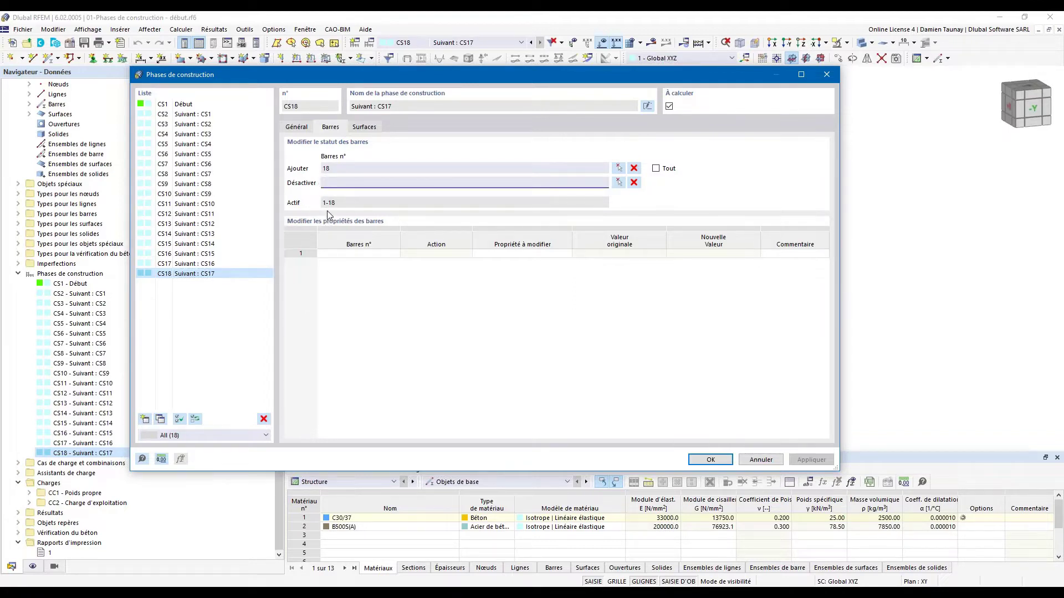
left_click_drag(310, 75, 318, 299)
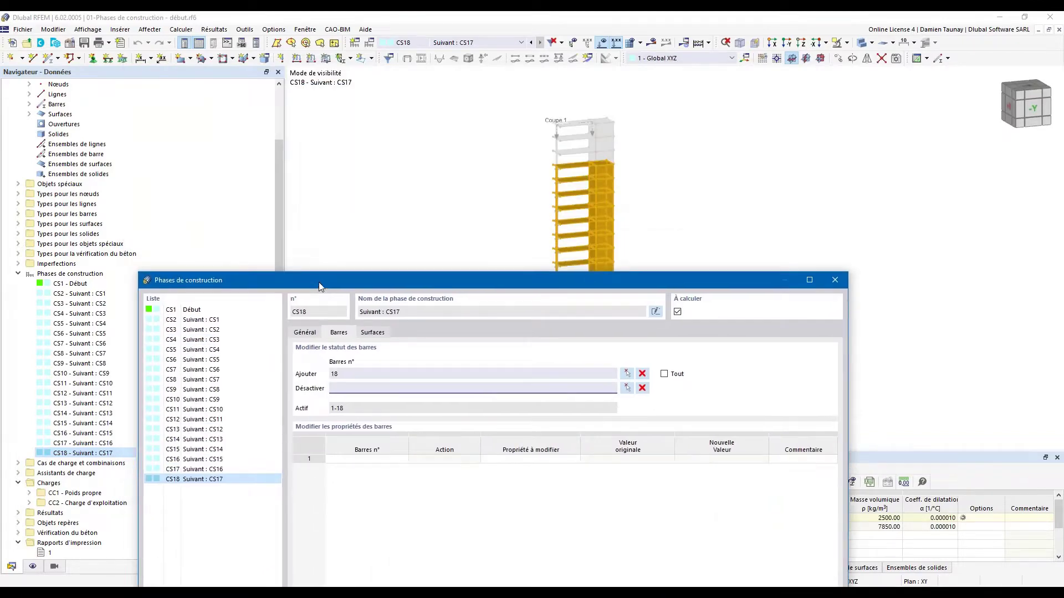
left_click_drag(553, 307, 550, 131)
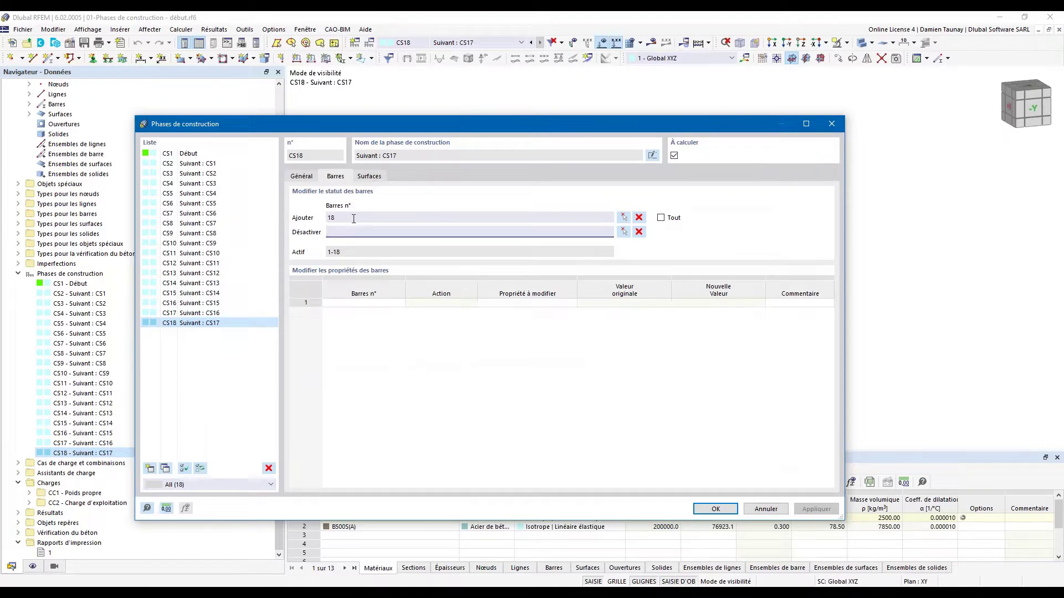
left_click_drag(355, 127, 380, 104)
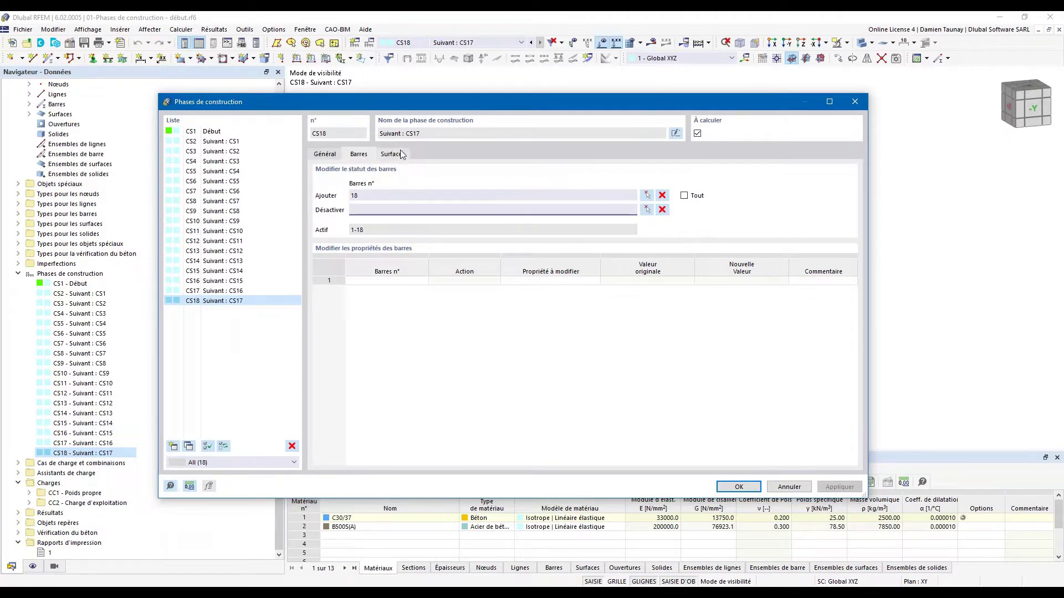
left_click(322, 157)
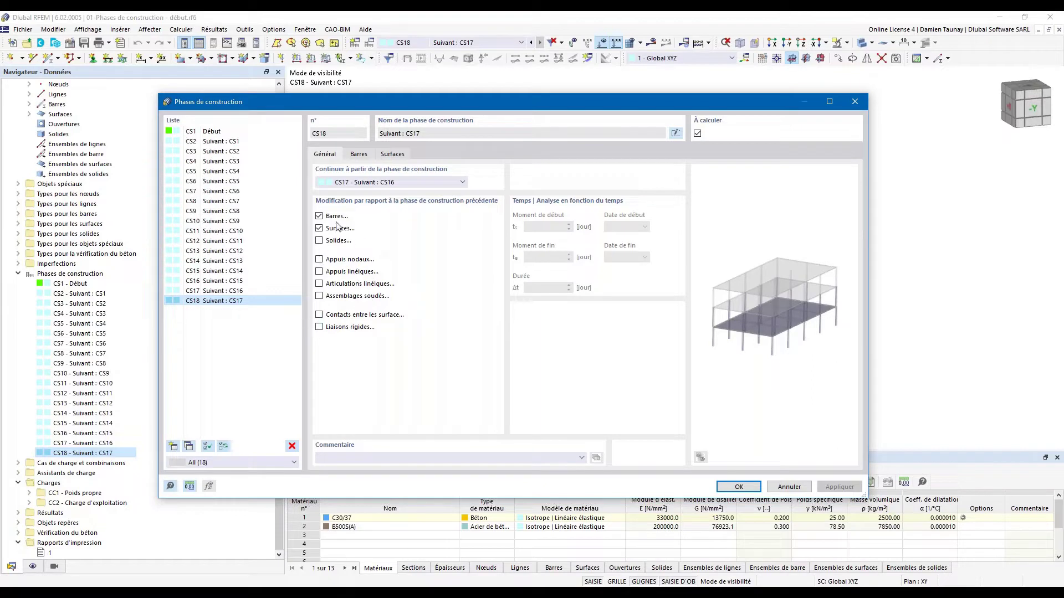
left_click(365, 154)
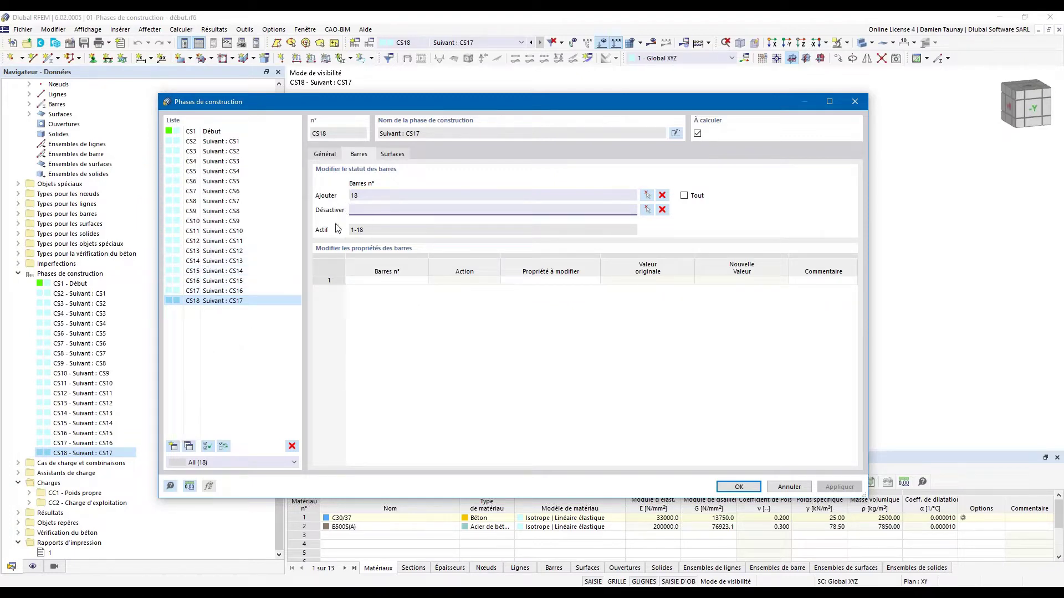
Step: Create a construction phase continuing from CS18 and add member 19 to it by picking it in the model
left_click(174, 446)
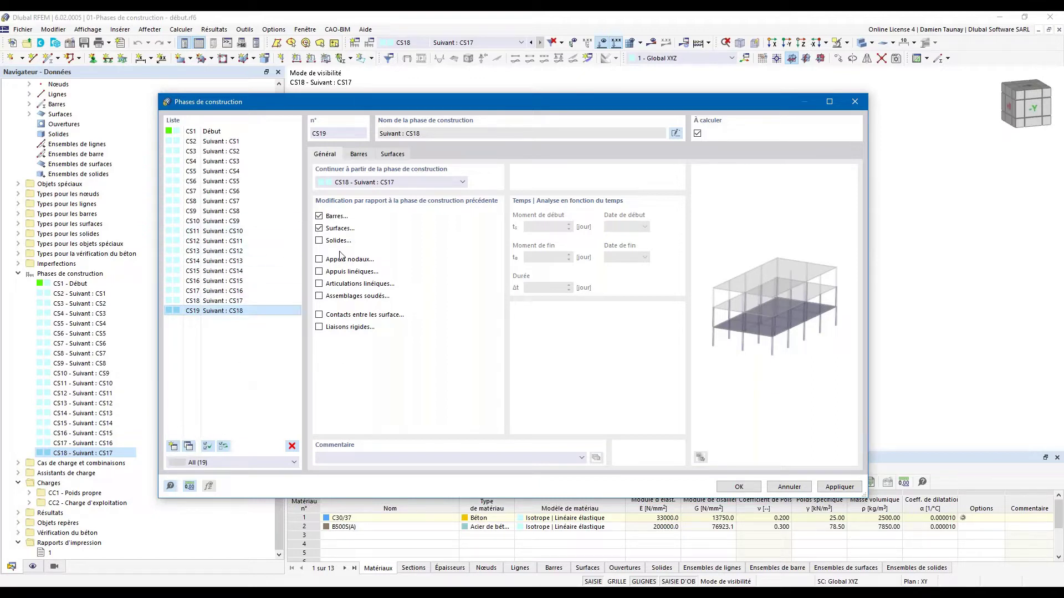
left_click(360, 155)
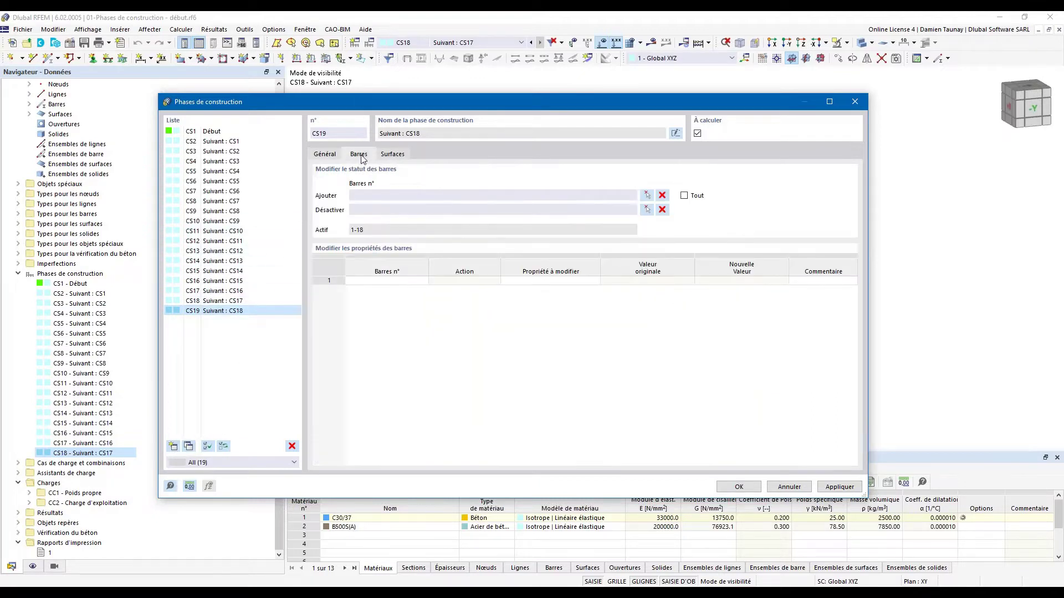
left_click(404, 198)
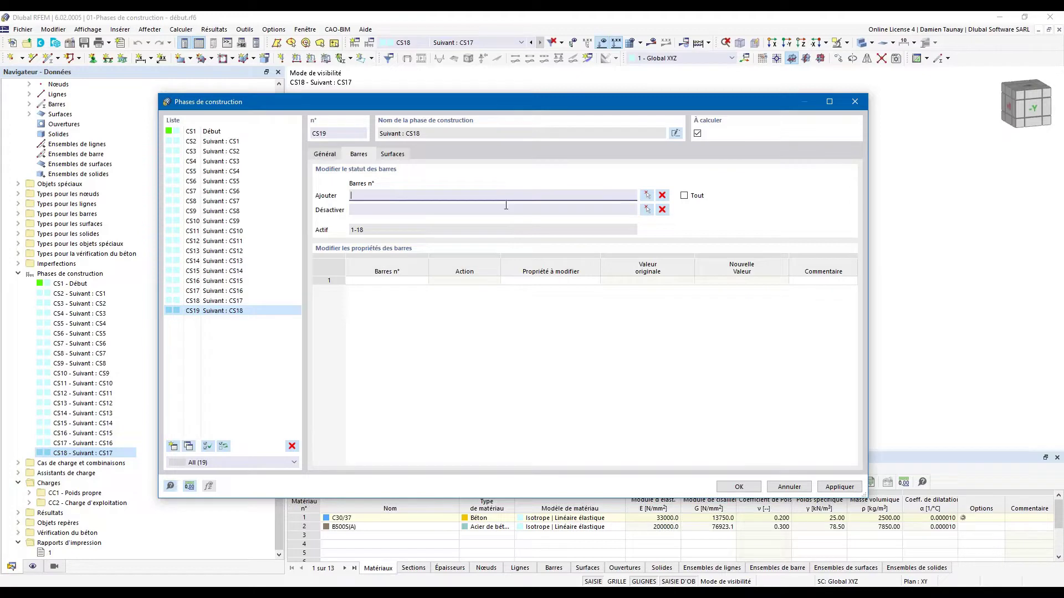
left_click(647, 195)
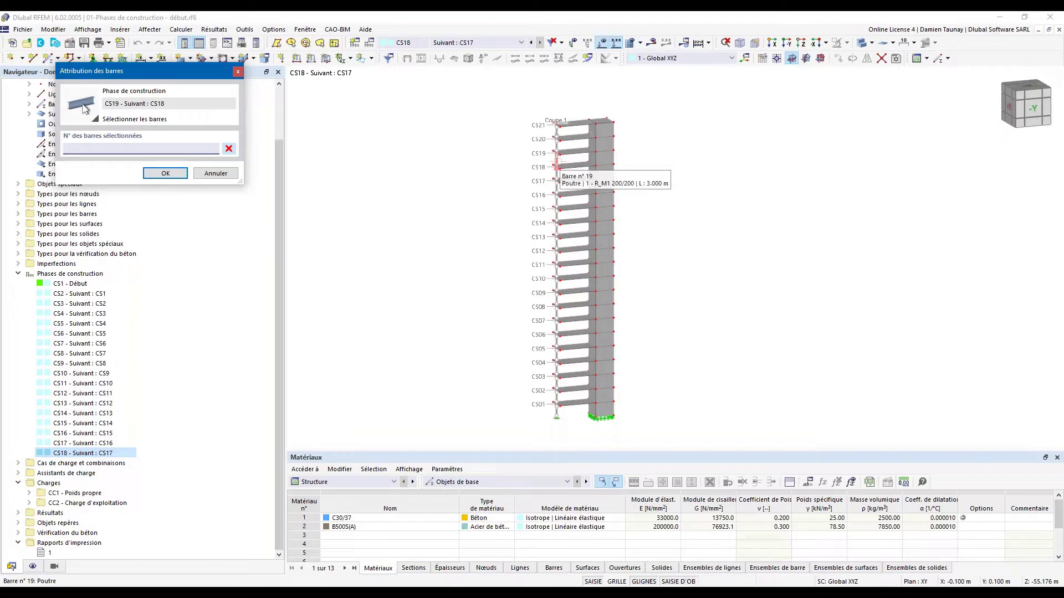
left_click(557, 164)
left_click(165, 173)
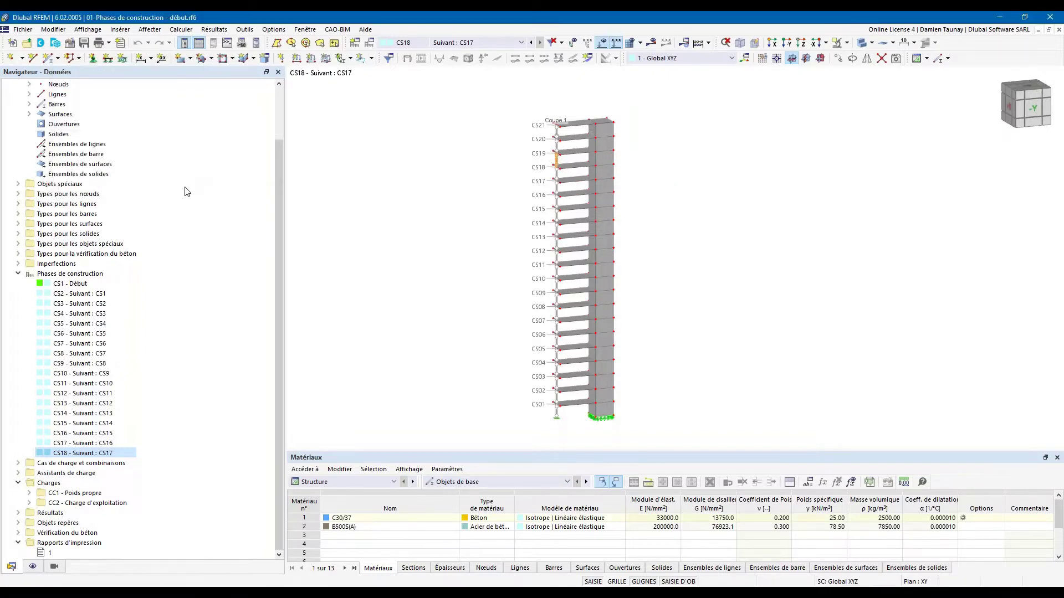
Step: Add surfaces 109-114 of the 19th storey to construction phase CS19 by selecting them in the model
left_click(413, 155)
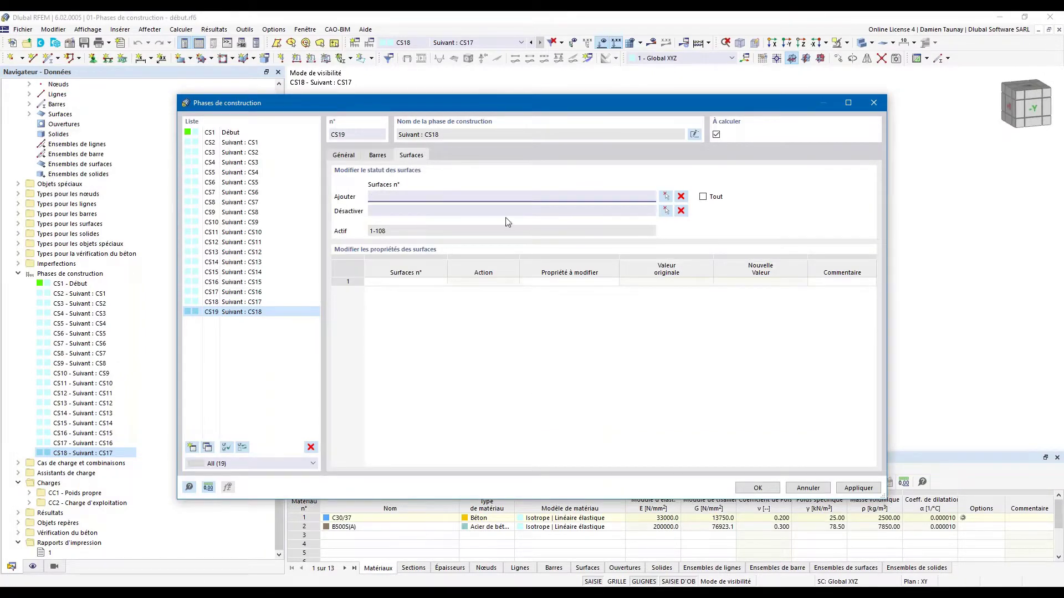
left_click(665, 197)
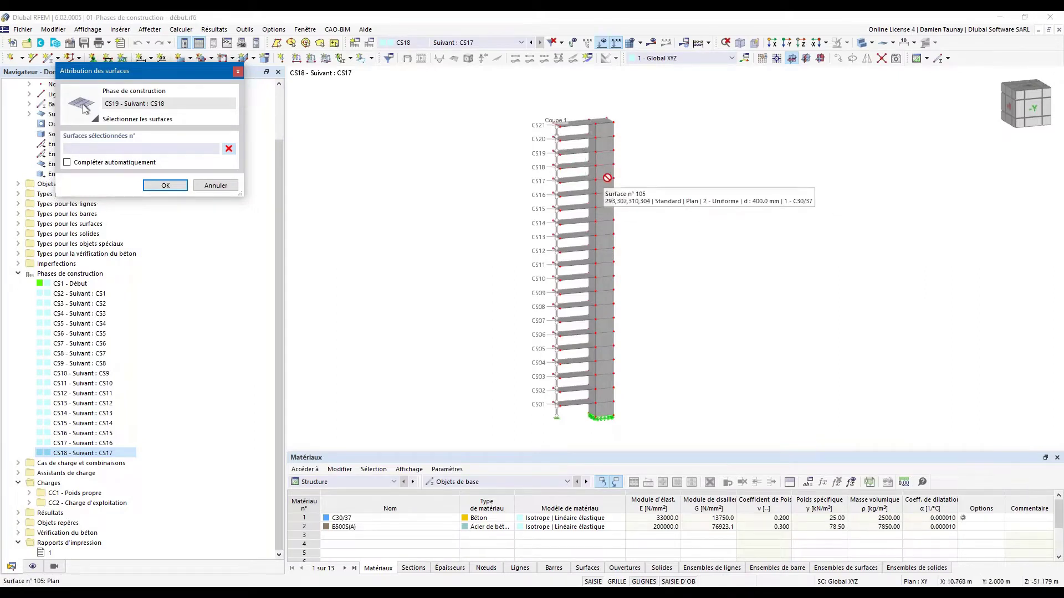
middle_click_drag(652, 227, 627, 210, "ctrl")
scroll(628, 166, "up", 2)
left_click_drag(485, 130, 640, 233)
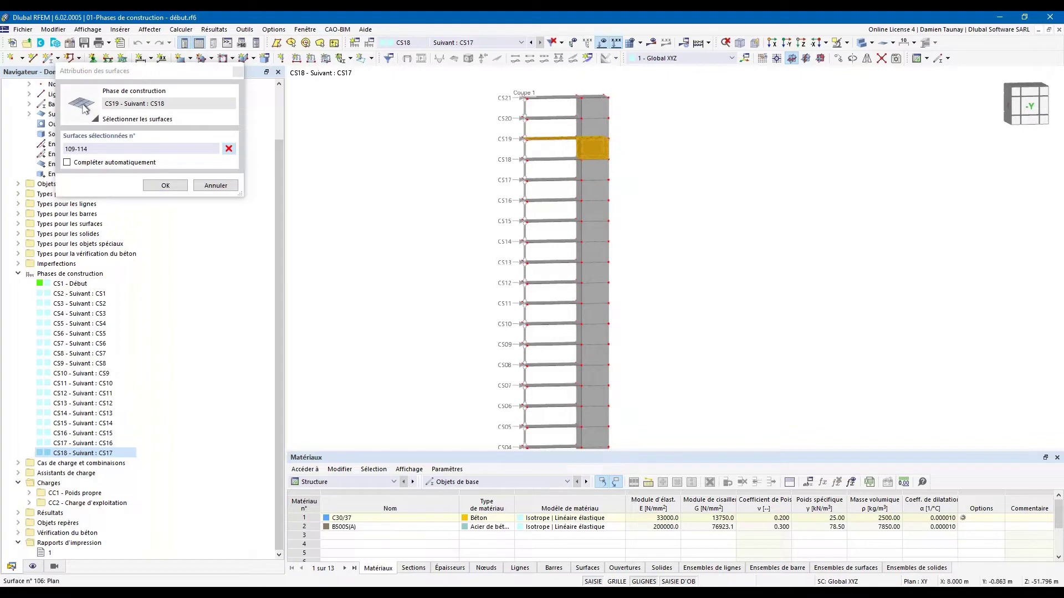
left_click(166, 187)
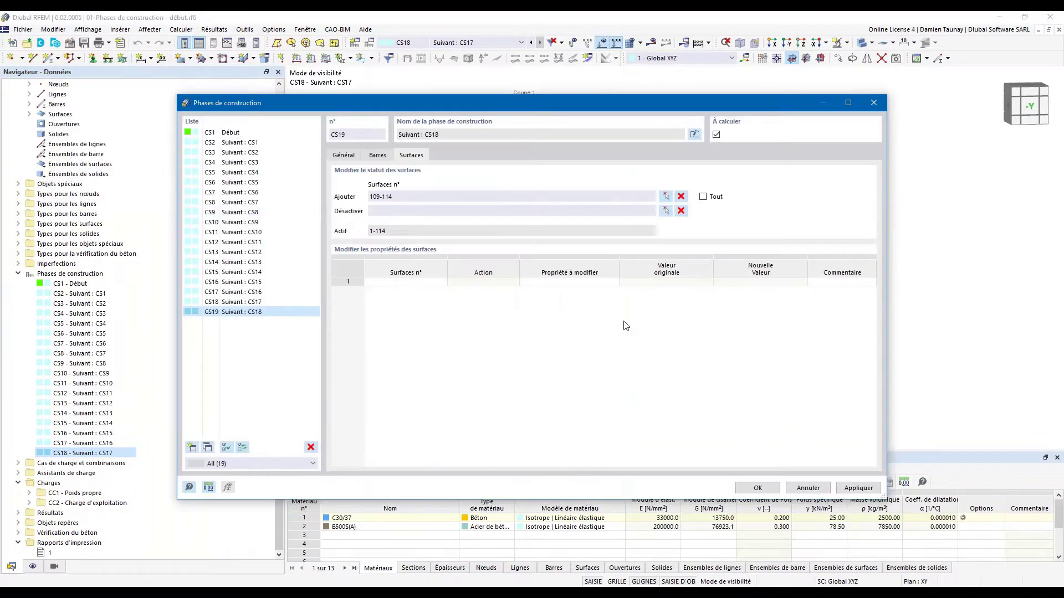
Step: Create a construction phase continuing from CS19 and add member 20 to it by picking it in the model
left_click(192, 448)
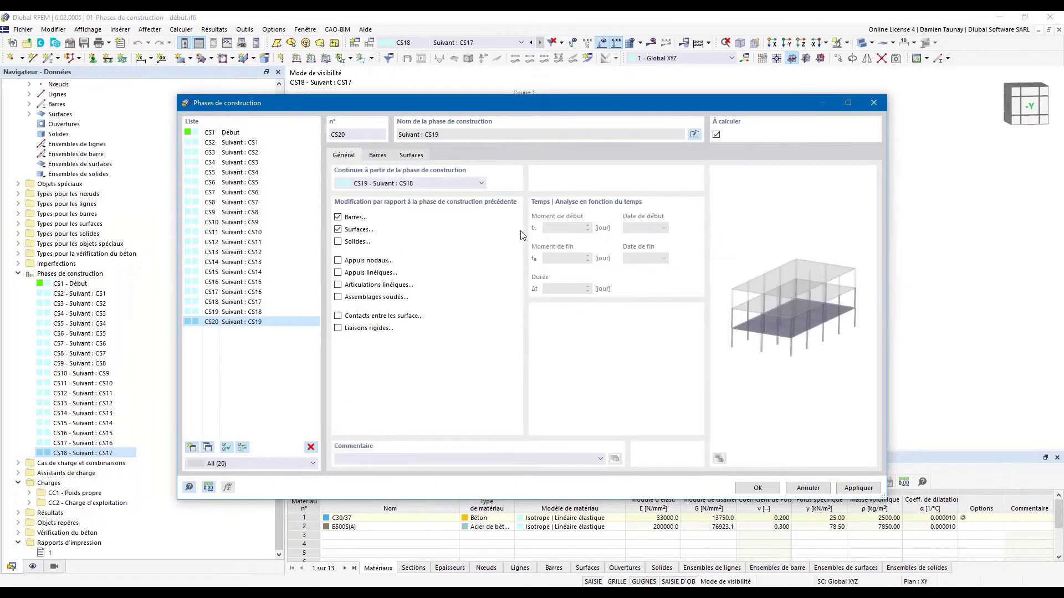
left_click(378, 156)
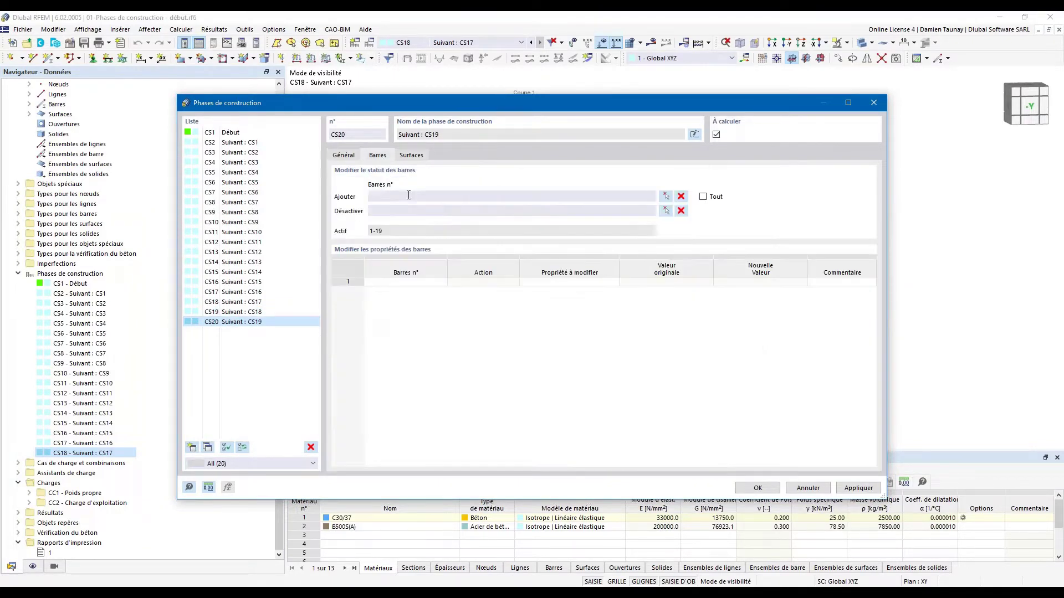
left_click(666, 198)
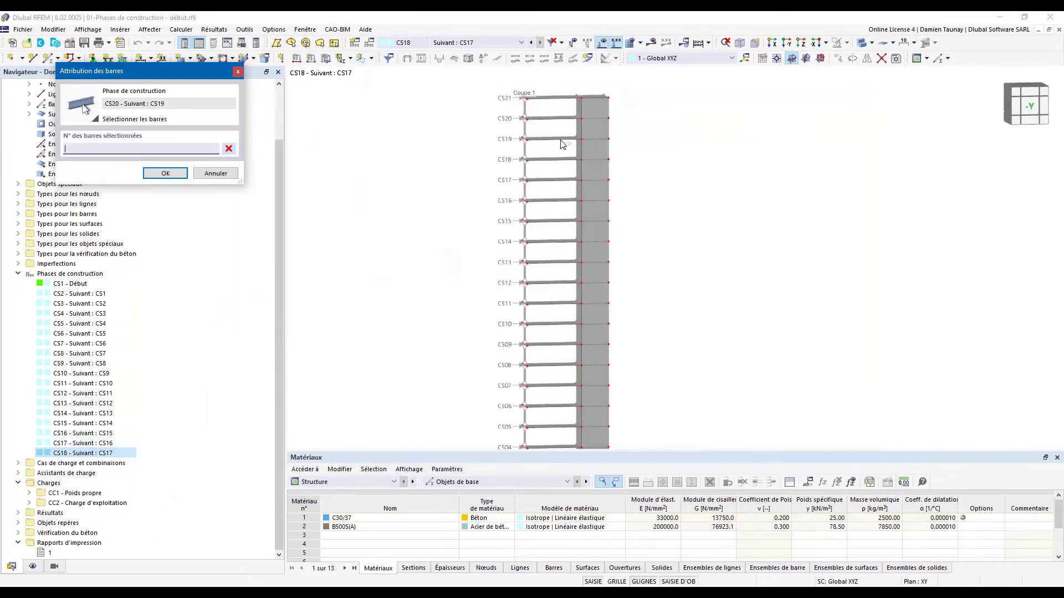
left_click(525, 128)
left_click(166, 174)
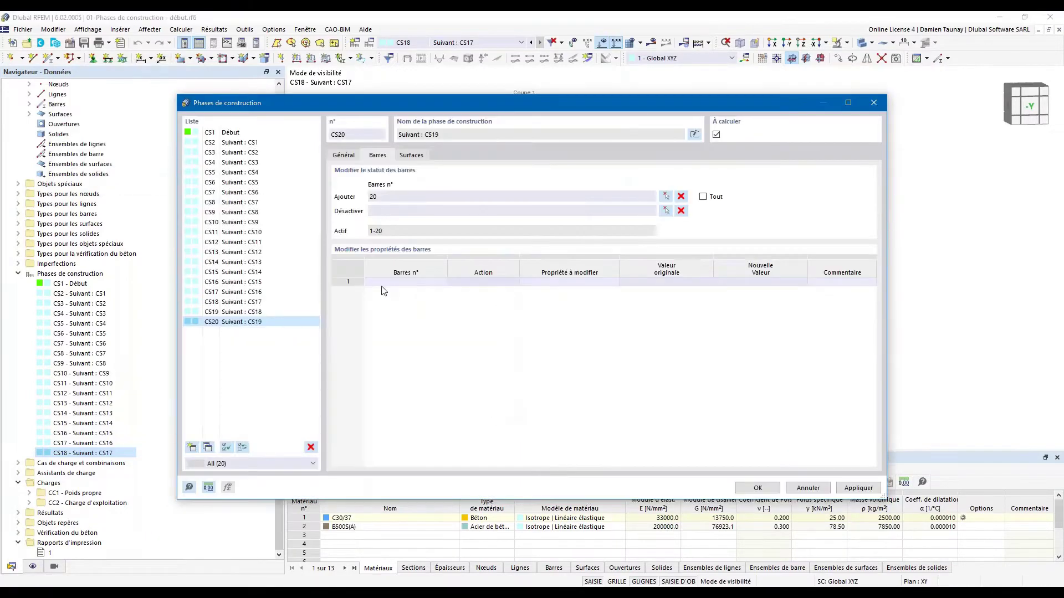
Step: Add surfaces 115-120 of the 20th storey to construction phase CS20 by selecting them in the model
left_click(412, 155)
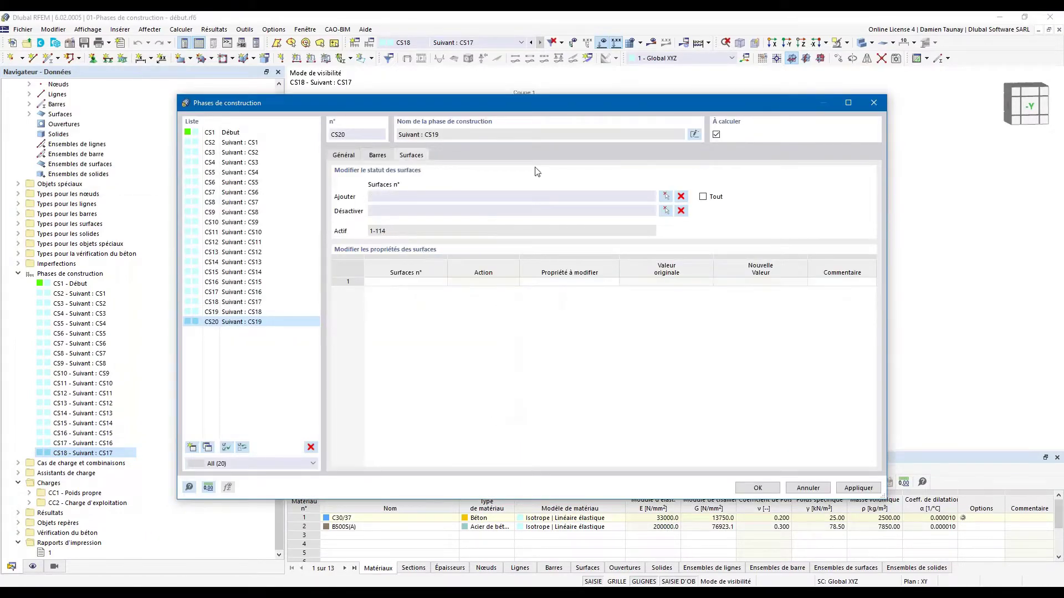
left_click(665, 200)
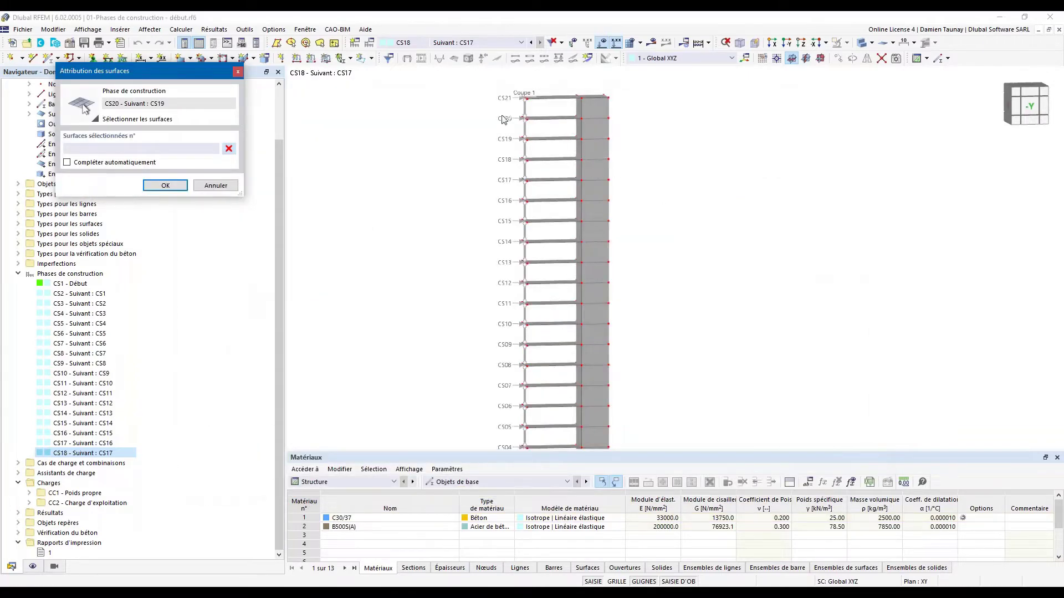
left_click_drag(601, 142, 656, 161)
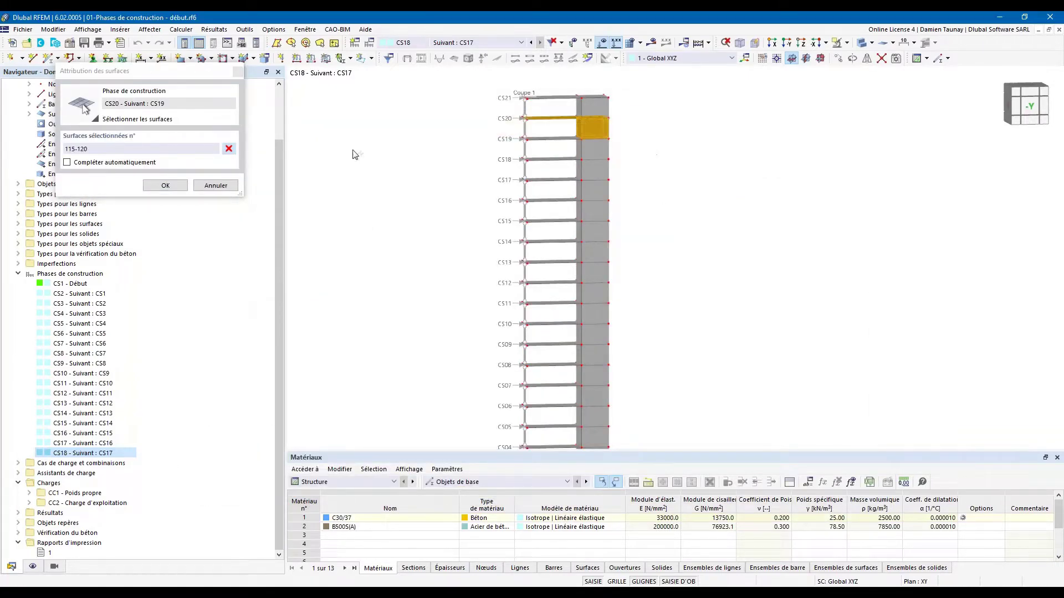
left_click(161, 190)
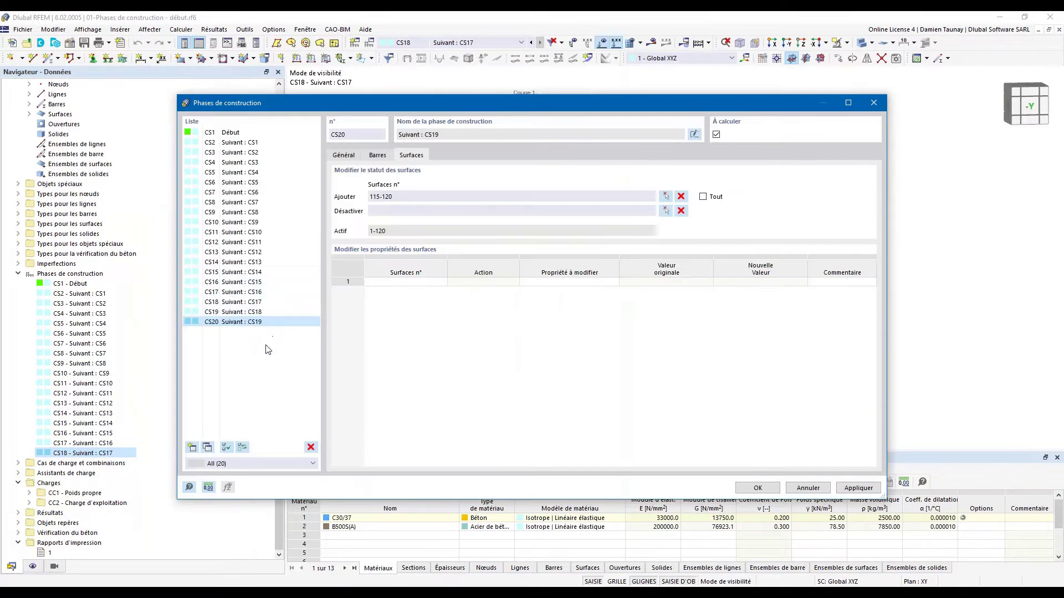
Step: Create a construction phase continuing from CS20 and add member 21 to it by picking it in the model
left_click(192, 447)
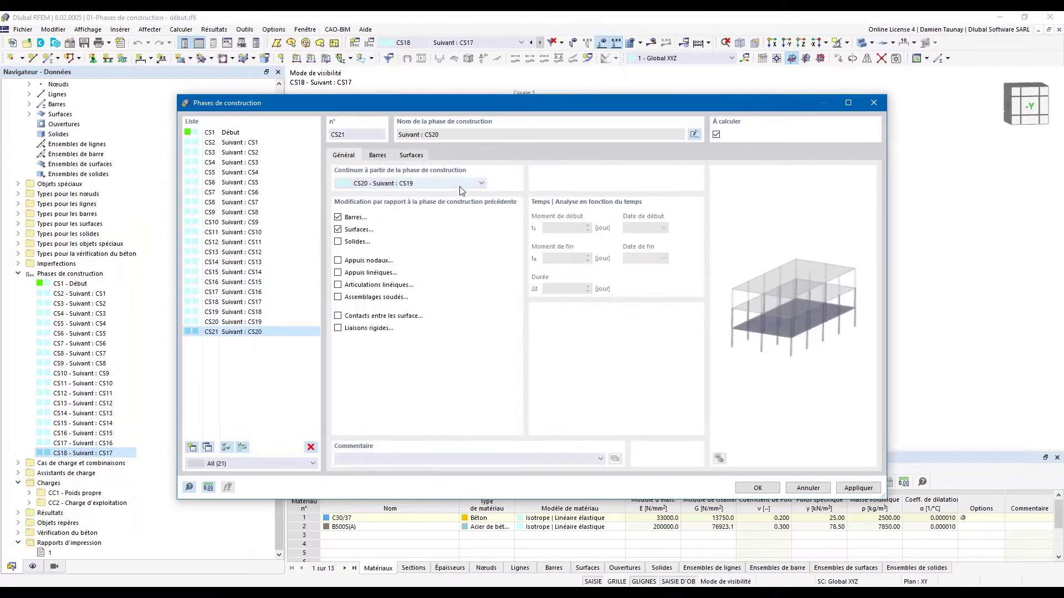
left_click(379, 155)
left_click(664, 198)
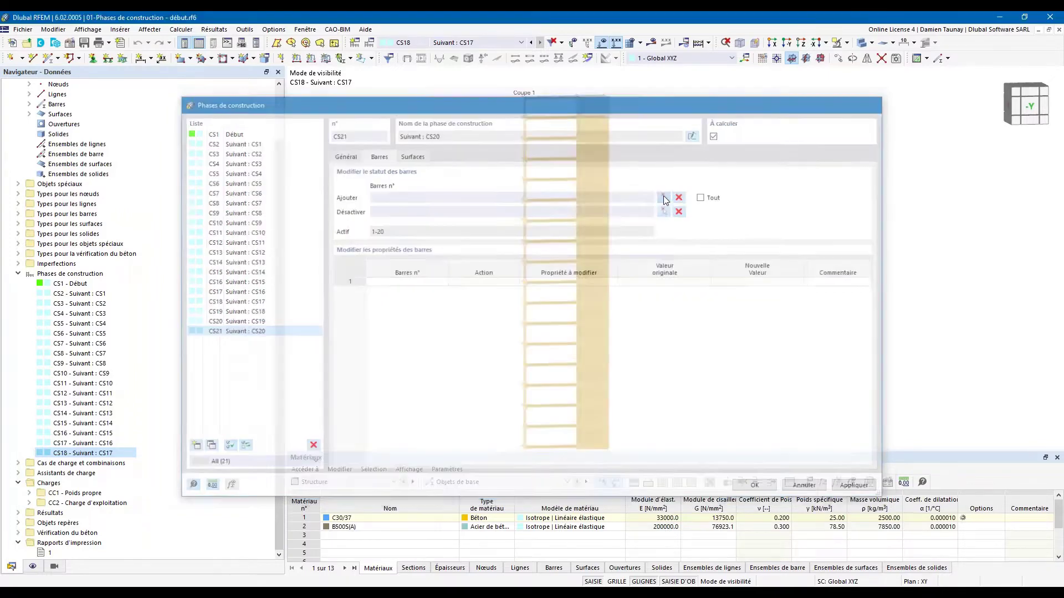
left_click(525, 112)
left_click(174, 171)
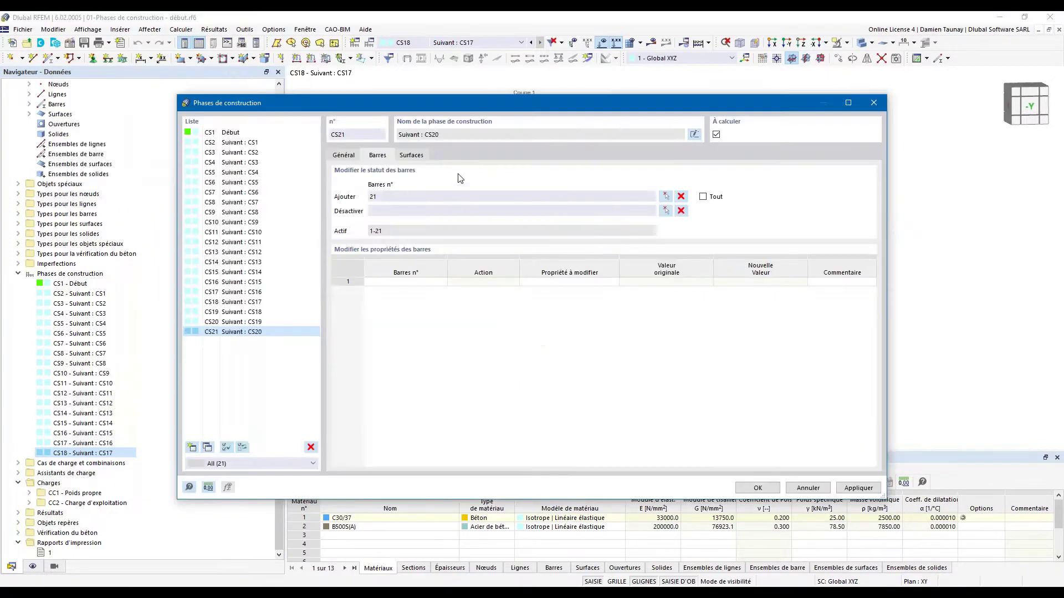
Step: Add surfaces 121-126 of the 21st storey to construction phase CS21 by selecting them in the model, and accept the construction phases
left_click(413, 156)
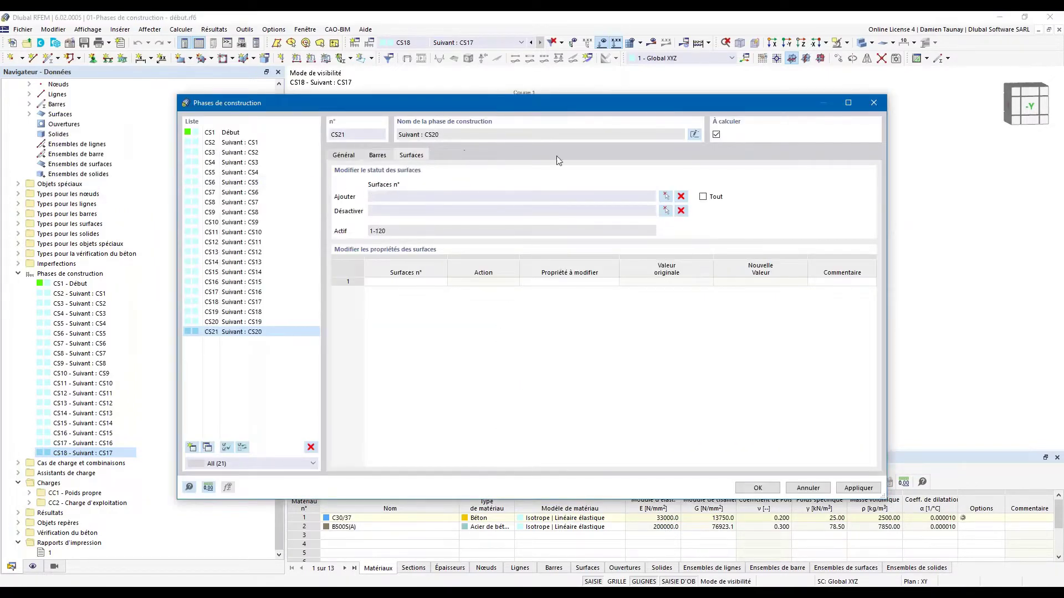
left_click(665, 197)
left_click_drag(478, 91, 708, 162)
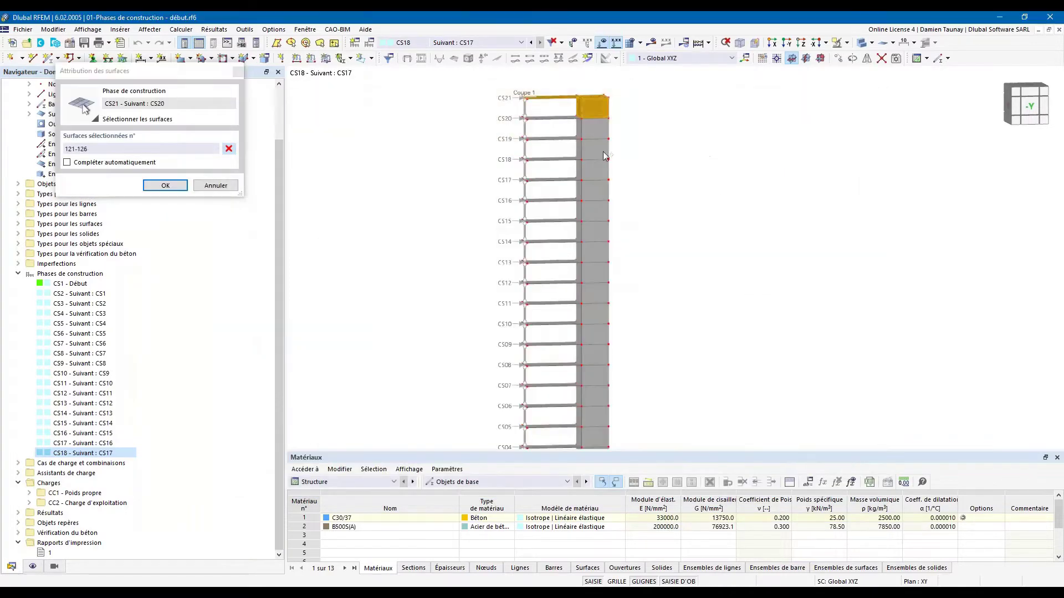
left_click(165, 186)
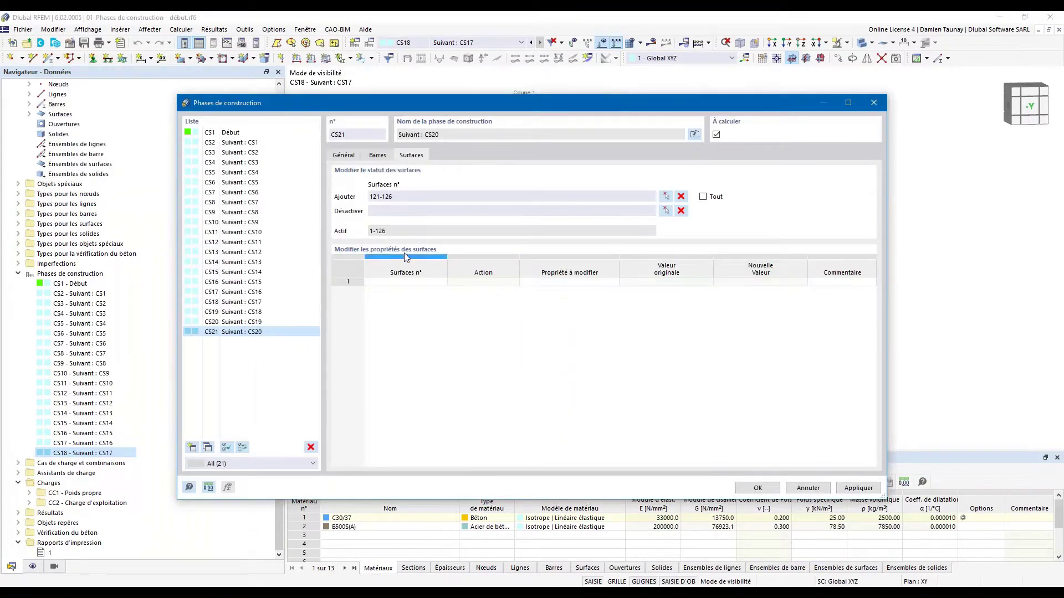
left_click(348, 158)
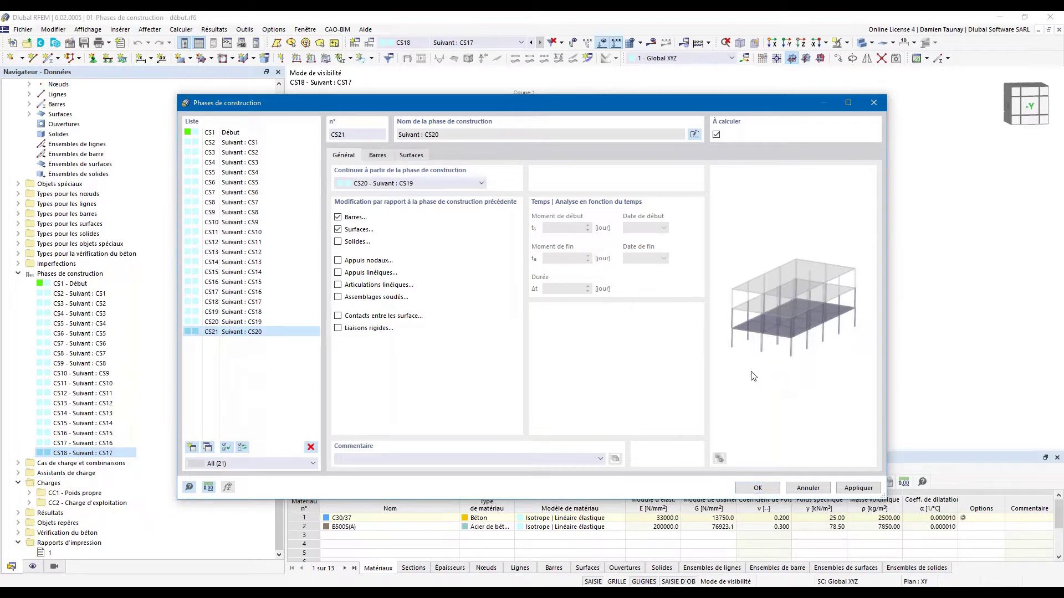
left_click(757, 488)
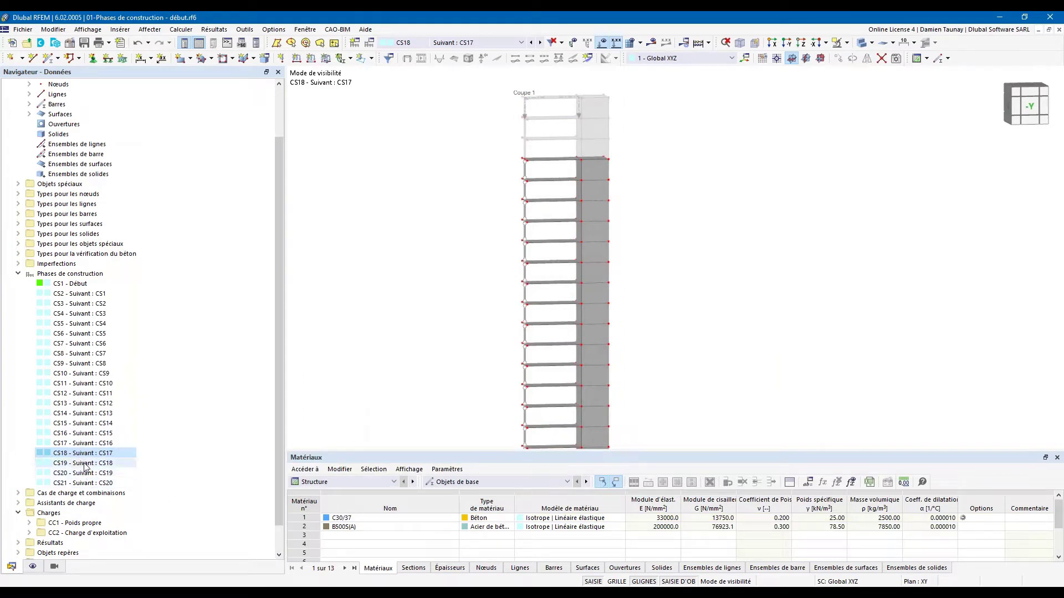
Step: Examine construction phases CS19 to CS21 one after another in the model, ending with the whole tower in the -Y view
left_click(84, 464)
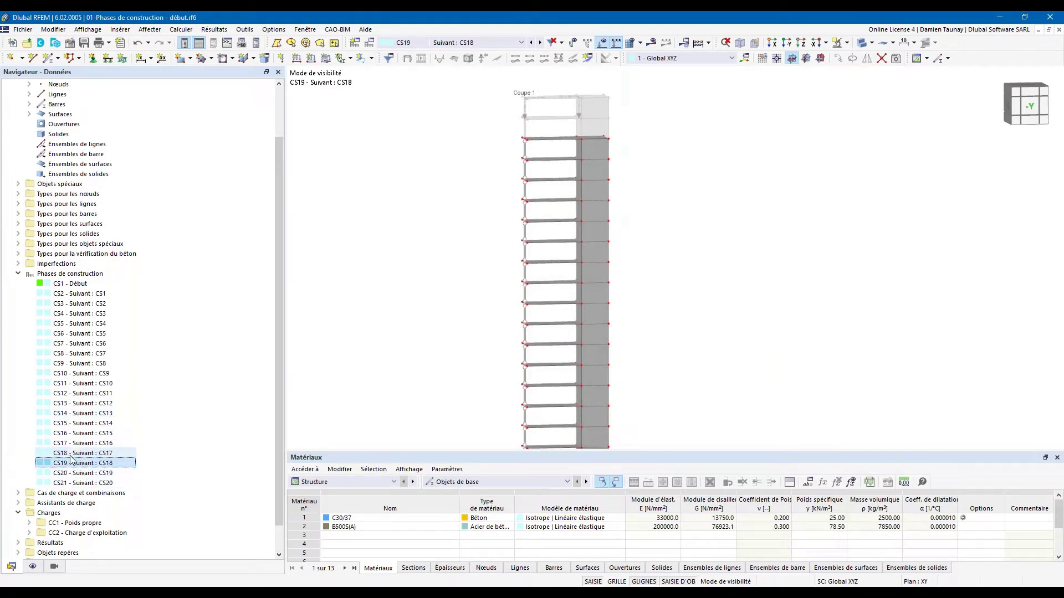
key("Down")
key("Down")
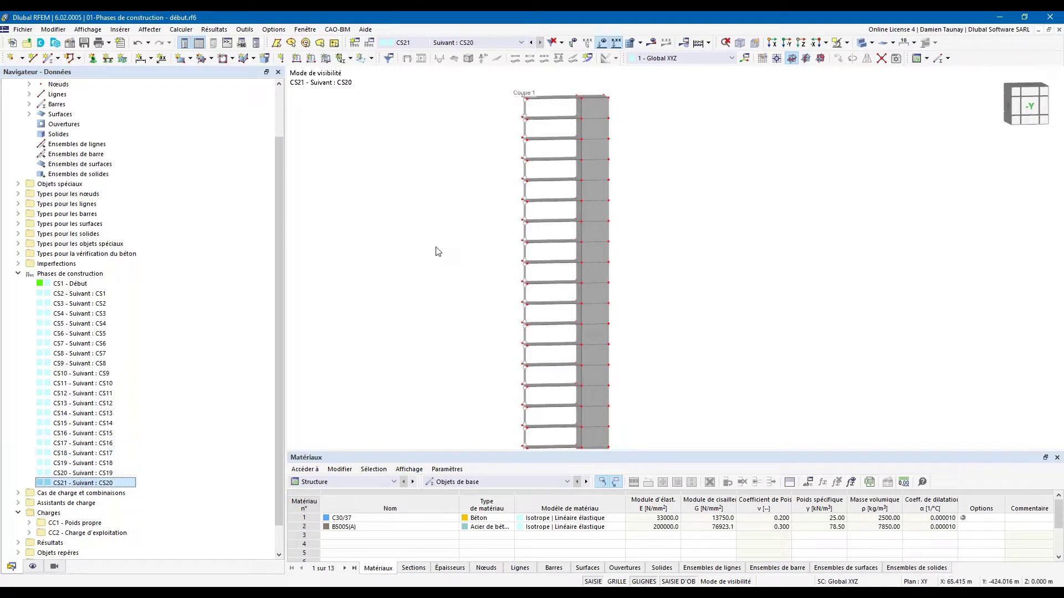
mouse_move(441, 296)
middle_mouse_down()
mouse_move(441, 266)
mouse_move(439, 306)
mouse_move(460, 304)
middle_mouse_up()
scroll(778, 228, "down", 1)
left_click(1037, 83)
middle_click_drag(775, 238, 736, 225)
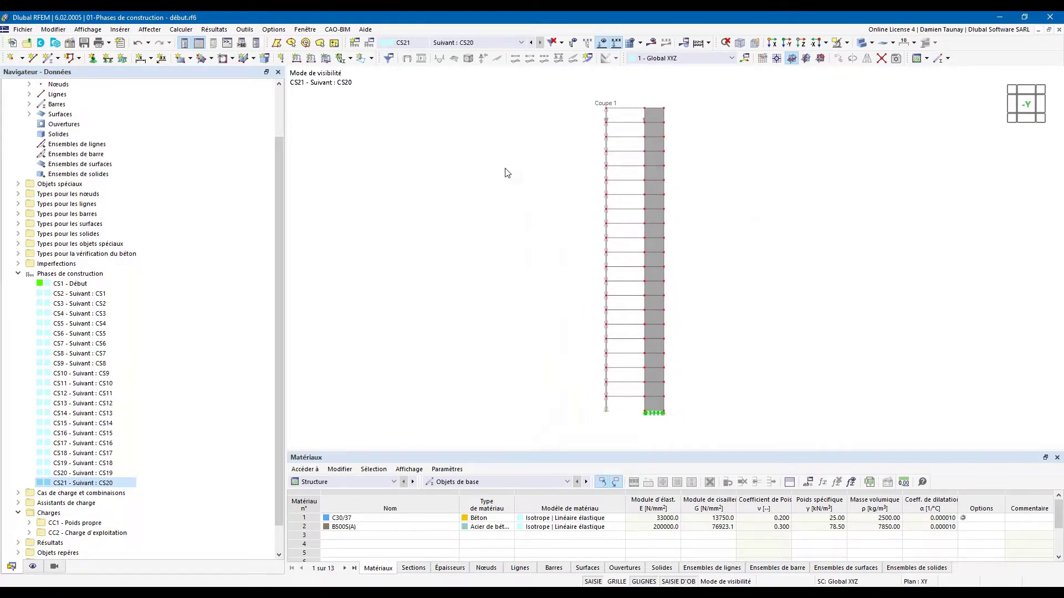
Step: Switch to load case CC1 - Poids propre and calculate its results
left_click(520, 42)
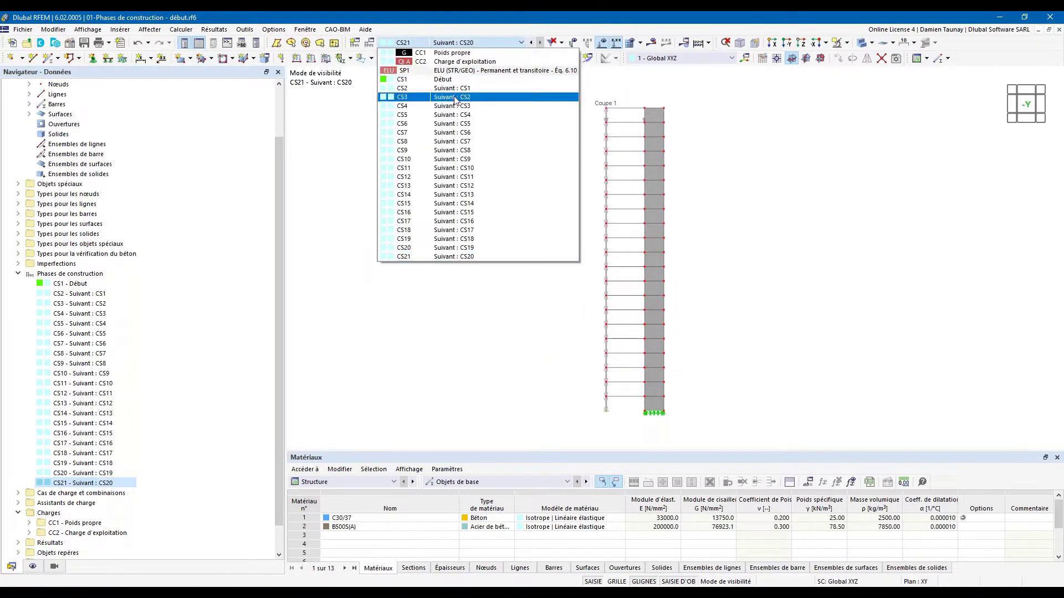
left_click(457, 54)
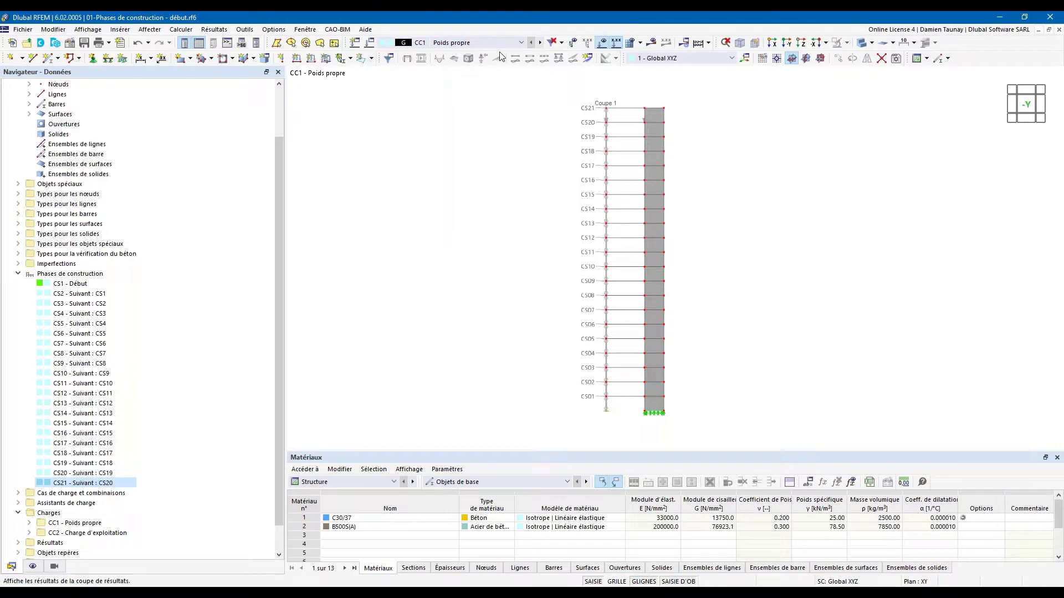
left_click(651, 43)
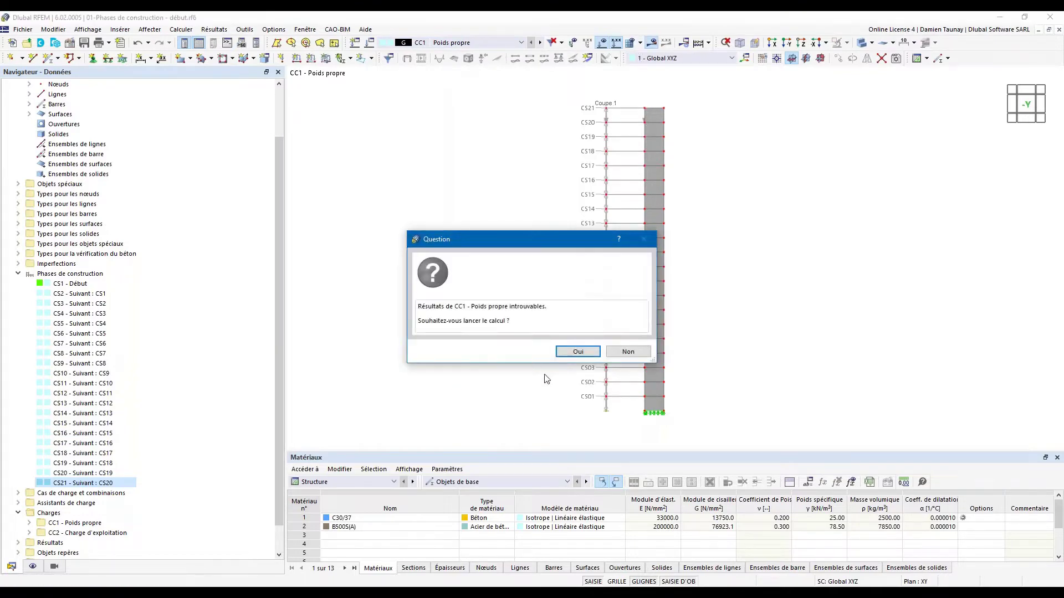
left_click(572, 352)
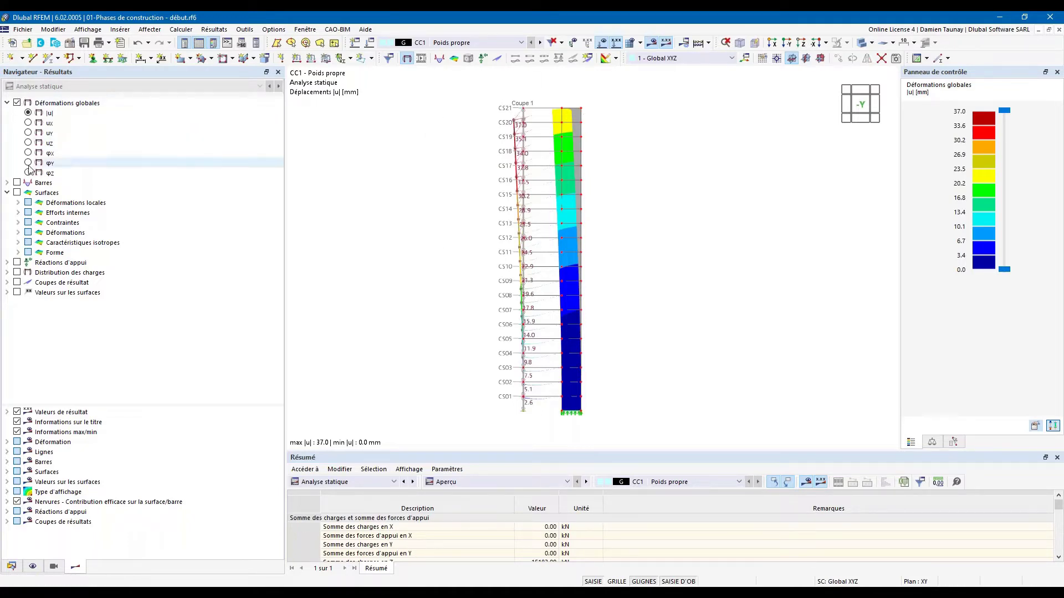
Step: Display the basic internal force mx of the surfaces and show its diagrams on the result sections in the -Y view
left_click(18, 213)
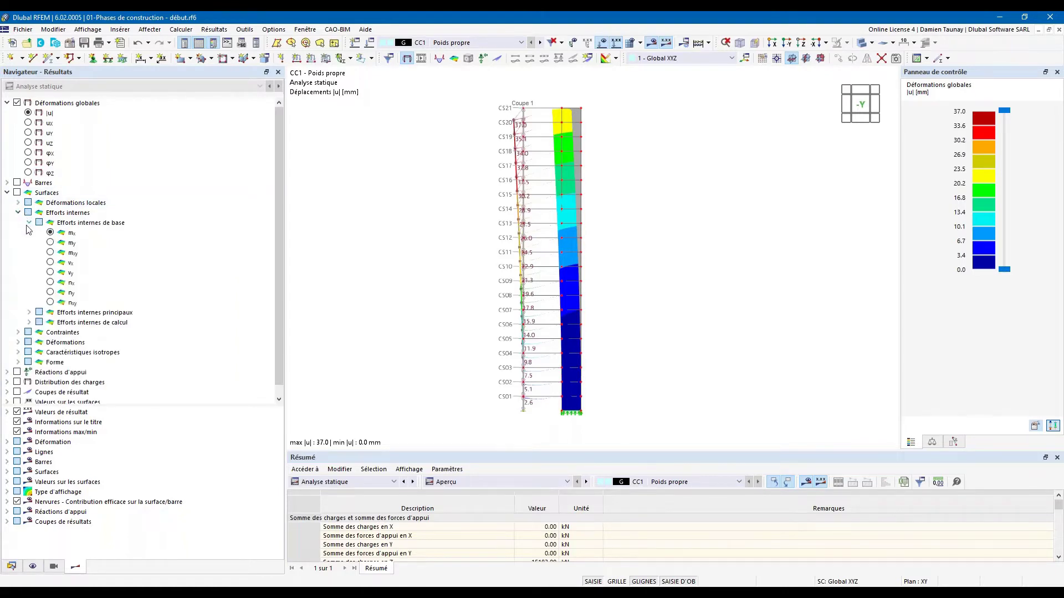
left_click(51, 233)
middle_click_drag(389, 206, 475, 257, "ctrl")
middle_click_drag(645, 377, 618, 343)
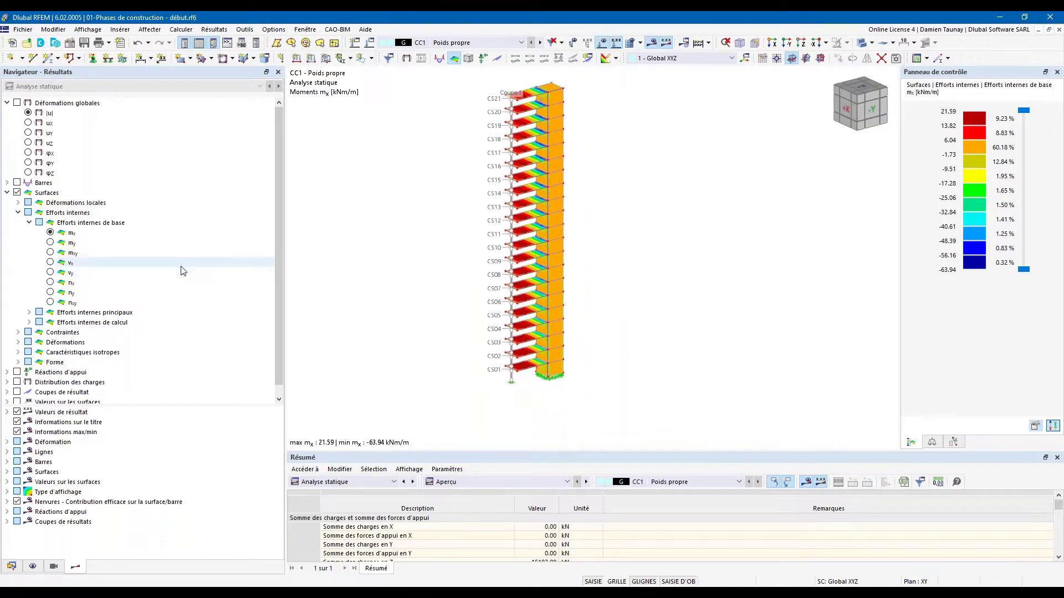
middle_click_drag(640, 232, 598, 213, "ctrl")
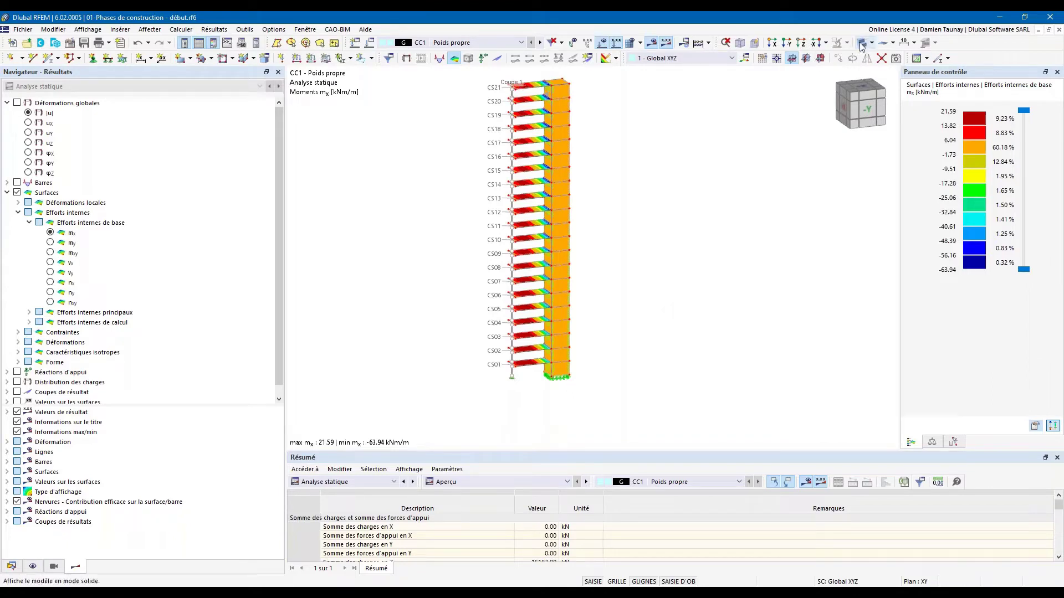
left_click(867, 109)
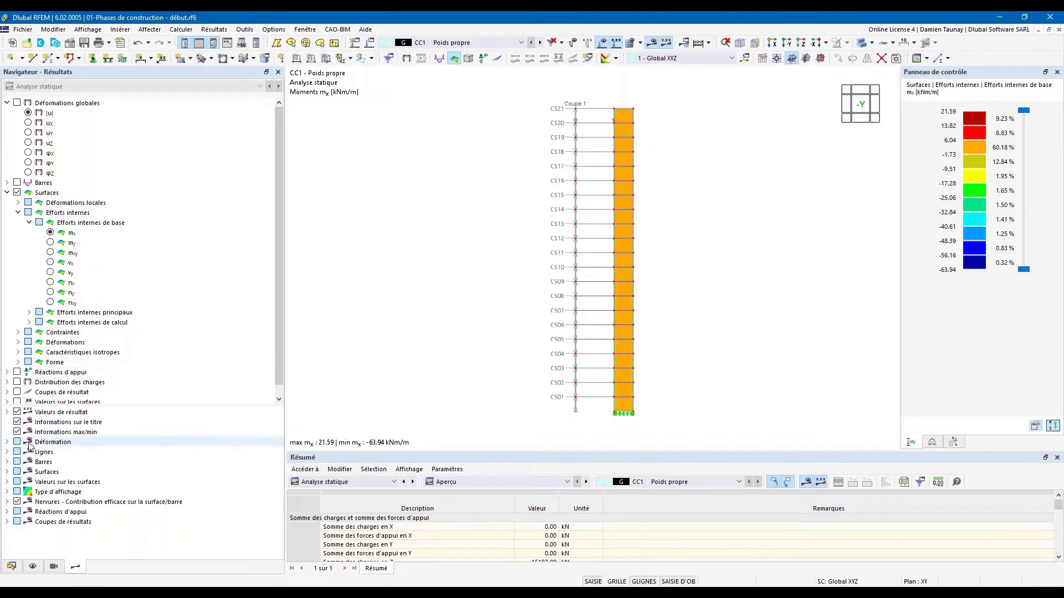
left_click(17, 393)
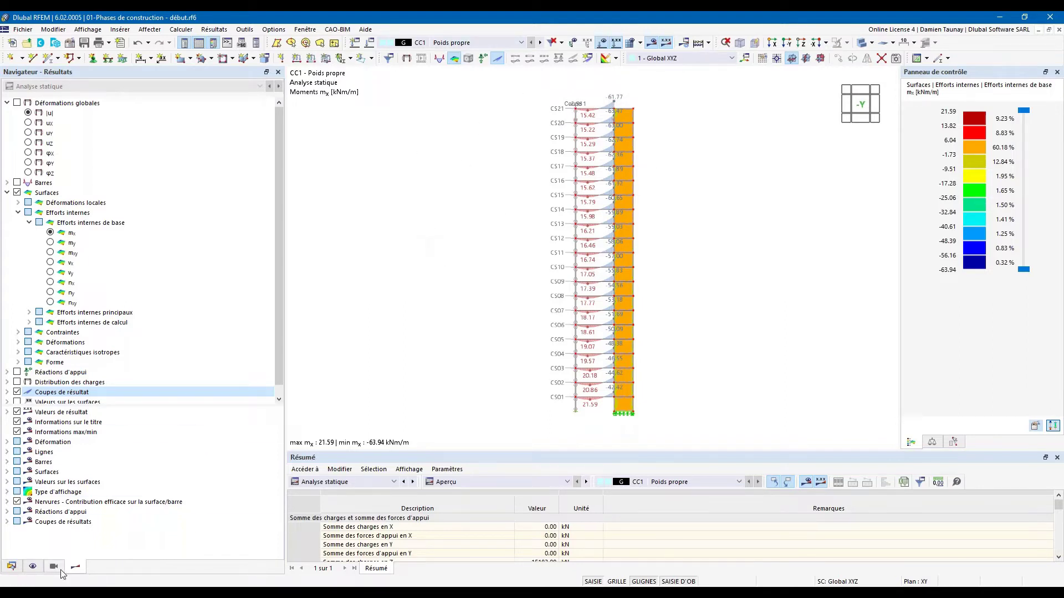
Step: Collapse the structural construction phases in the data tree and expand the construction phases under the load cases and combinations
left_click(12, 567)
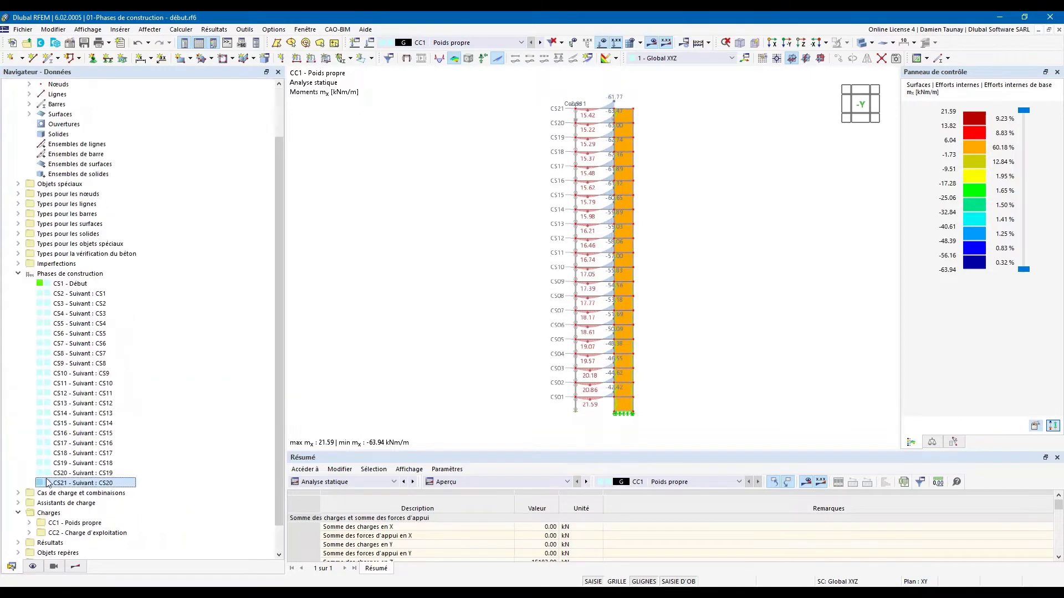
left_click(77, 275)
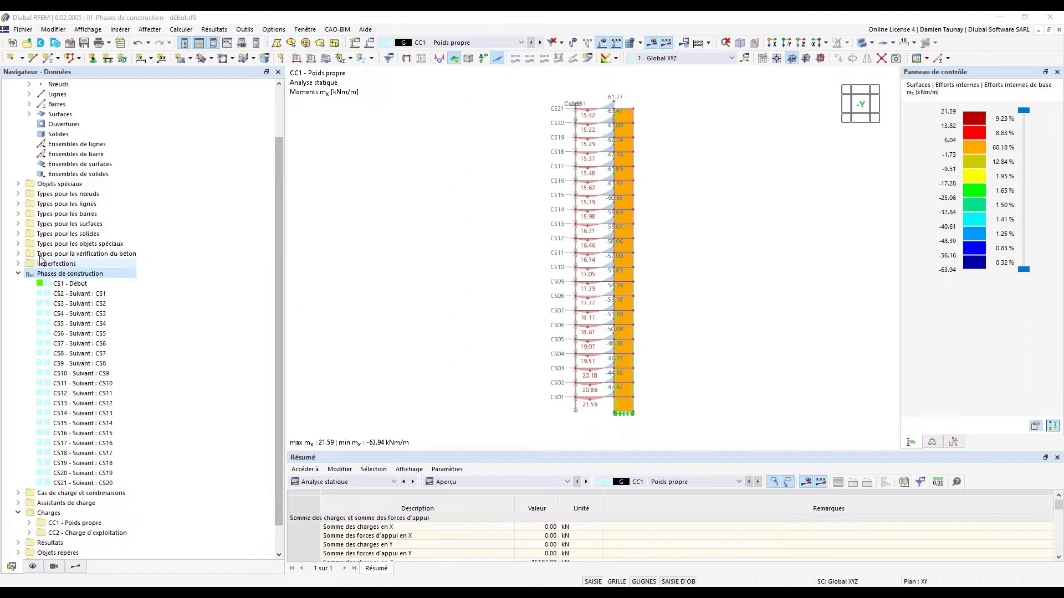
left_click(17, 275)
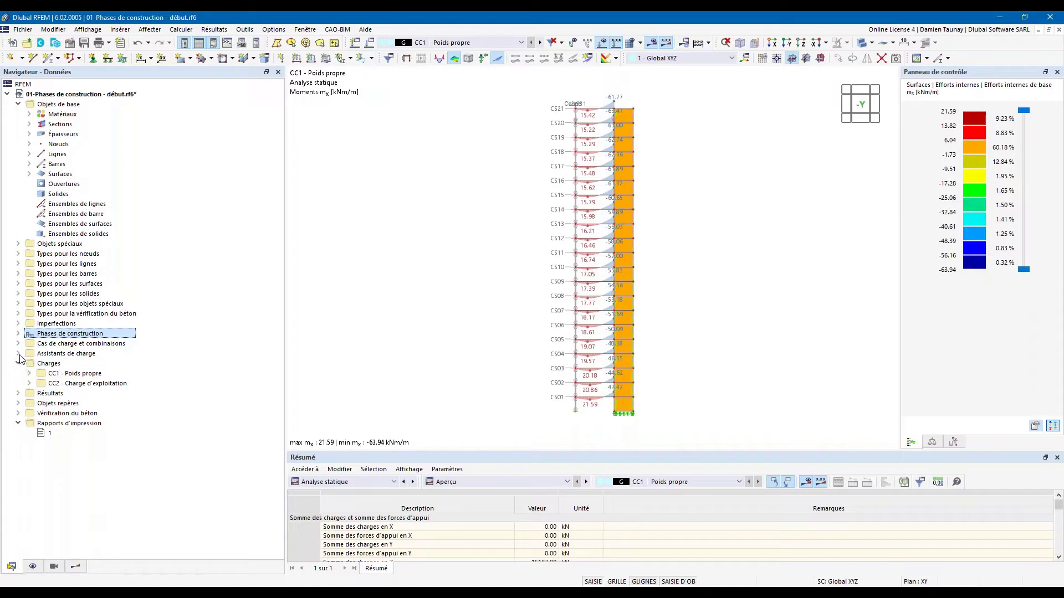
left_click(19, 344)
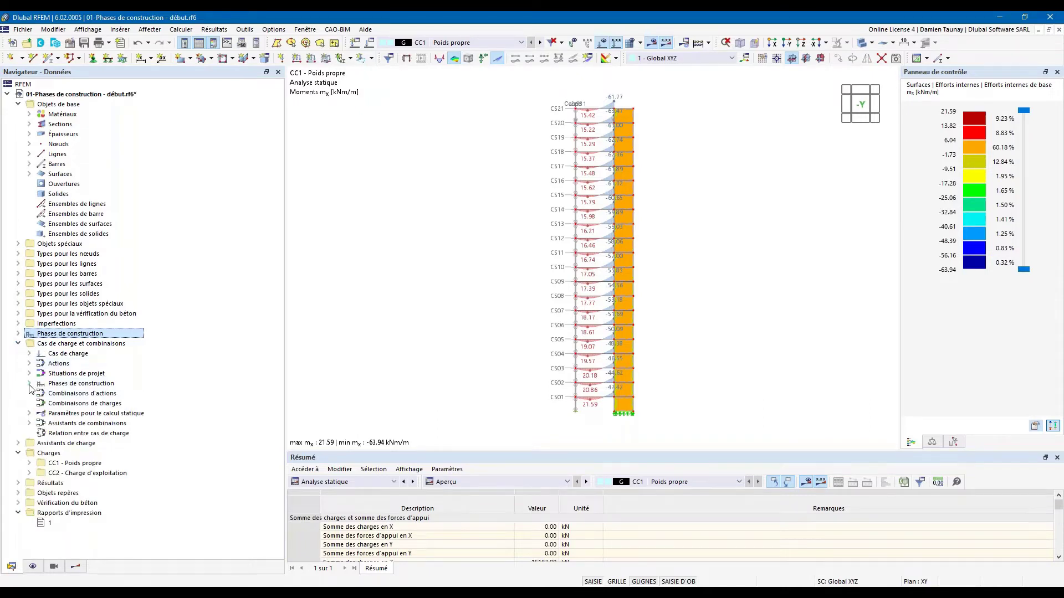
left_click(29, 384)
scroll(103, 391, "down", 1)
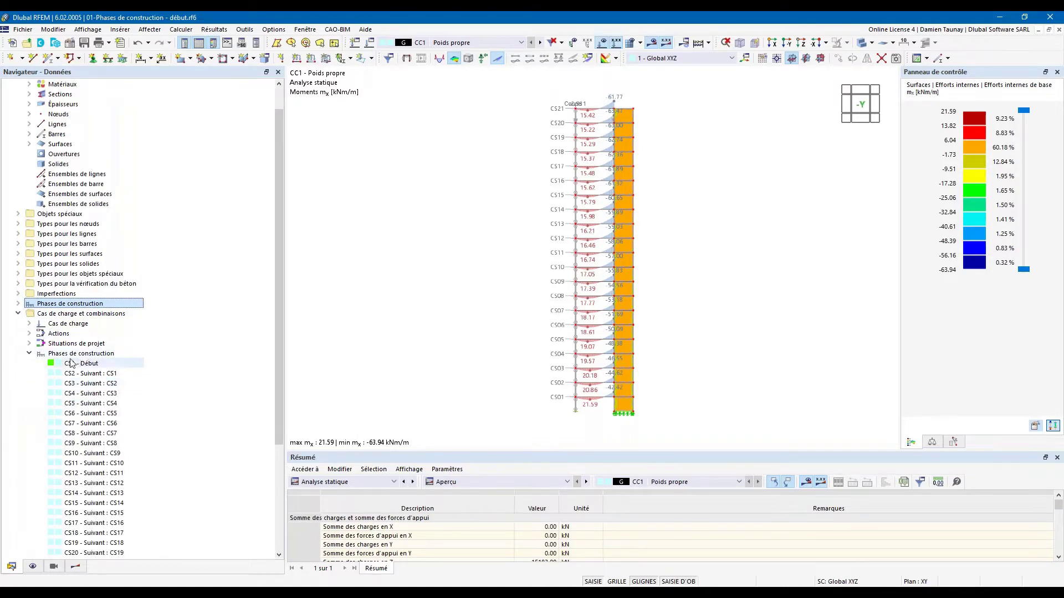
scroll(97, 361, "down", 2)
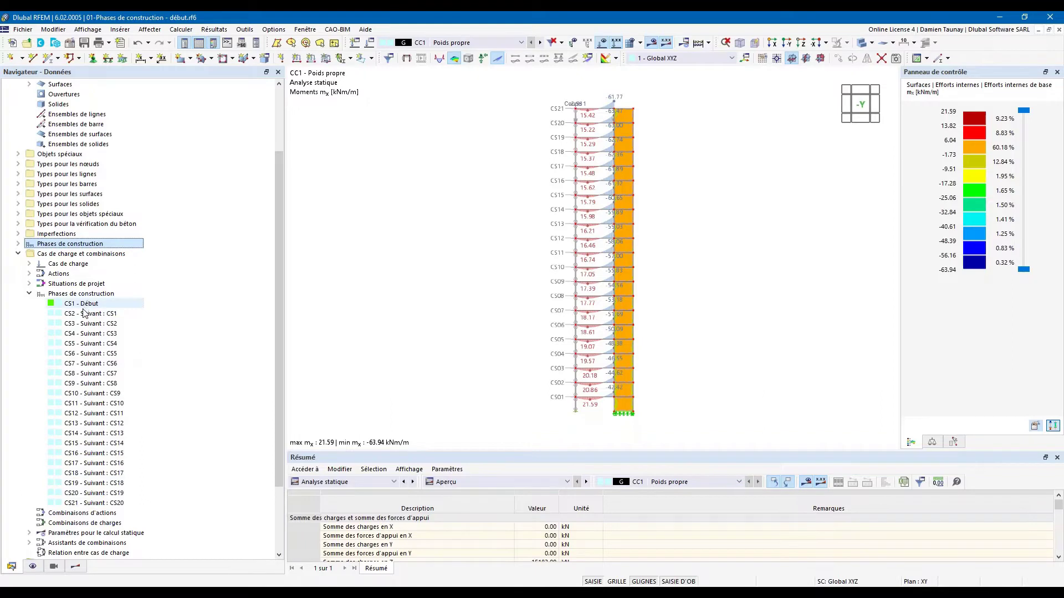
Step: Examine the active structure of construction phases CS1 to CS6 one by one in the model
left_click(84, 307)
key("Down")
key("Down")
key("Down")
key("Down")
key("Down")
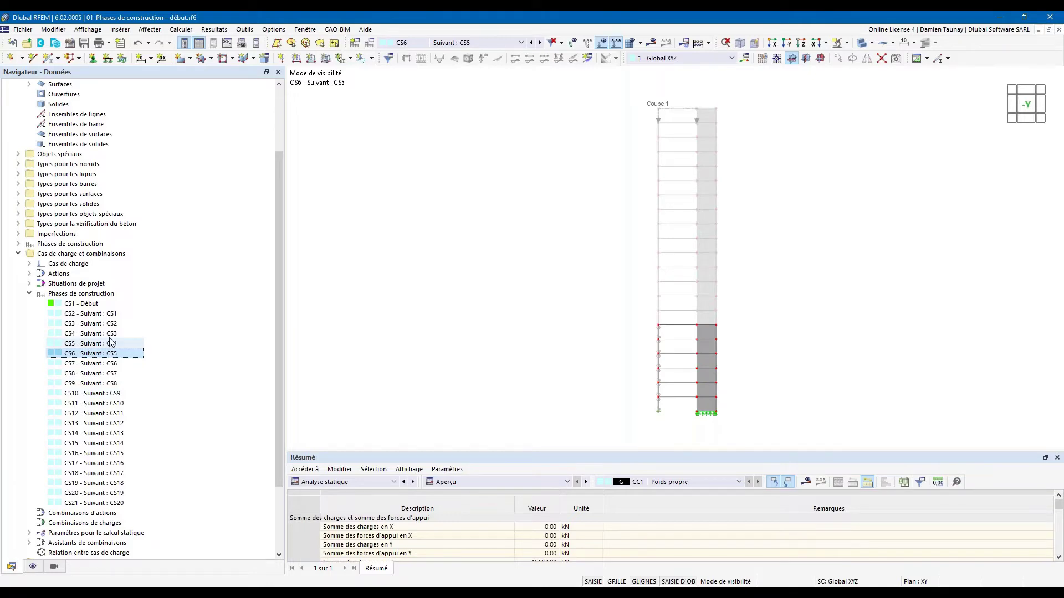
Step: Open the calculation settings of construction phase CS1 and compare the load cases assigned to CS1, CS2 and CS21
left_click(79, 304)
double_click(79, 305)
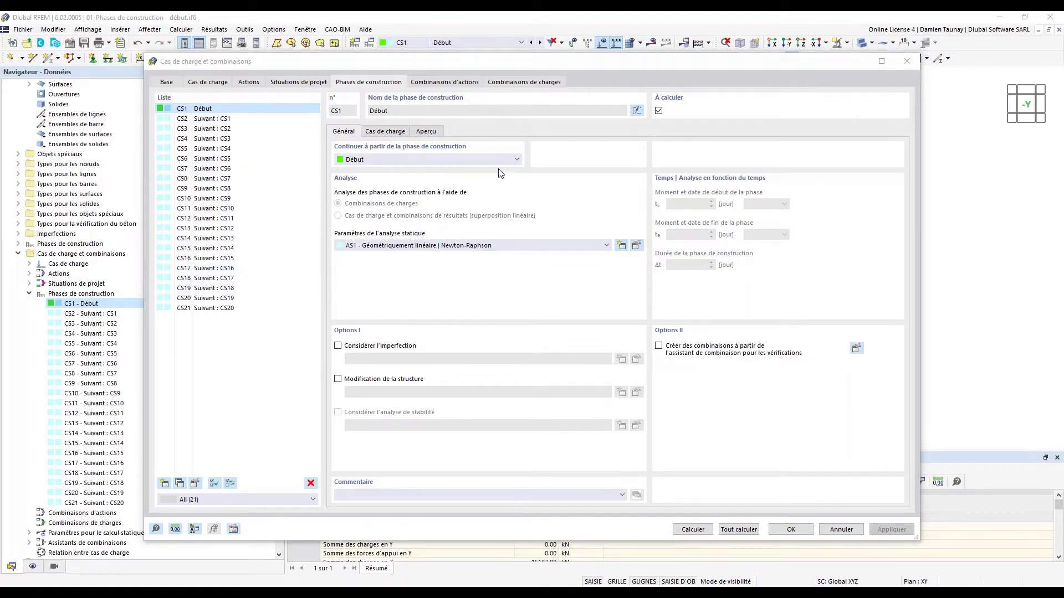
left_click(212, 118)
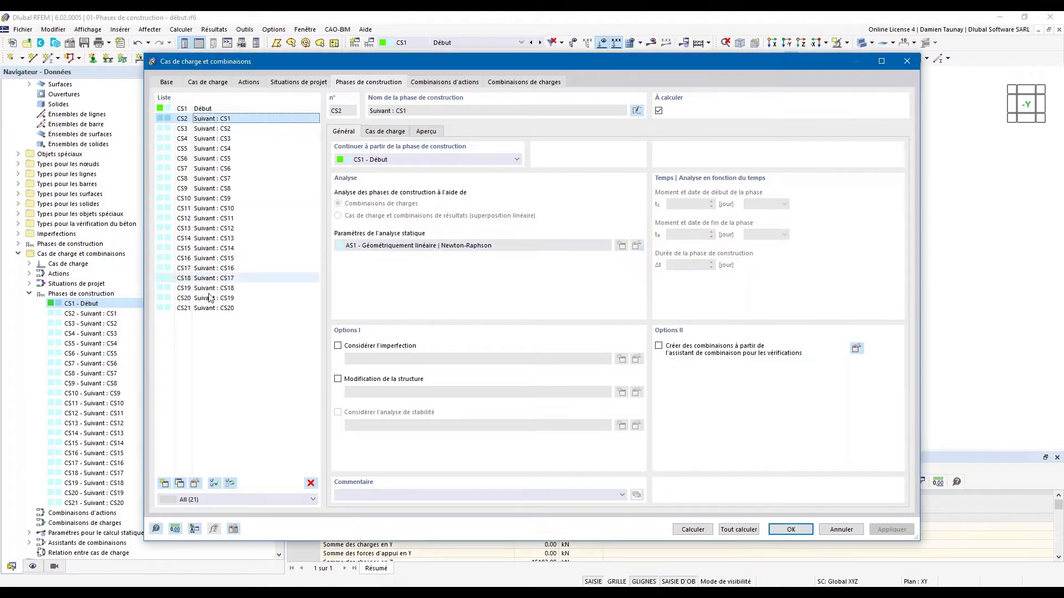
left_click(213, 109)
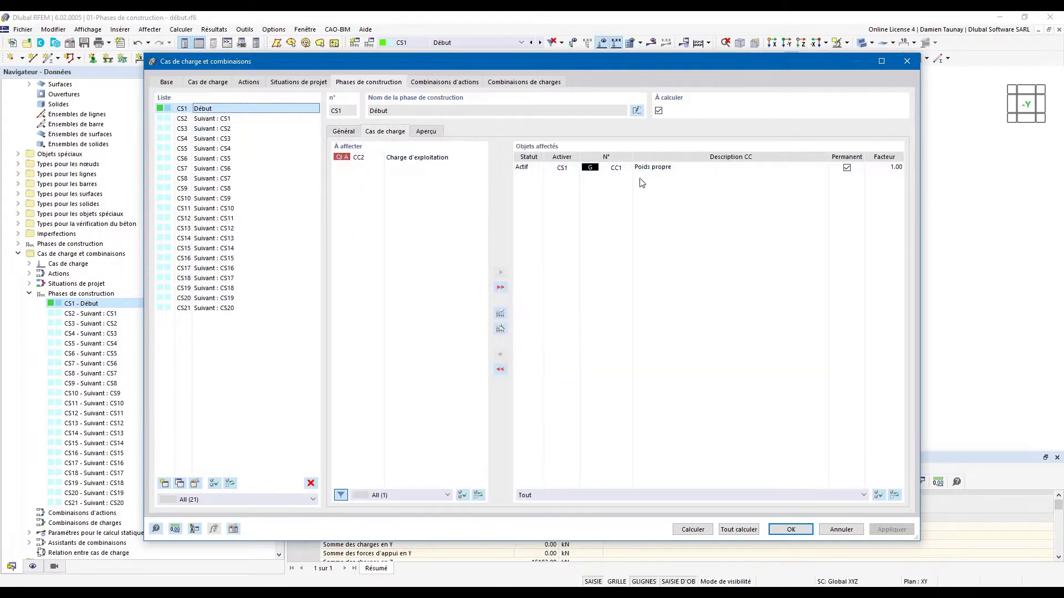
left_click(202, 119)
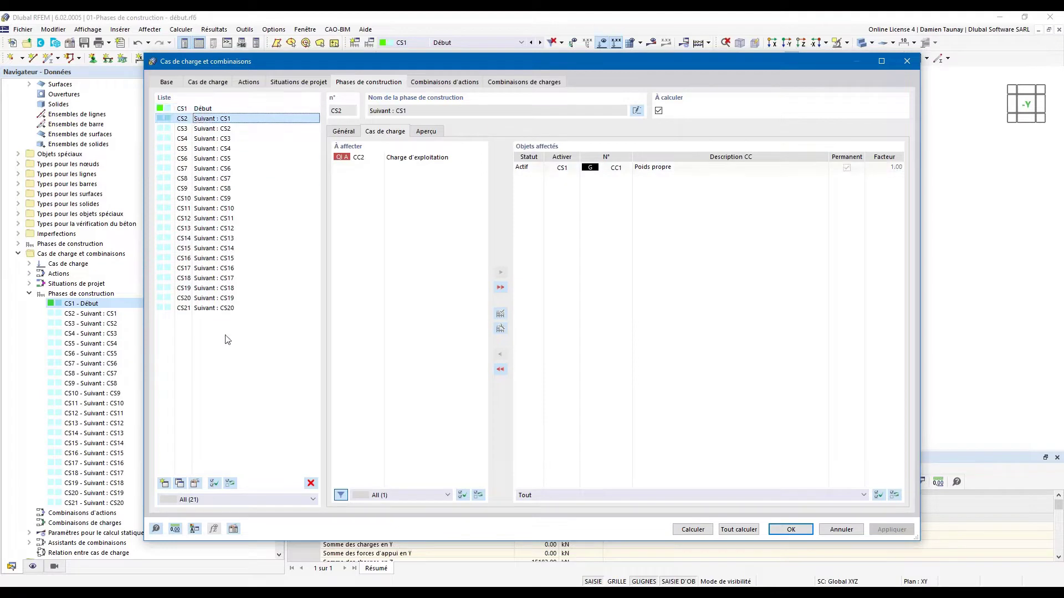
left_click(209, 308)
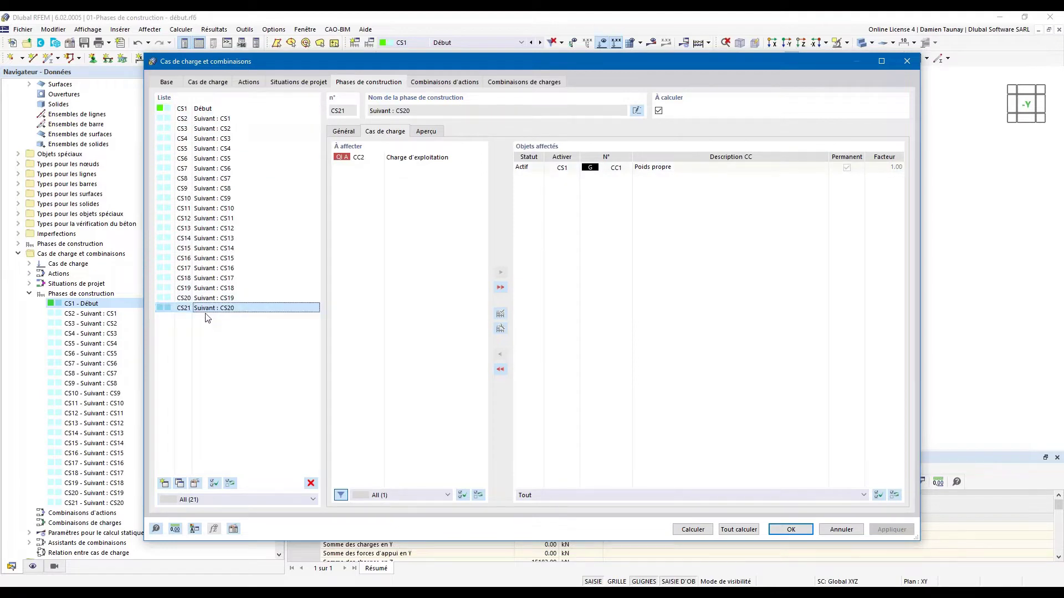
Step: Remove load case CC1 - Poids propre from the load cases assigned to construction phase CS1
left_click(202, 108)
left_click(633, 171)
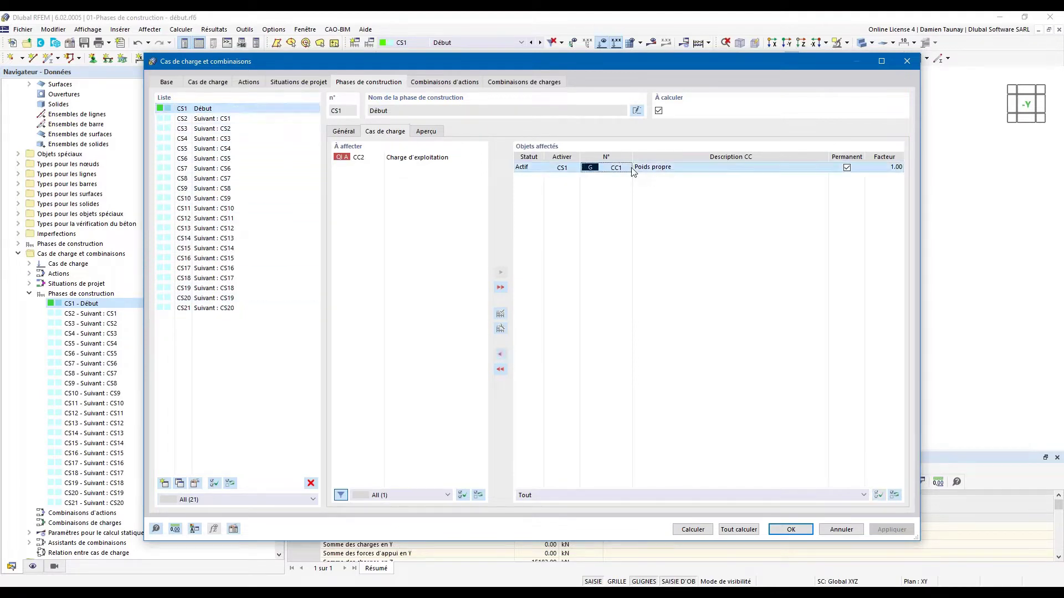
double_click(633, 172)
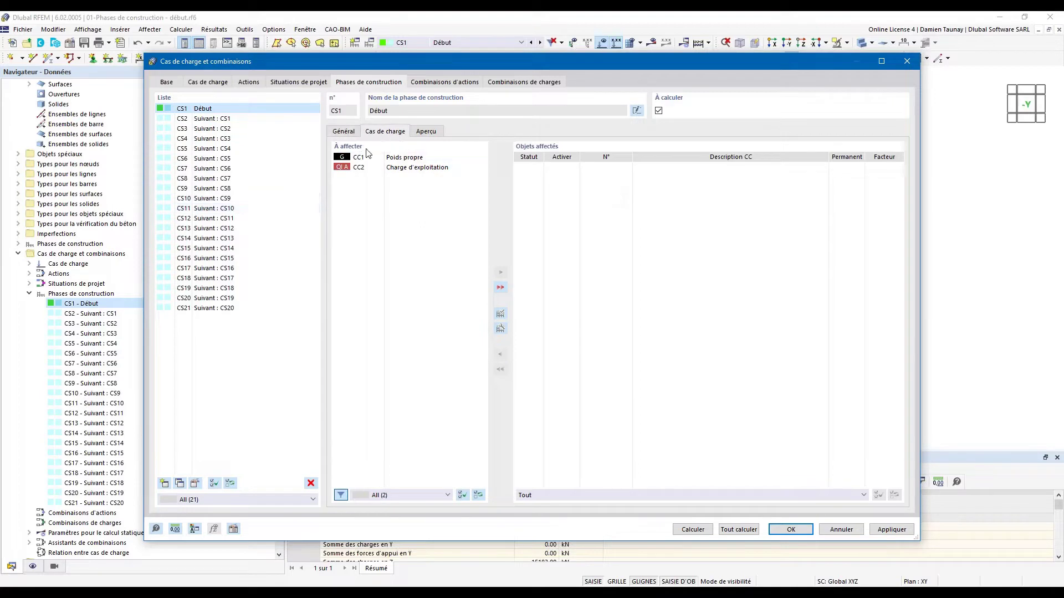
Step: Choose AS1 - Géométriquement linéaire | Newton-Raphson as the static analysis settings of CS1 and return to its load case assignment
left_click(346, 132)
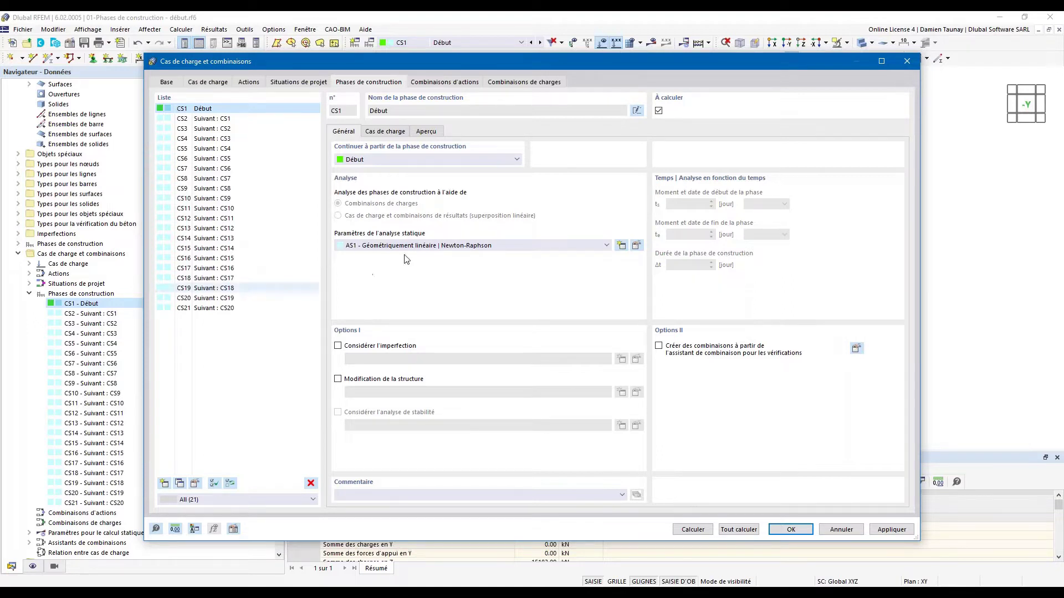
left_click(484, 248)
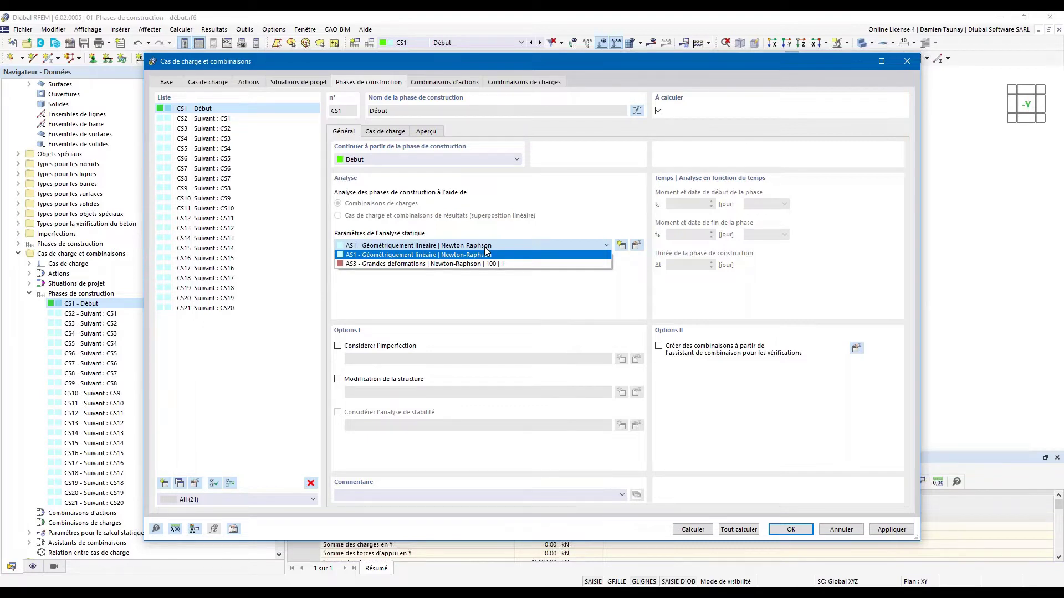
left_click(407, 256)
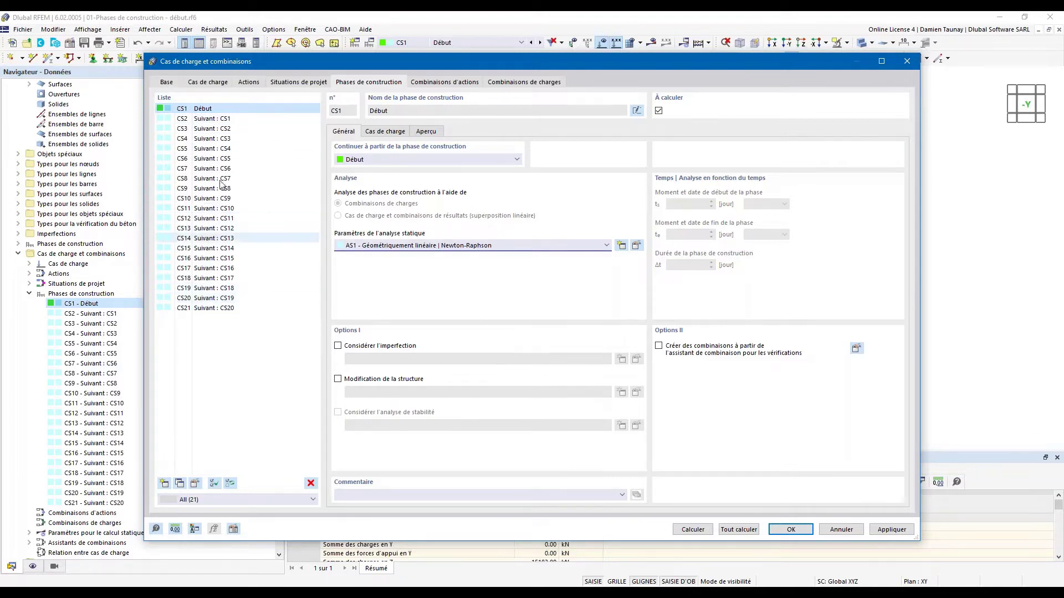
left_click(391, 133)
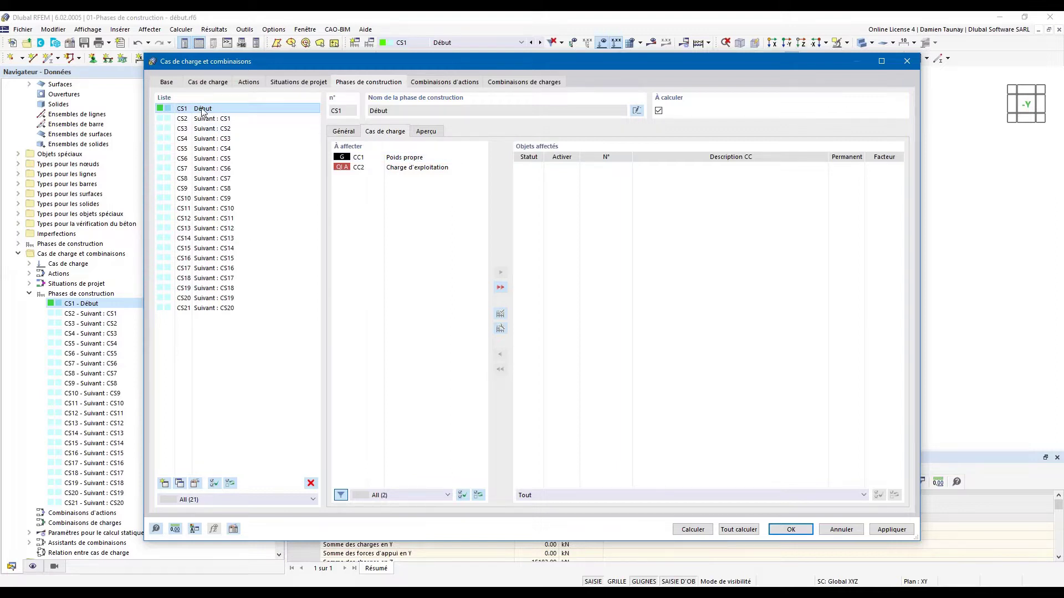
Step: Assign load case CC1 - Poids propre to construction phase CS1
left_click(375, 160)
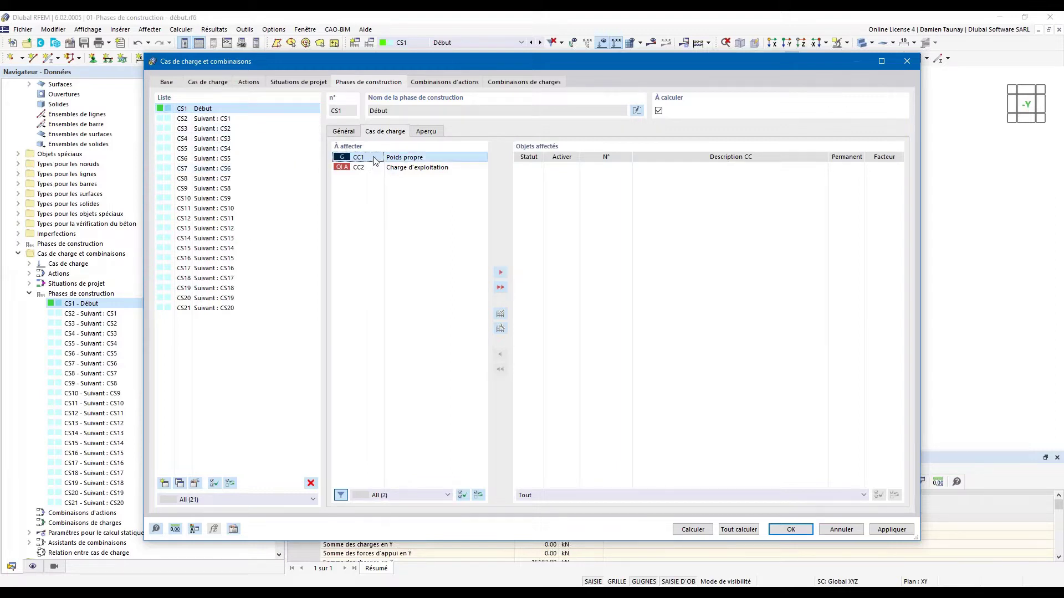
double_click(376, 159)
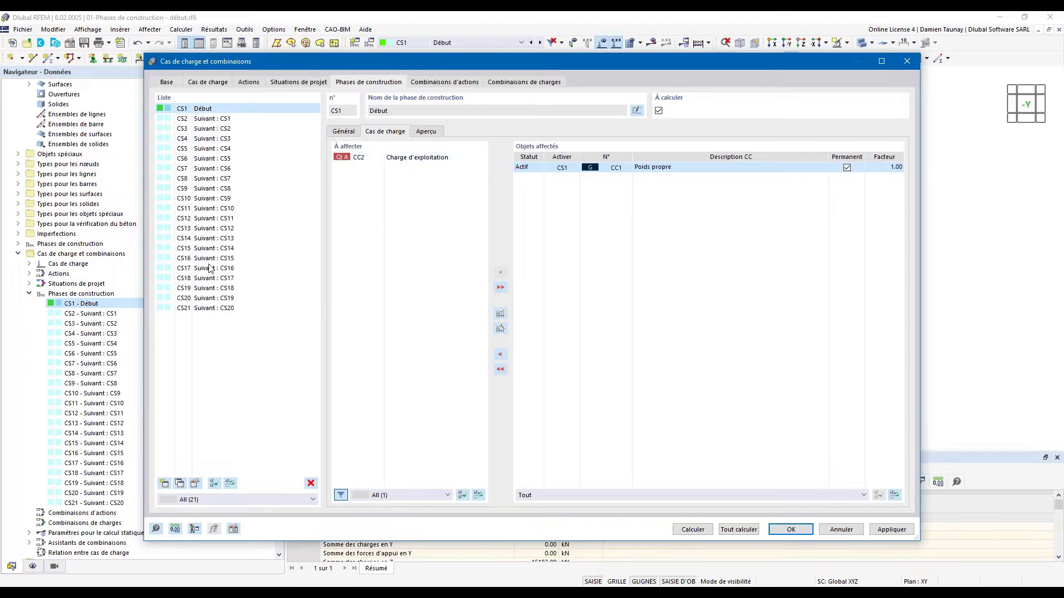
left_click_drag(643, 61, 687, 385)
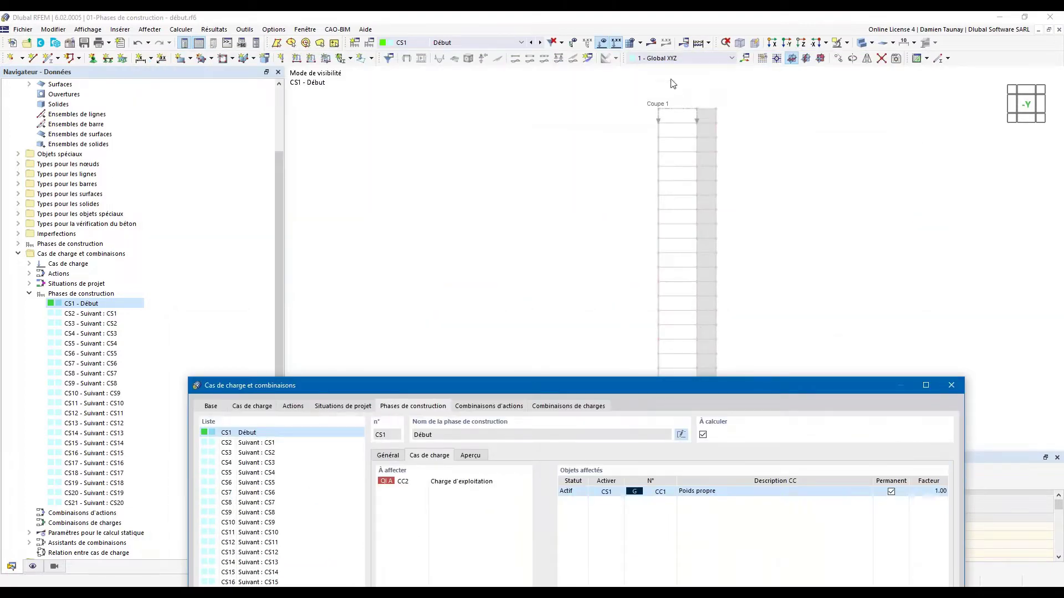
left_click_drag(618, 395, 589, 124)
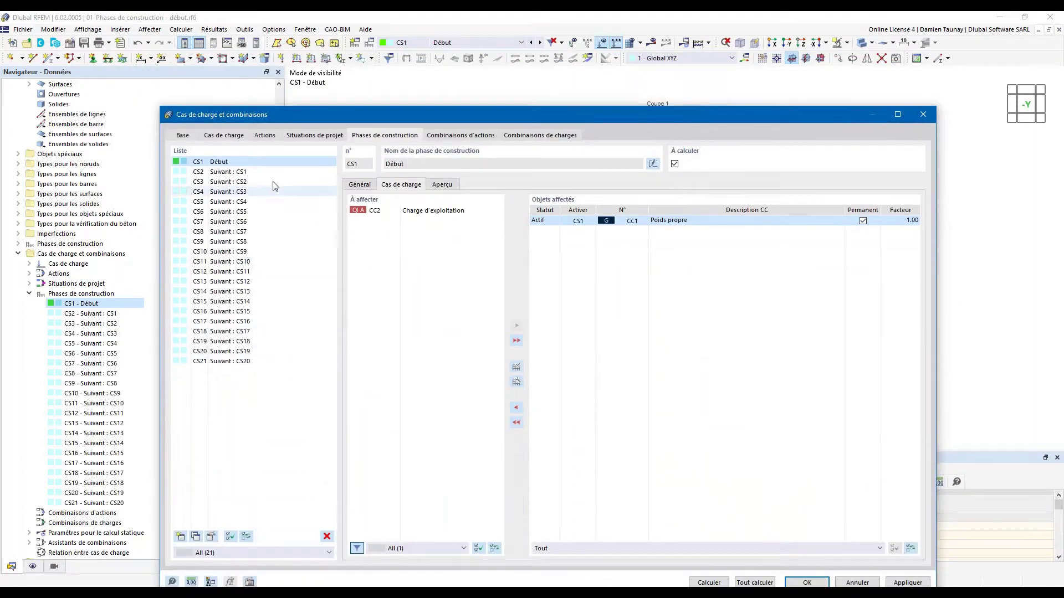
Step: Assign load case CC2 - Charge d'exploitation to the last construction phase CS21, leaving it non-permanent
left_click(226, 361)
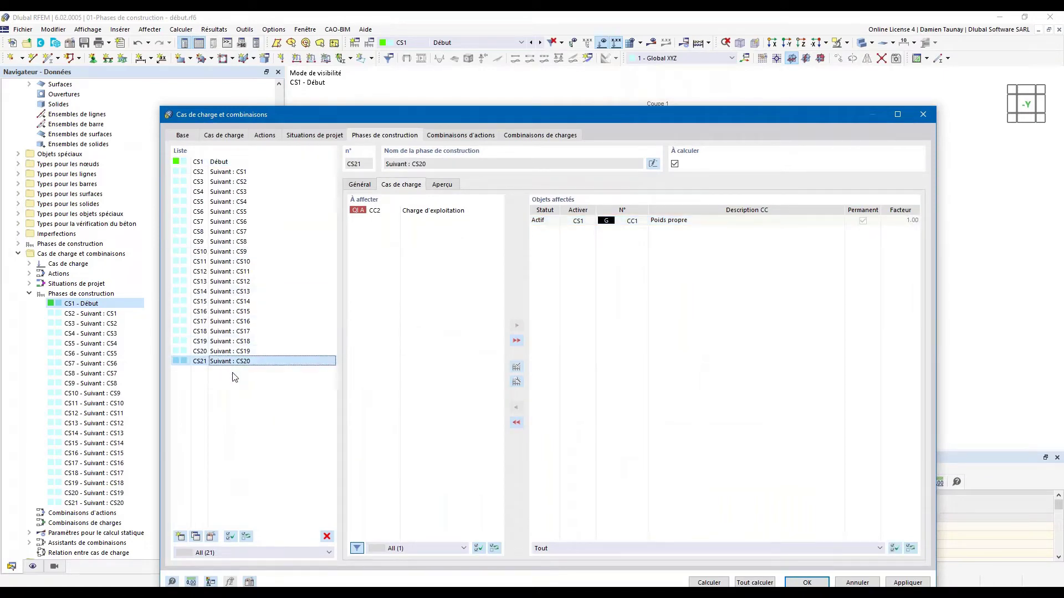
double_click(375, 213)
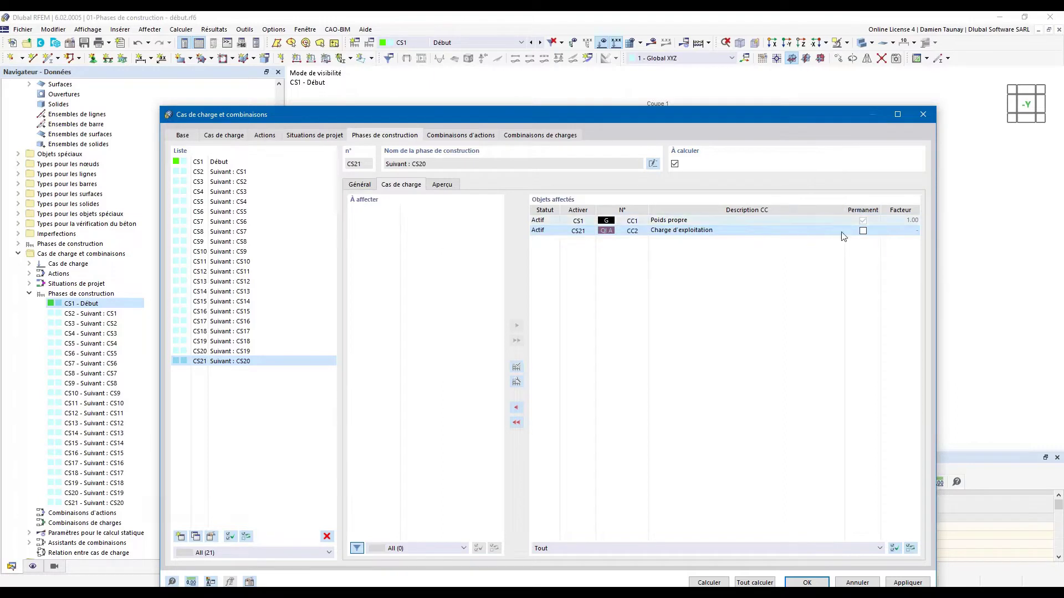
left_click_drag(729, 111, 719, 72)
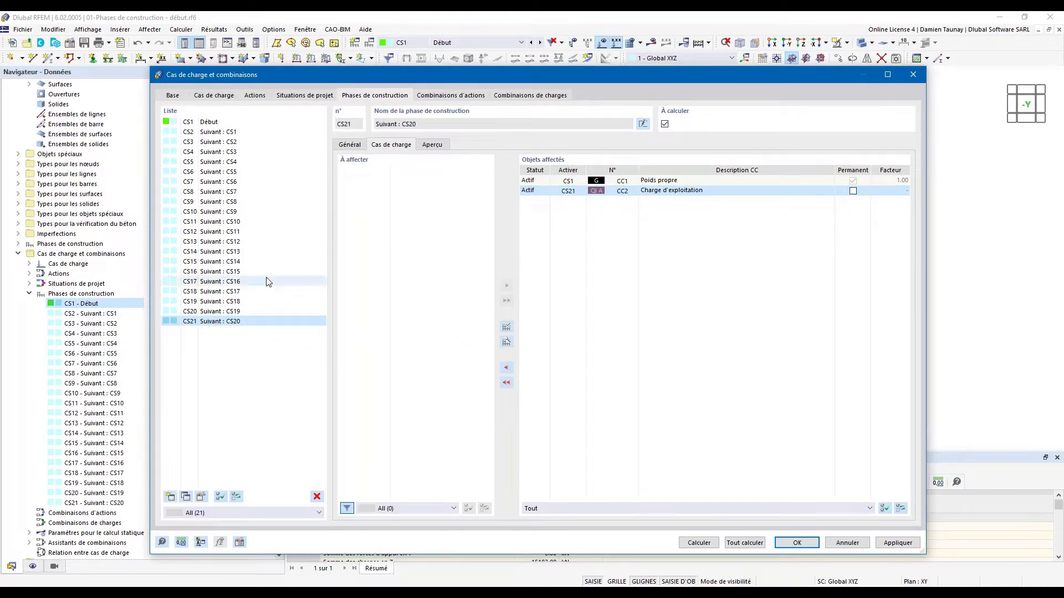
Step: Try removing load case CC1 - Poids propre from CS16, compare its status in CS15 and CS17, and reassign it to CS16
left_click(218, 272)
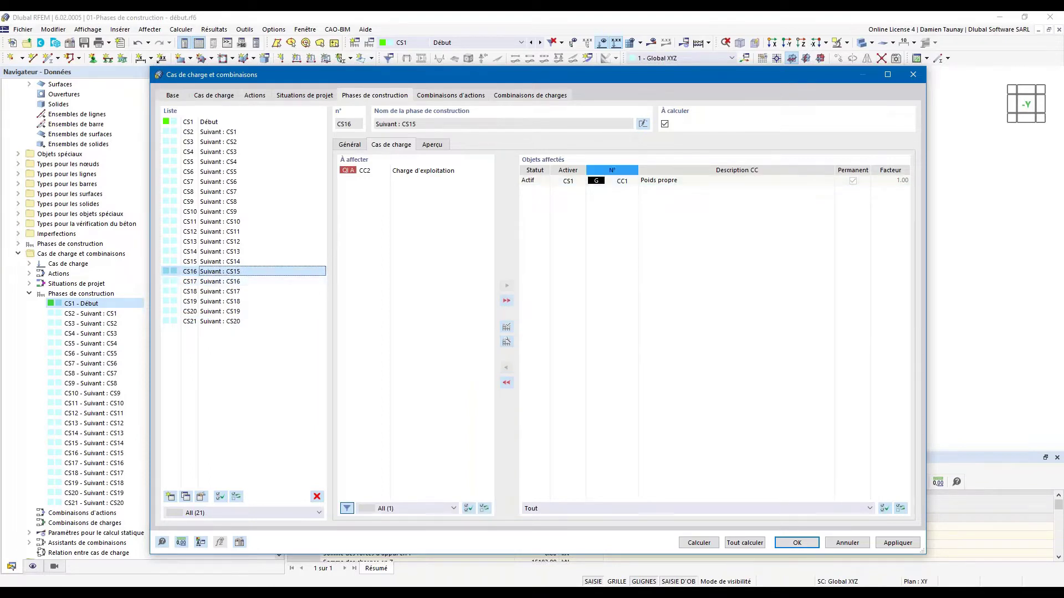
left_click(673, 183)
double_click(671, 179)
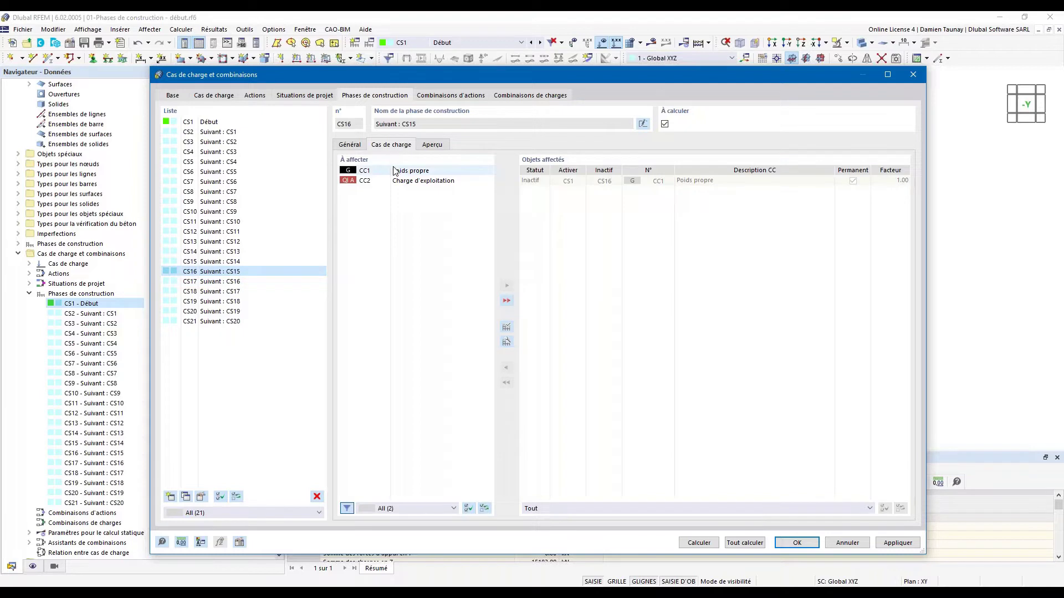
left_click(210, 261)
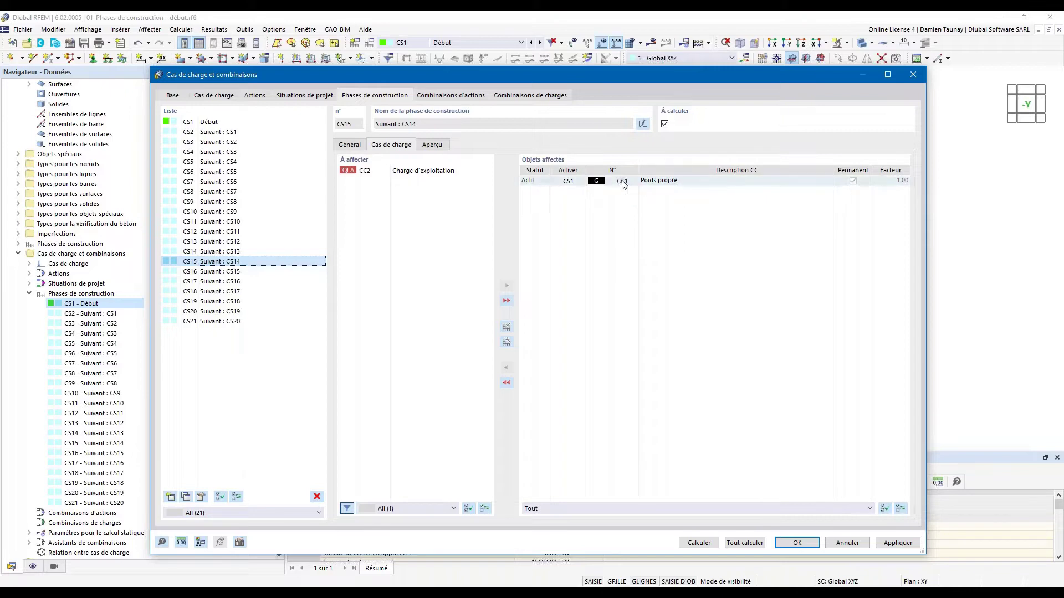
left_click(233, 273)
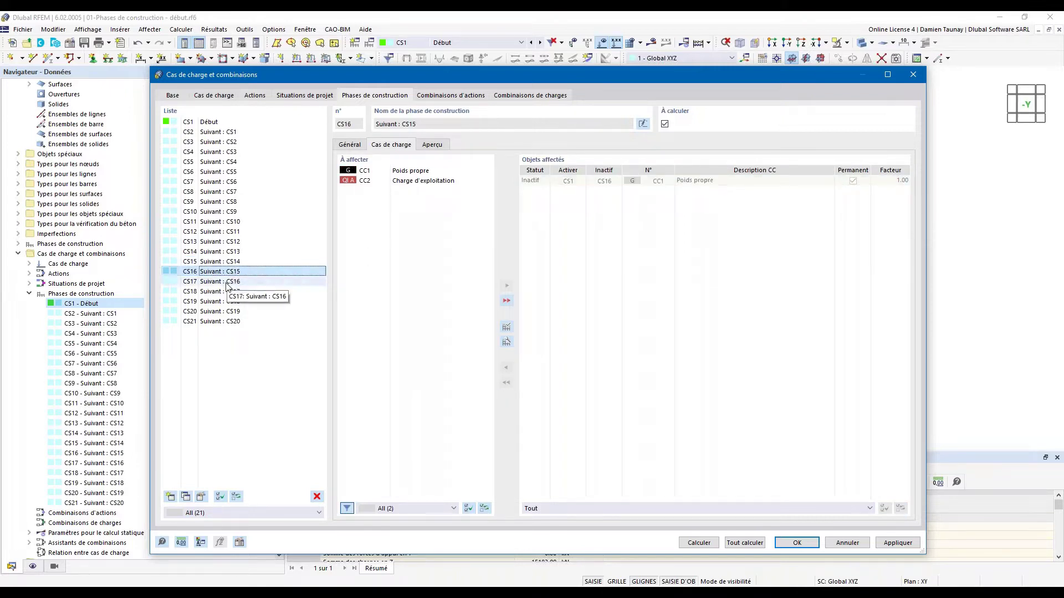
left_click(226, 281)
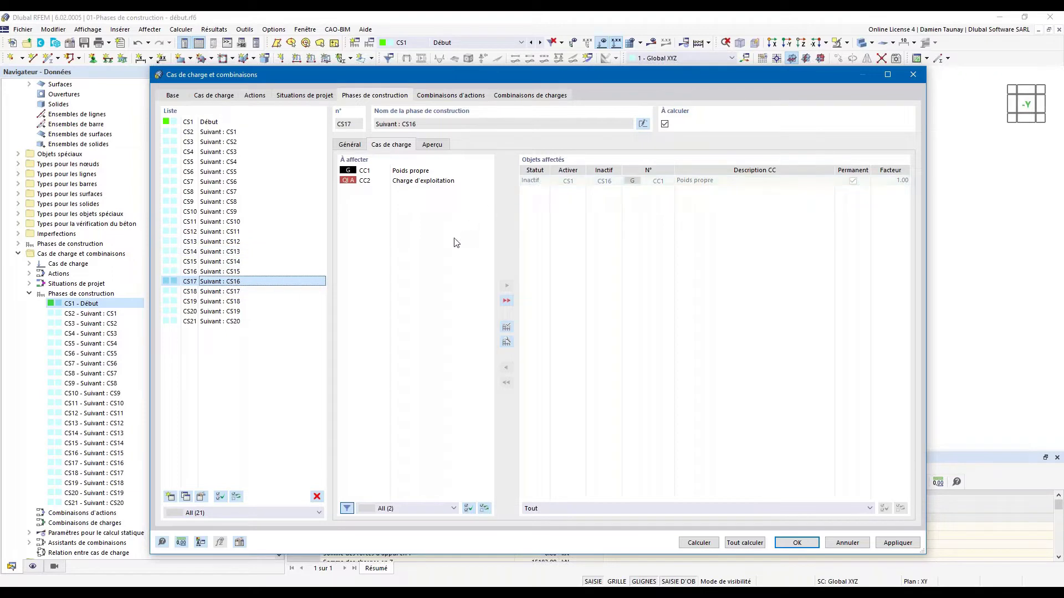
left_click(217, 271)
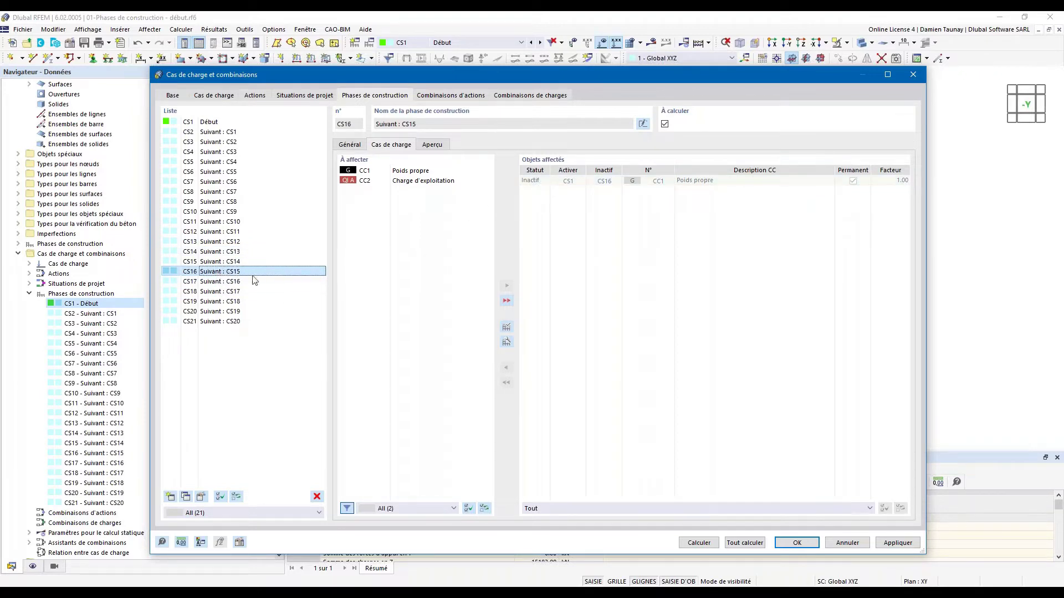
double_click(398, 172)
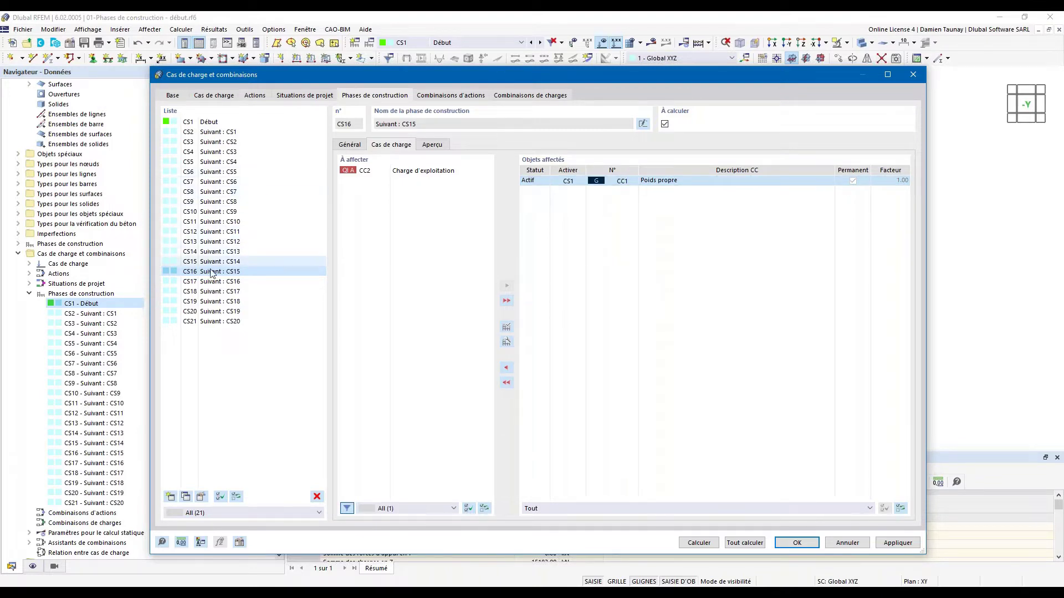
Step: Check the load cases assigned to CS4, CS15 and CS21 and the overview of objects generated for CS21
left_click(216, 152)
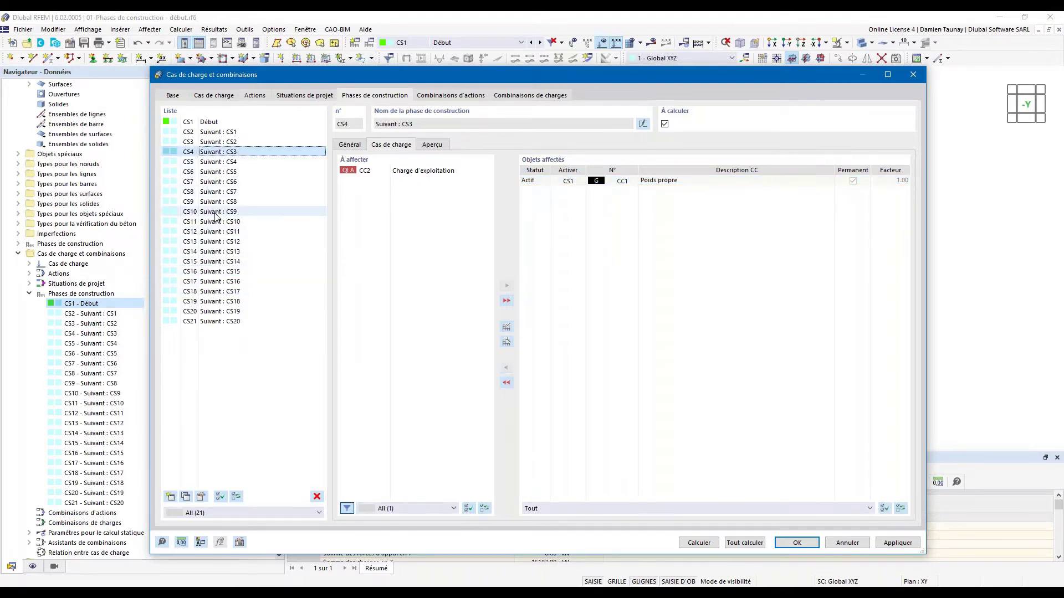
left_click(216, 261)
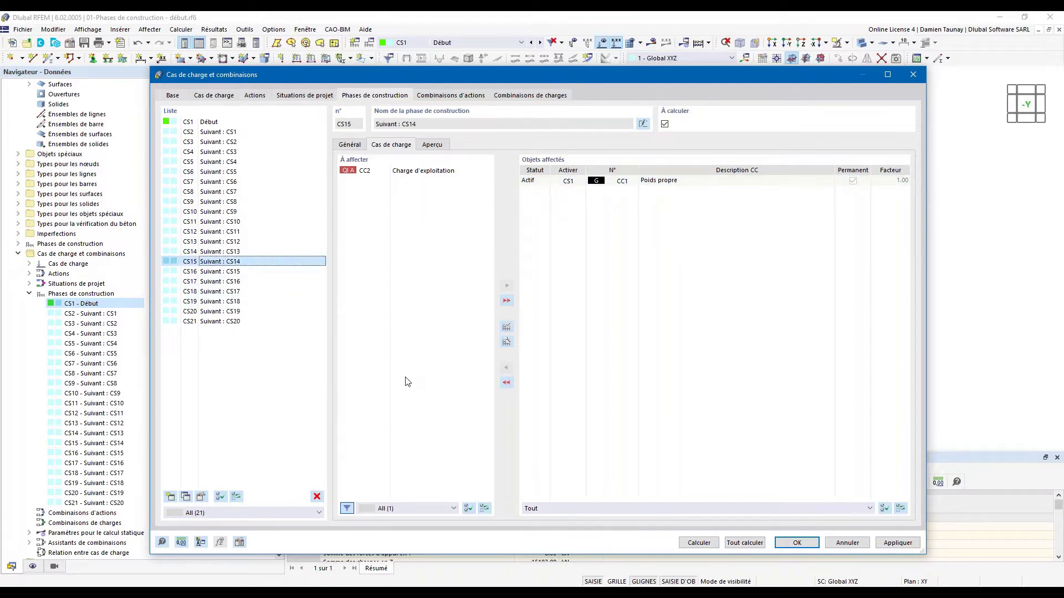
left_click(210, 323)
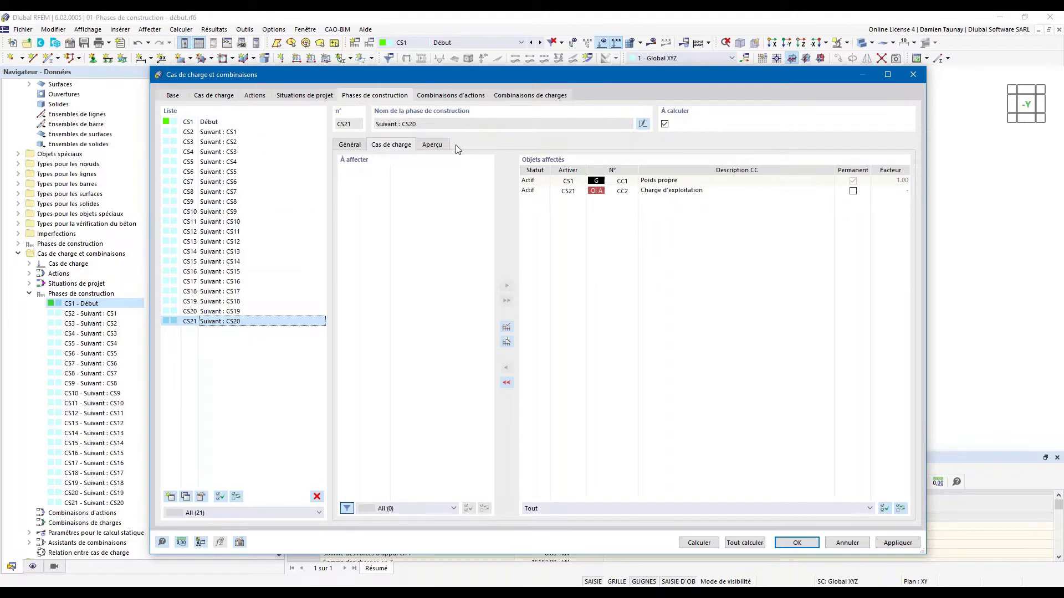
left_click(436, 145)
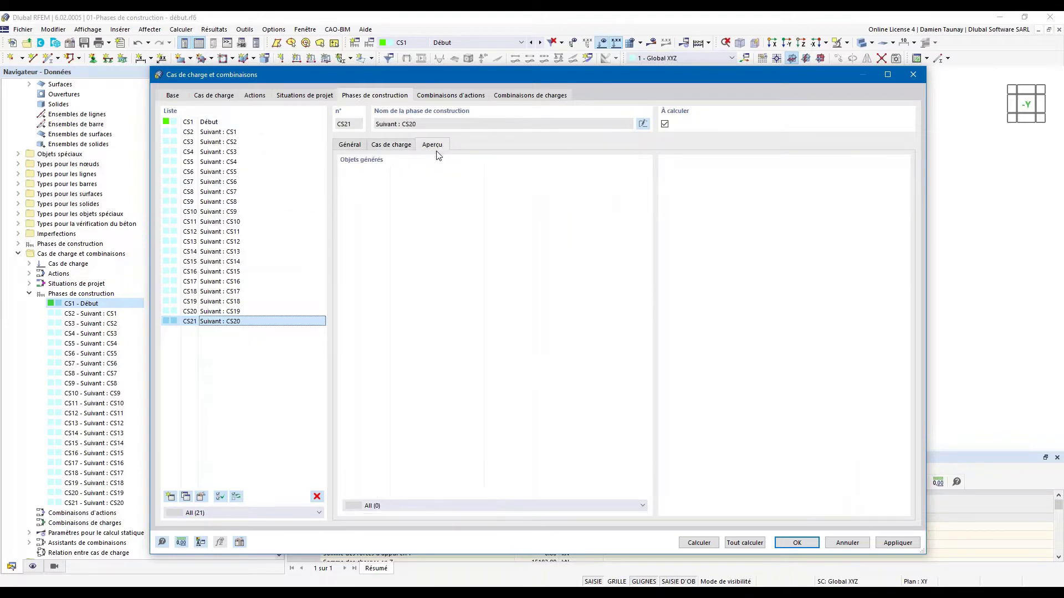
left_click(386, 145)
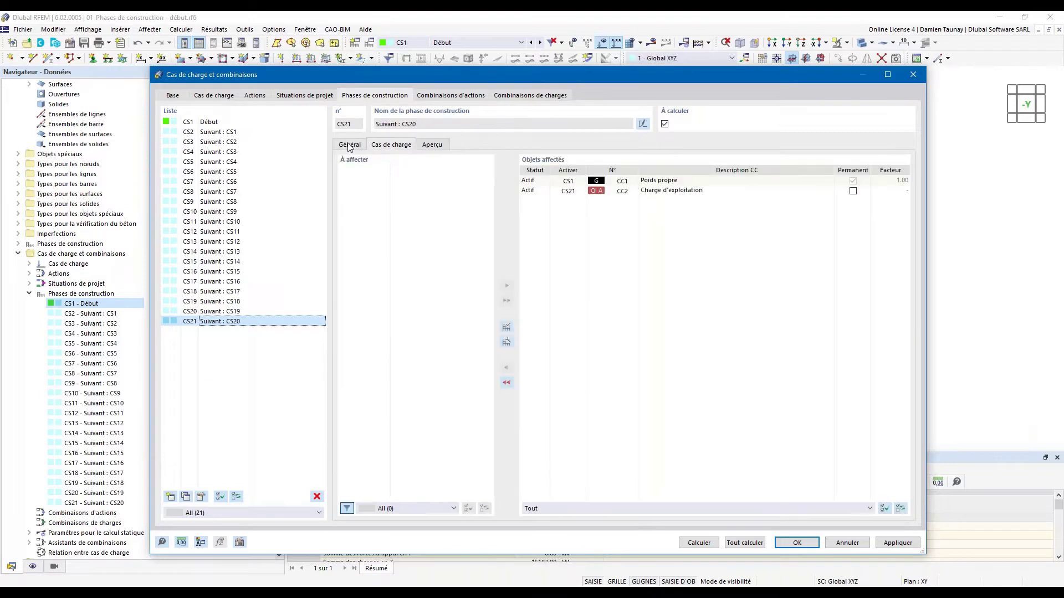
Step: Enable creating combinations from the combination wizard for verifications in CS21 and accept the wizard's current settings
left_click(349, 146)
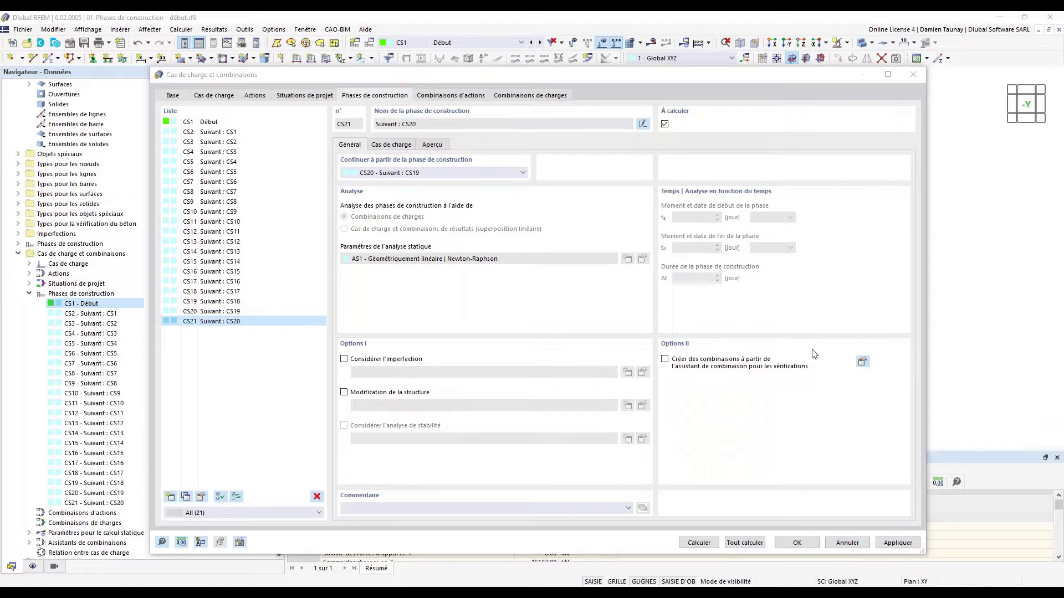
left_click(665, 359)
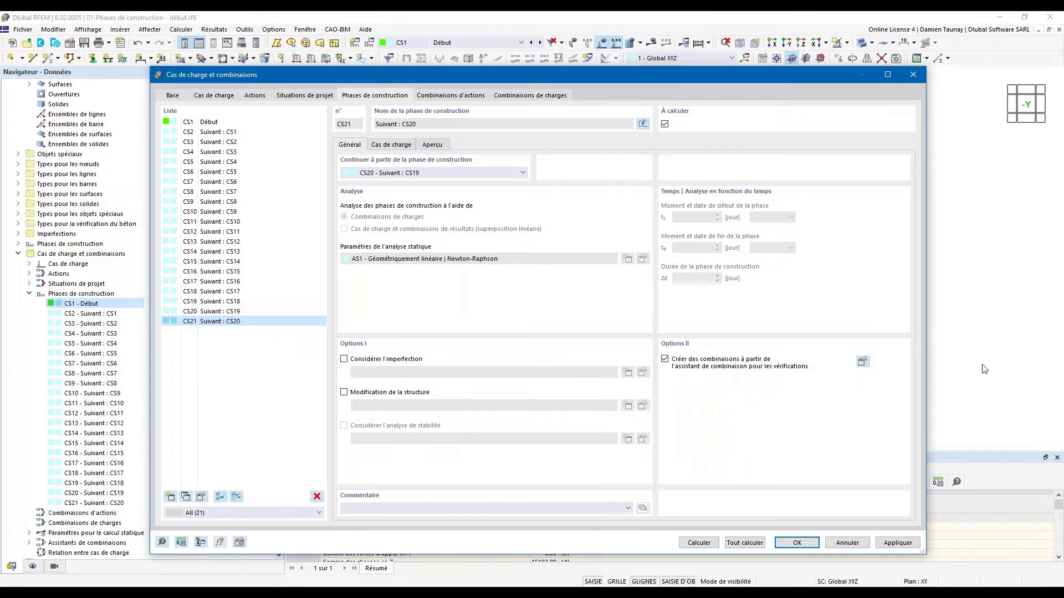
left_click(863, 362)
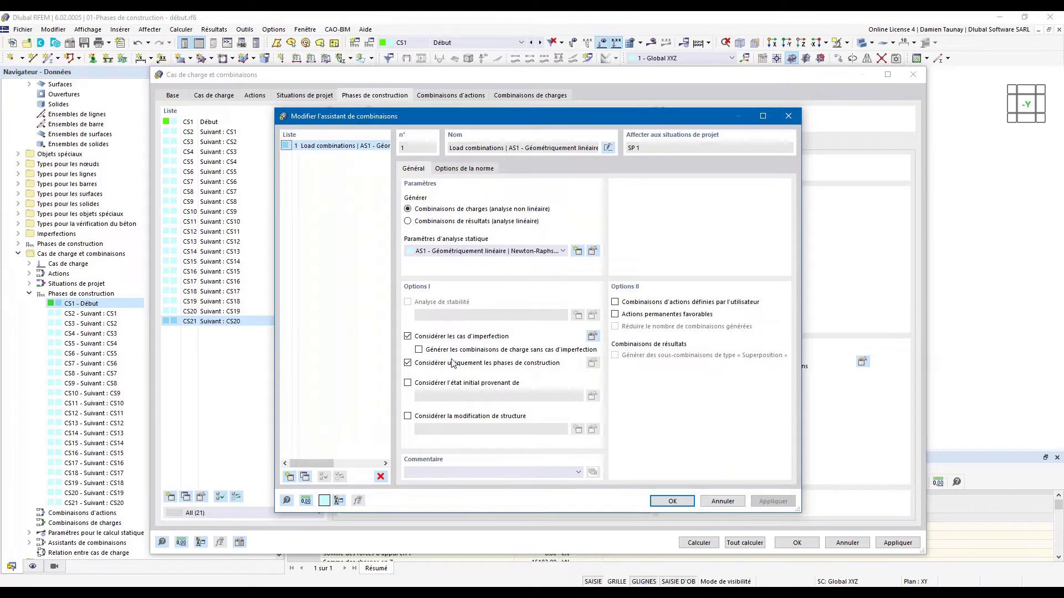
left_click(672, 502)
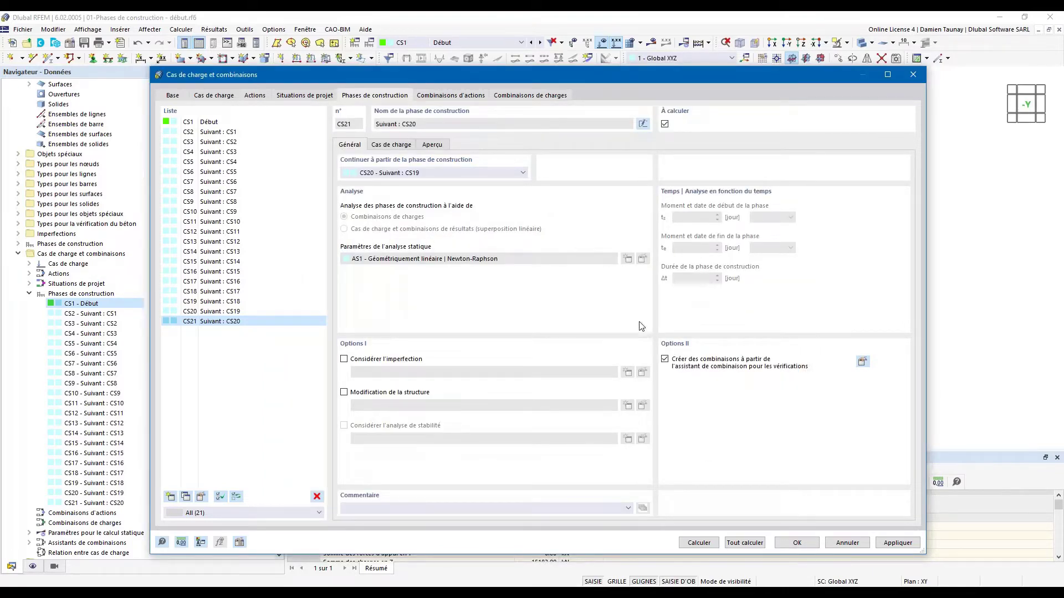
Step: Examine the generated action combinations and load combinations, and compare the objects generated for CS20 and CS21
left_click(458, 99)
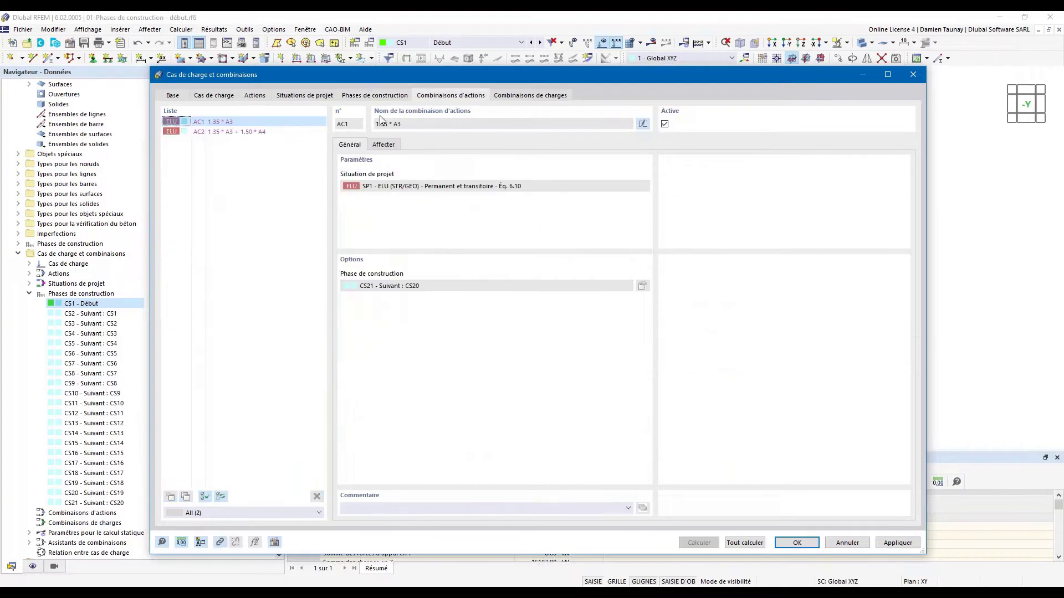
left_click(232, 131)
left_click(530, 96)
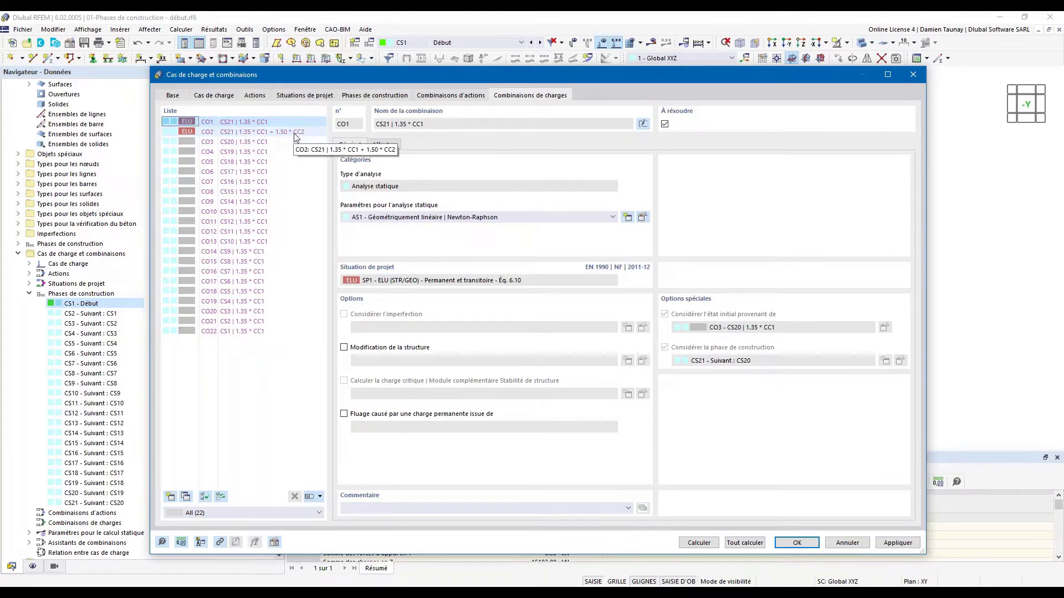
left_click(387, 95)
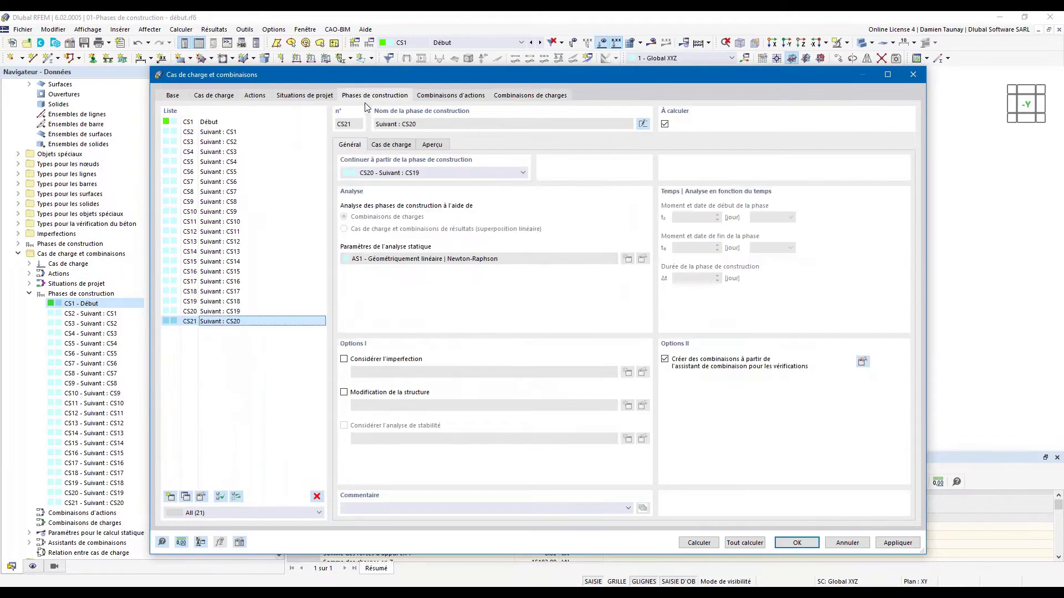
left_click(407, 145)
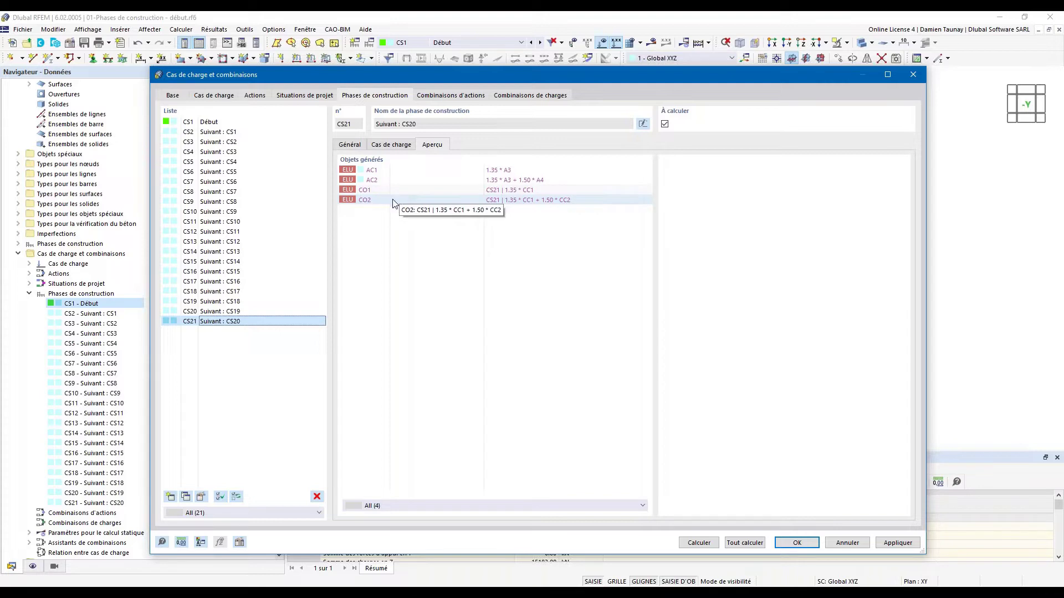
left_click(233, 312)
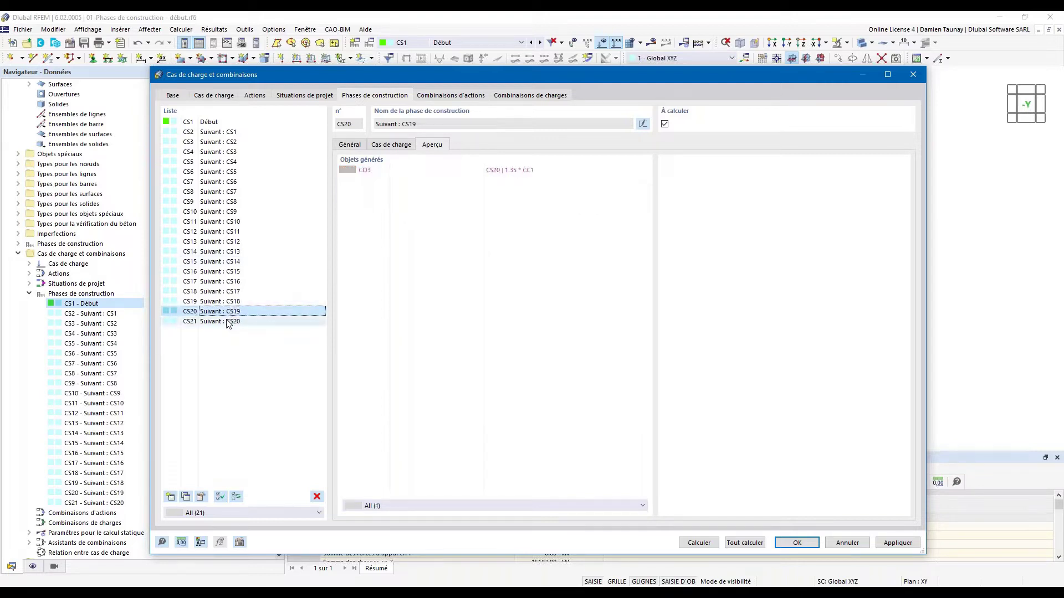
left_click(230, 322)
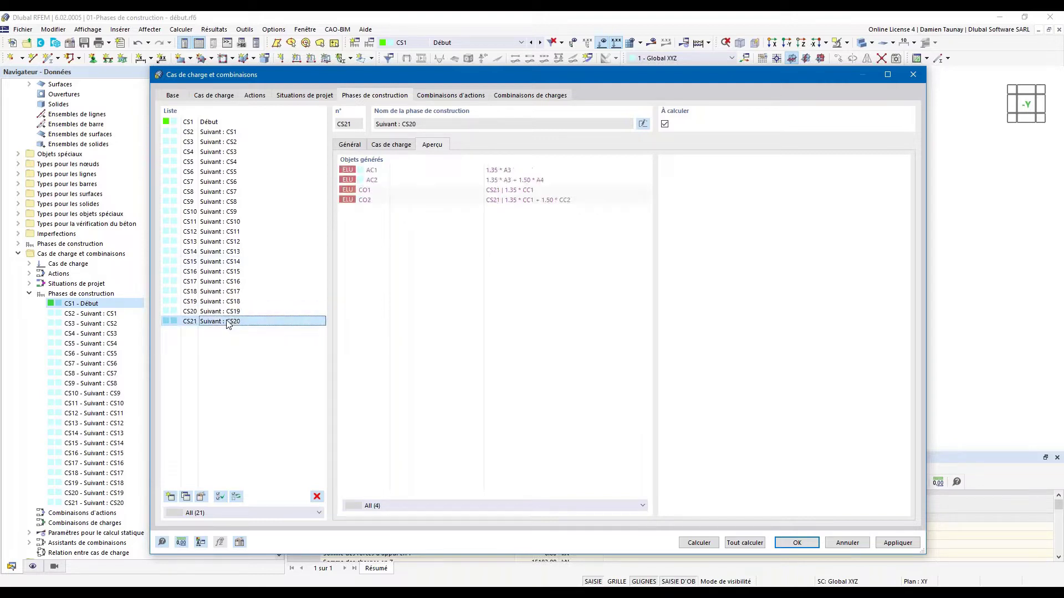
Step: Add a new load combination with static analysis settings AS1 - Géométriquement linéaire | Newton-Raphson
left_click(454, 98)
left_click(529, 96)
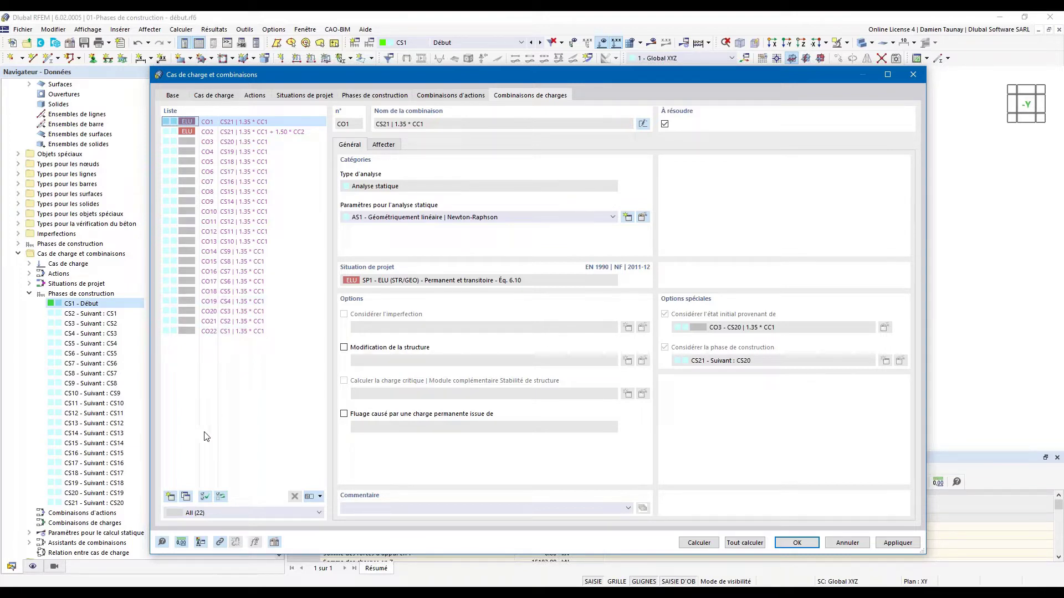
left_click(169, 498)
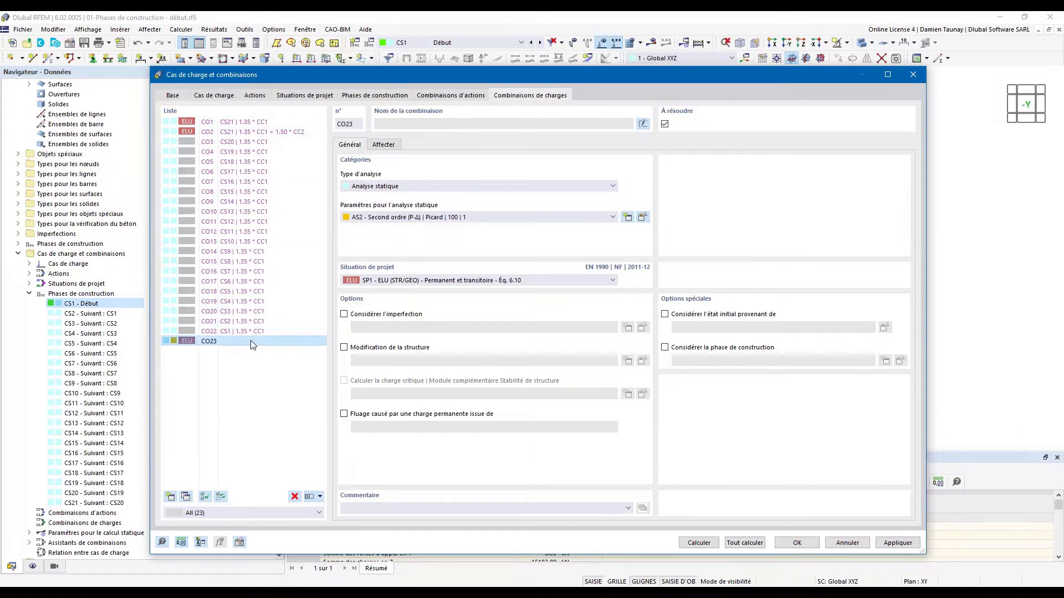
left_click(391, 217)
left_click(388, 229)
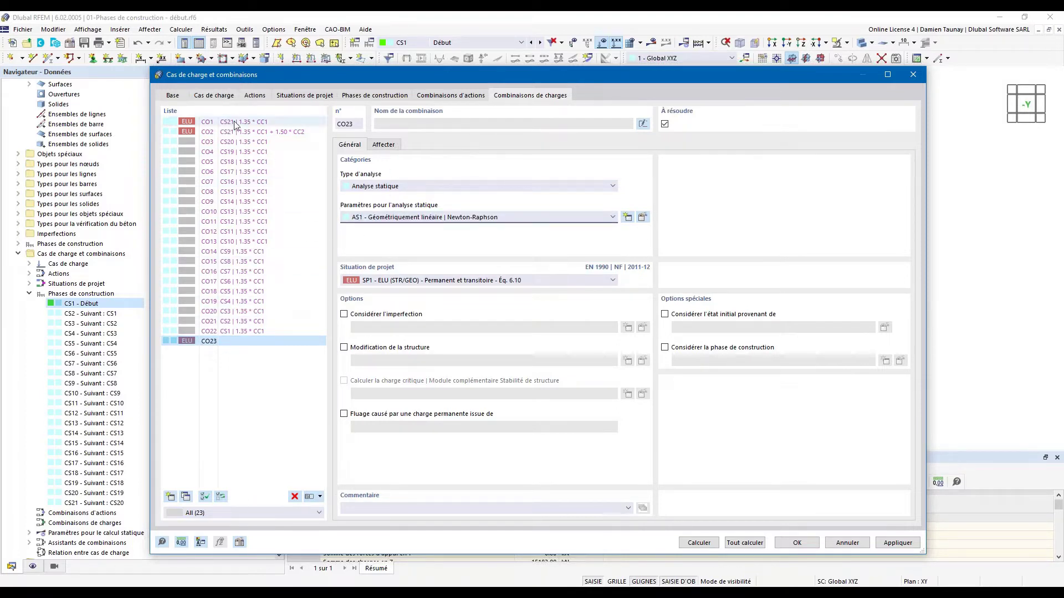
Step: Assign load case CC1 - Poids propre to load combination CO23 with a factor of 1.35 and return to its general settings
left_click(387, 145)
double_click(407, 175)
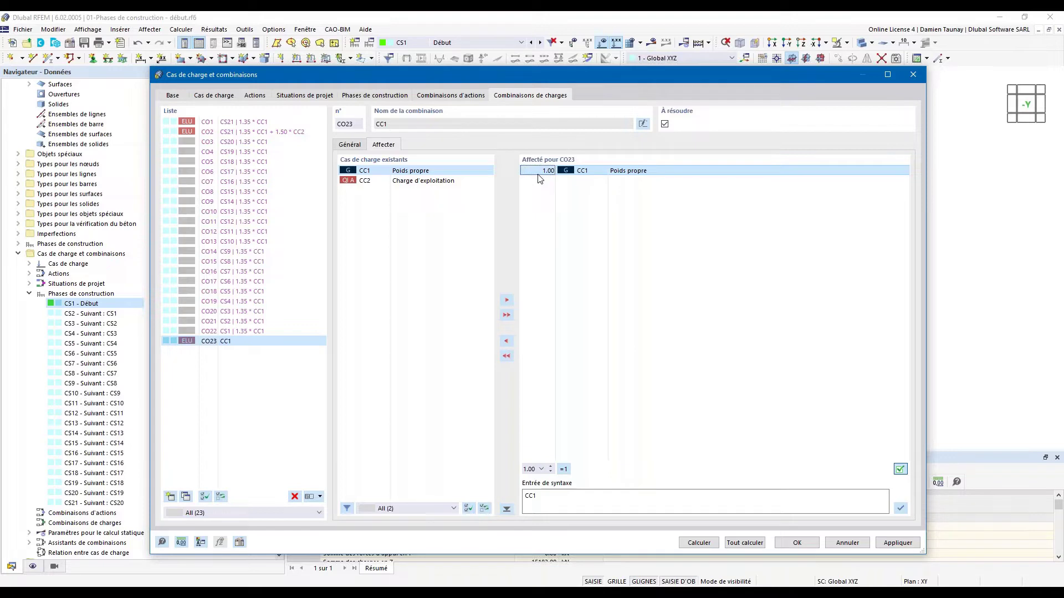
left_click(543, 171)
type("35")
left_click(570, 221)
left_click(408, 247)
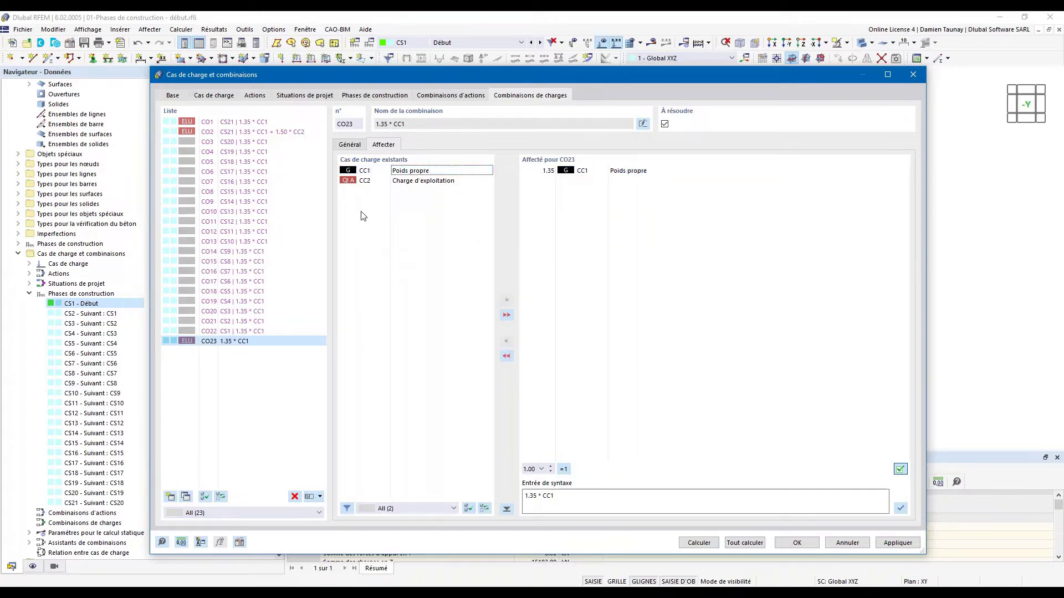
left_click(349, 145)
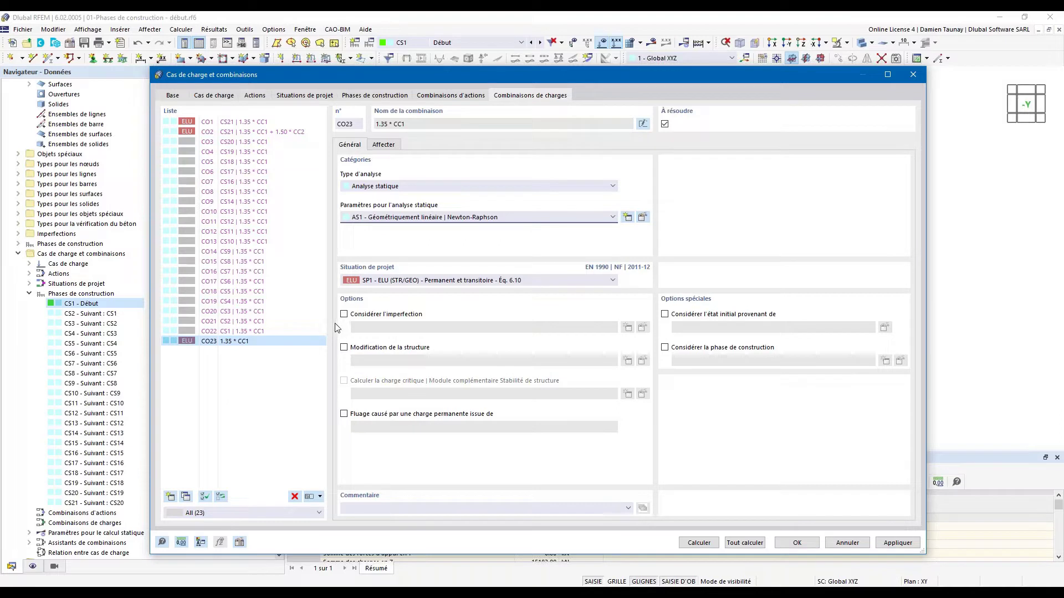
Step: Add a new load combination named Phase n°10 with static analysis settings AS1 - Géométriquement linéaire | Newton-Raphson
left_click(256, 344)
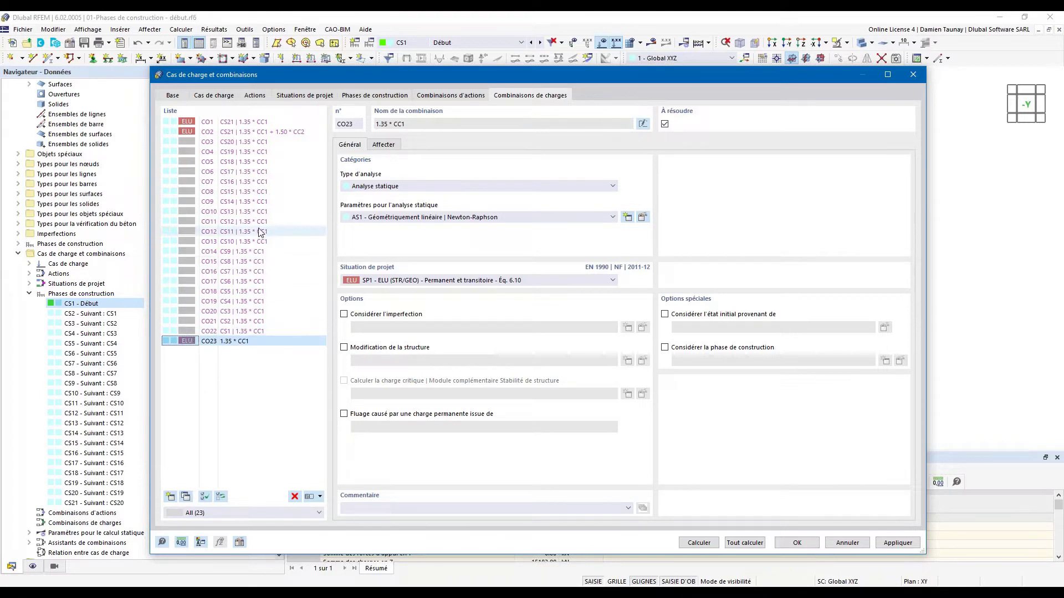
left_click(172, 498)
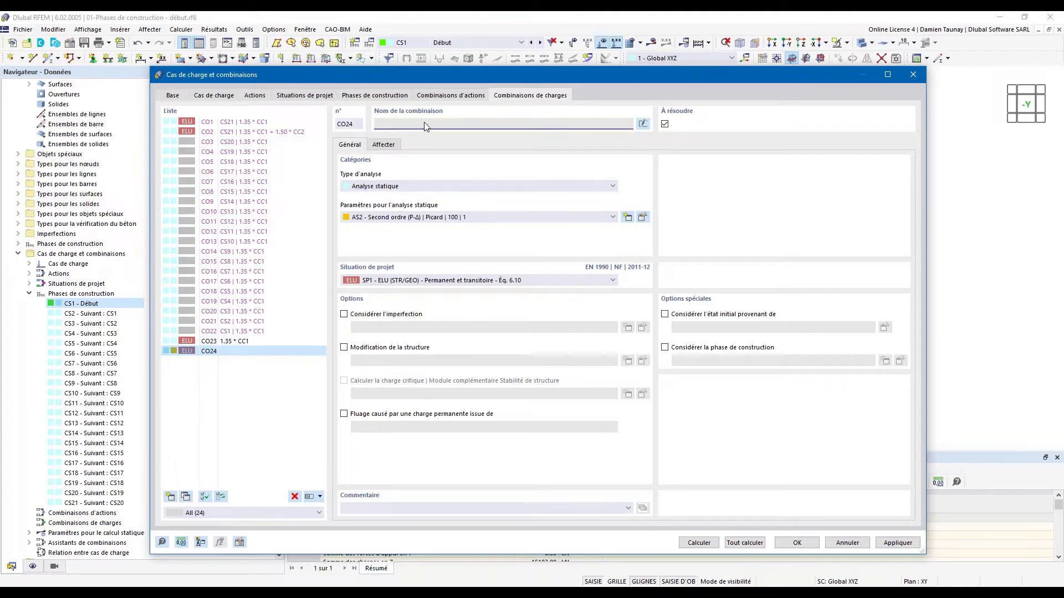
left_click(642, 124)
left_click(416, 217)
left_click(415, 228)
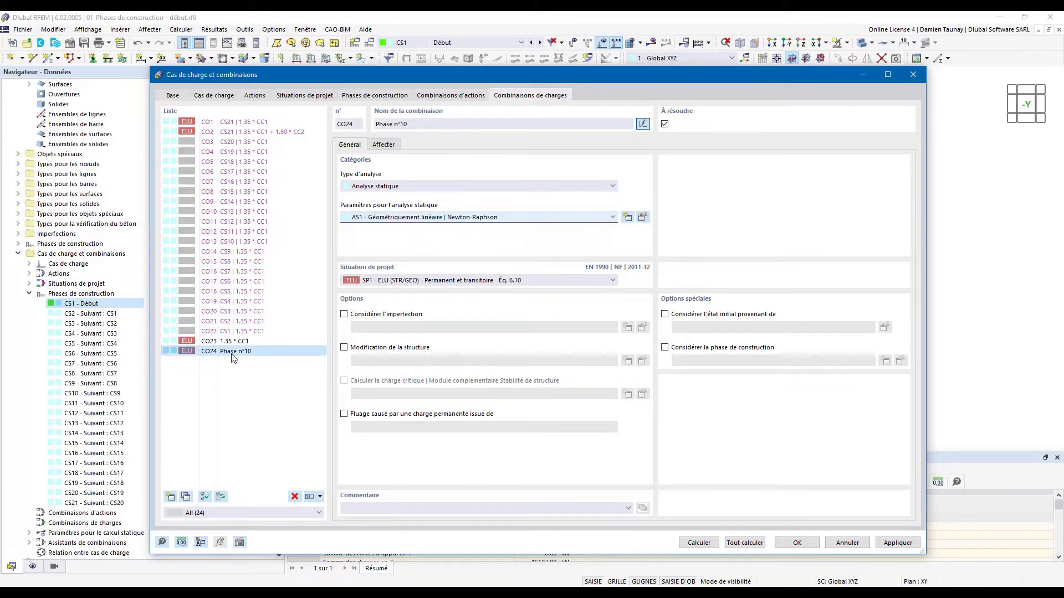
Step: Make combination CO24 consider construction phase CS10 - Suivant : CS9 and take its initial state from CS9 - Suivant : CS8
left_click(665, 347)
left_click(665, 314)
left_click(735, 361)
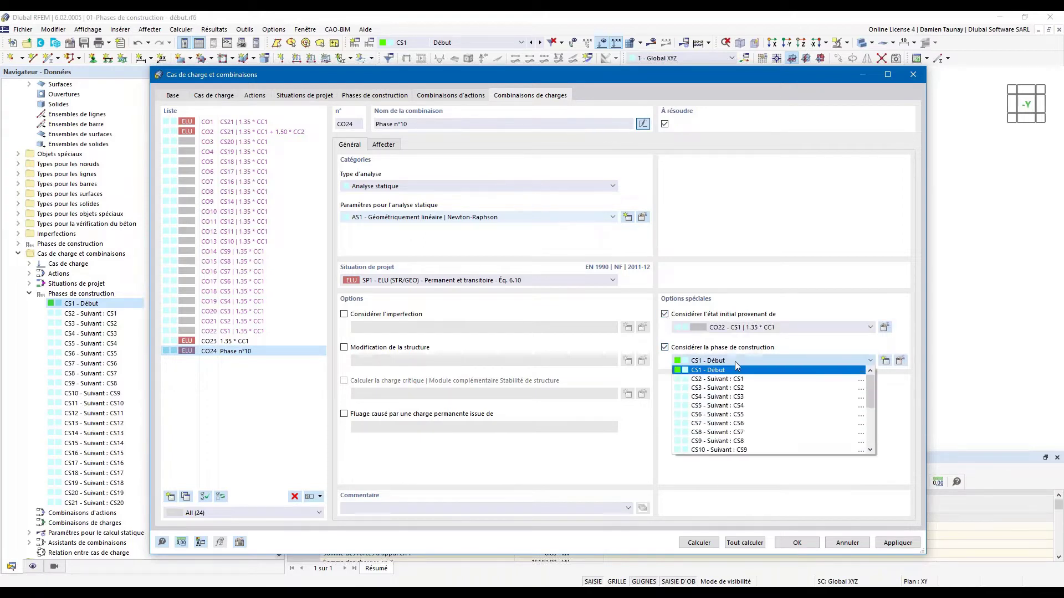
left_click(714, 450)
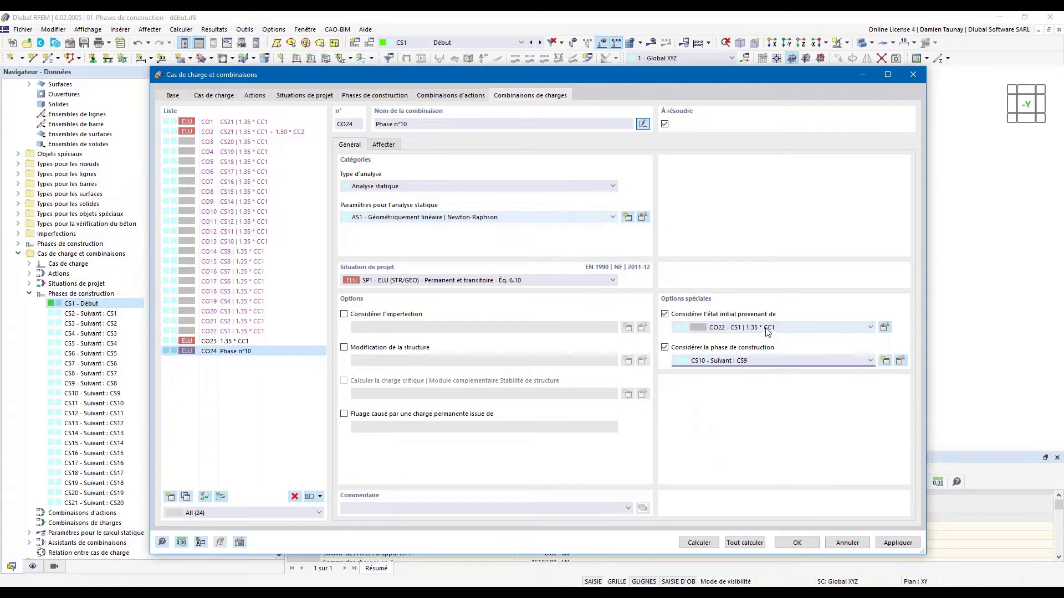
left_click(741, 328)
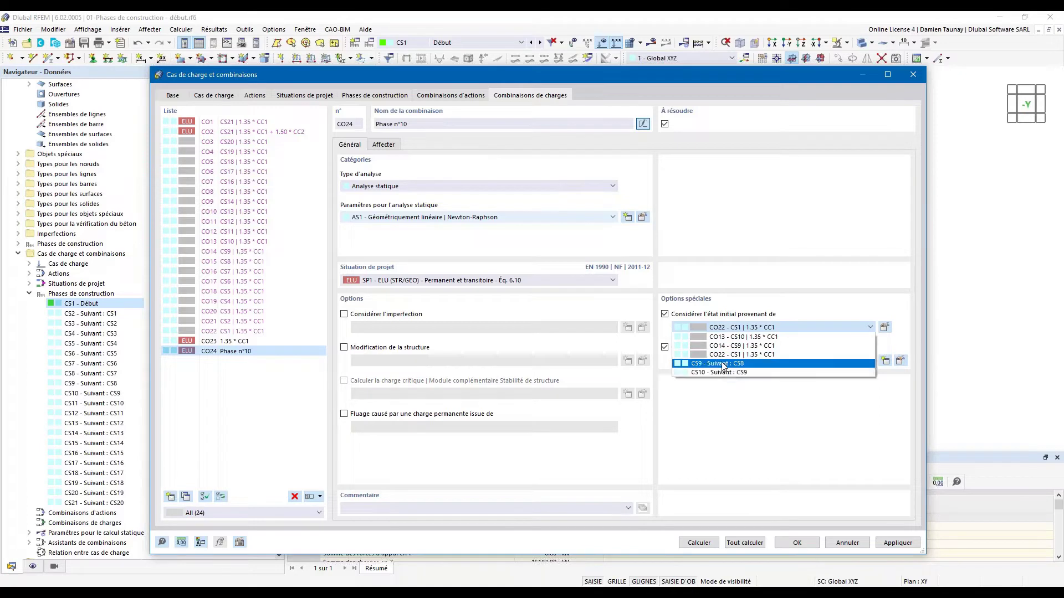
left_click(720, 363)
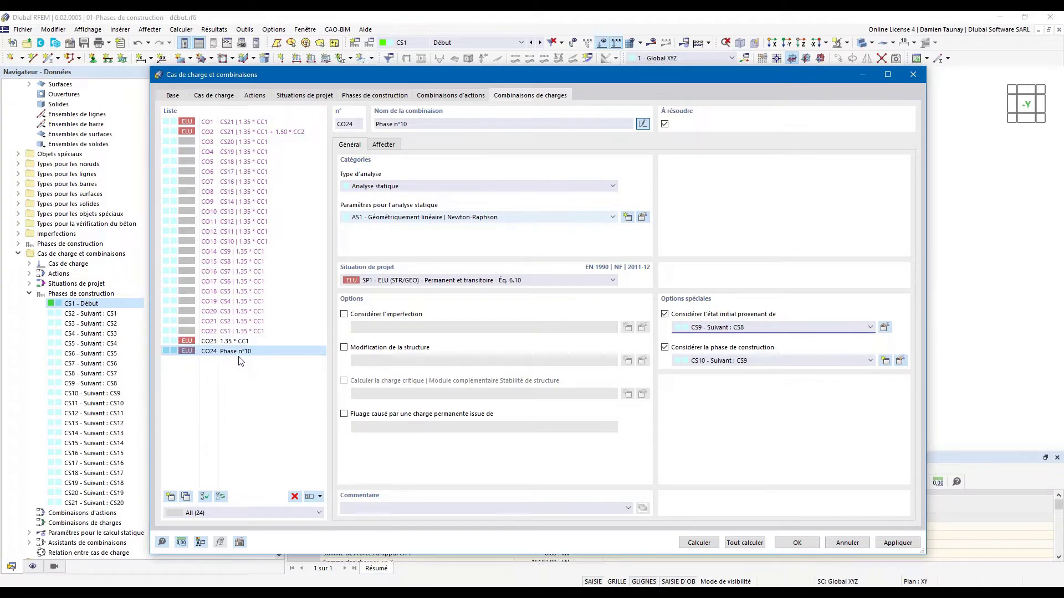
Step: Assign load case CC1 - Poids propre to combination CO24 with a factor of 1.35 and accept the load cases and combinations
left_click(389, 144)
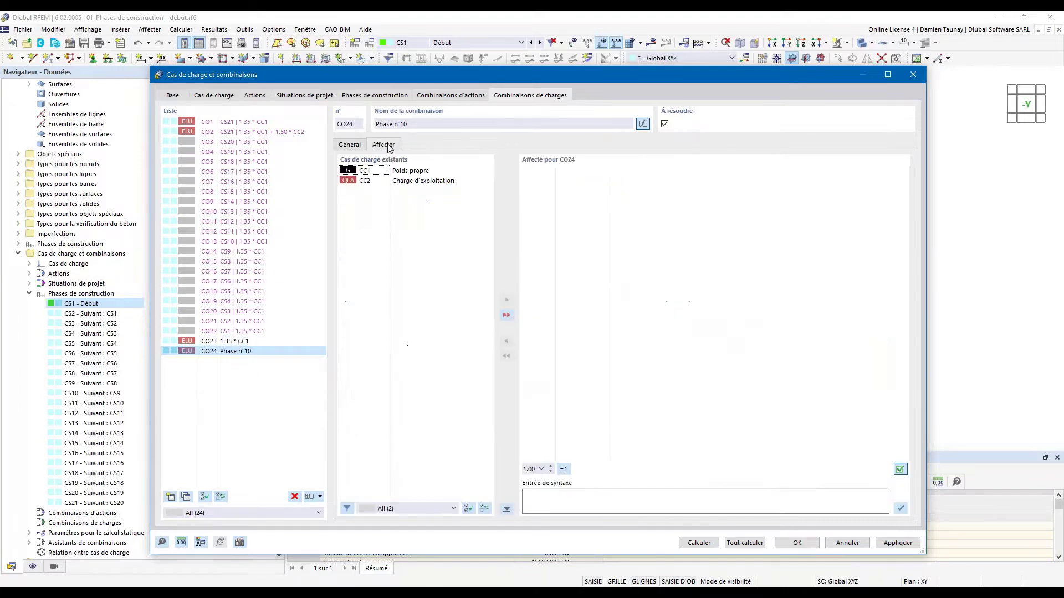
double_click(418, 171)
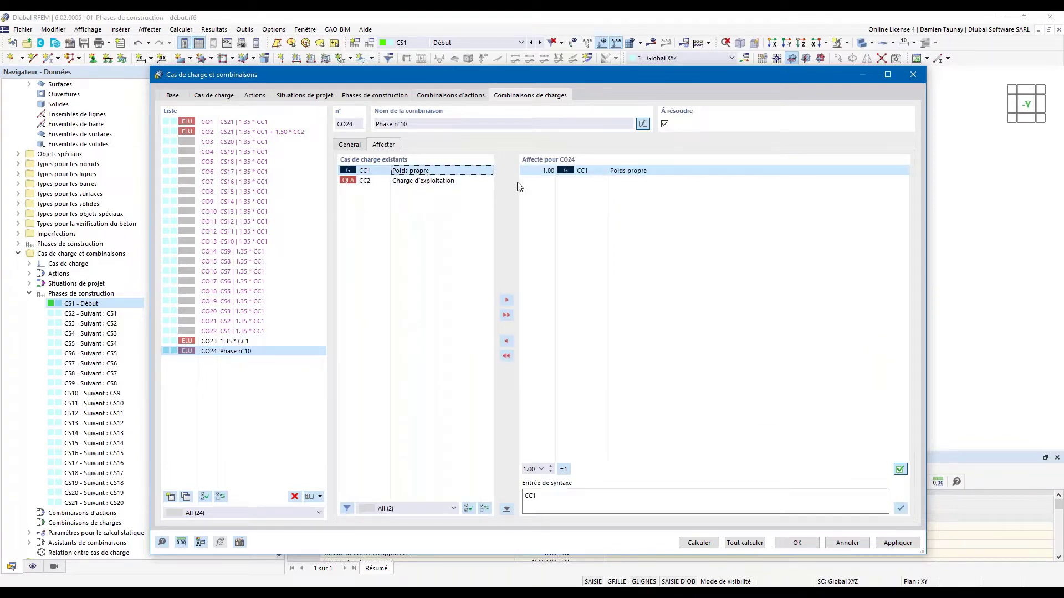
left_click(546, 172)
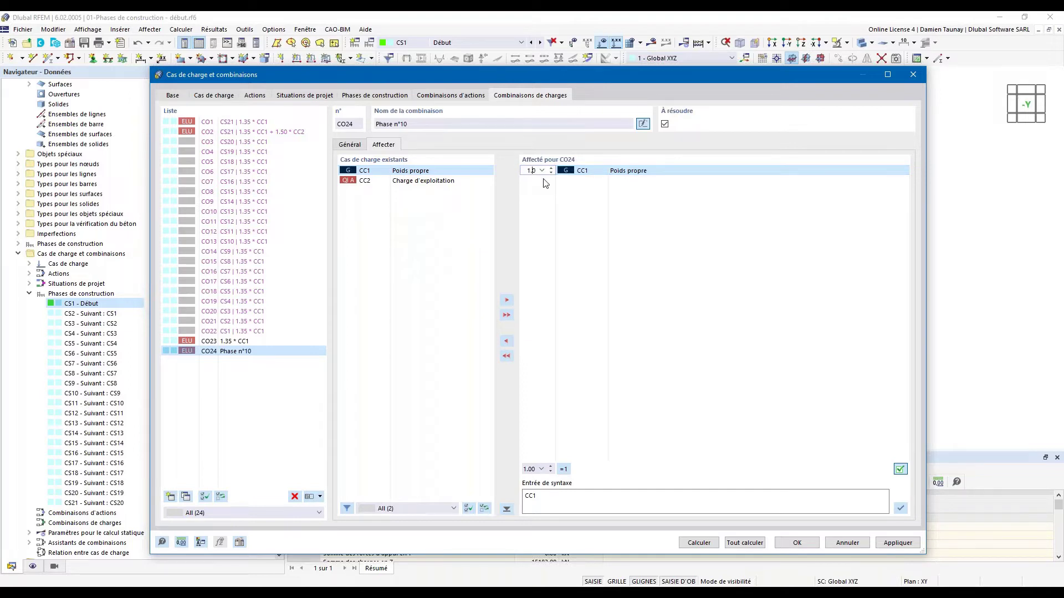
type("35")
left_click(618, 251)
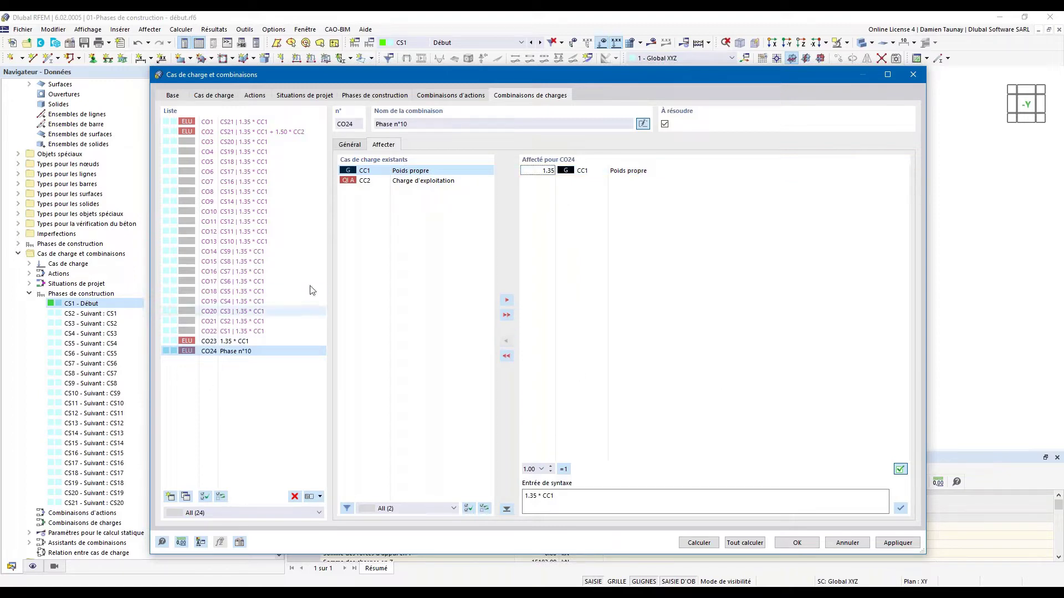
left_click(349, 144)
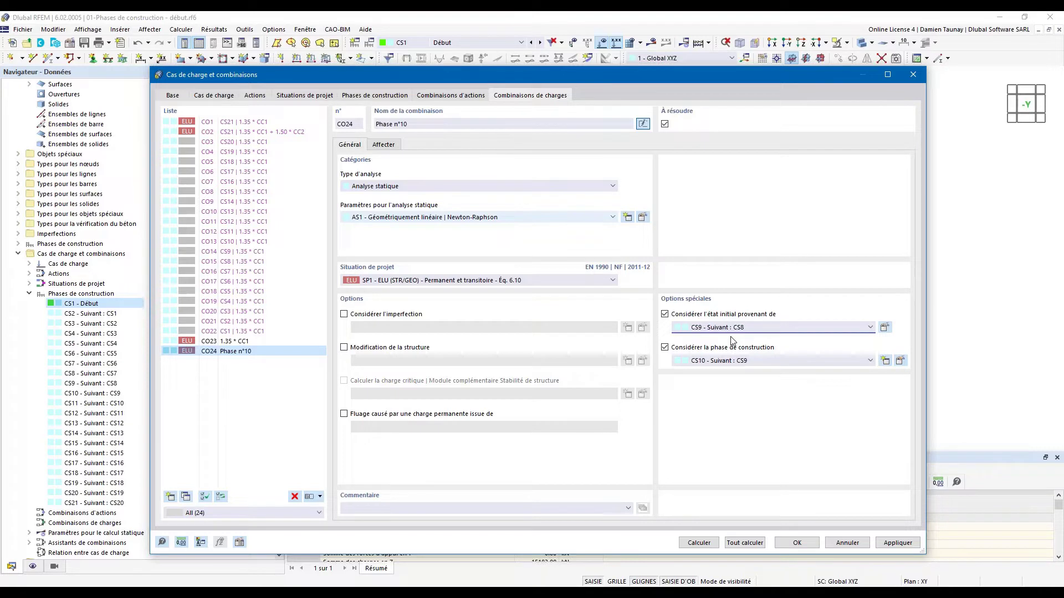
left_click(239, 396)
left_click(797, 543)
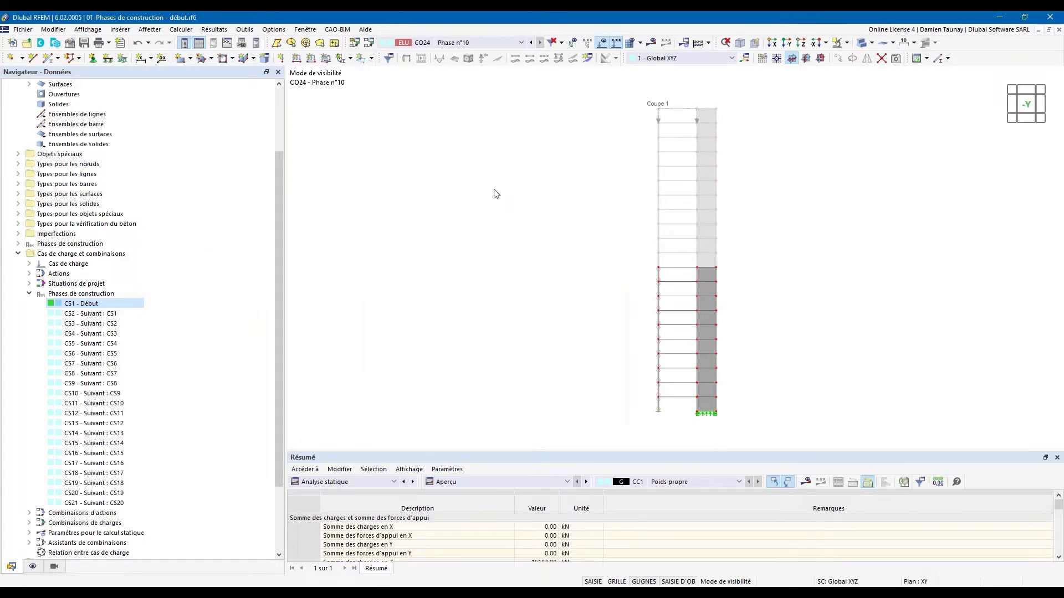
Step: Calculate only load combinations CO1, CO2 and CO23
left_click(186, 31)
left_click(194, 64)
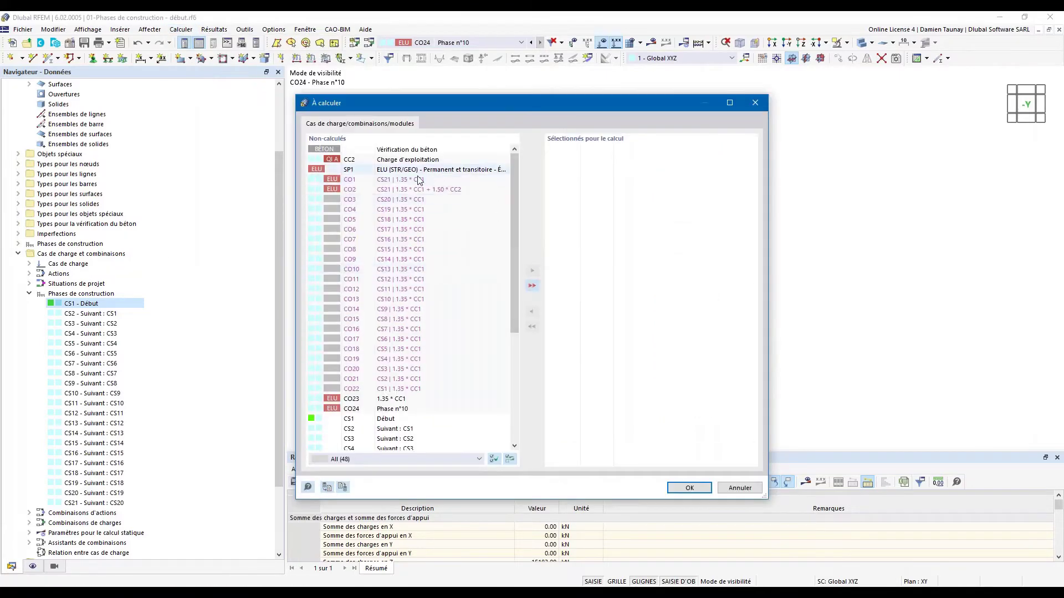
left_click(418, 183)
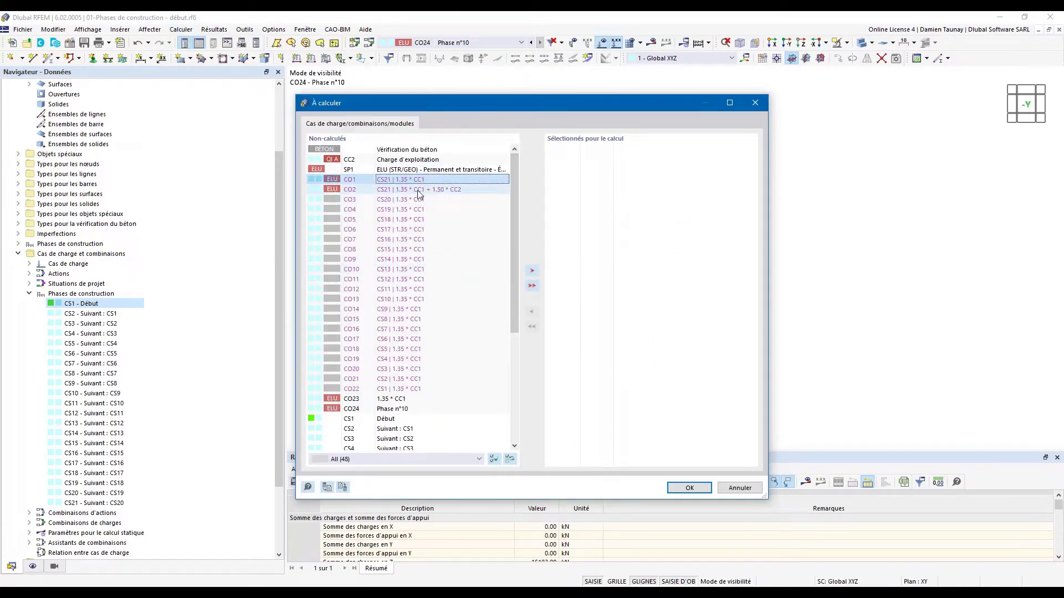
left_click(415, 190, "shift")
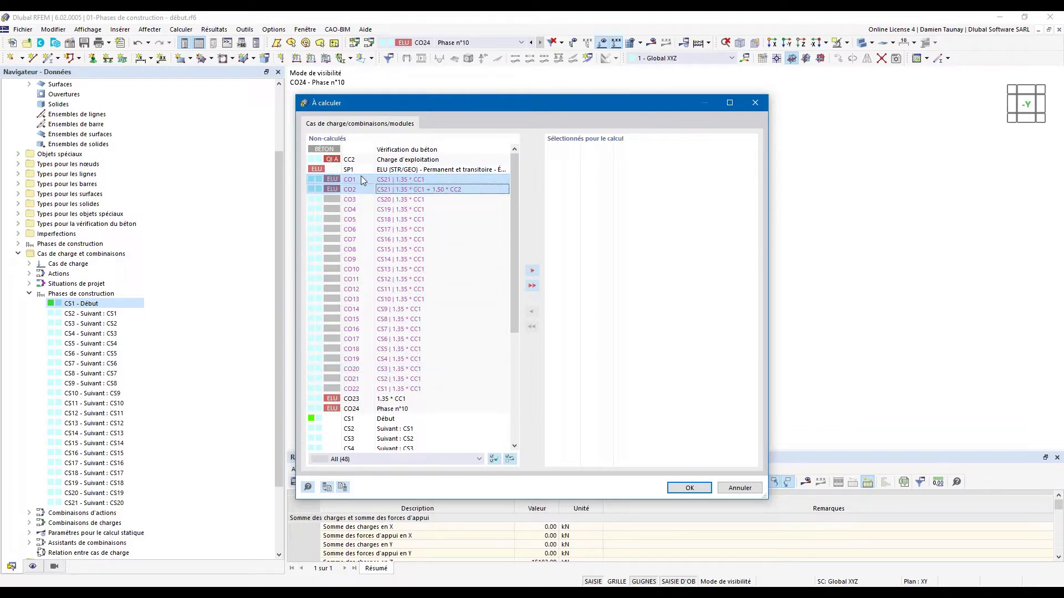
left_click(399, 399, "shift")
left_click(374, 400)
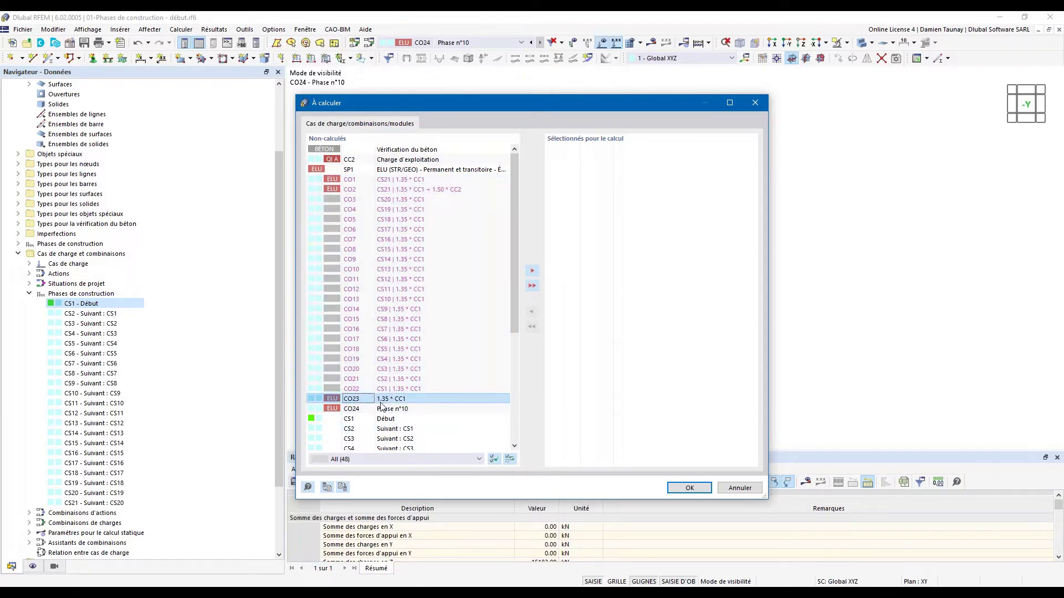
left_click(388, 180, "ctrl")
left_click(390, 190, "ctrl")
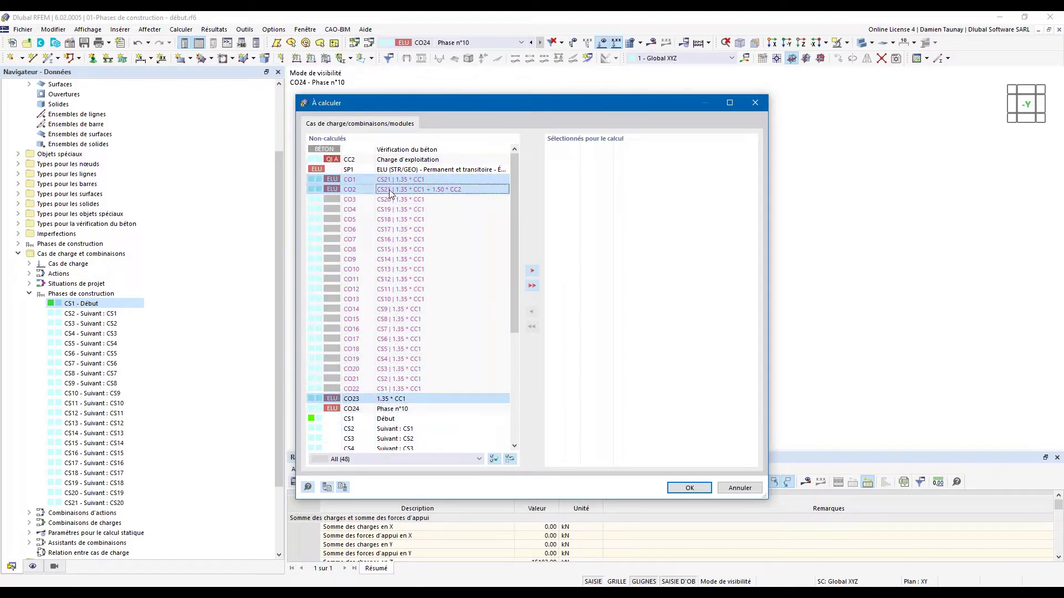
left_click(532, 270)
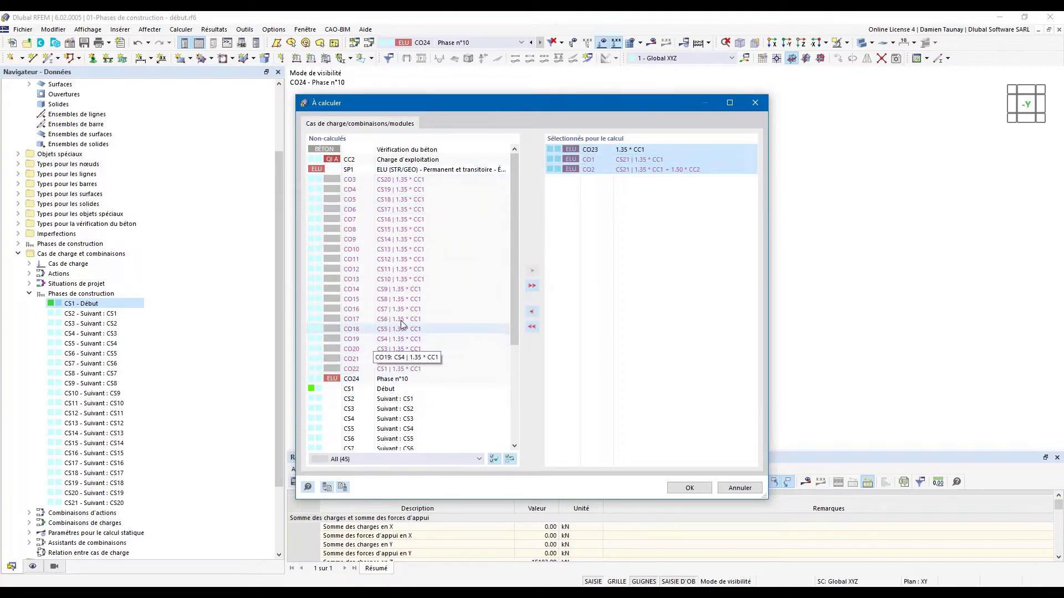
left_click(695, 490)
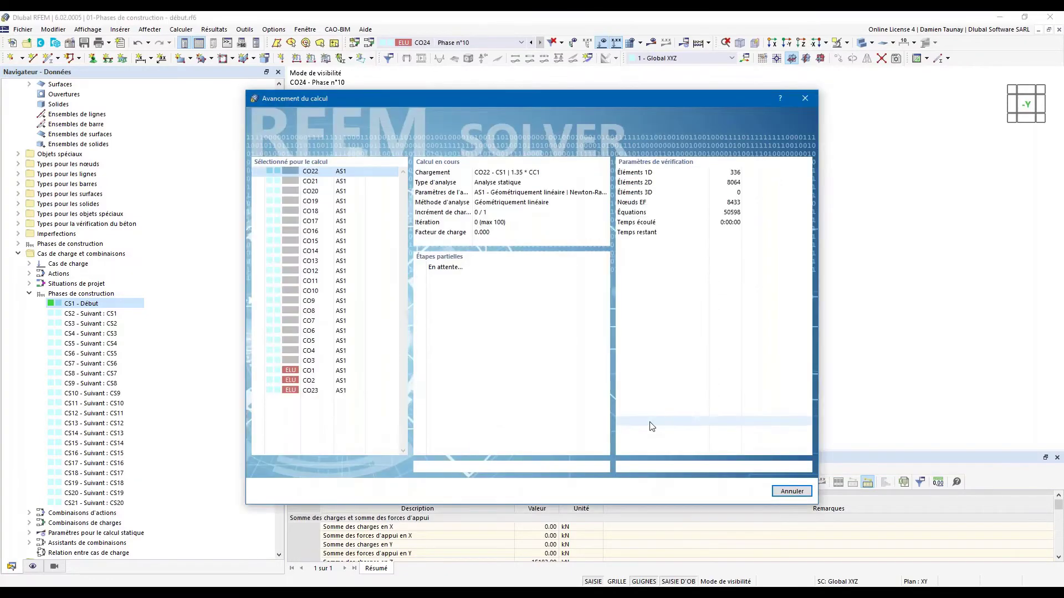
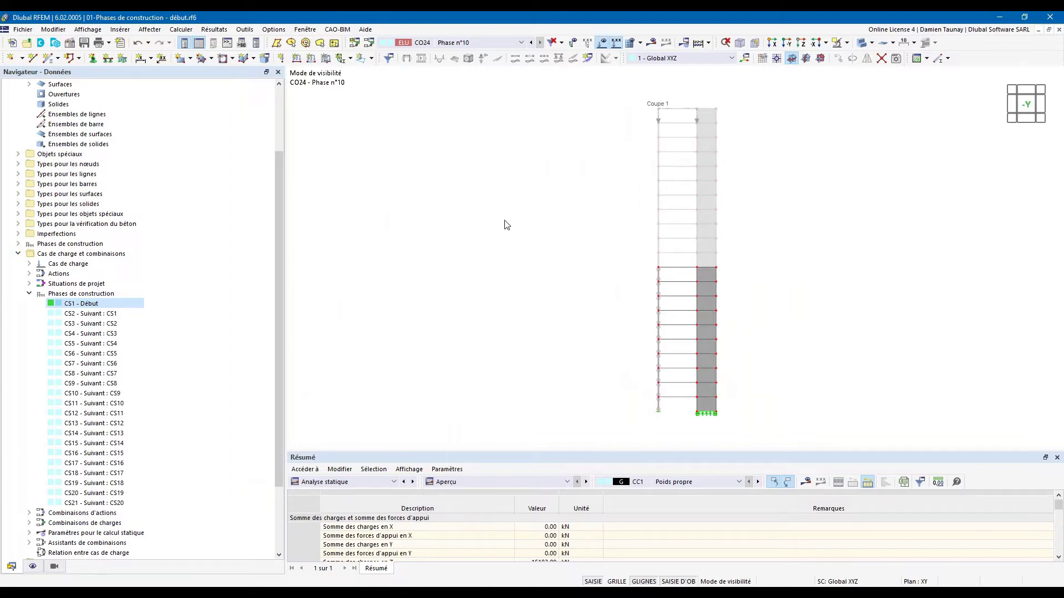
Step: Display the global deformations |u| for combination CO1 and hide the result sections
left_click(521, 43)
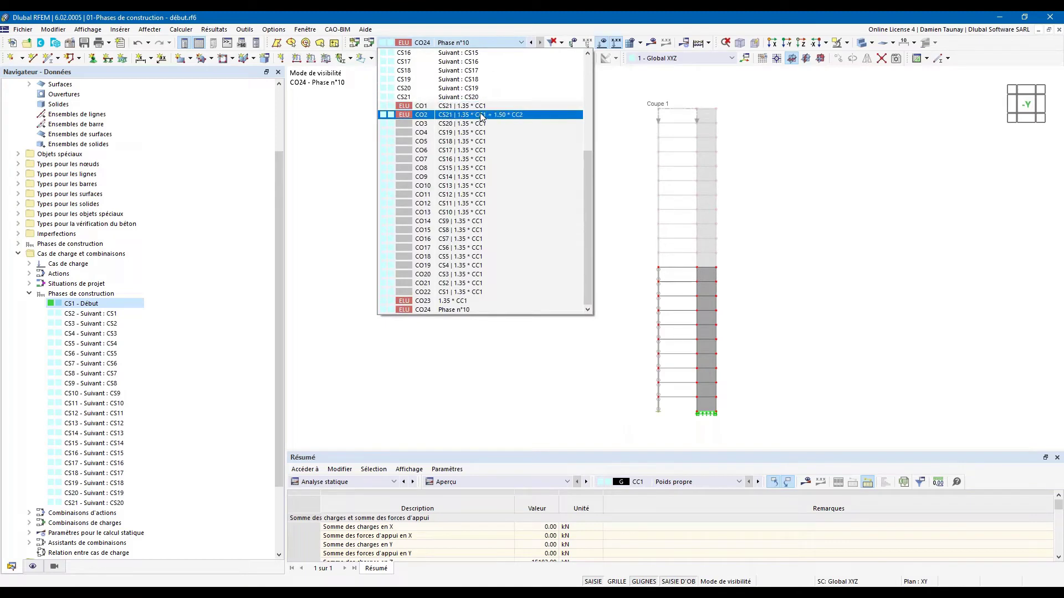
left_click(471, 105)
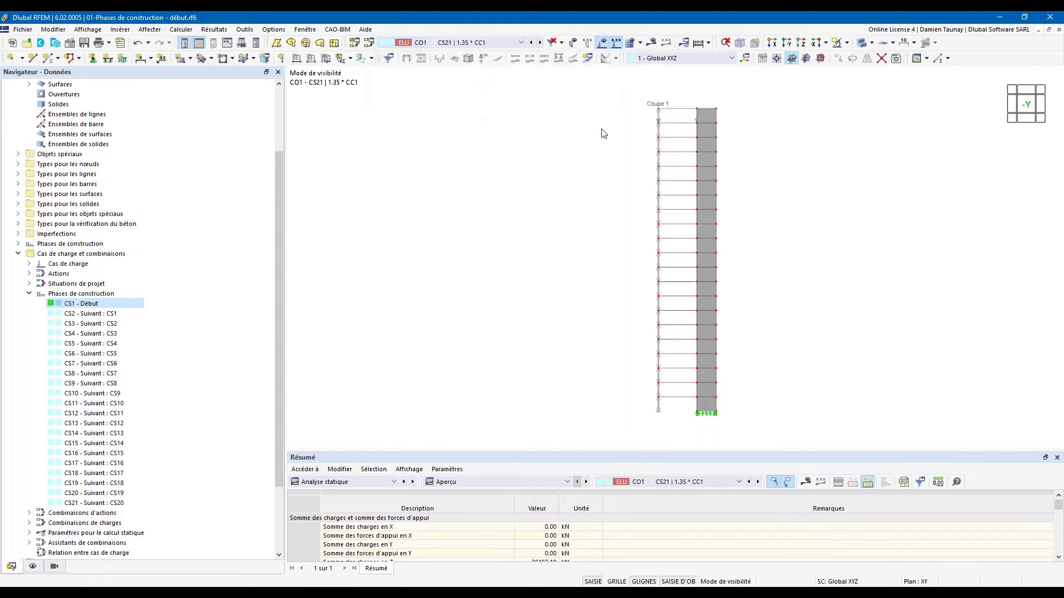
left_click(521, 42)
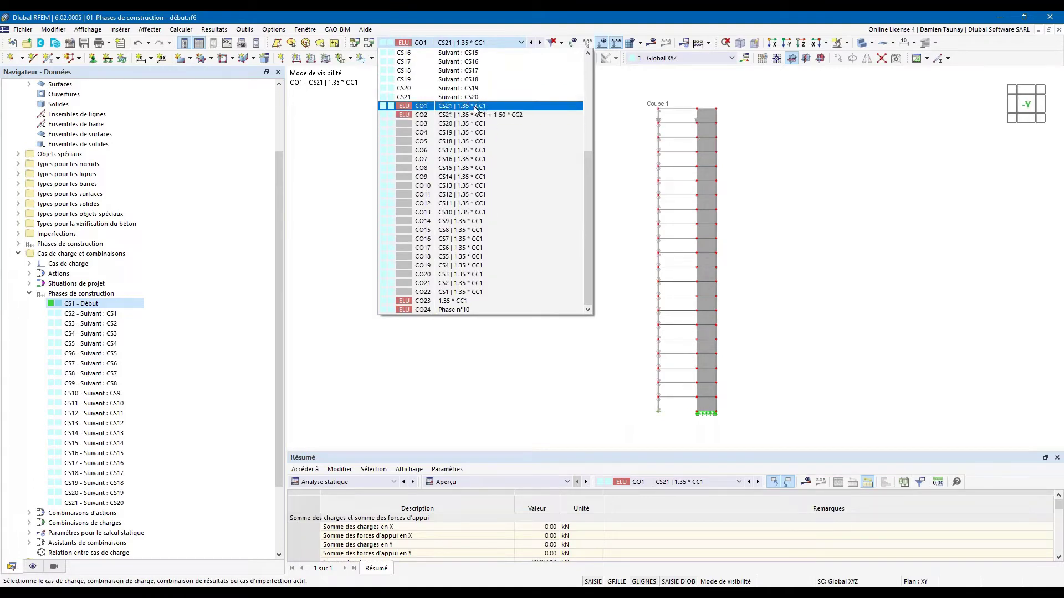
left_click(474, 109)
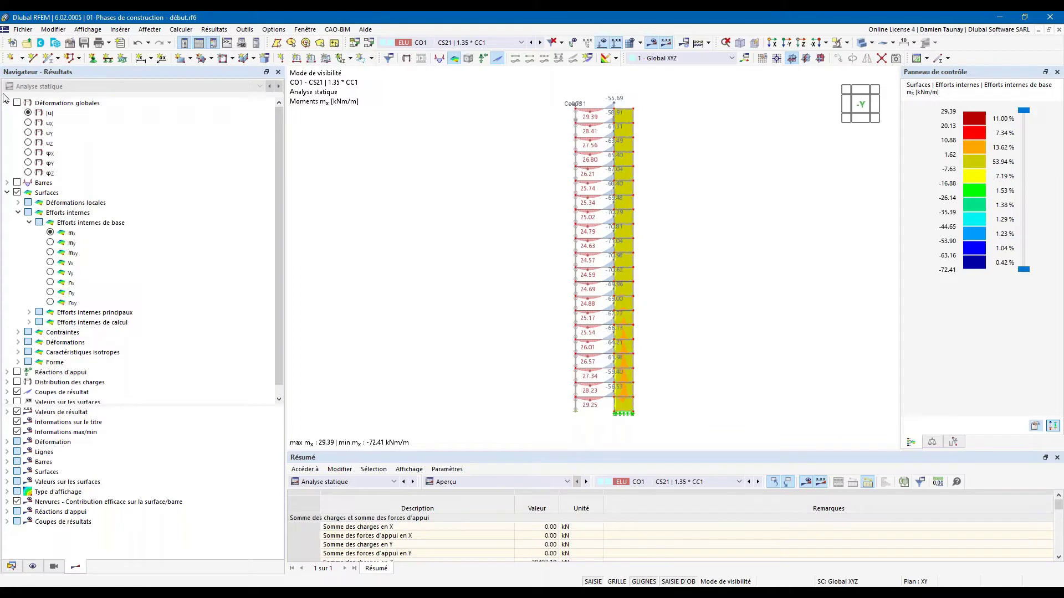
left_click(18, 103)
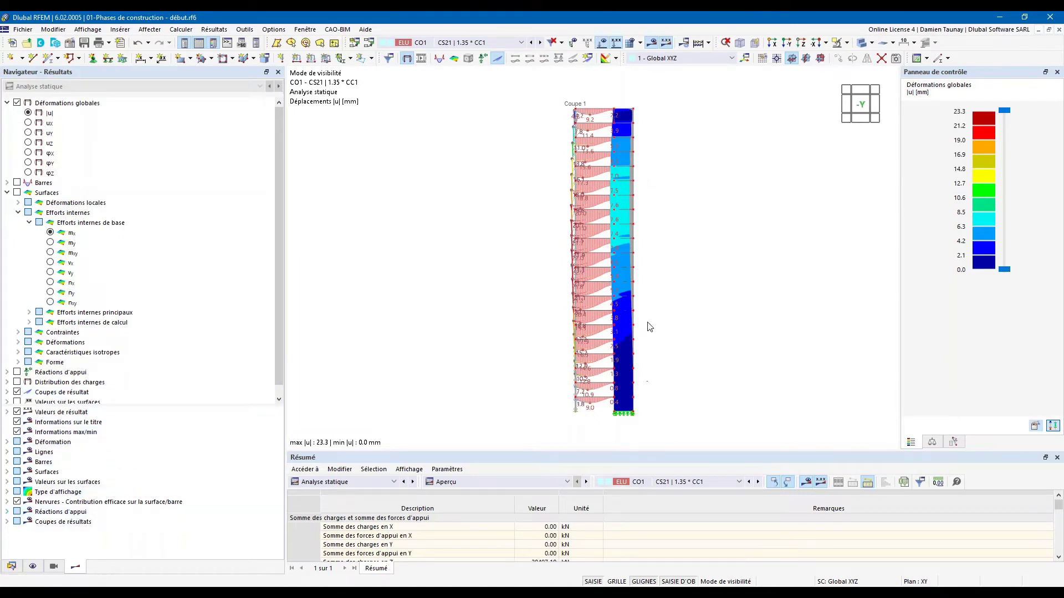
left_click(17, 392)
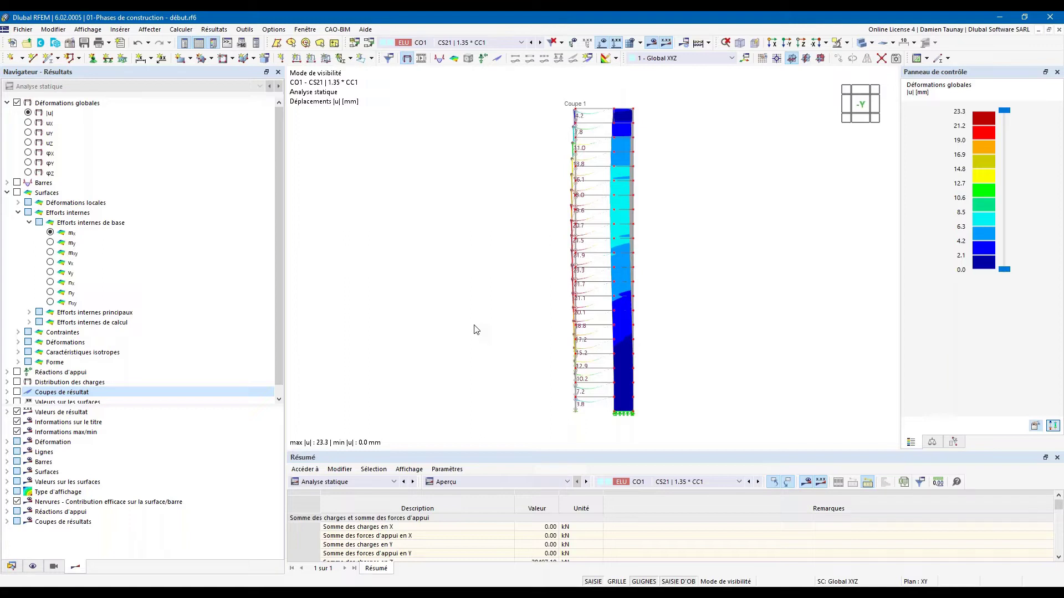
Step: Turn on the display of the axis system in the model view
left_click(32, 567)
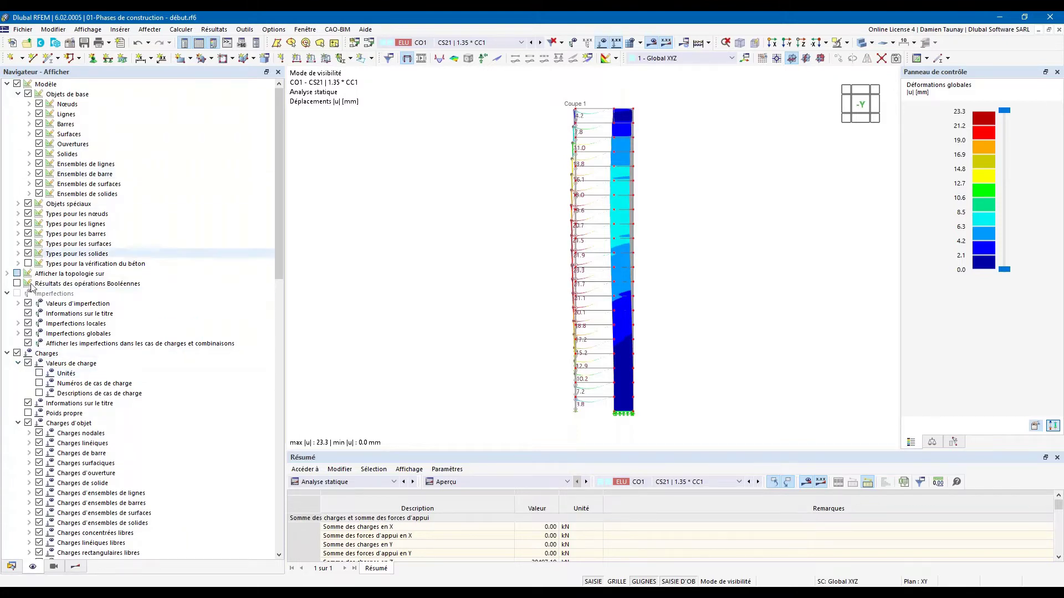
scroll(35, 309, "down", 6)
scroll(34, 309, "down", 6)
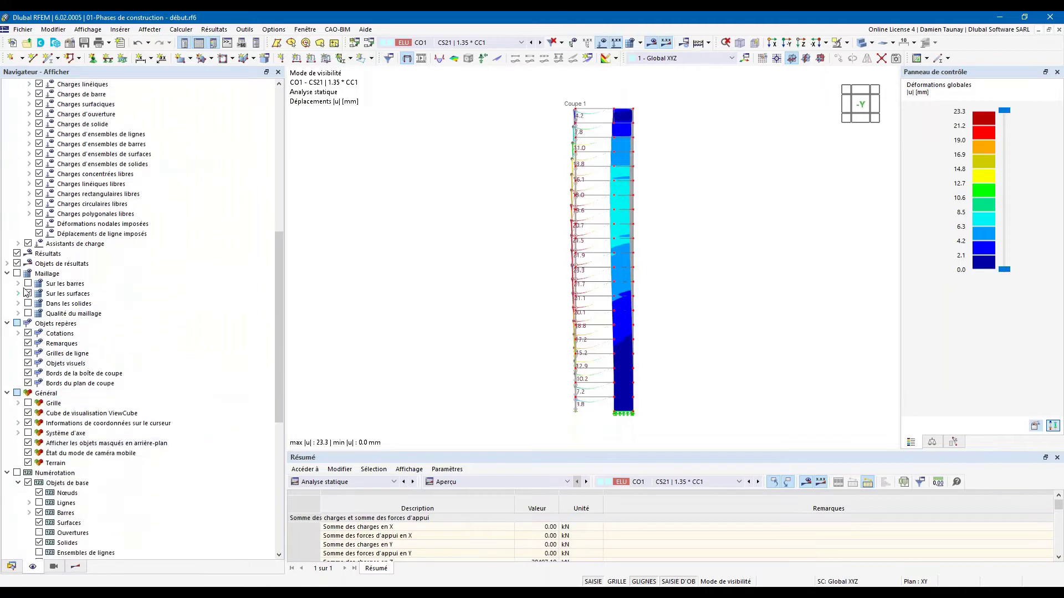
scroll(24, 301, "down", 1)
left_click(28, 404)
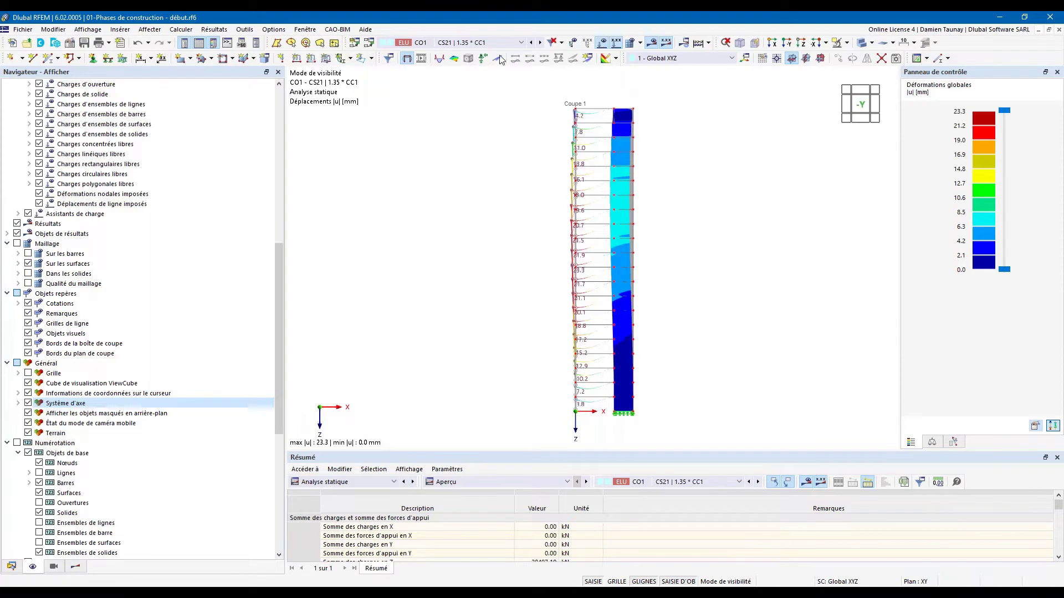
Step: View the global deformations |u| of combination CO23, and display its surface moments mx along the result sections
left_click(521, 42)
left_click(461, 302)
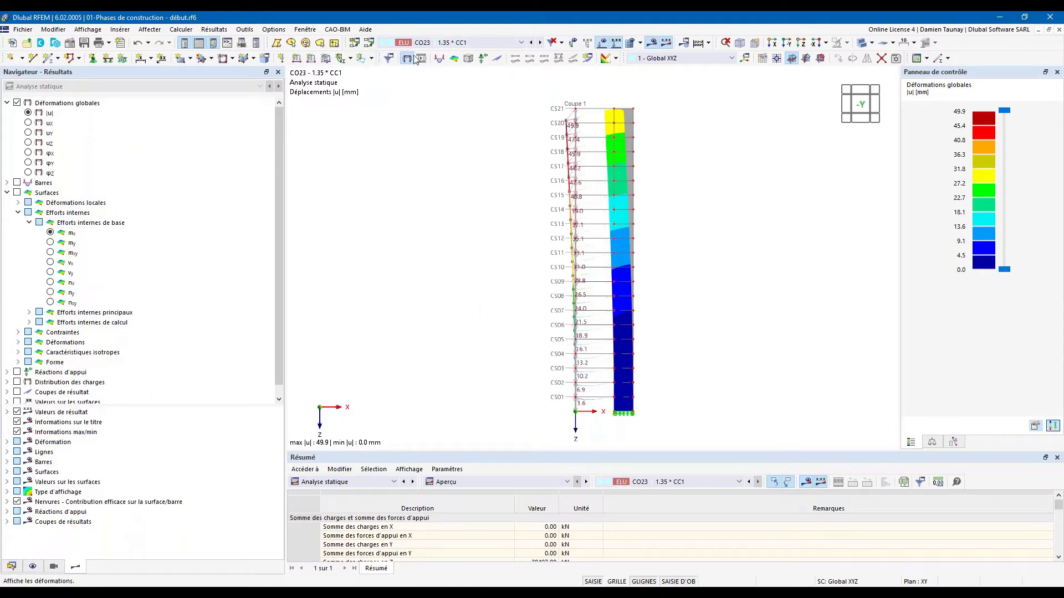
left_click(459, 43)
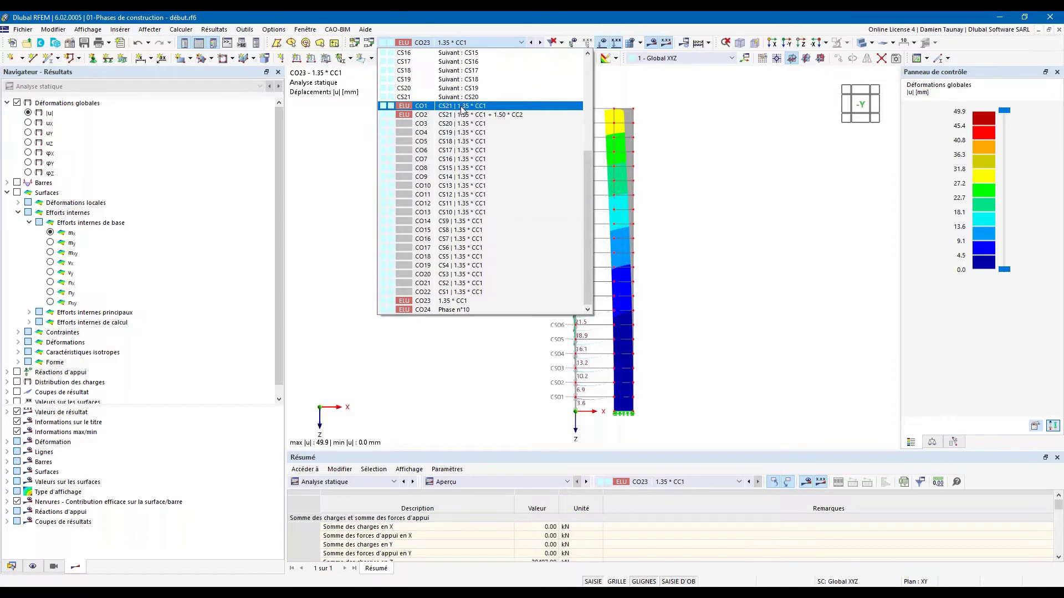
left_click(349, 140)
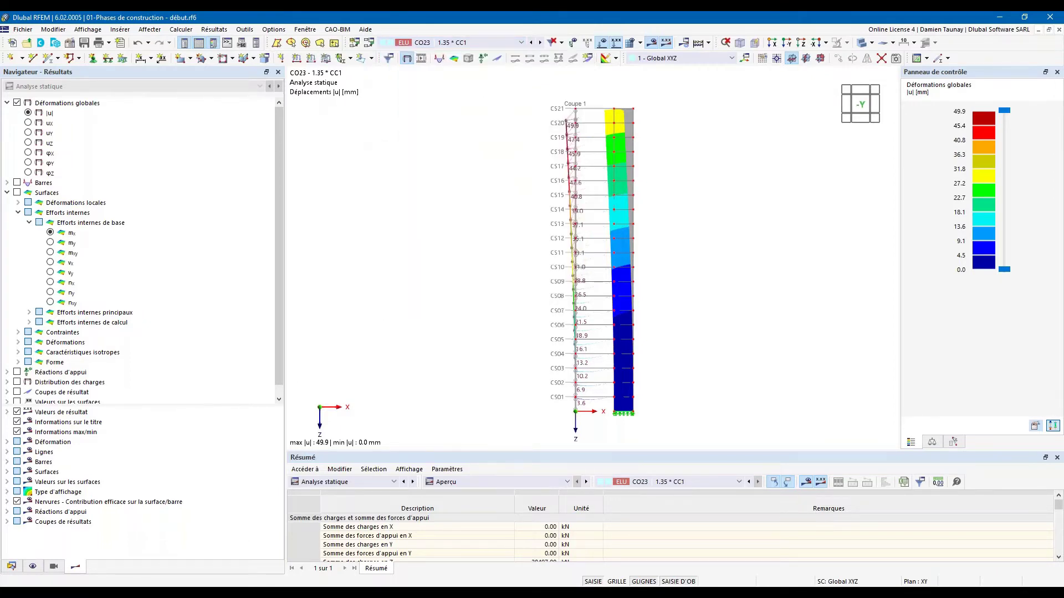
left_click(51, 232)
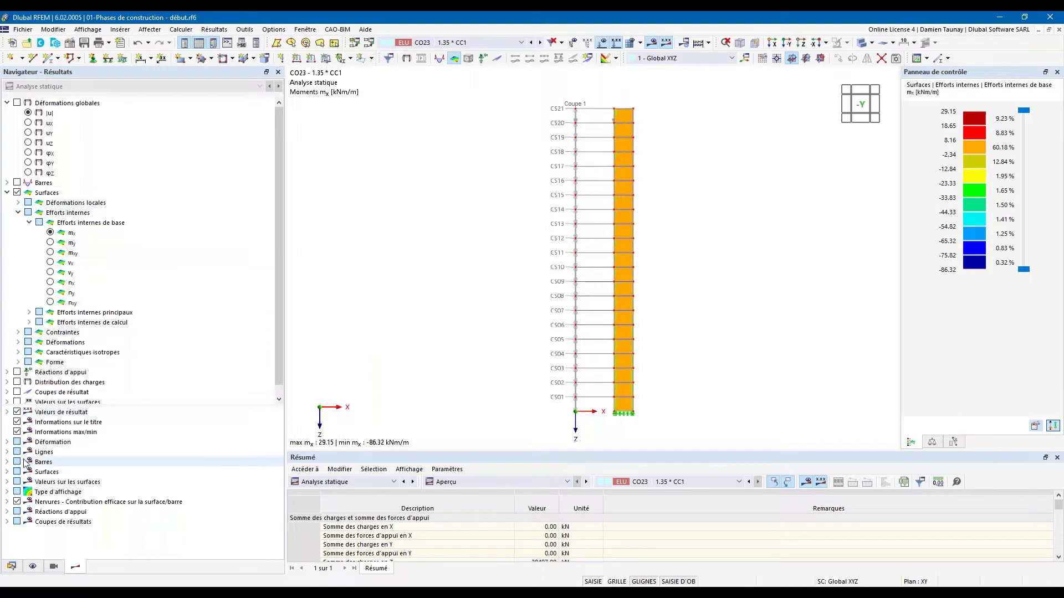
left_click(17, 392)
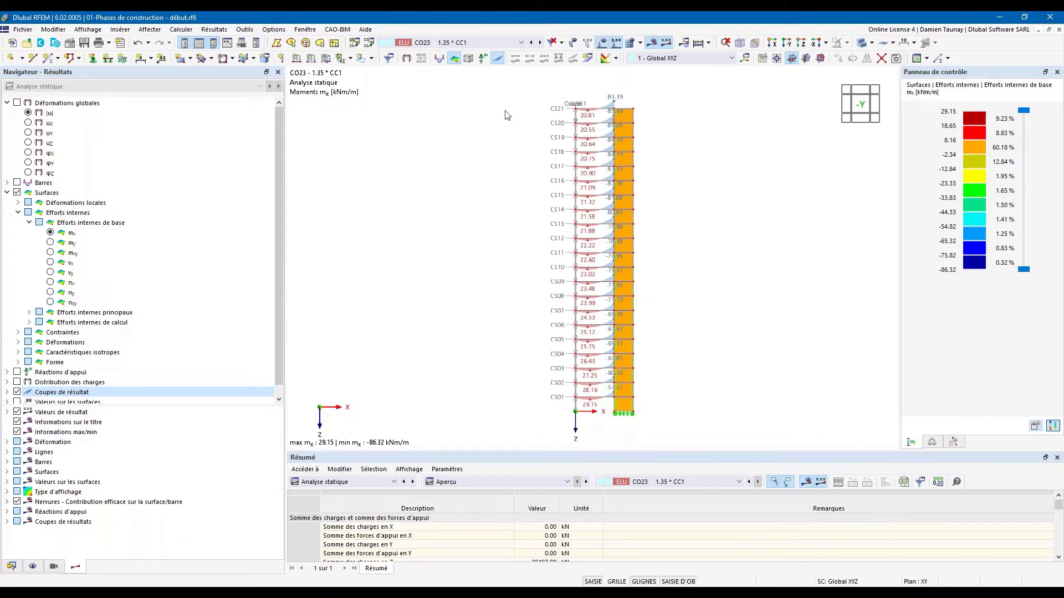
Step: Compare the surface moments mx along the result sections between combinations CO1 and CO23, ending on CO1
left_click(465, 42)
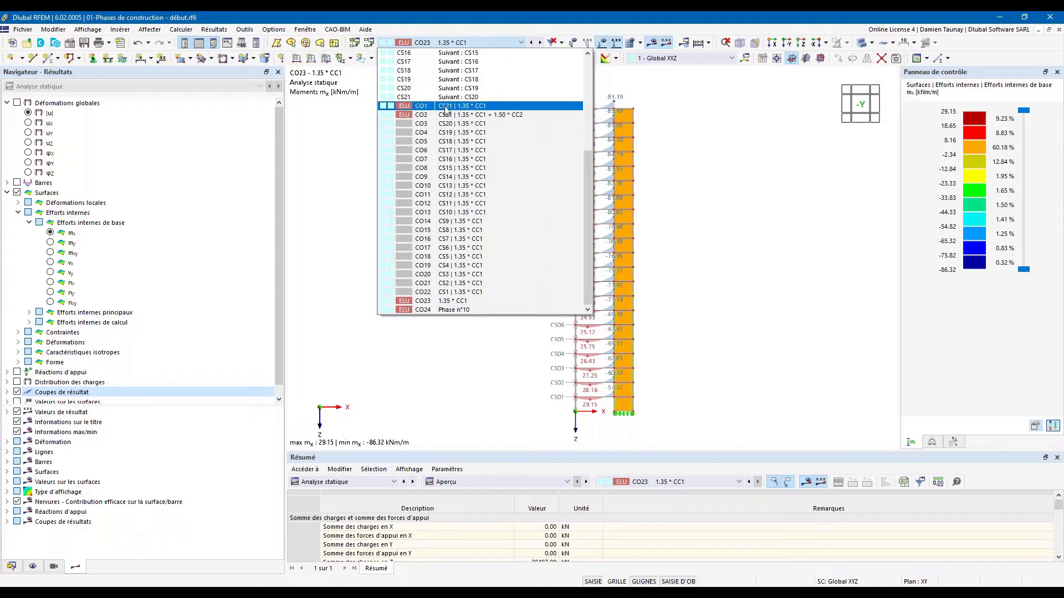
left_click(446, 106)
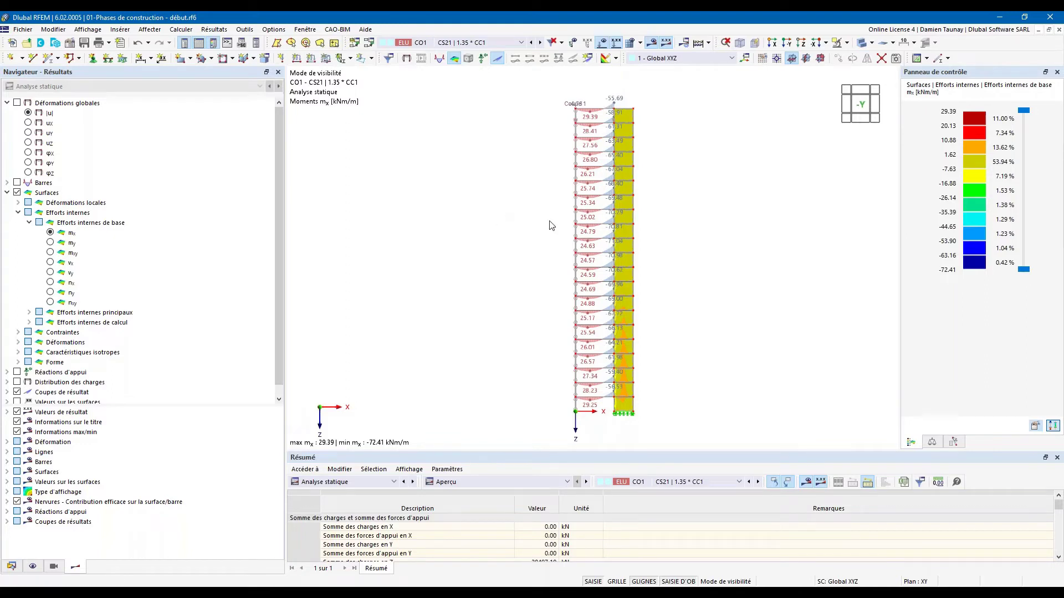
left_click(520, 43)
key("Escape")
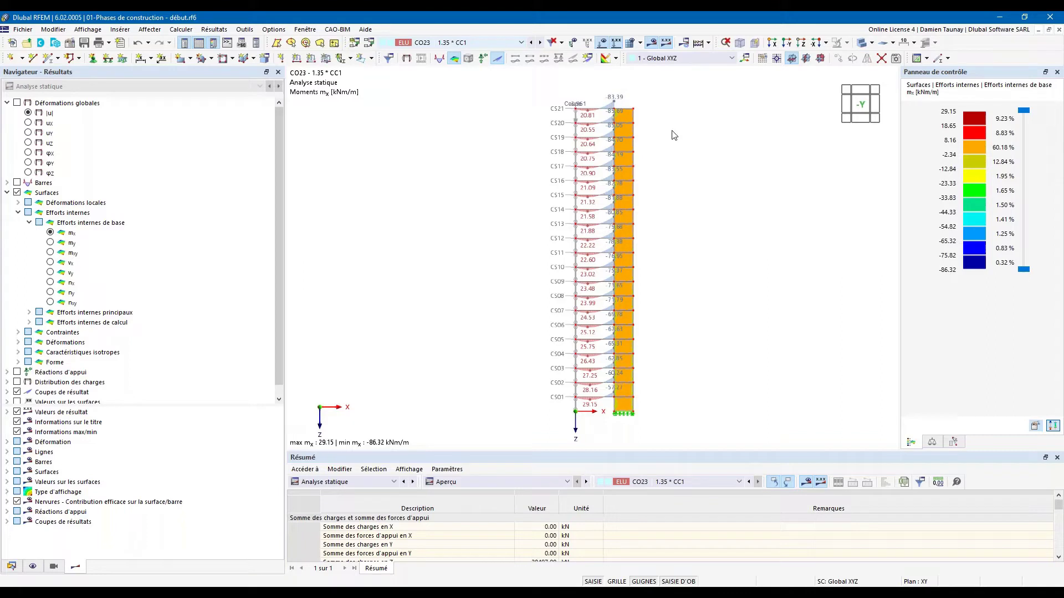
left_click(522, 43)
left_click(488, 106)
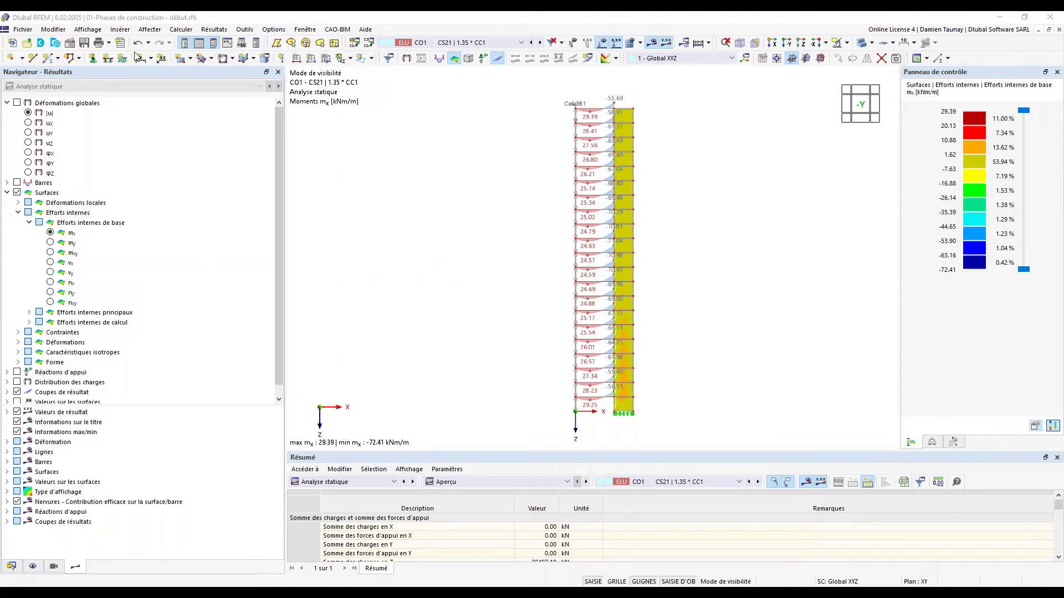
Step: Review the activated modules and the design standards in the model's base data, then close them without changes
left_click(12, 566)
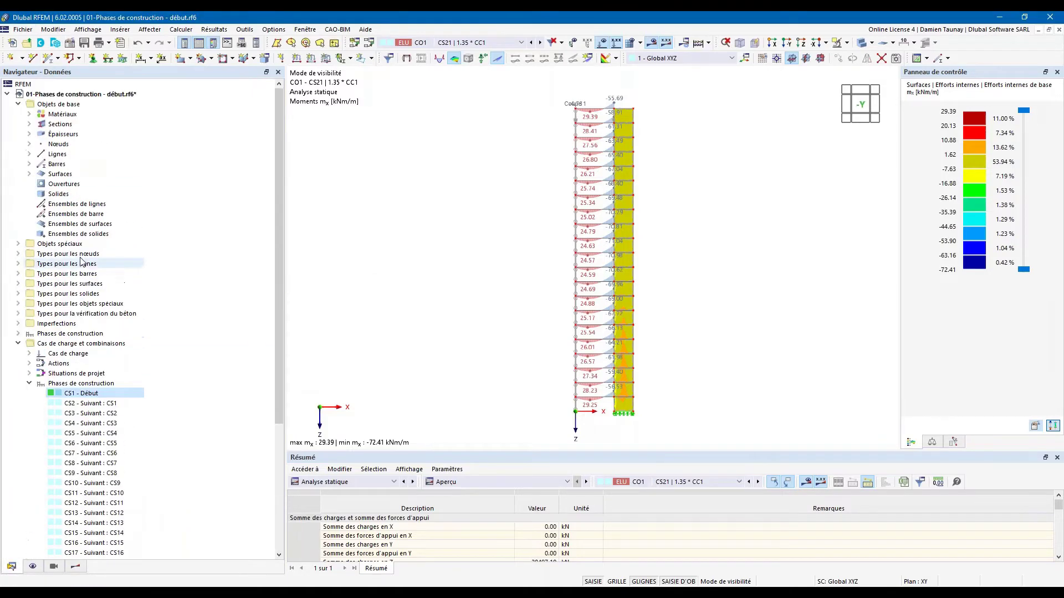
right_click(55, 106)
left_click(123, 114)
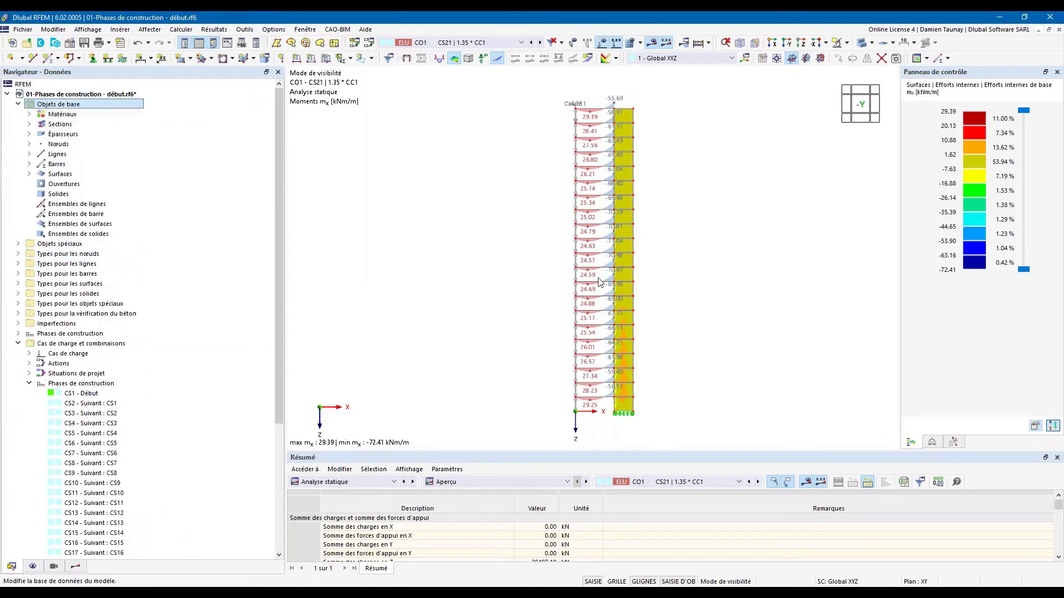
left_click(354, 91)
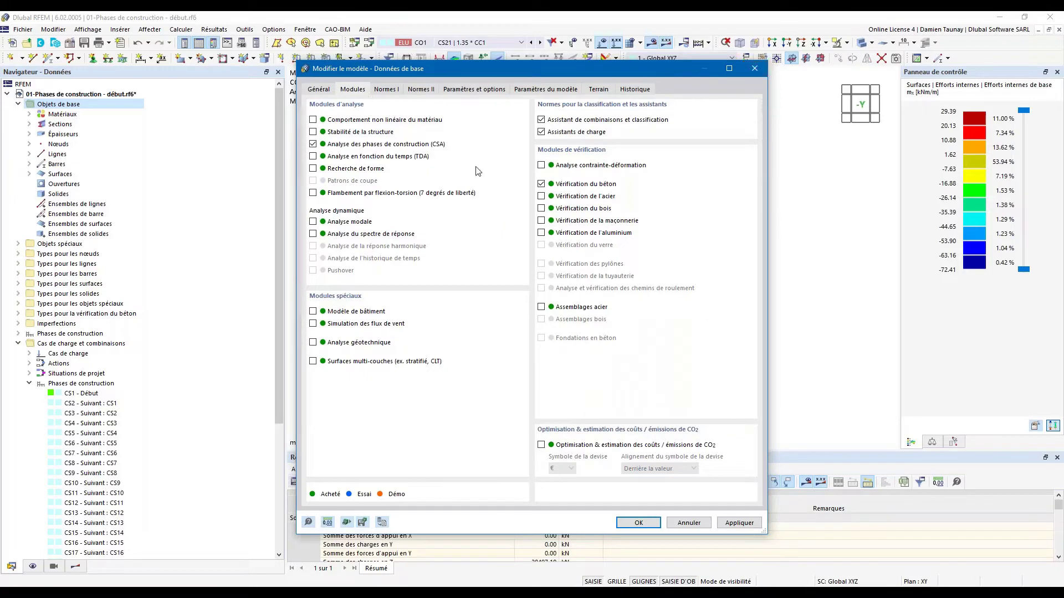
left_click(387, 91)
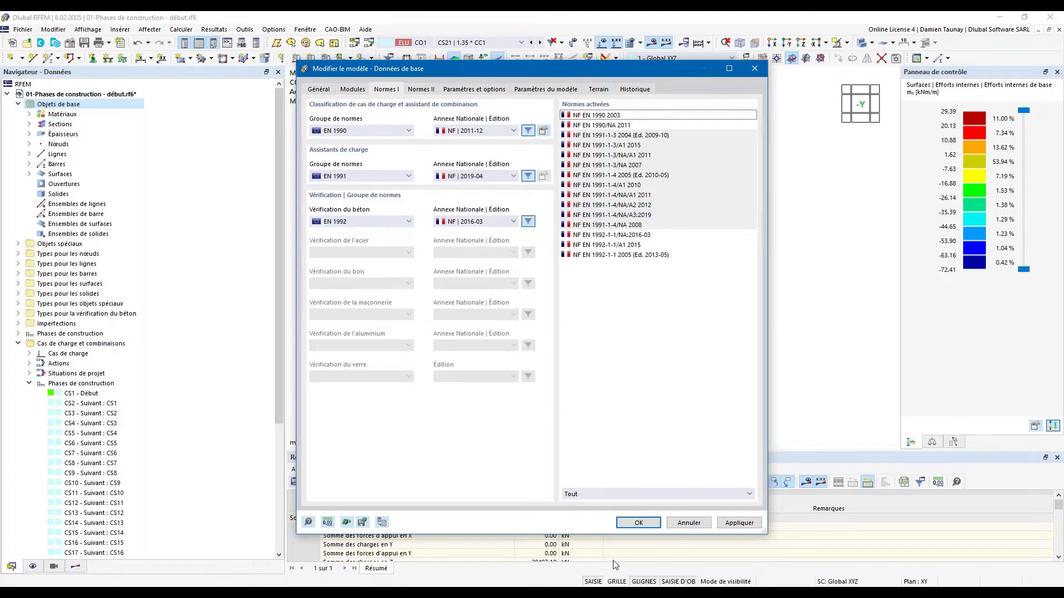
left_click(754, 70)
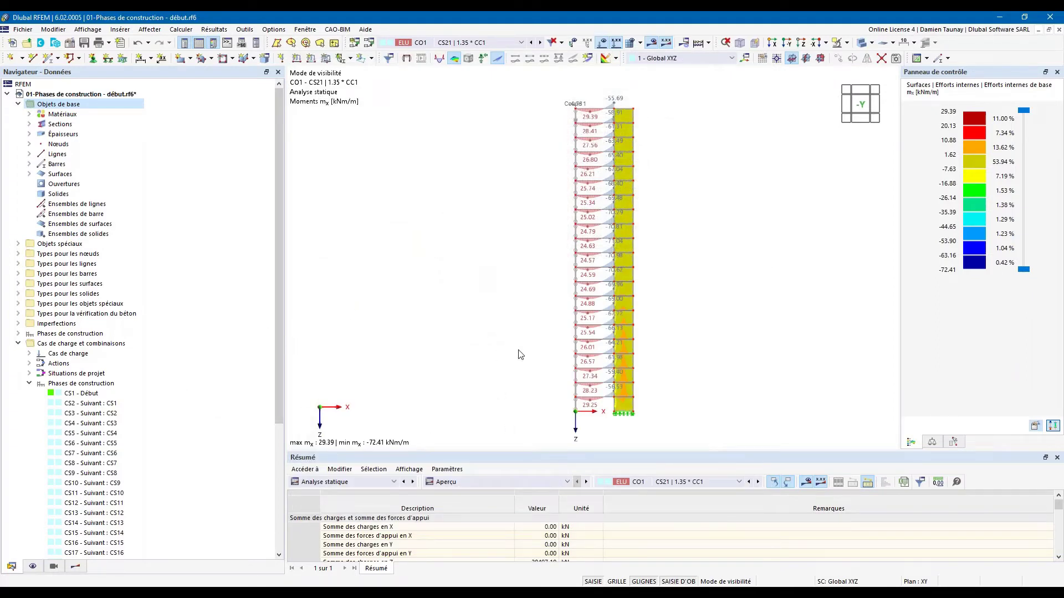
Step: Turn off the results display in the model view and show the tower at an angle
middle_click_drag(425, 333, 494, 349, "ctrl")
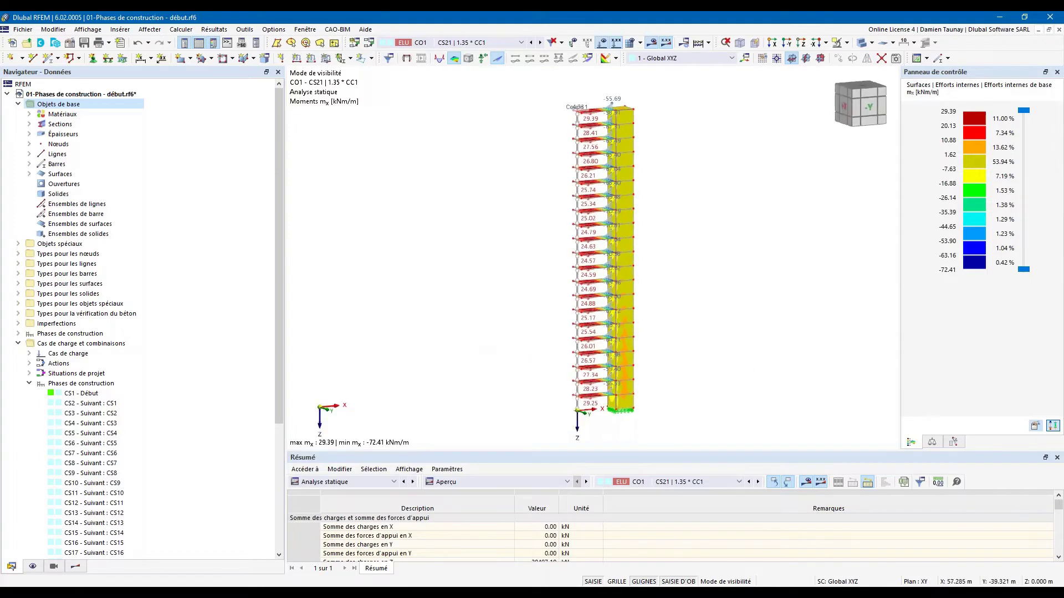
middle_click_drag(734, 365, 715, 359)
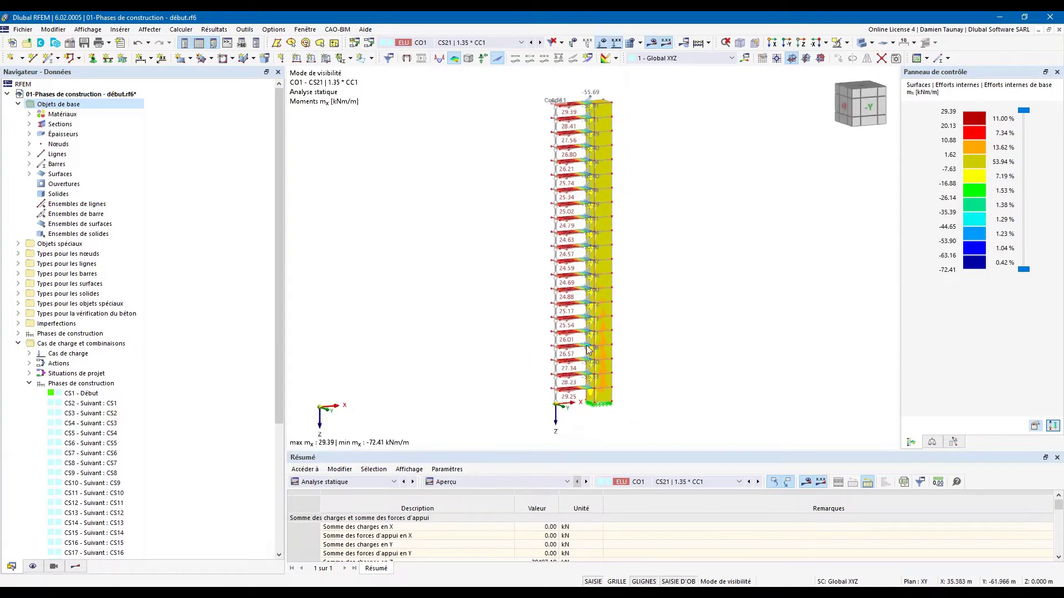
left_click(652, 44)
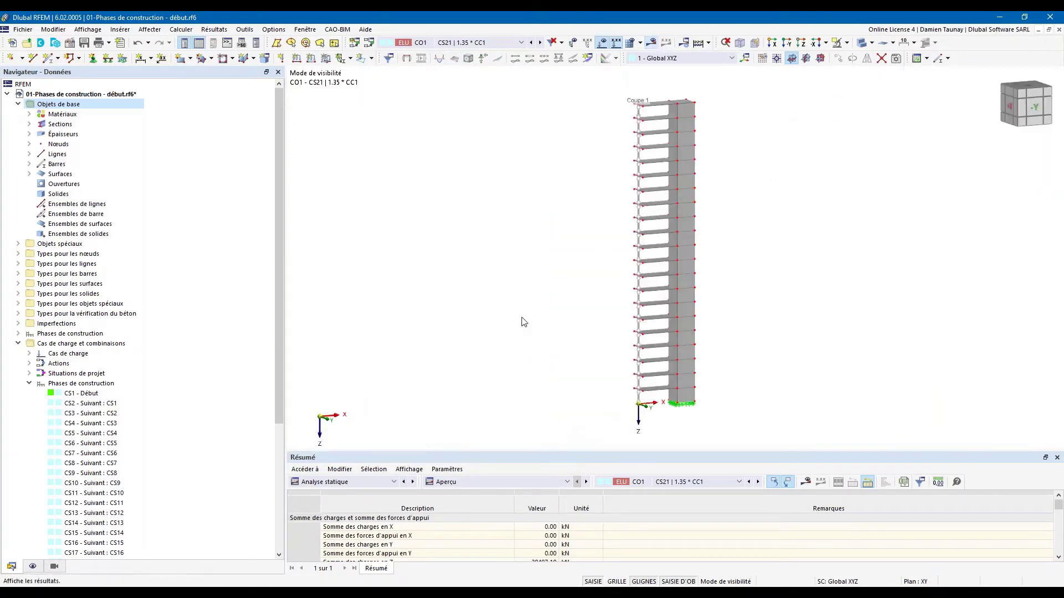
Step: Review the concrete cover, design properties, surface reinforcement and design configurations of floor surface no. 7
middle_click_drag(662, 363, 553, 342)
scroll(556, 354, "up", 5)
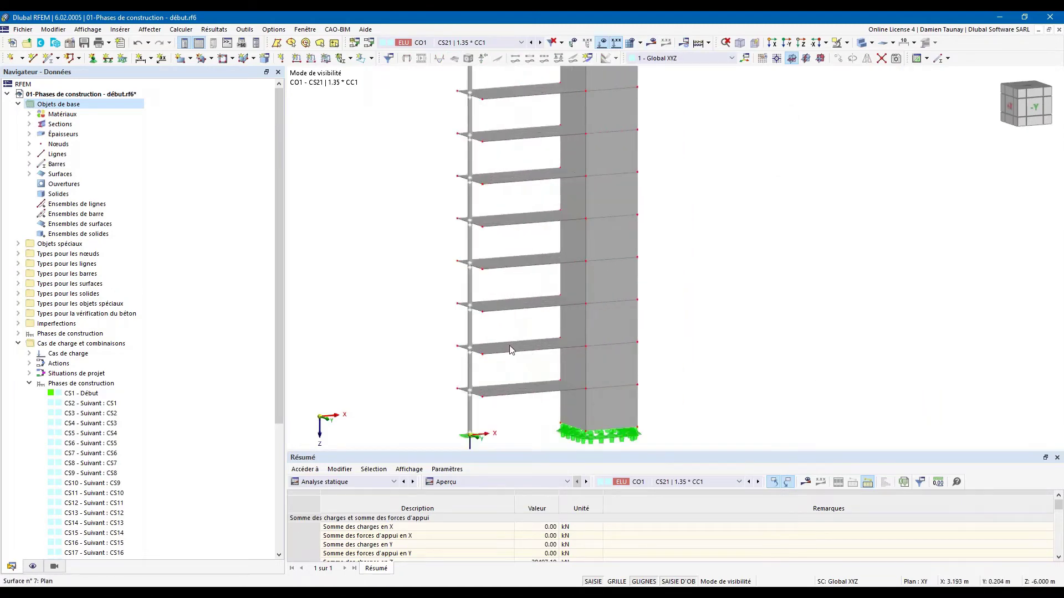
double_click(517, 345)
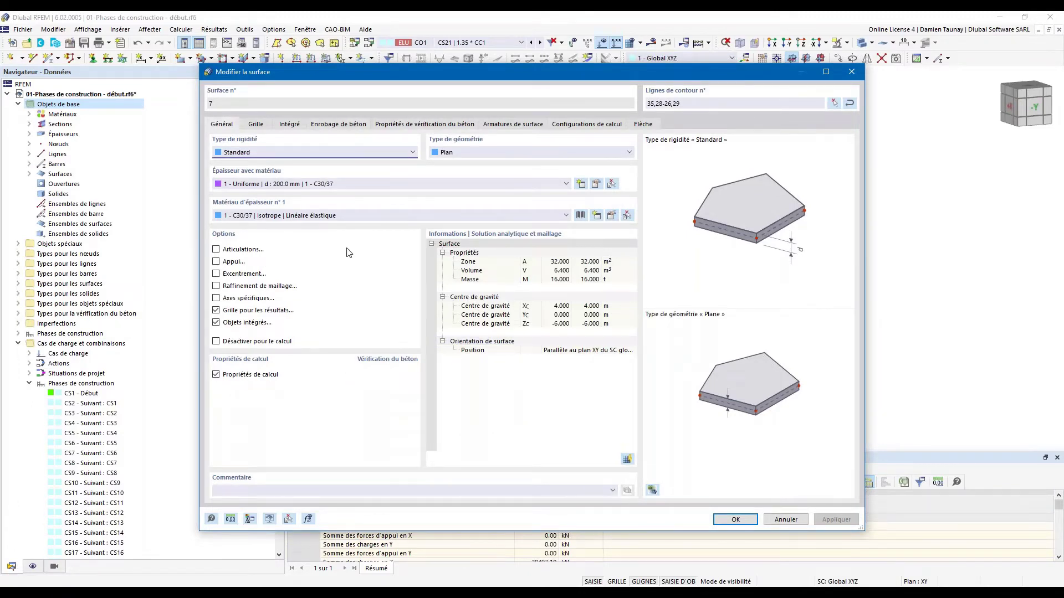
left_click(337, 125)
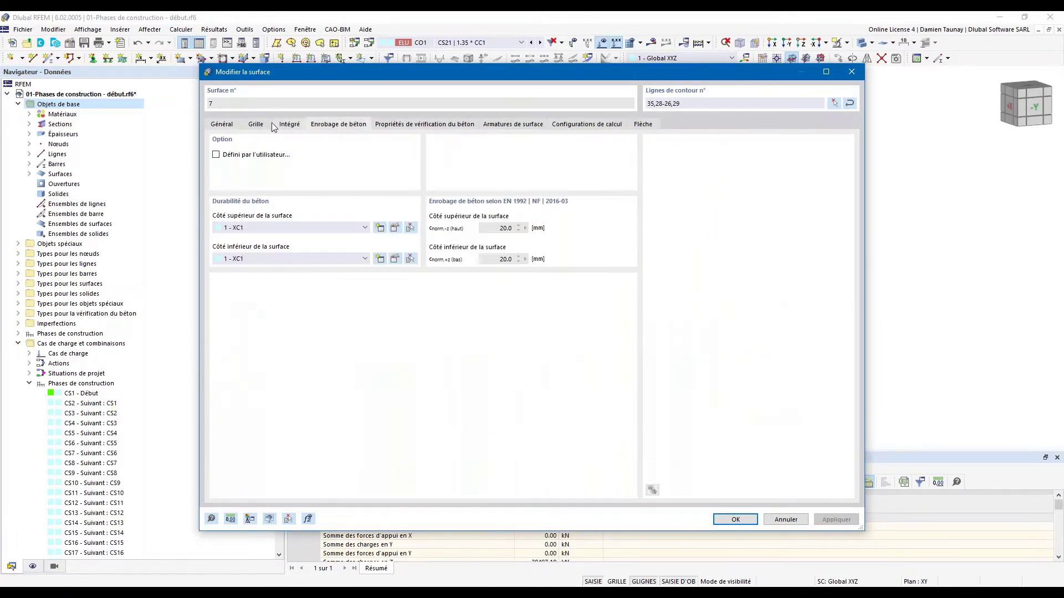
left_click(412, 126)
left_click(517, 127)
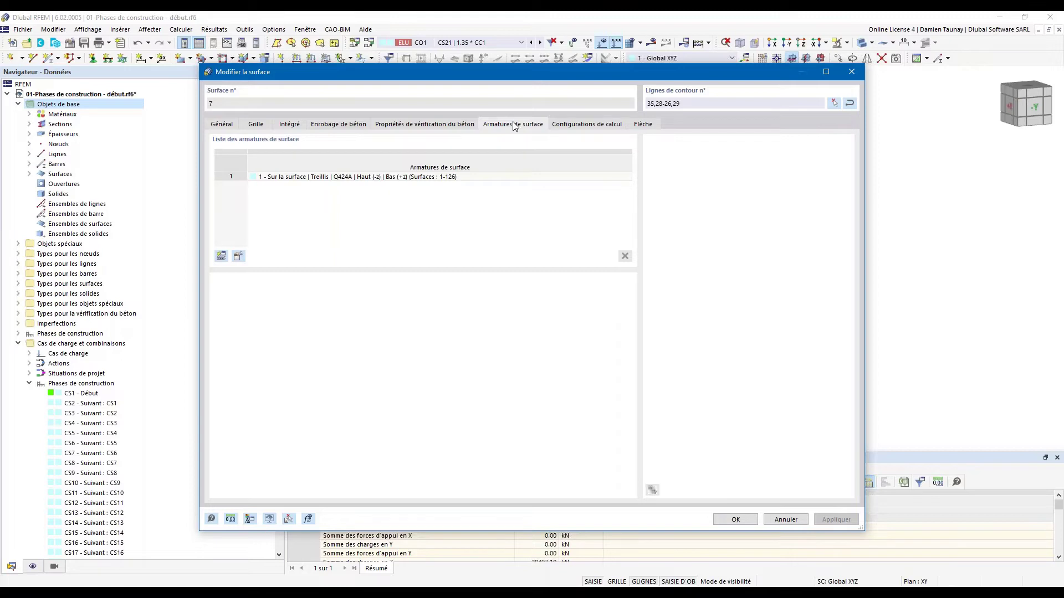
left_click(574, 127)
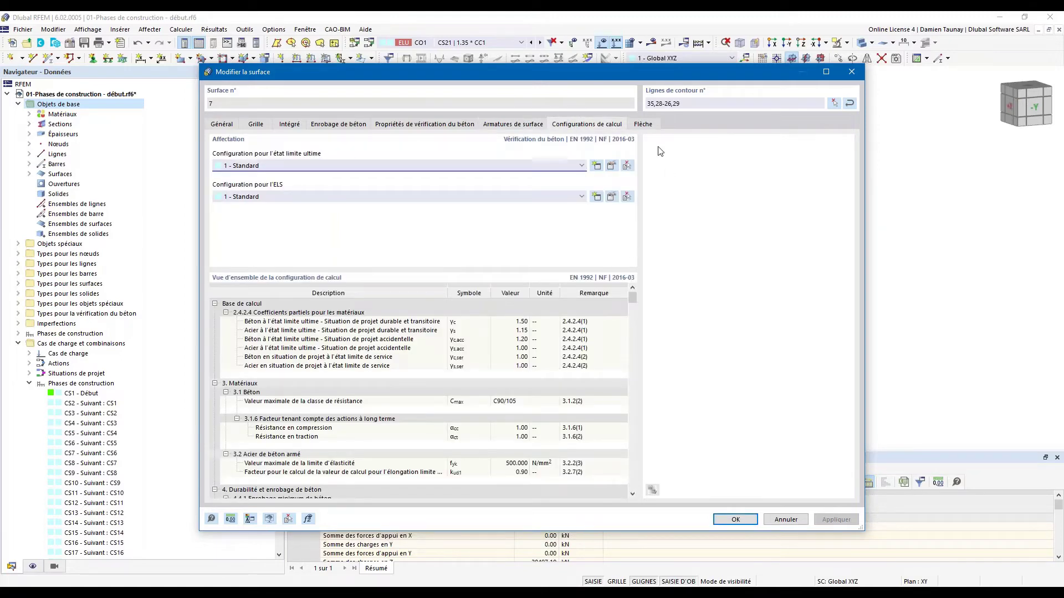
left_click(735, 520)
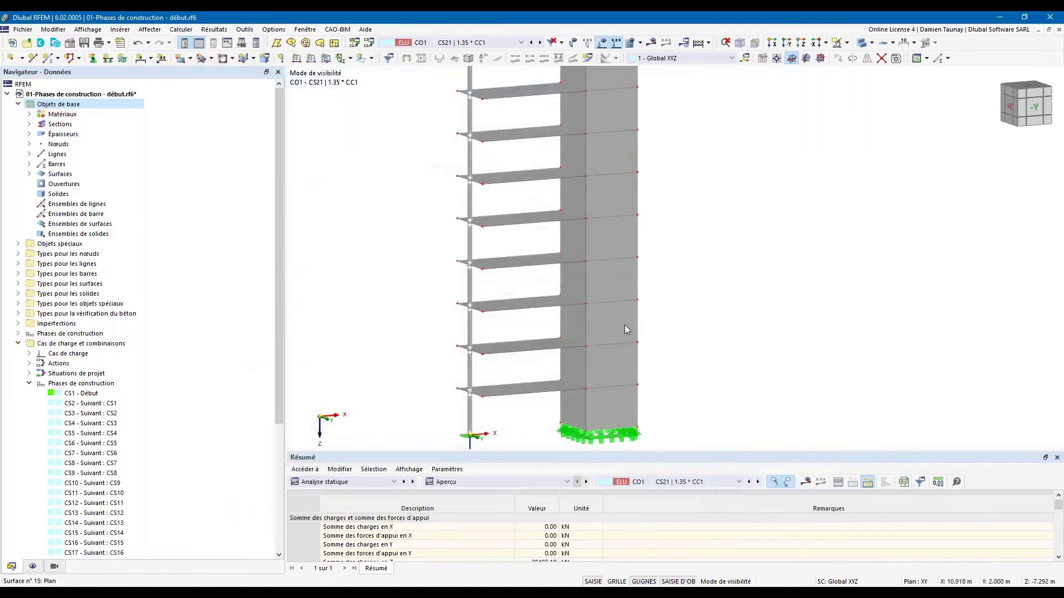
Step: Show the input data of the concrete design (Vérification du béton) in the tables
scroll(603, 322, "down", 2)
middle_click_drag(566, 319, 517, 378)
scroll(521, 321, "down", 1)
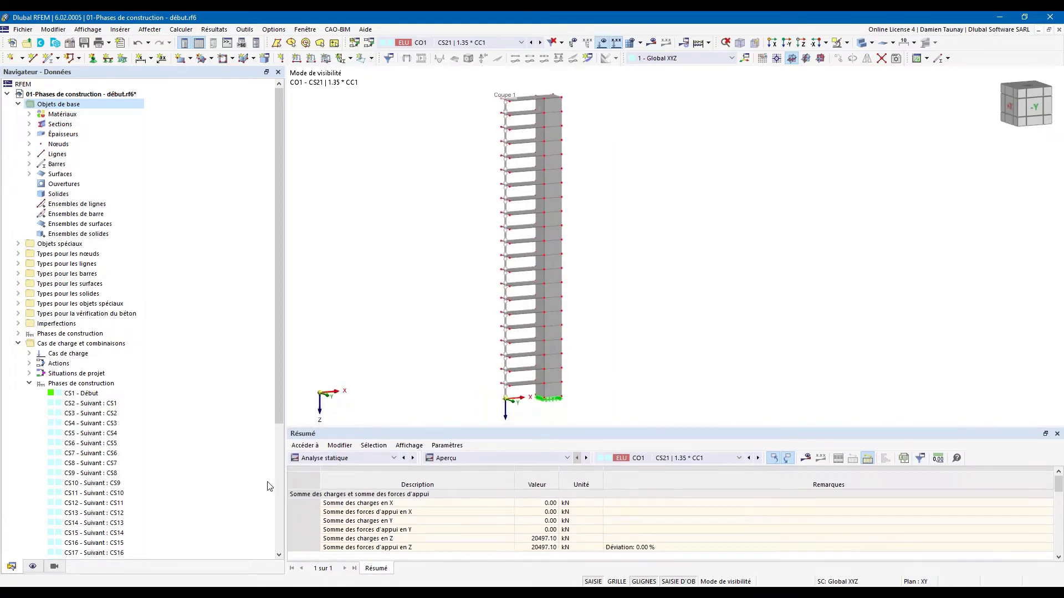
left_click(394, 458)
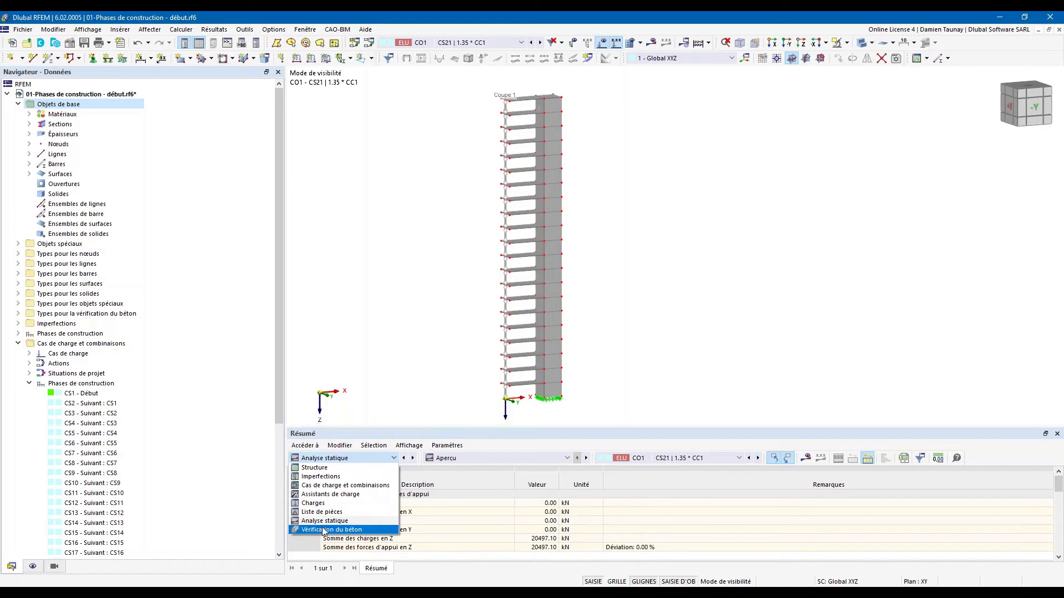
left_click(332, 531)
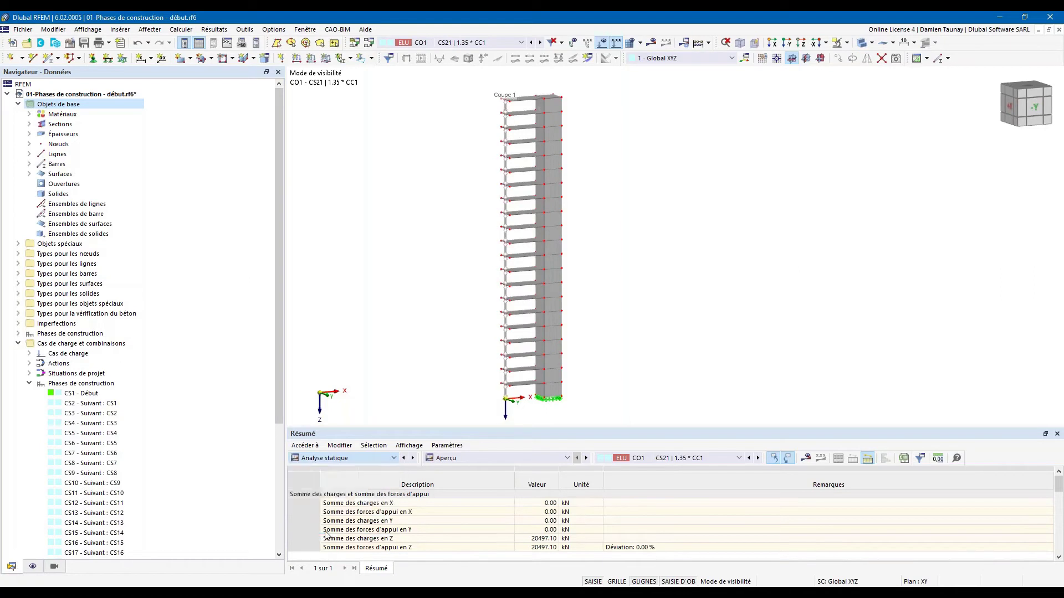
left_click(545, 459)
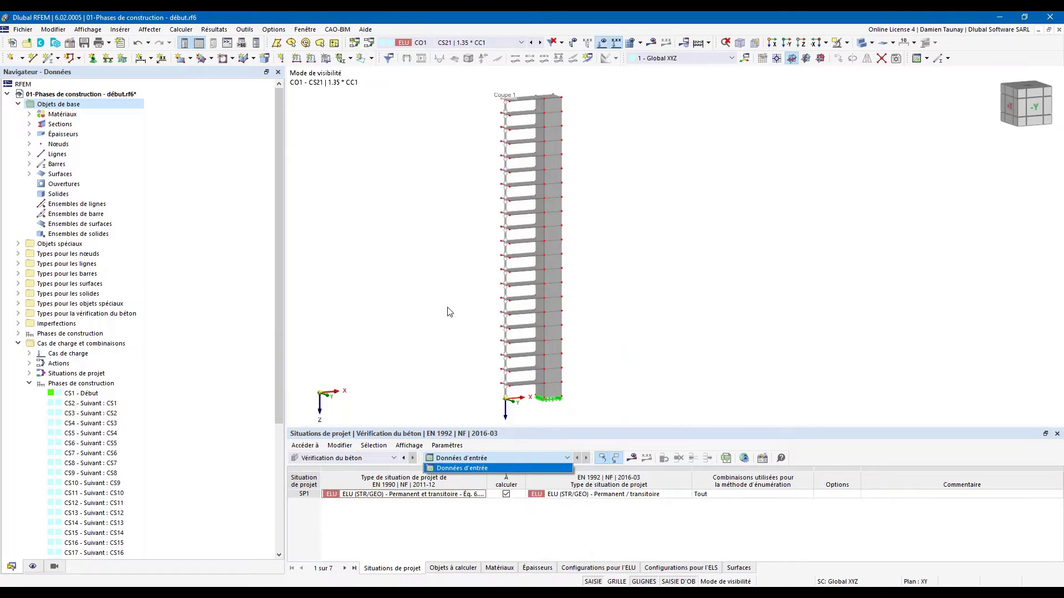
left_click(615, 386)
middle_click_drag(615, 386, 646, 385)
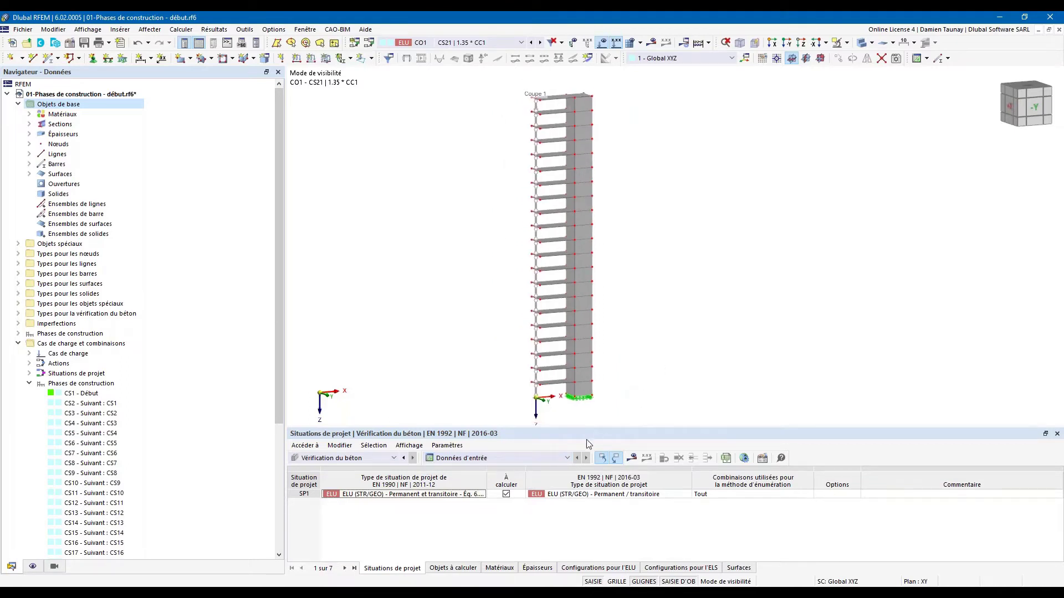
Step: Exclude combinations CO23 and CO24 from design situation SP1, keeping only CO1 and CO2 for the concrete design
left_click(740, 494)
left_click(807, 495)
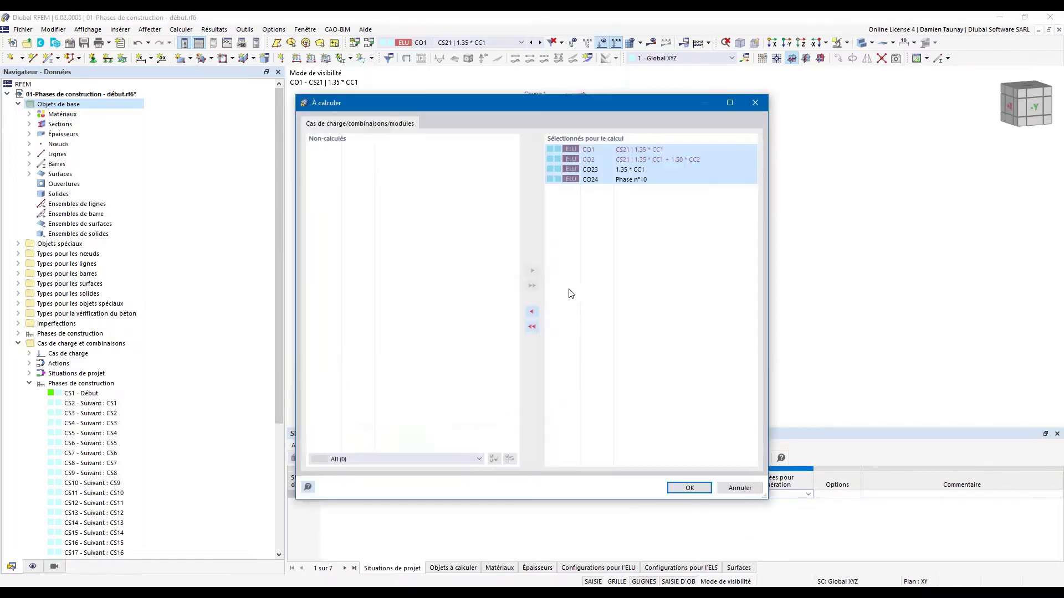
left_click(642, 216)
double_click(623, 170)
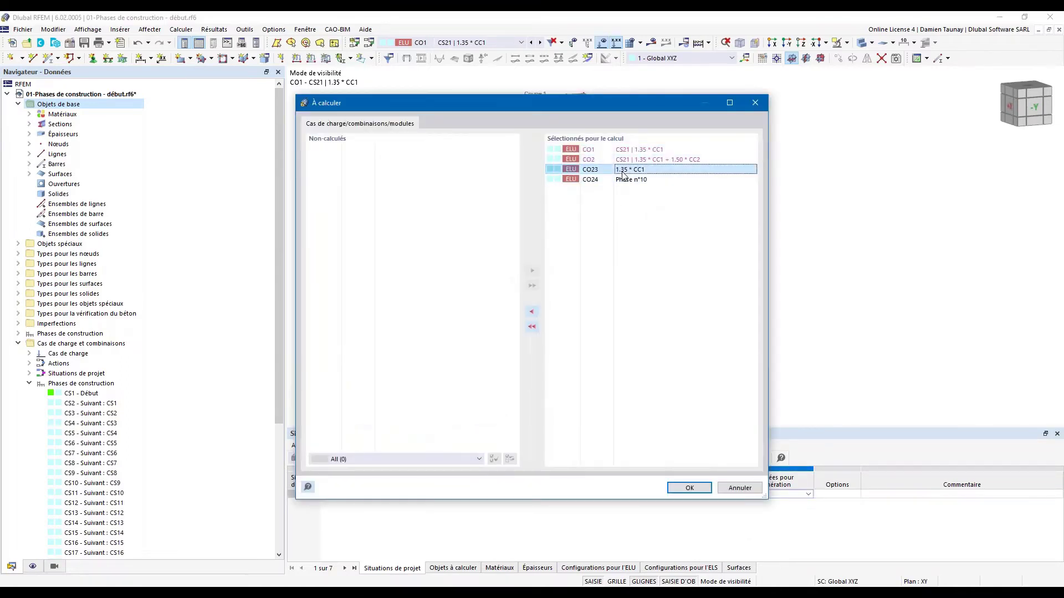
double_click(623, 170)
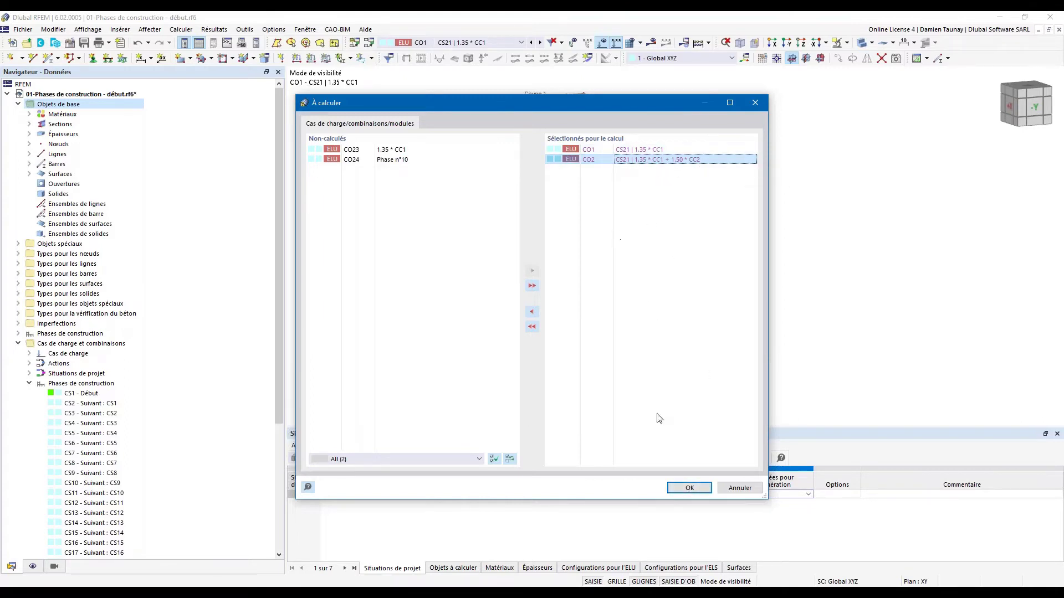
left_click(689, 488)
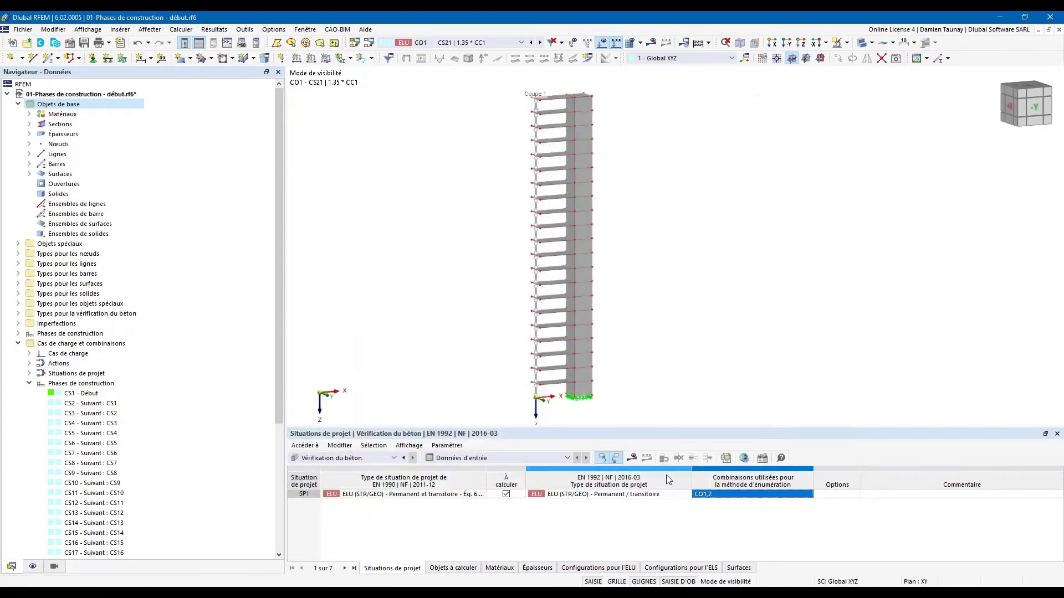
Step: Check that surfaces 1-126 are selected for design and run the concrete design calculation
left_click(453, 568)
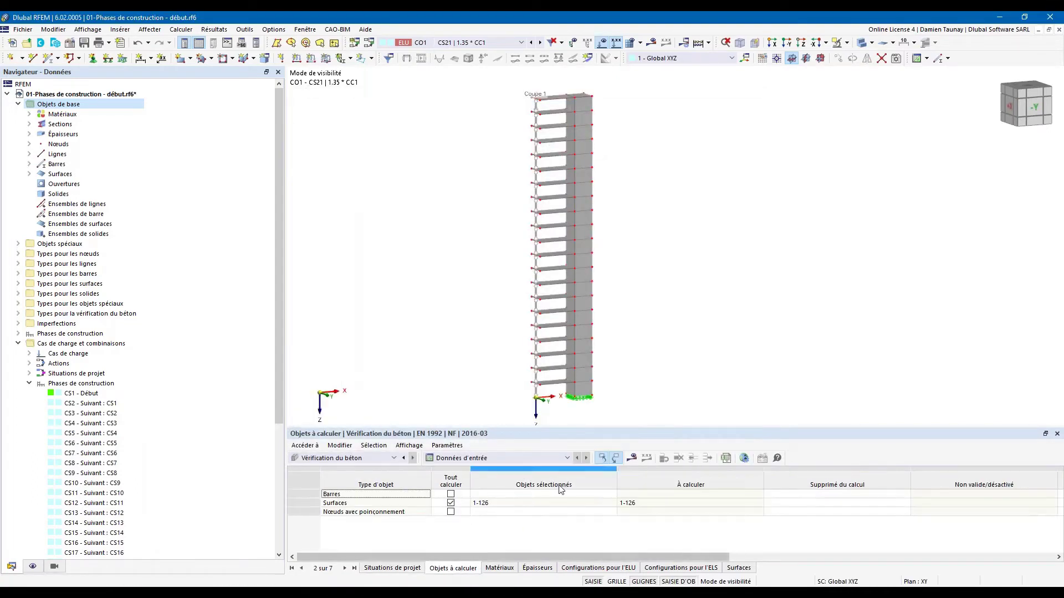
left_click(525, 503)
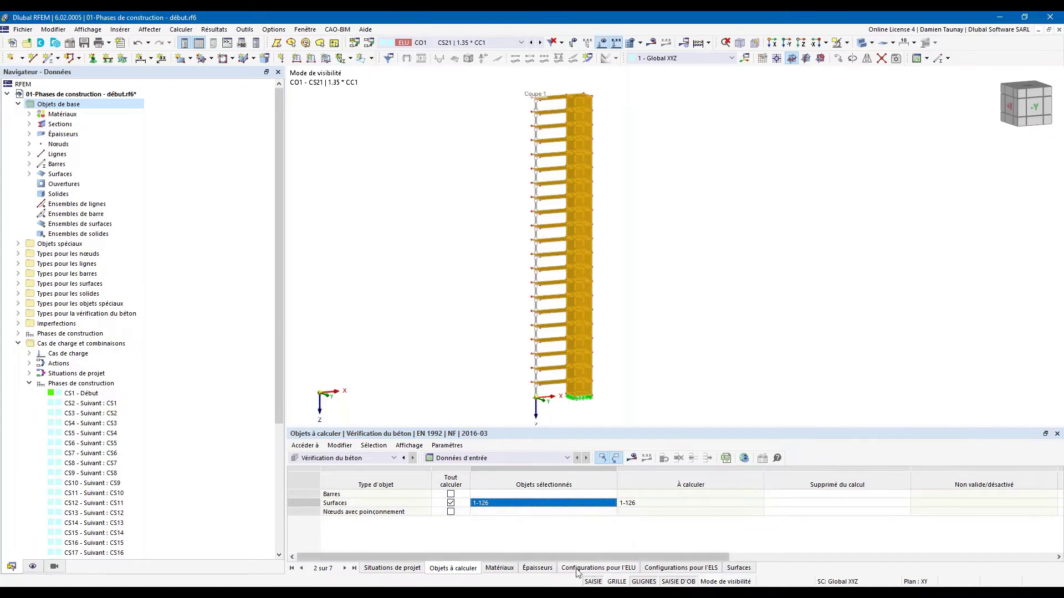
left_click(633, 457)
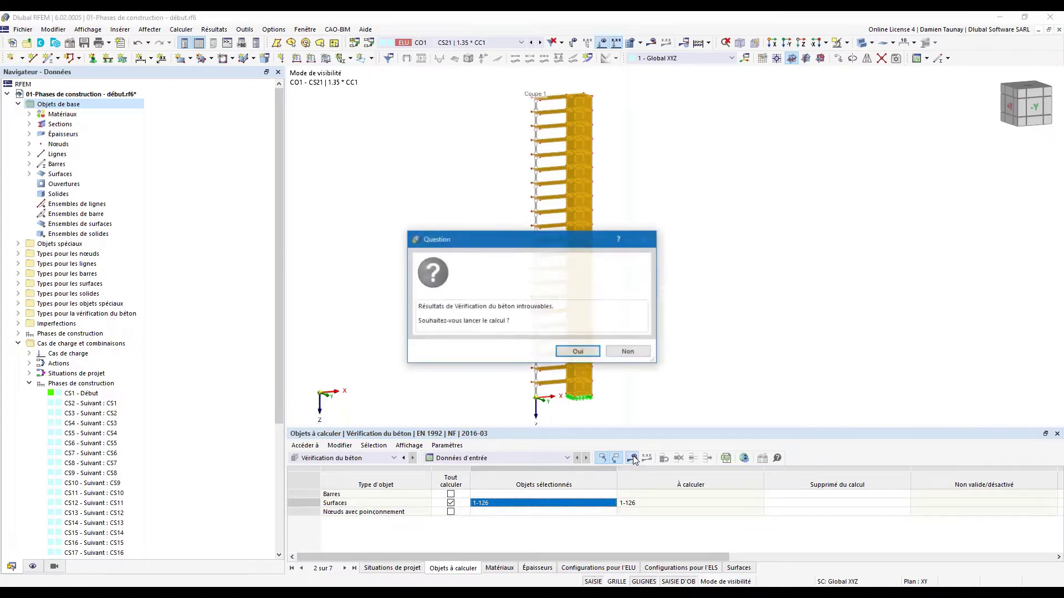
left_click(577, 352)
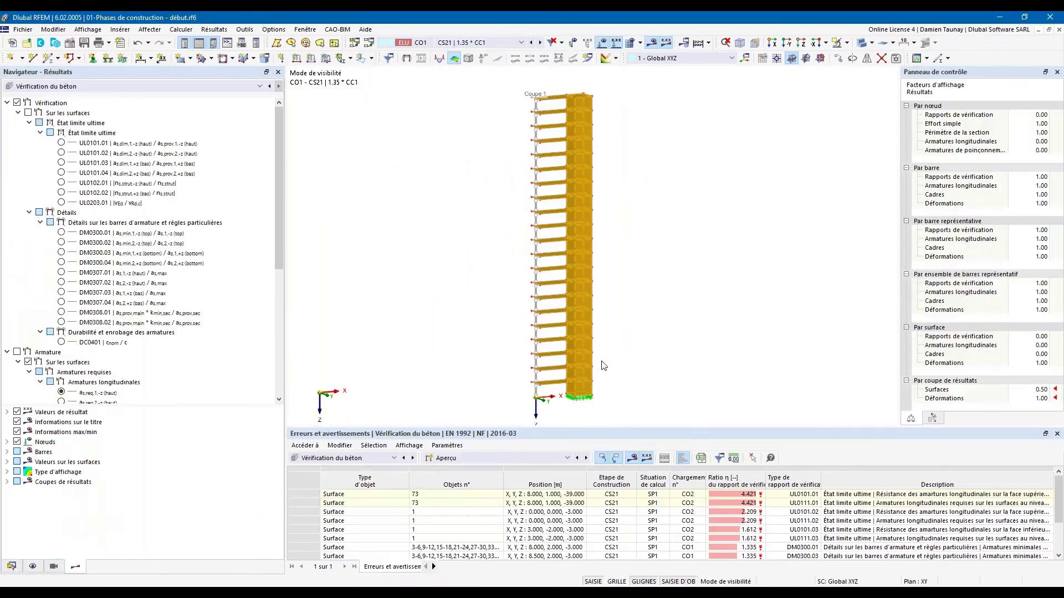
Step: List the concrete design ratios by surface per construction phase and enlarge the results table
middle_click_drag(557, 355, 616, 349)
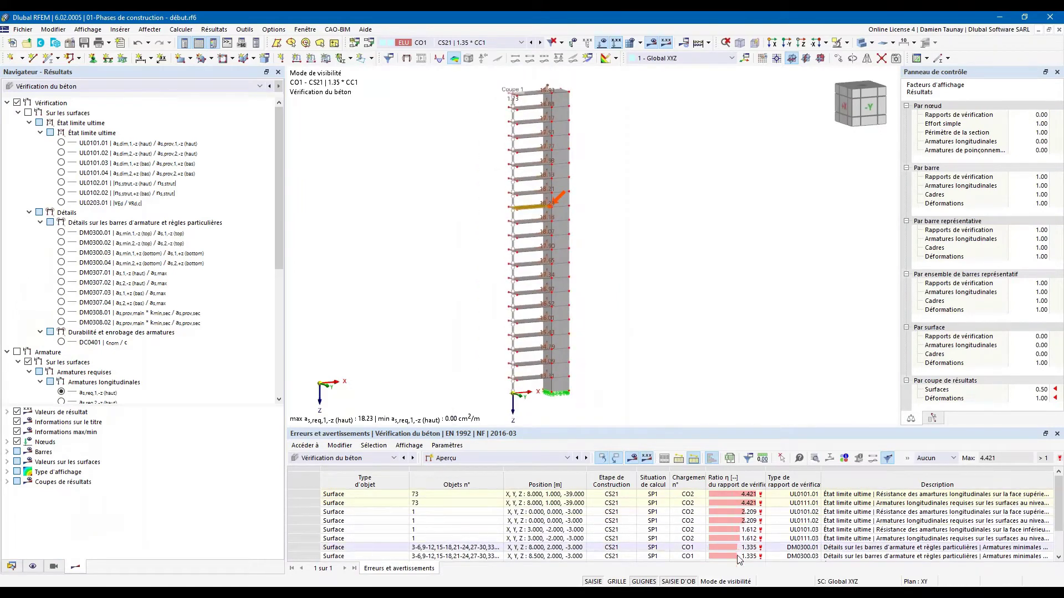
left_click(499, 458)
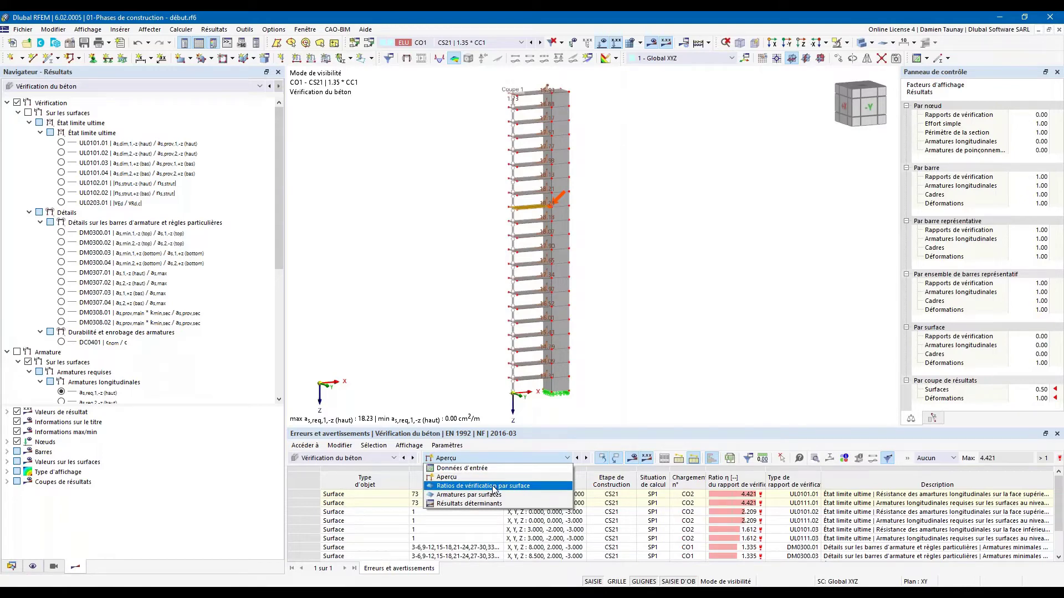
left_click(491, 458)
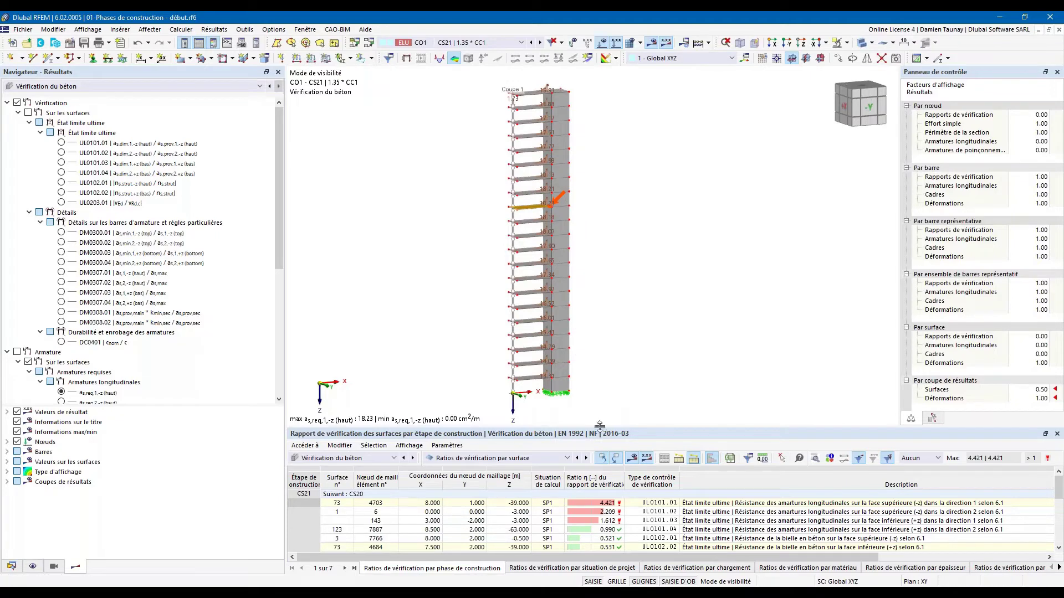
left_click_drag(599, 426, 599, 388)
left_click(305, 458)
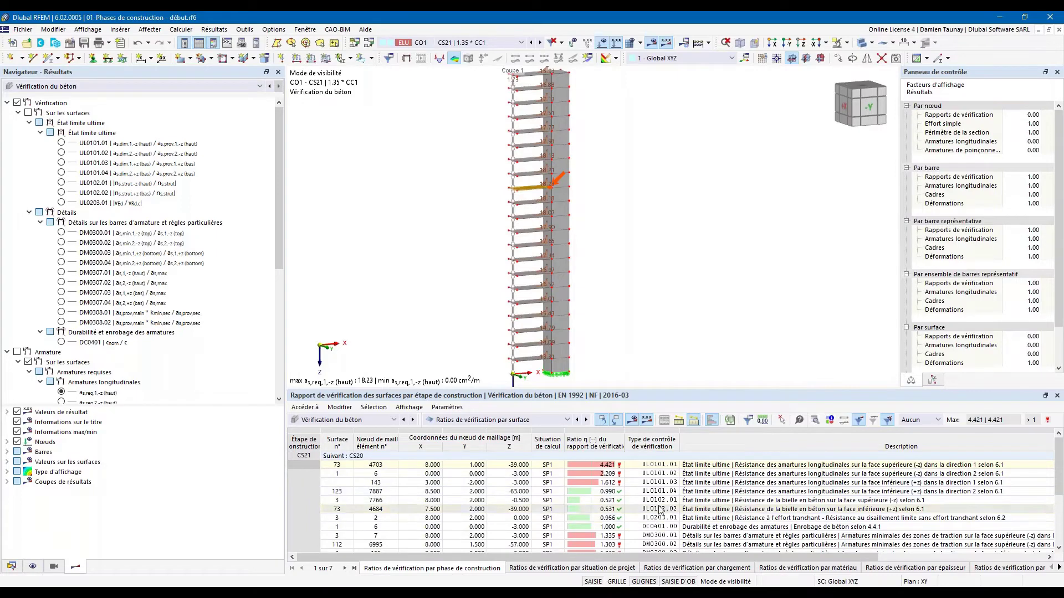
Step: Review the surface design checks for phase CS21, list the required reinforcement by surface, and select the extreme row for surface 73
scroll(655, 508, "down", 1)
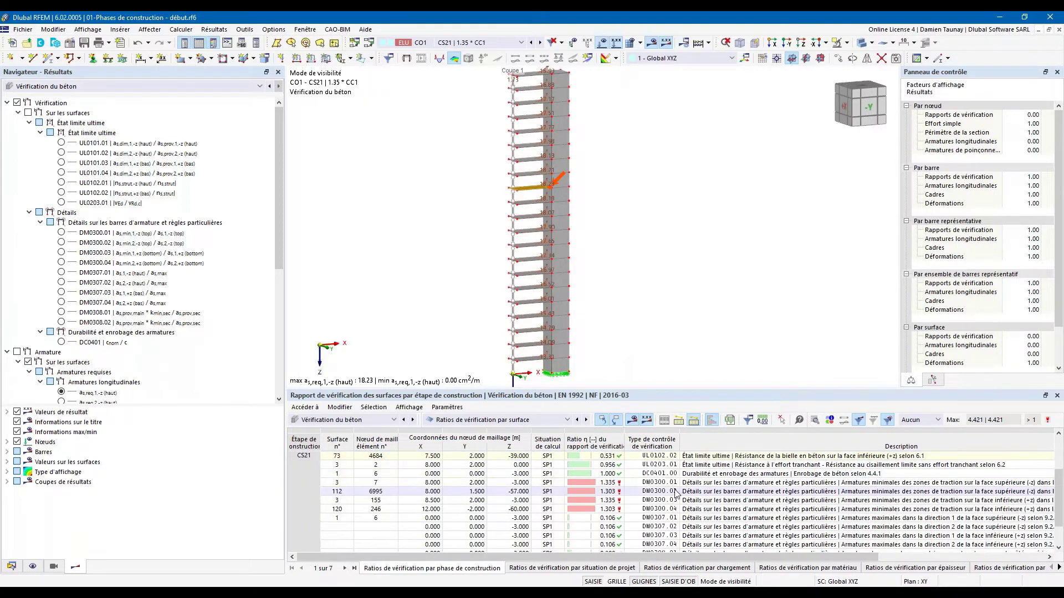
scroll(674, 493, "down", 2)
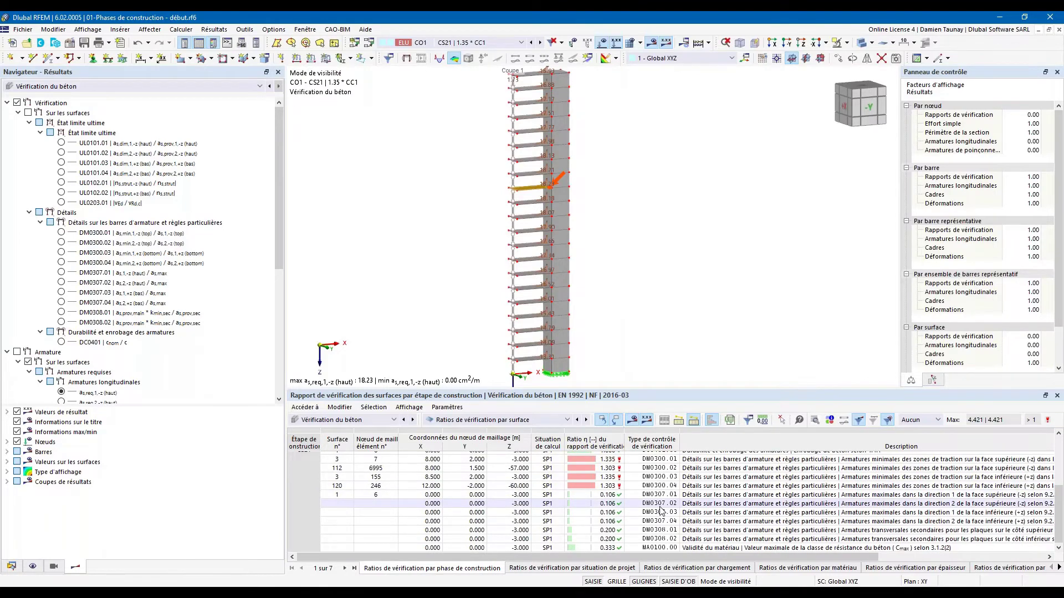
scroll(660, 511, "up", 3)
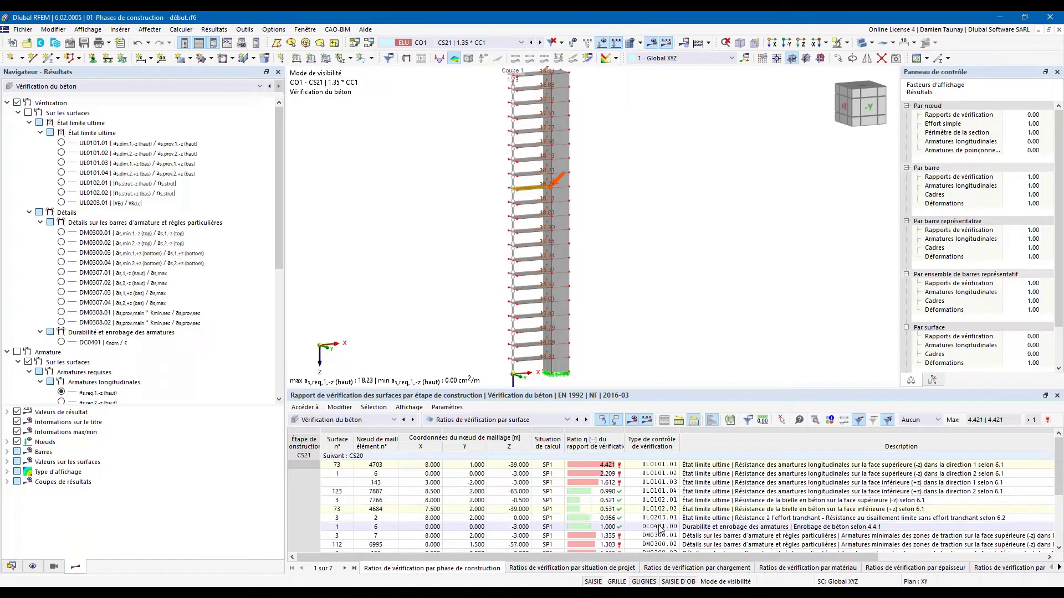
left_click(469, 419)
left_click(463, 462)
left_click(310, 465)
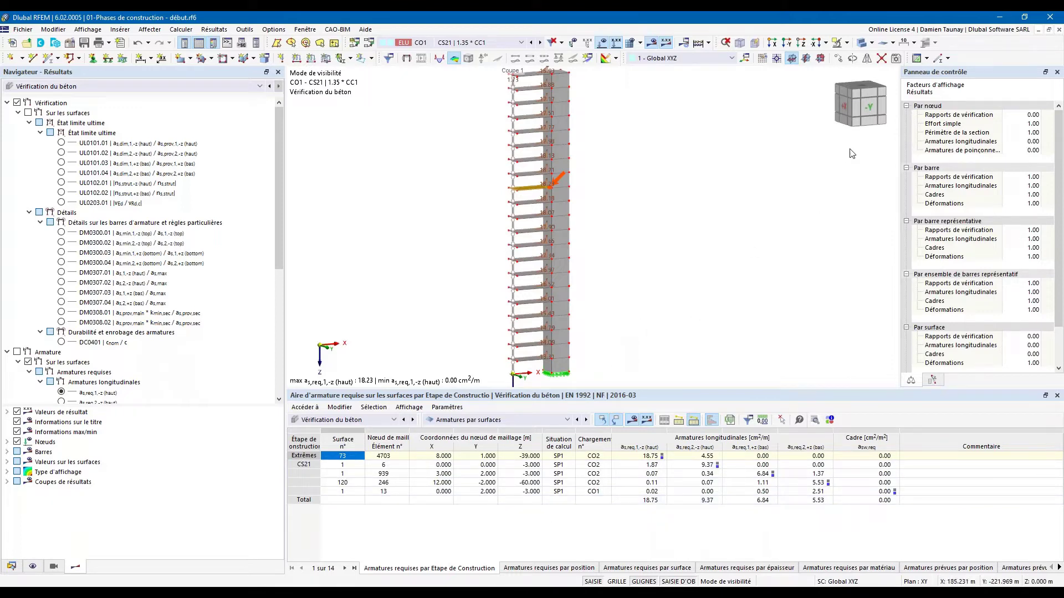
Step: View the tower along the -Y direction and switch off the solid shading of its surfaces
left_click(869, 107)
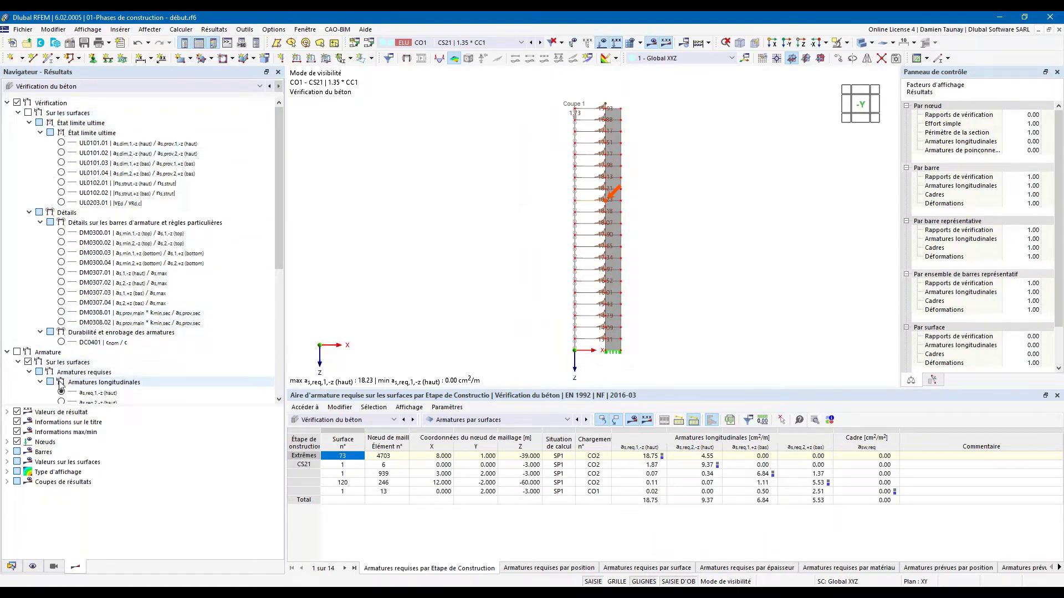
mouse_move(506, 299)
middle_mouse_down()
mouse_move(480, 290)
mouse_move(510, 317)
middle_mouse_up()
scroll(536, 307, "up", 1)
scroll(510, 317, "down", 1)
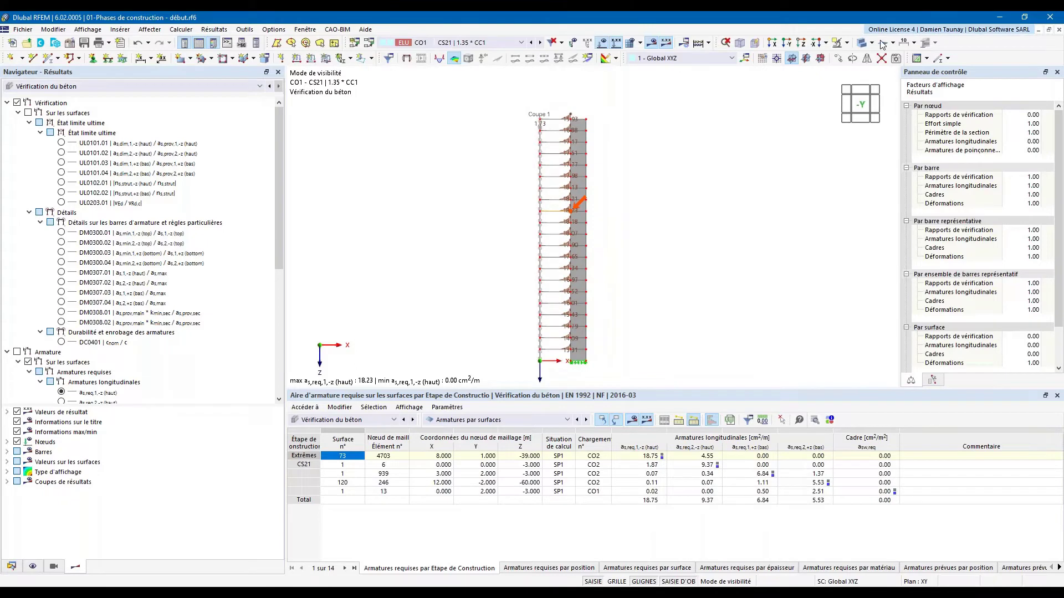
left_click(863, 43)
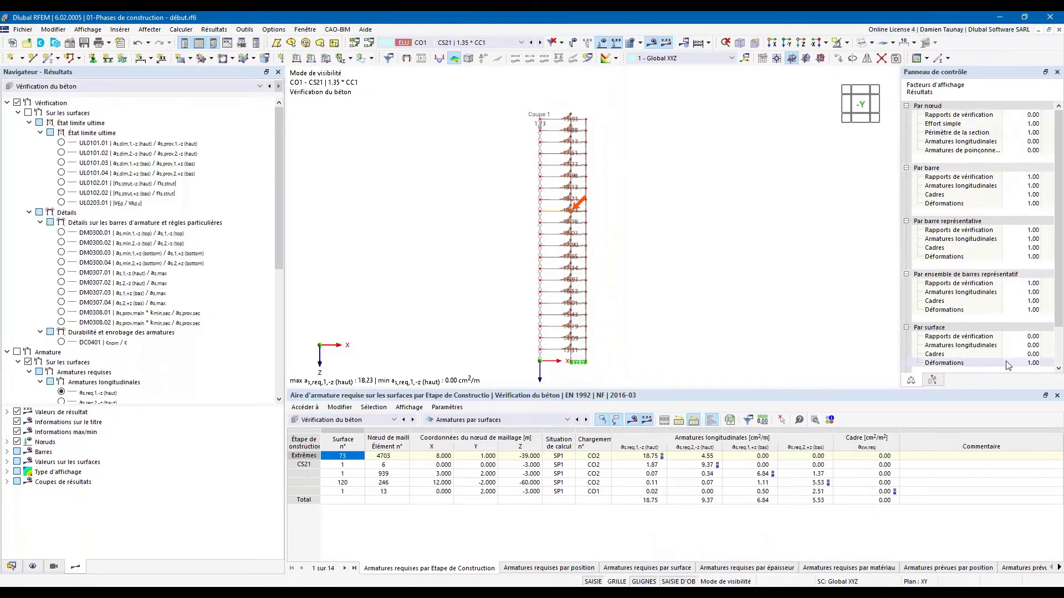
Step: Set the display factor for surface results in the result sections to 0.75
scroll(988, 331, "down", 2)
left_click(1035, 352)
left_click(1036, 349)
left_click(1037, 350)
left_click(1037, 349)
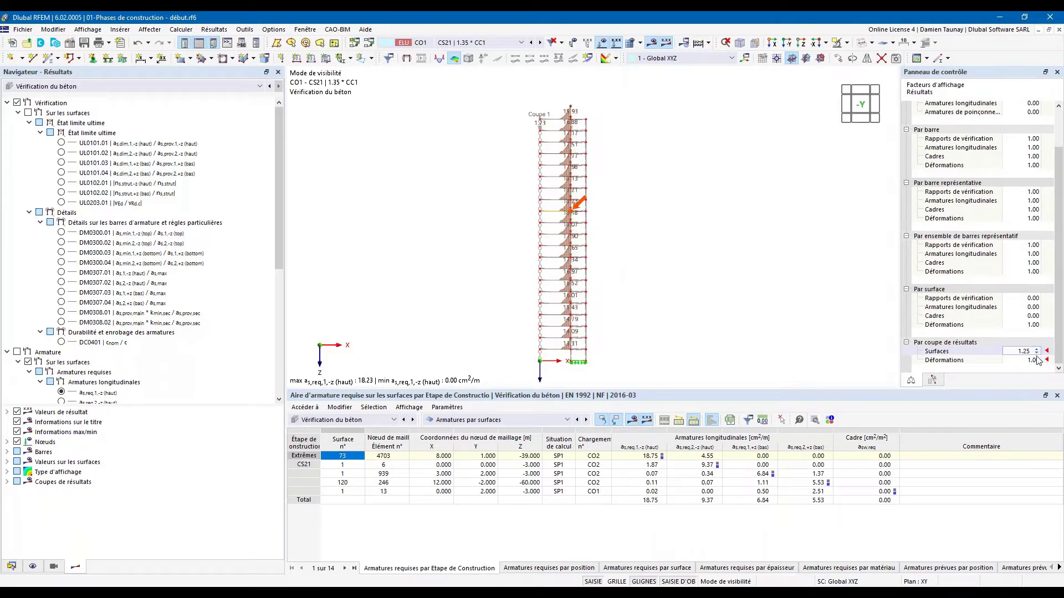
left_click(1037, 354)
left_click(1036, 354)
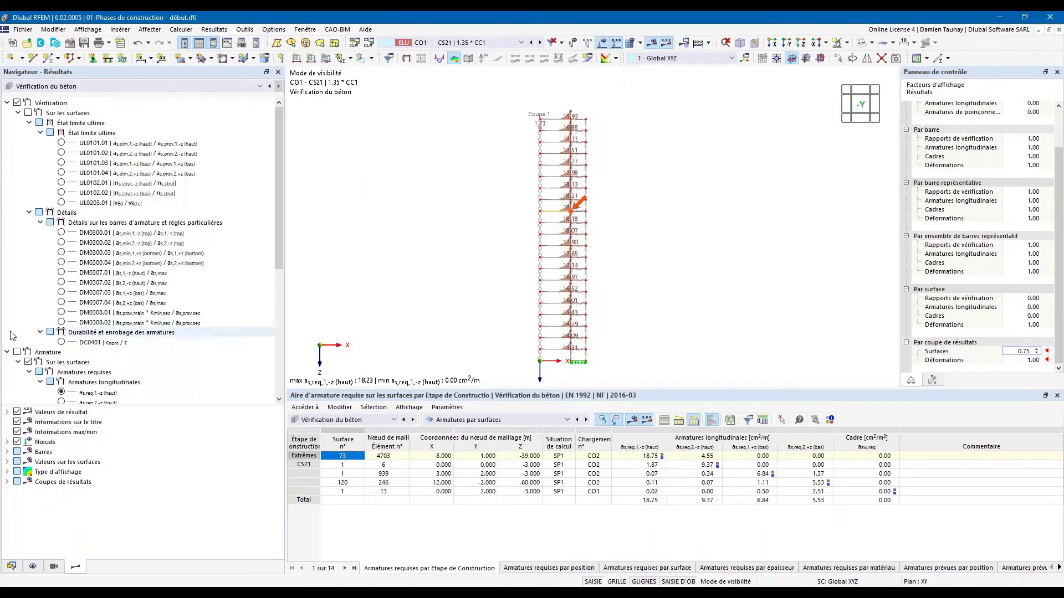
Step: Compare the required longitudinal reinforcement along the section for both directions on the bottom face, and return to direction 1, top face (-z)
scroll(69, 326, "down", 2)
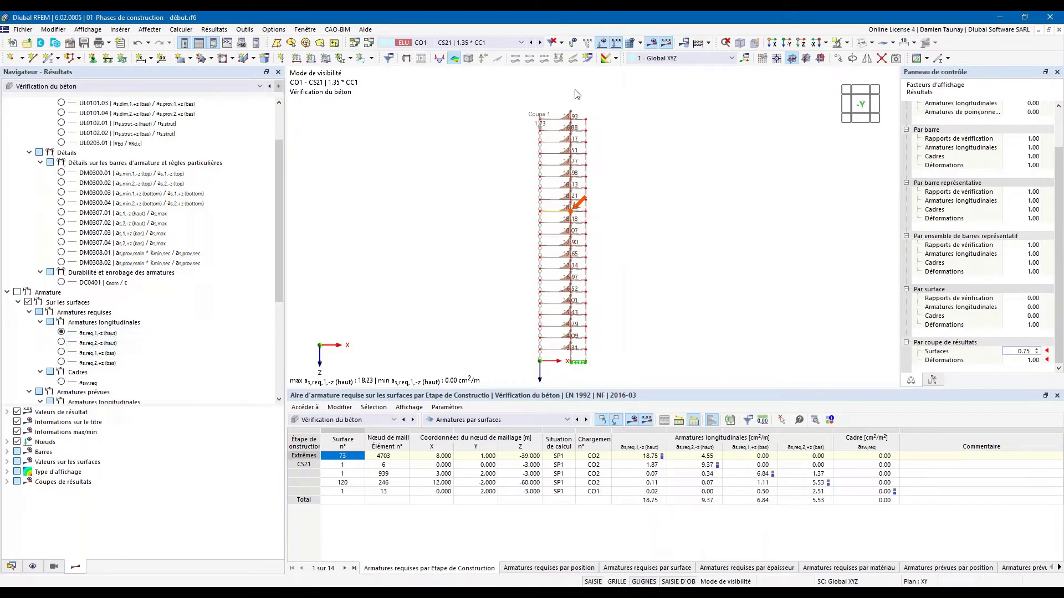
left_click(61, 353)
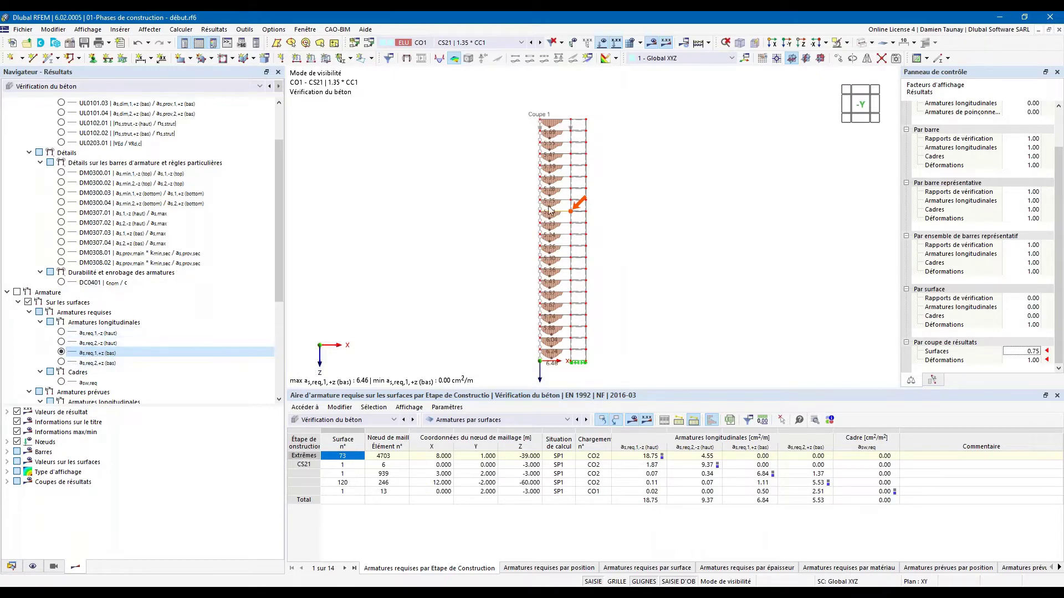
left_click(62, 343)
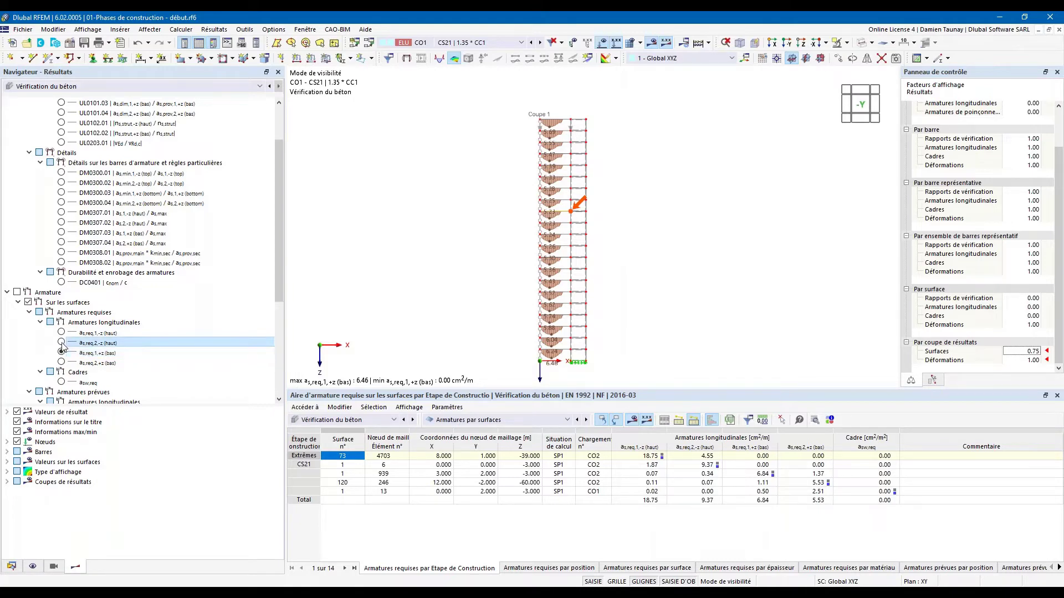
left_click(61, 362)
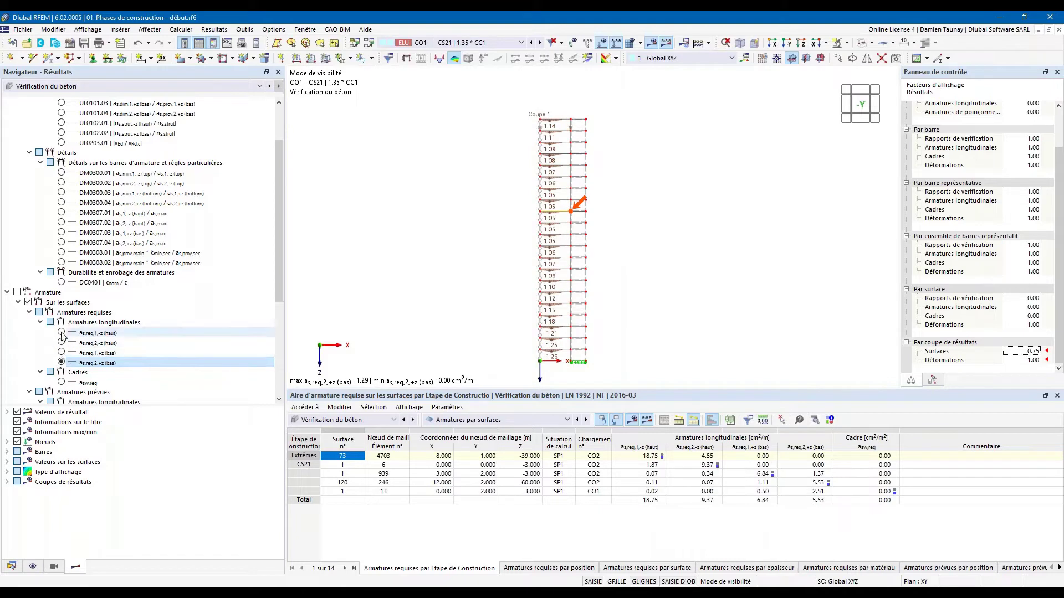
left_click(61, 333)
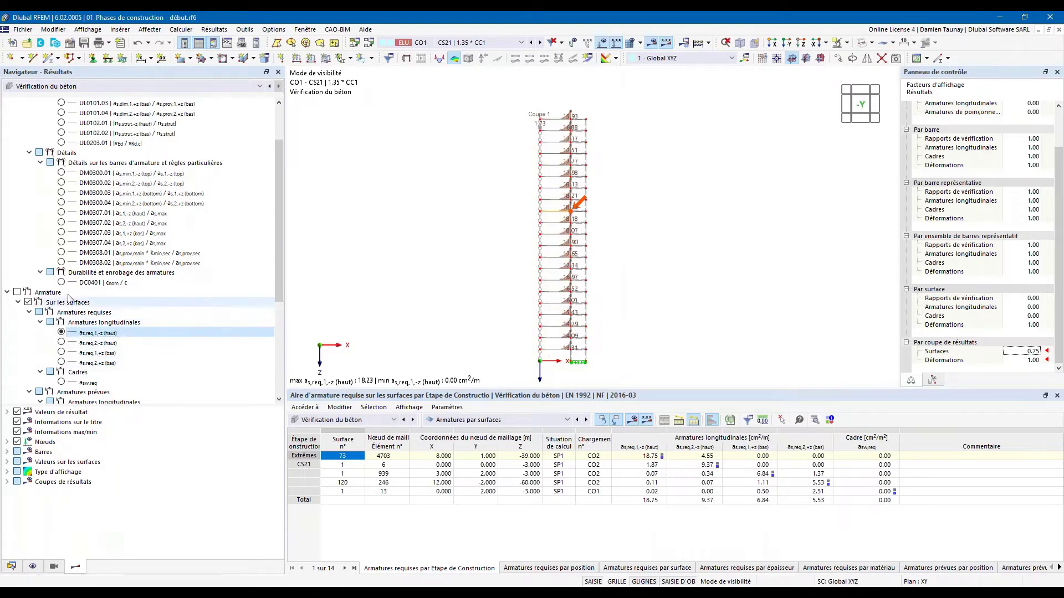
Step: Display the required reinforcement on the tower's surfaces and inspect it in 3D and along the -Y direction
scroll(61, 343, "up", 2)
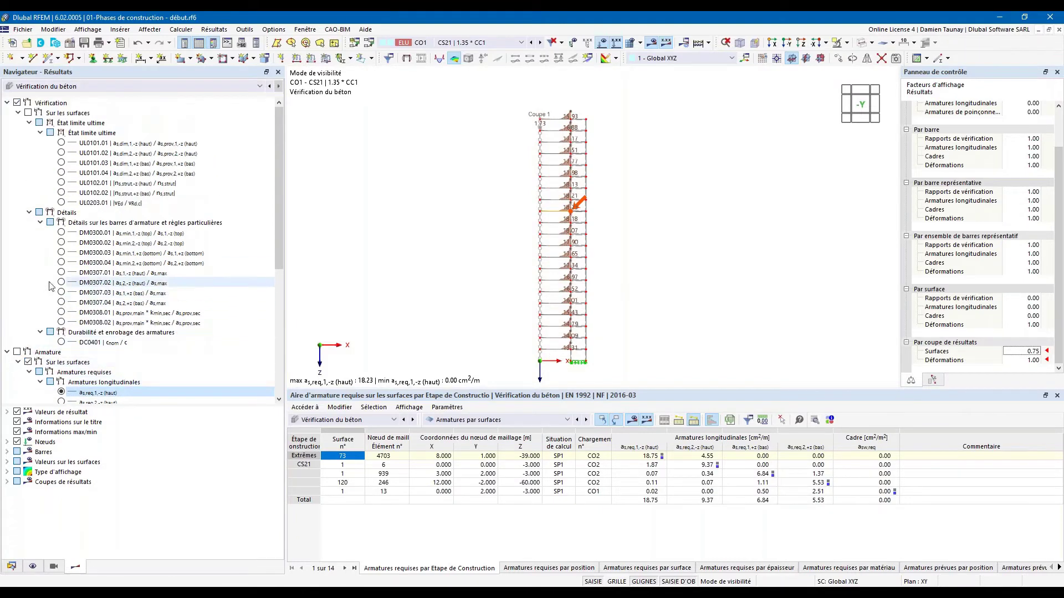
left_click(17, 351)
middle_click_drag(477, 262, 574, 367, "ctrl")
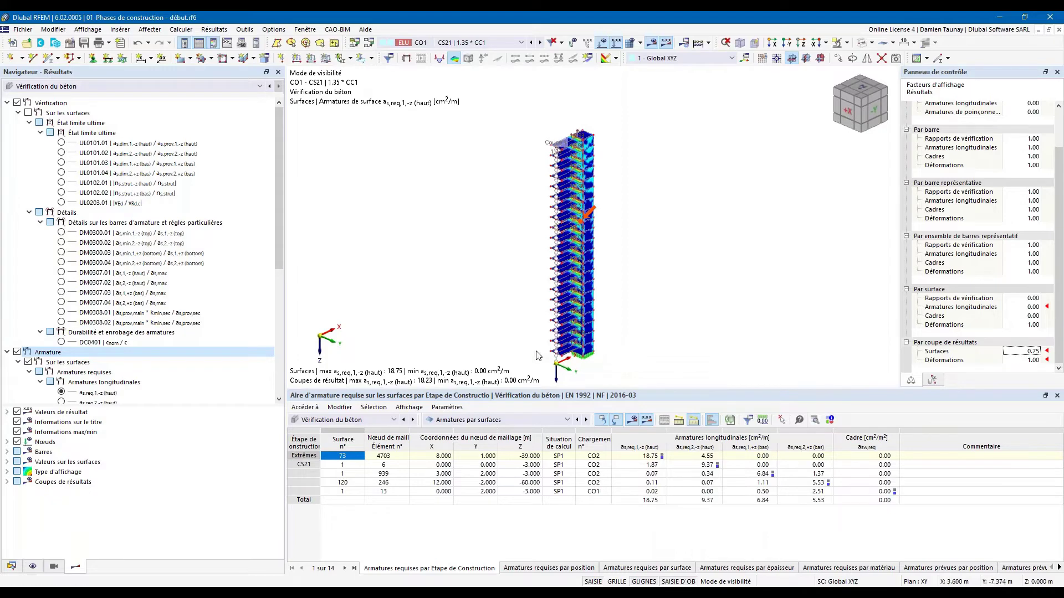
scroll(26, 256, "down", 3)
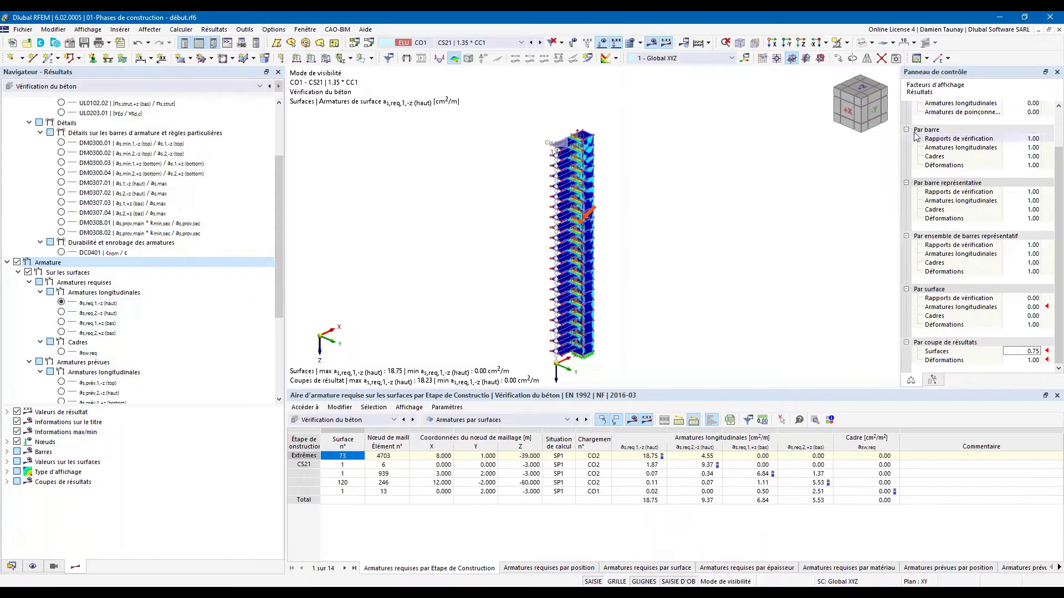
left_click(875, 111)
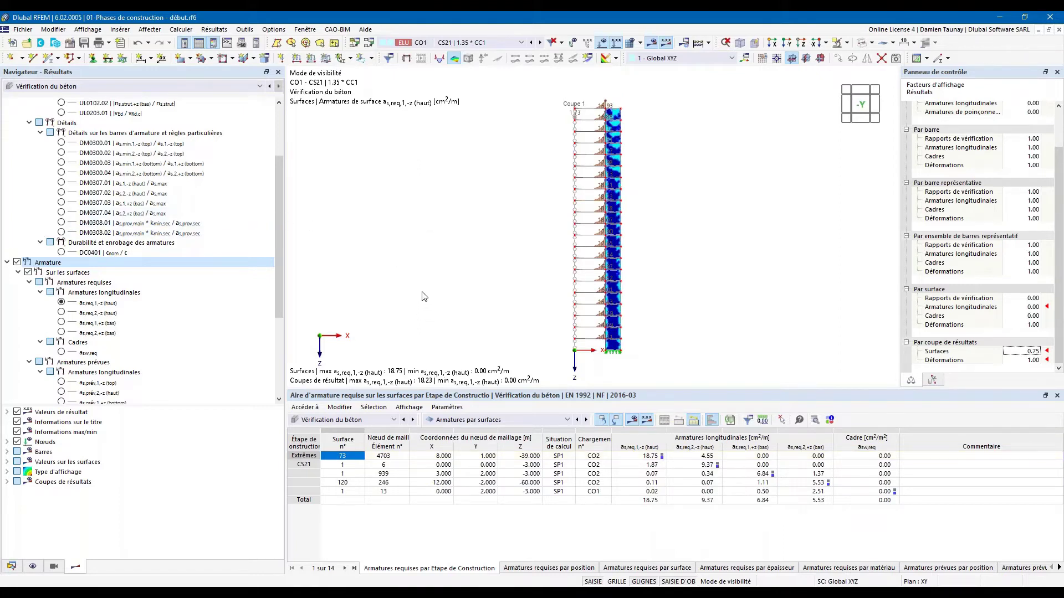
Step: Show construction phase CS1 - Début in the model and review its general settings without changing them
left_click(11, 566)
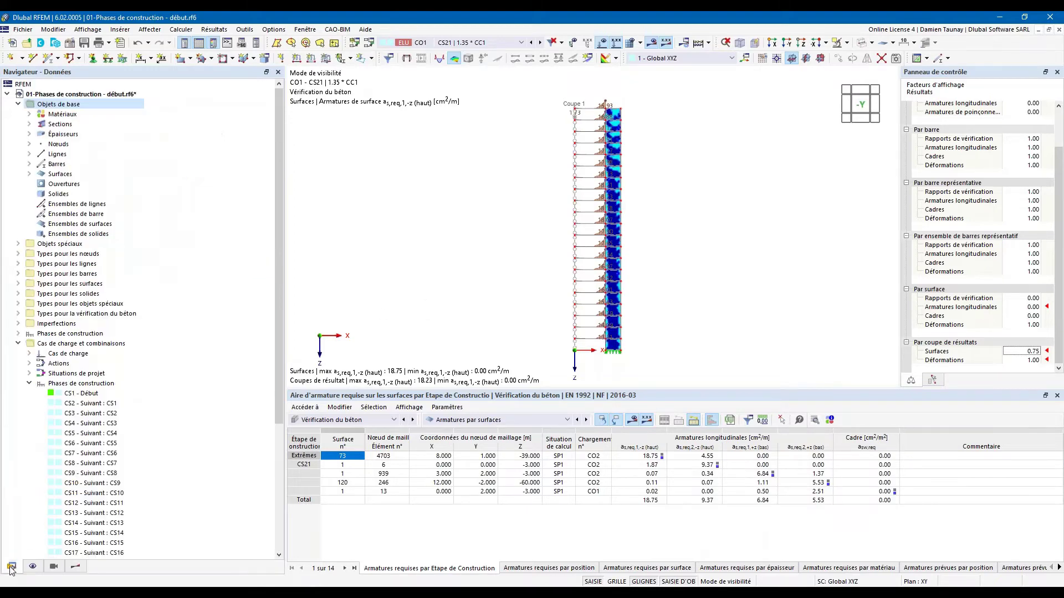
left_click(20, 343)
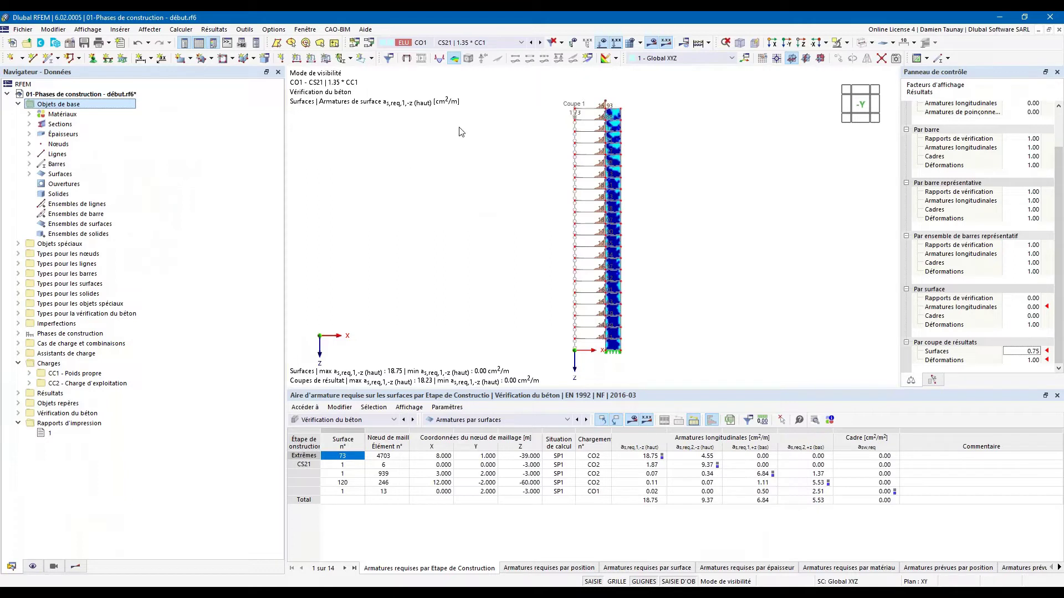
left_click(17, 334)
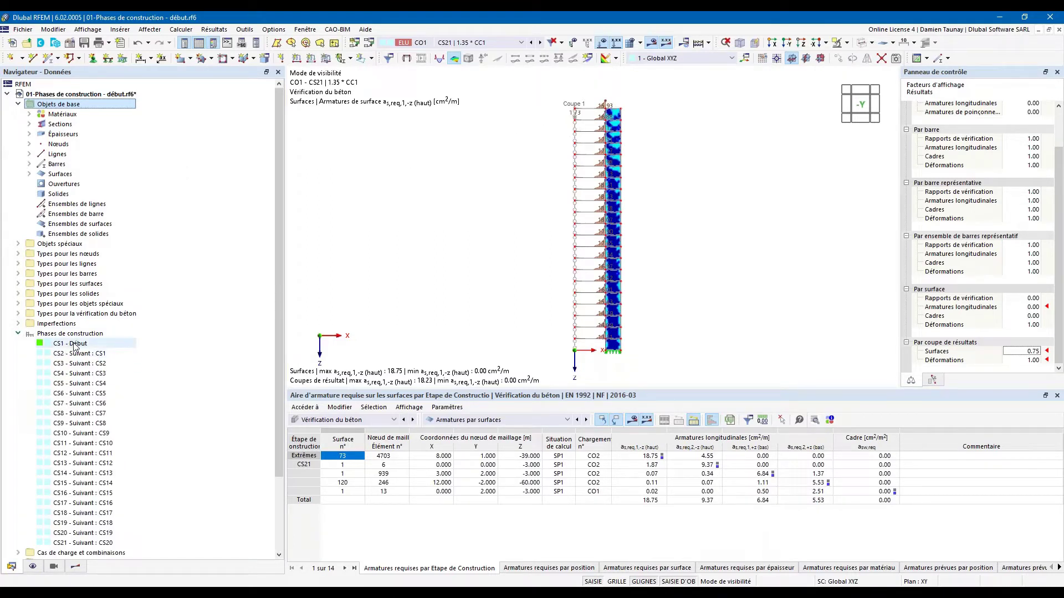
left_click(76, 344)
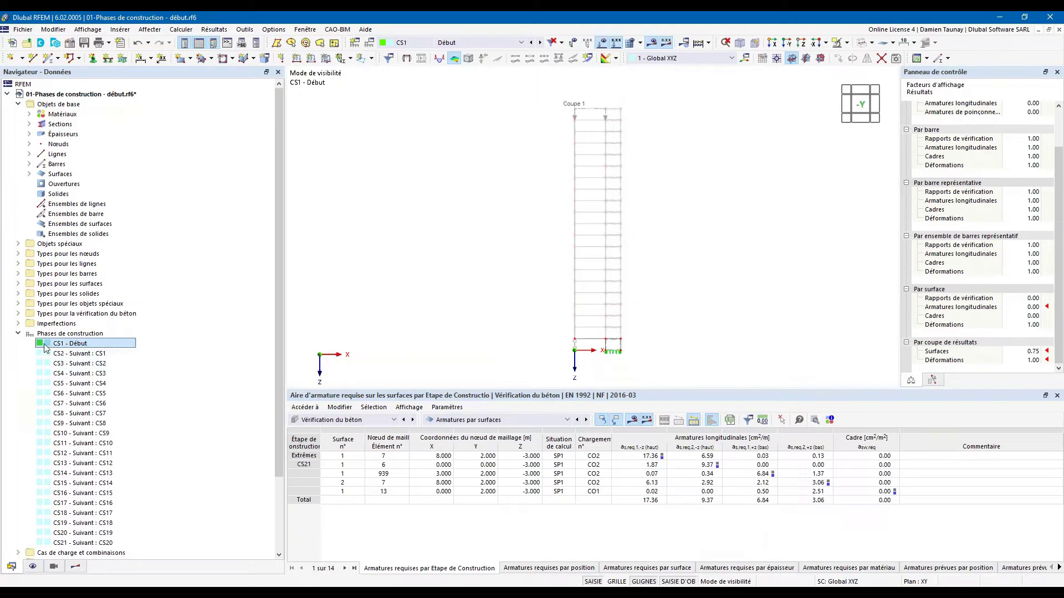
double_click(99, 347)
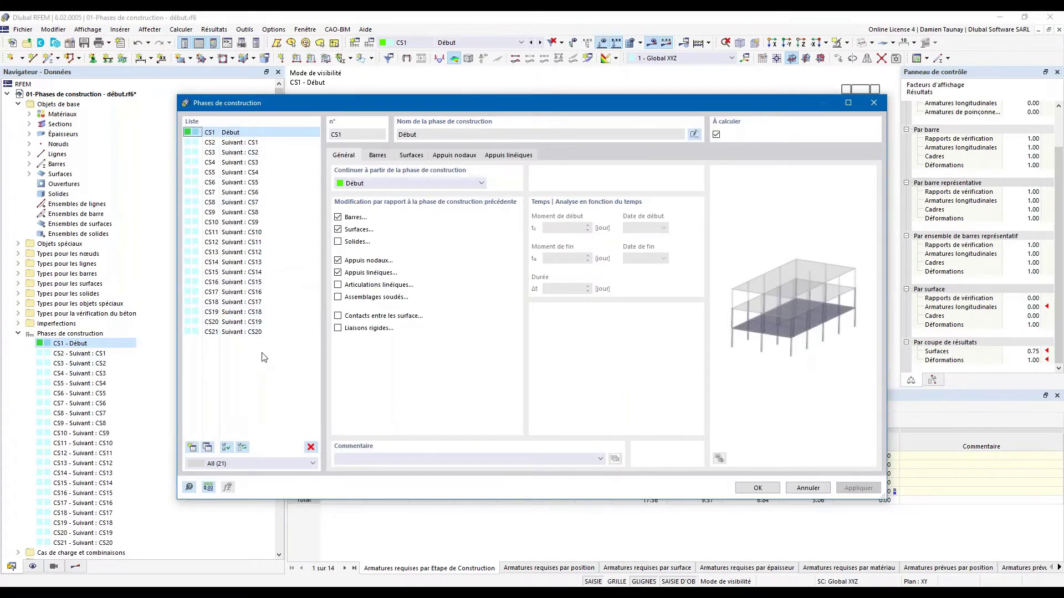
left_click(874, 103)
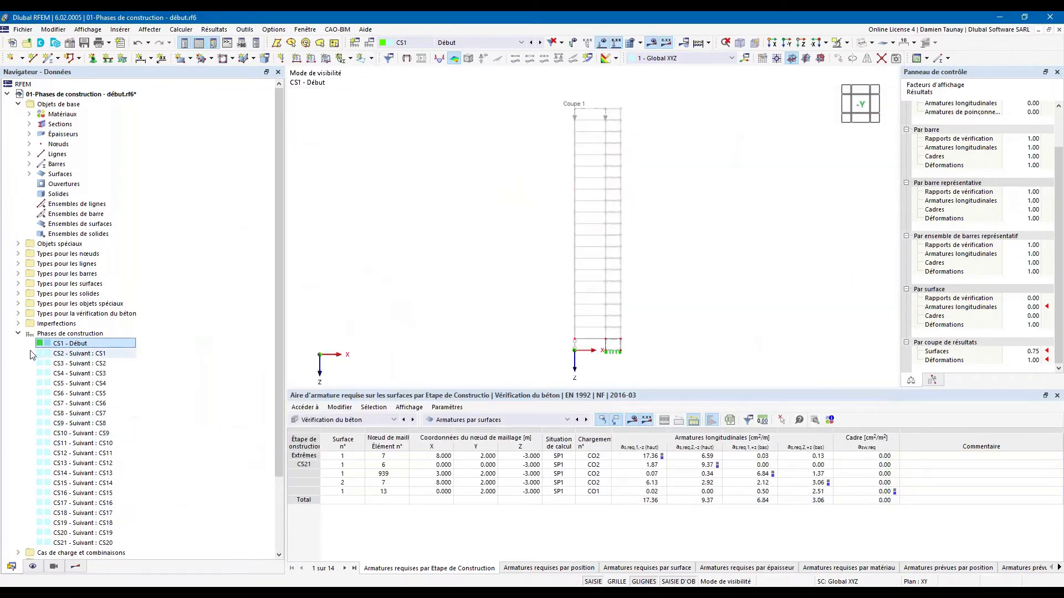
left_click(18, 334)
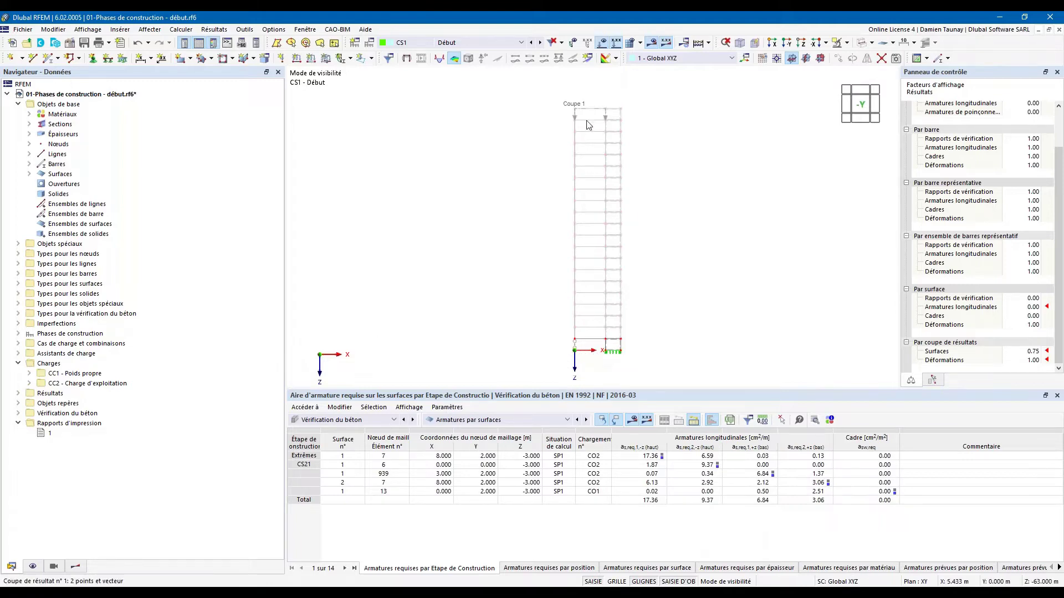
Step: Hide the axis system in the model view and return to the model data tree
left_click(32, 566)
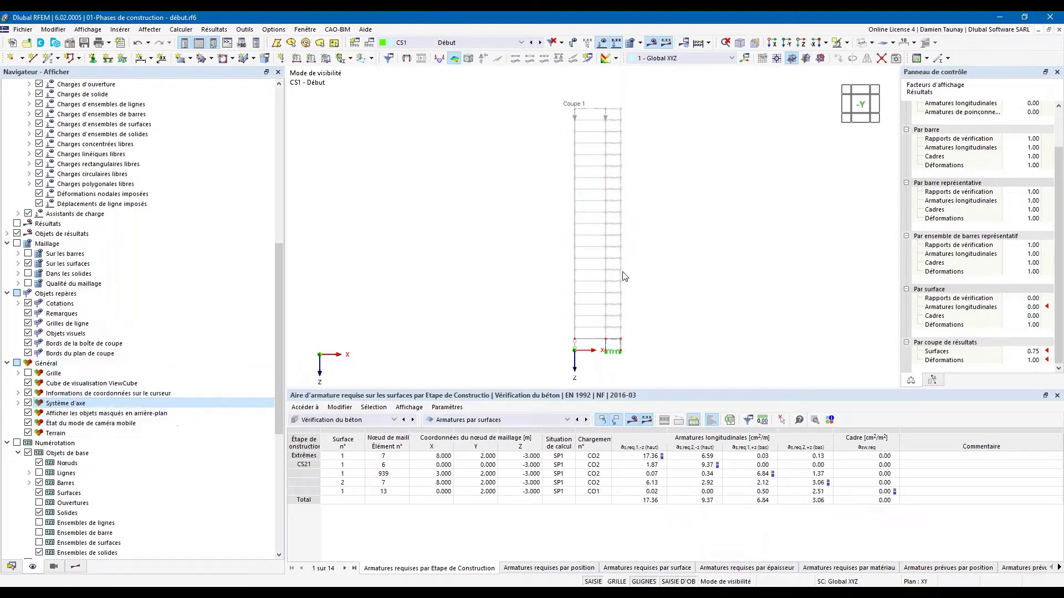
left_click(28, 403)
middle_click_drag(519, 314, 489, 319)
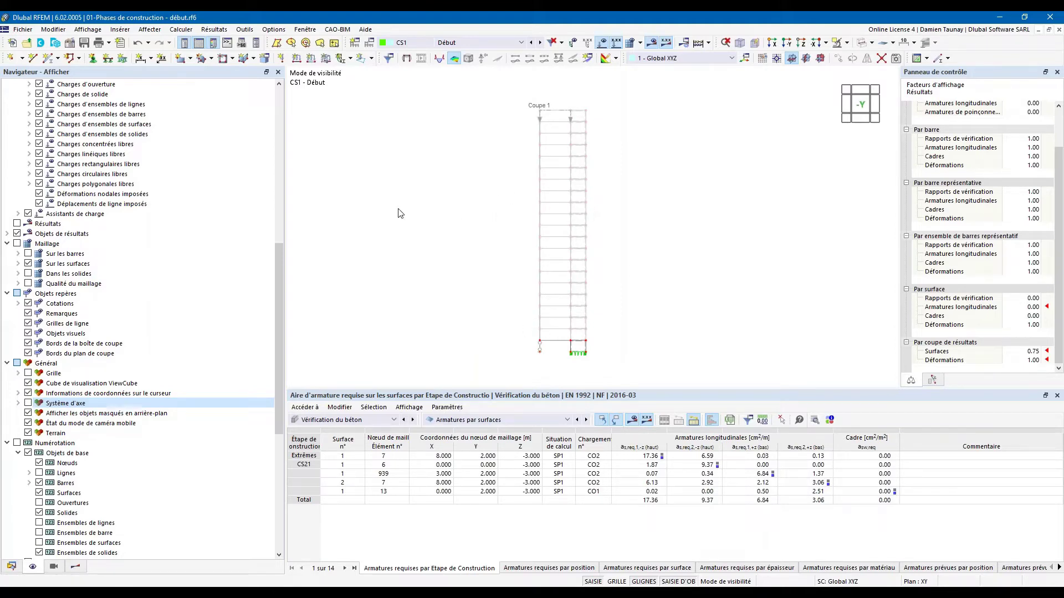
left_click_drag(283, 350, 275, 195)
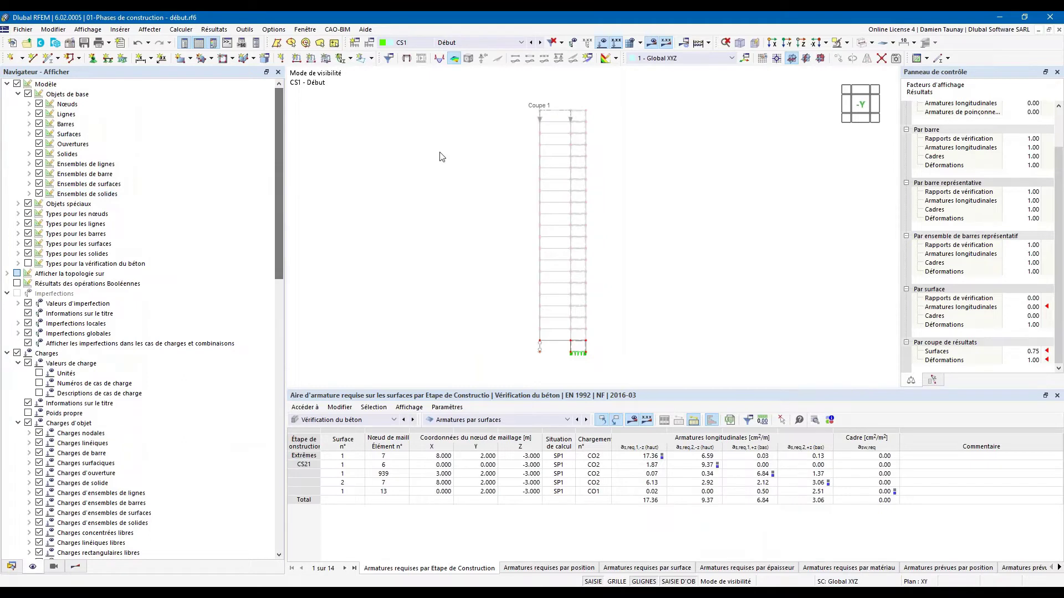
left_click(12, 566)
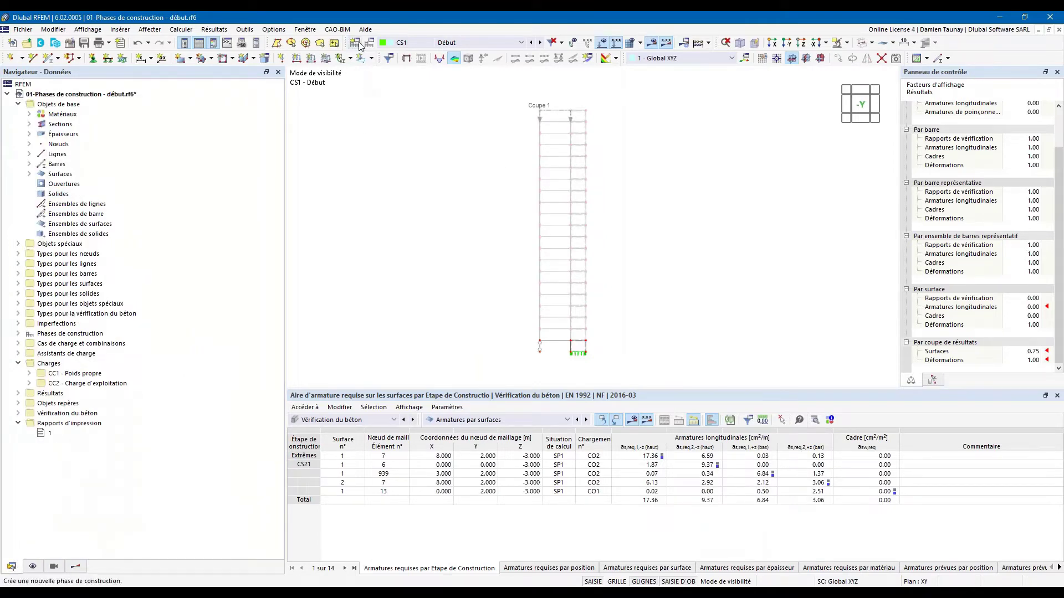
Step: Open a second window of the model and tile both windows as a mosaic
left_click(308, 33)
left_click(314, 56)
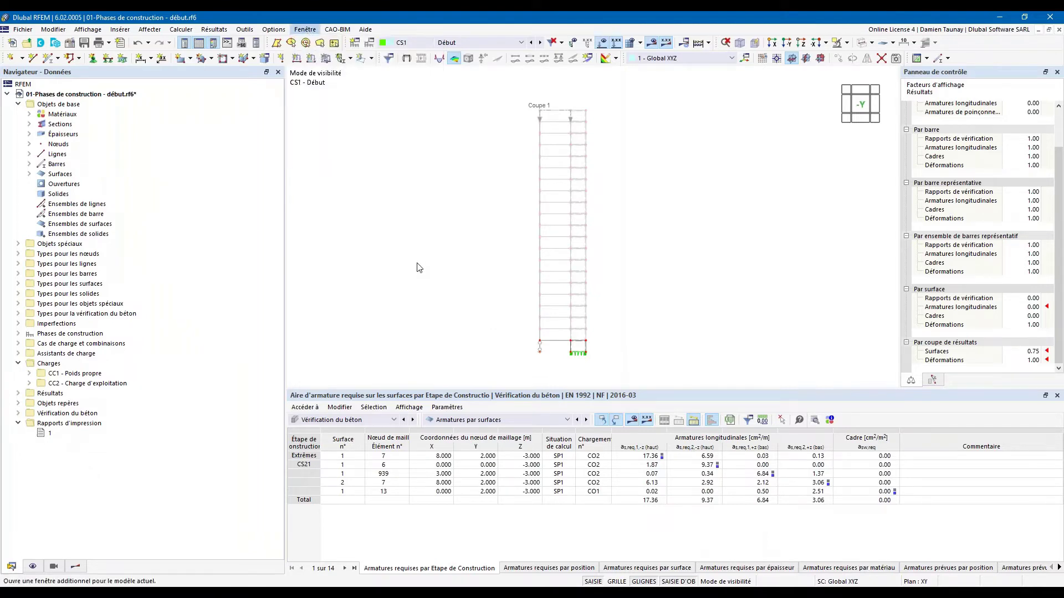
left_click(306, 30)
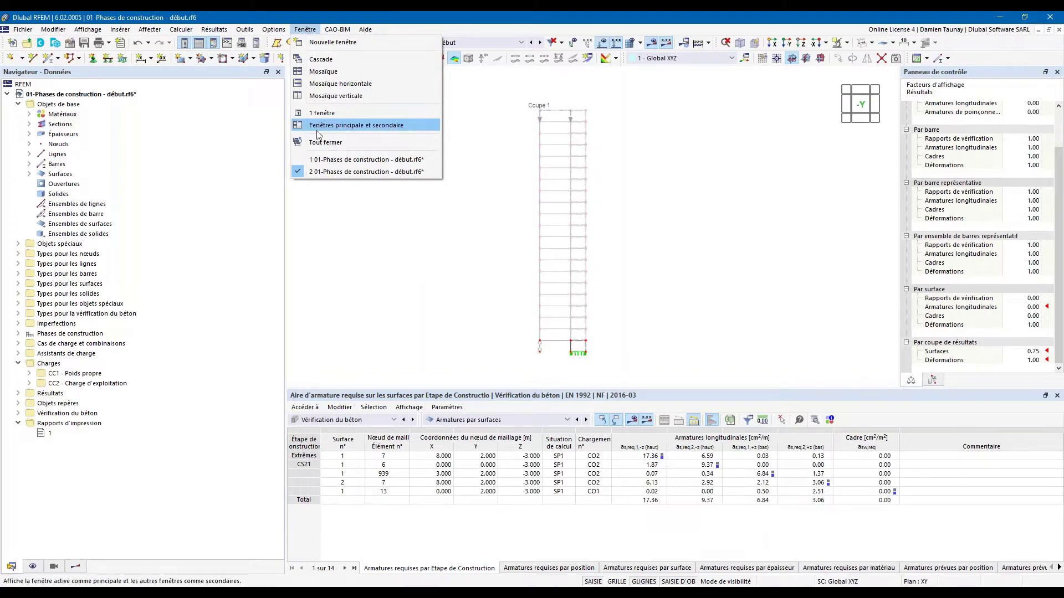
left_click(319, 72)
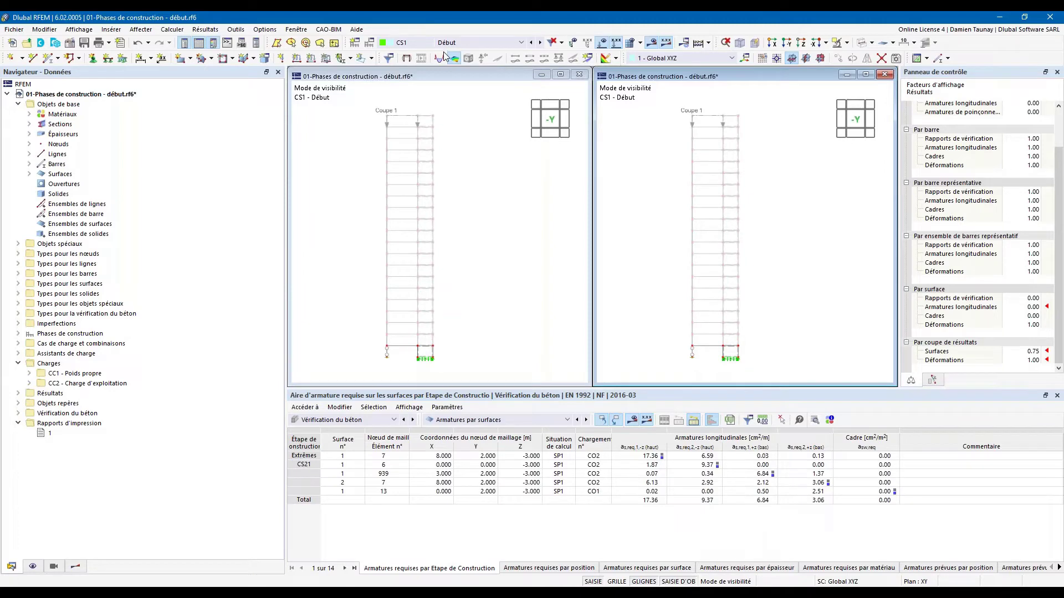
Step: Show combination CO1 (CS21 | 1.35 * CC1) in one of the two model windows with its static analysis results
left_click(521, 42)
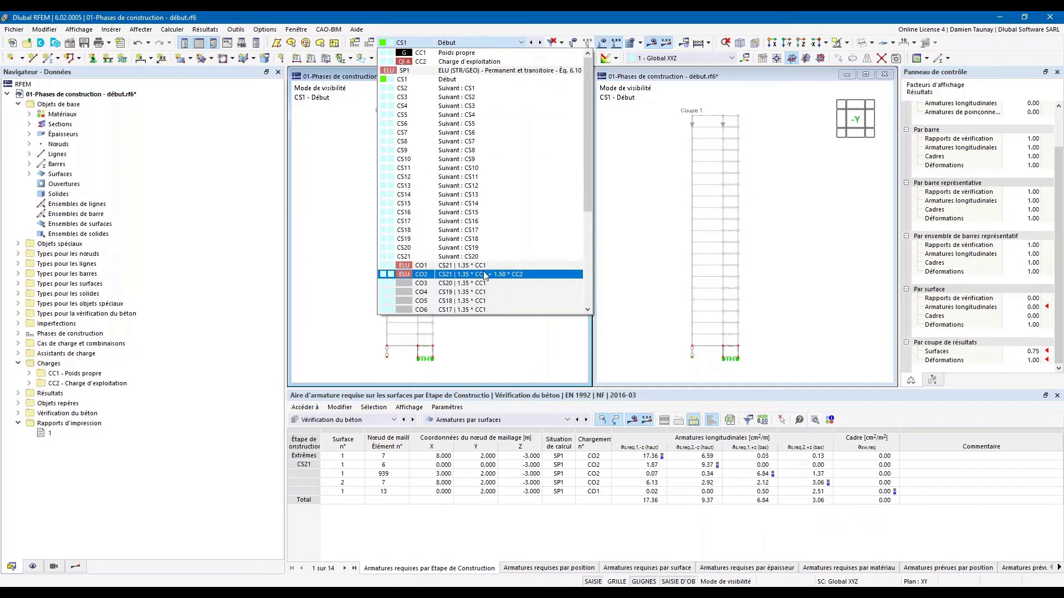
left_click(482, 267)
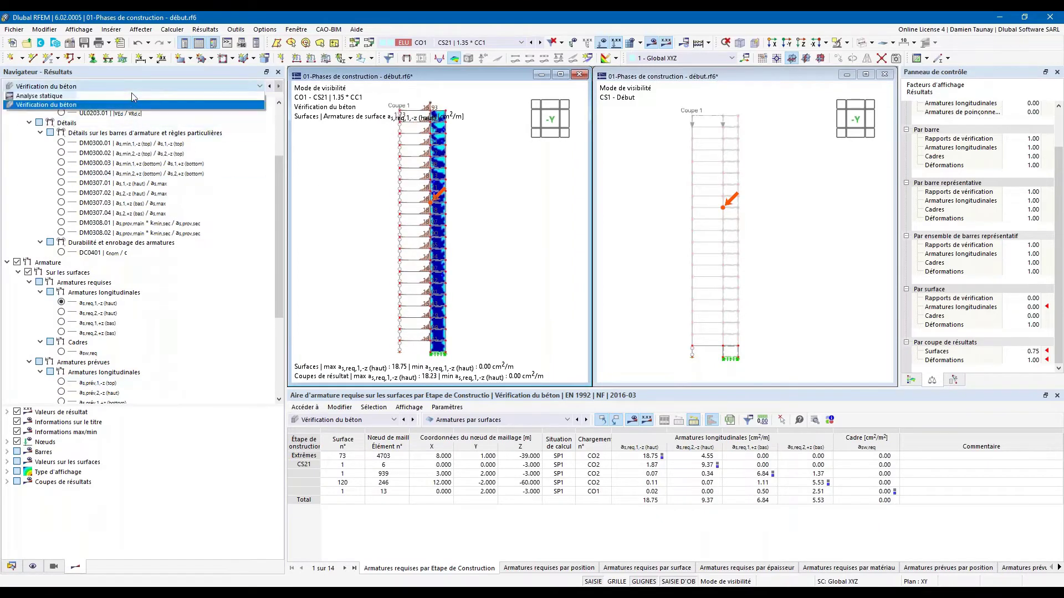
left_click(114, 86)
left_click(111, 96)
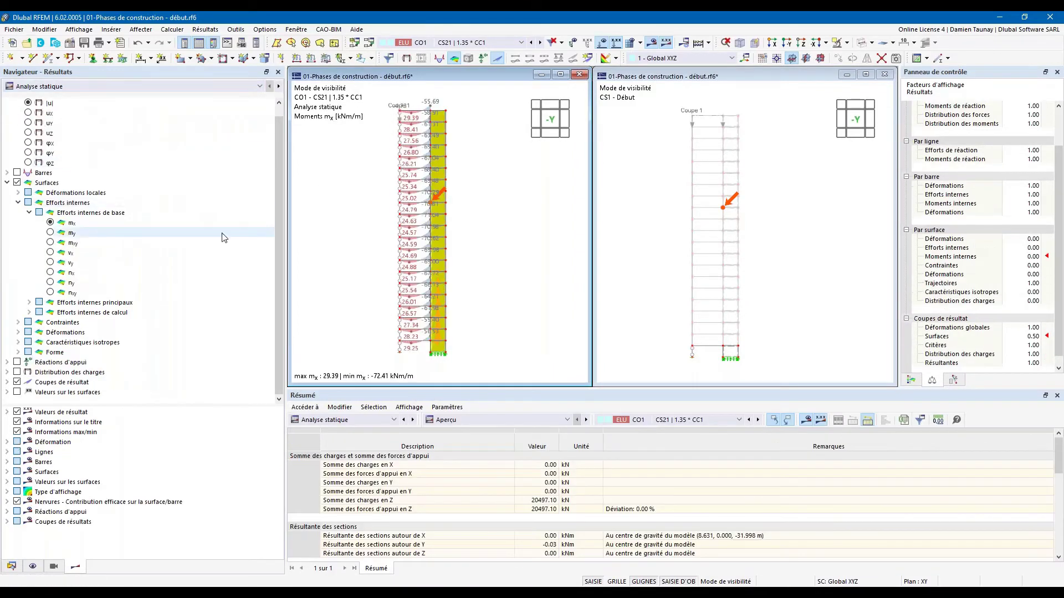
Step: Show the static analysis results of combination CO23 (1.35 * CC1) in the second model window
scroll(223, 236, "up", 1)
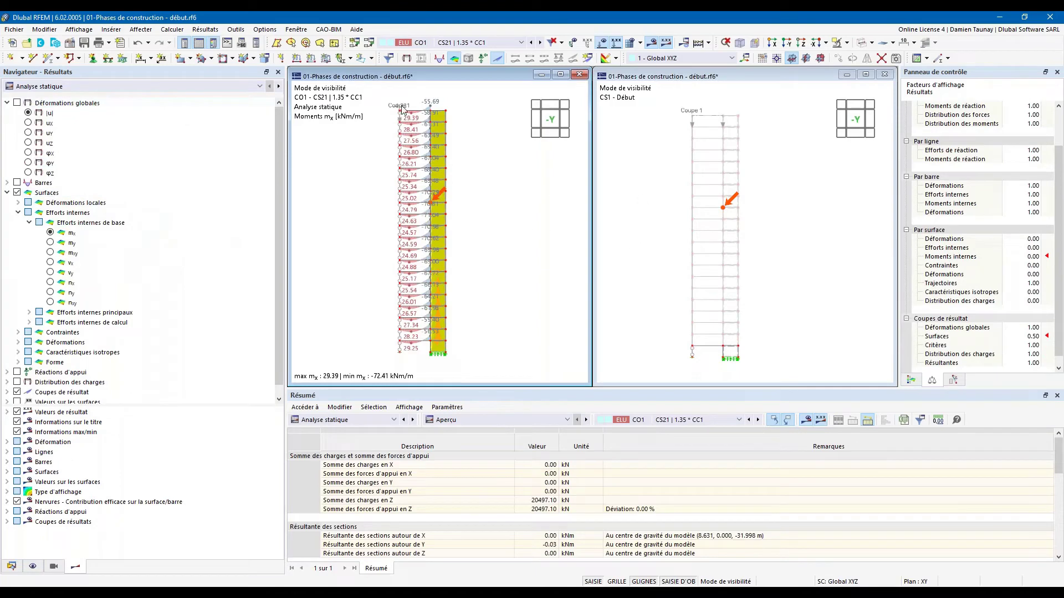
left_click(388, 43)
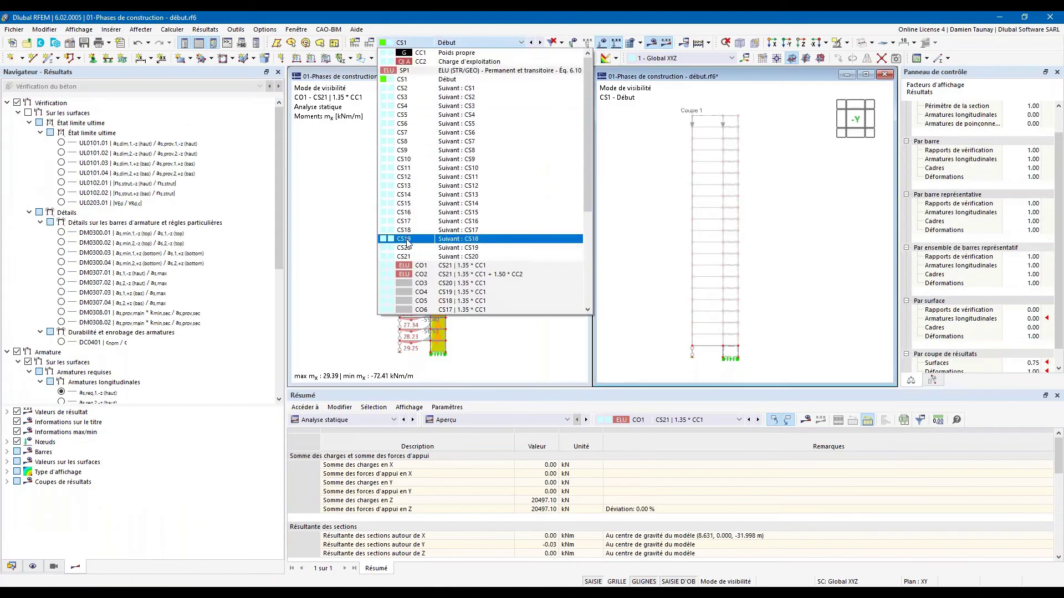
scroll(416, 276, "down", 6)
left_click(450, 303)
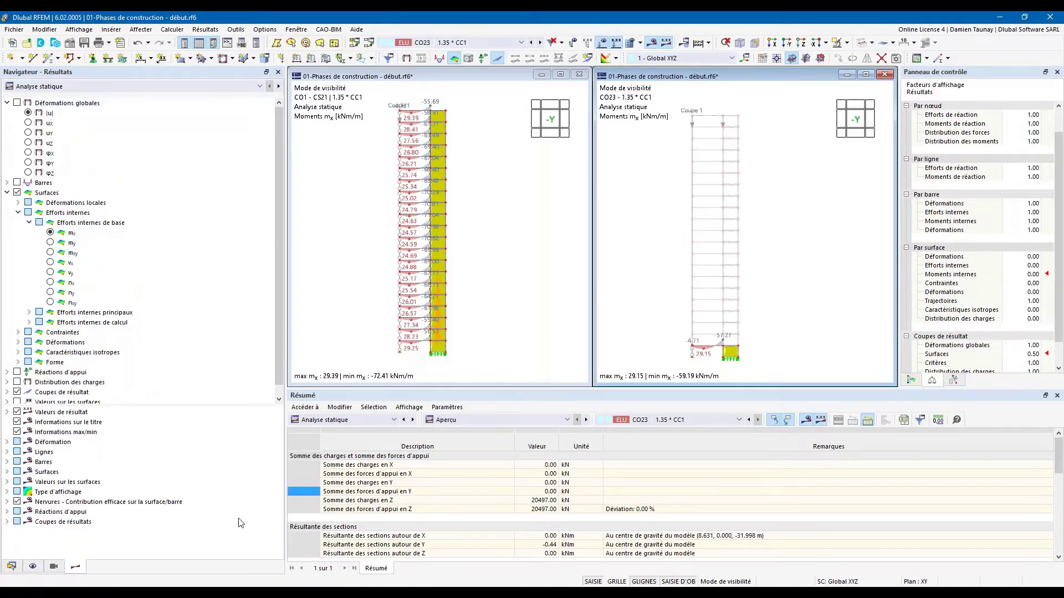
Step: Switch the second model window to combination CO22 (CS1 | 1.35 * CC1)
left_click(12, 568)
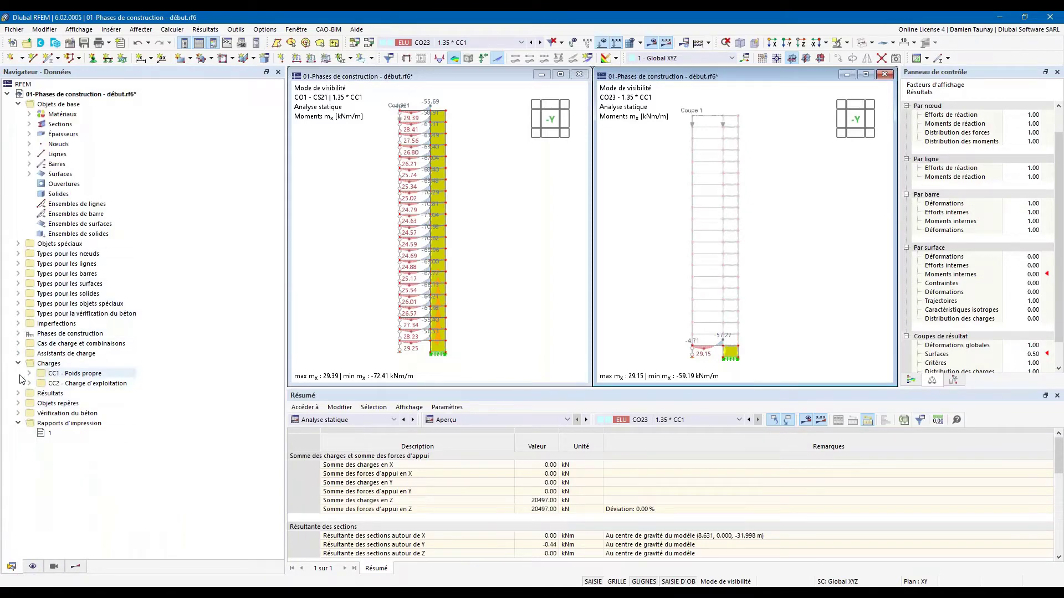
left_click(491, 42)
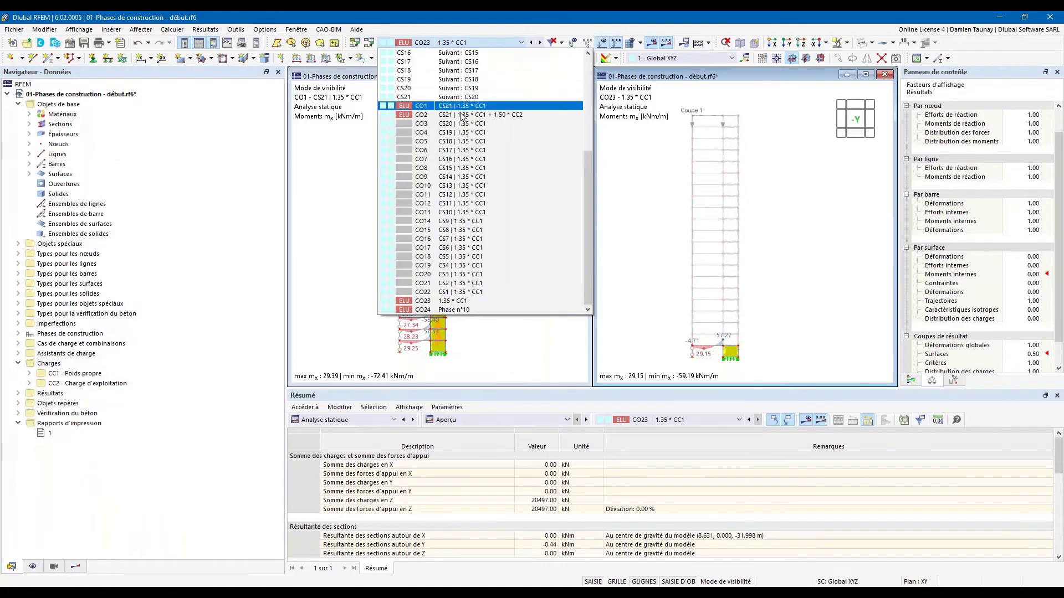
left_click(465, 294)
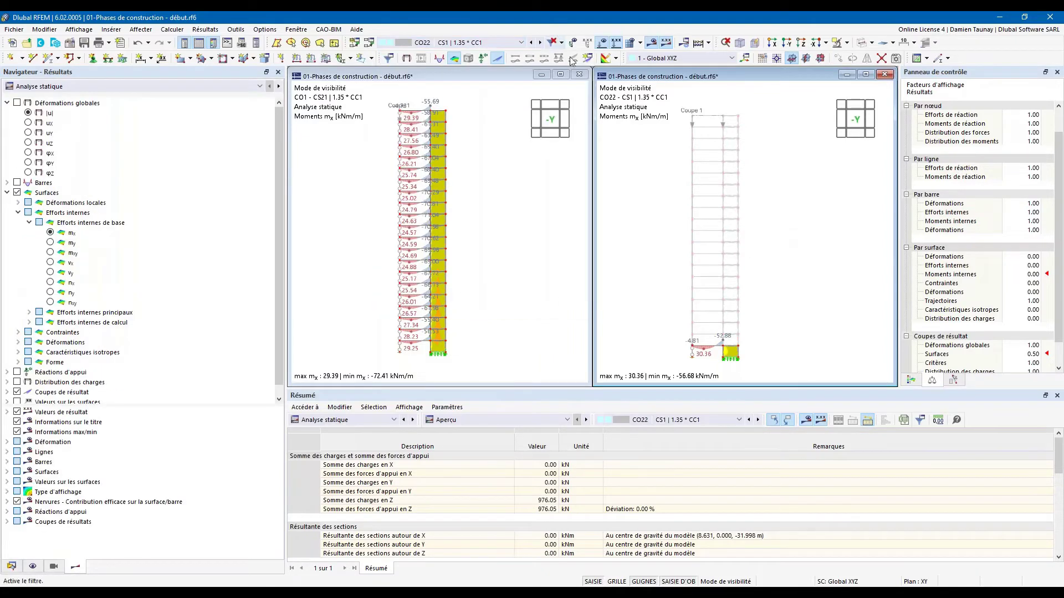
Step: Cancel visibility mode in the second model window so all objects are shown, and display combination CO23 (1.35 * CC1) there
left_click(847, 43)
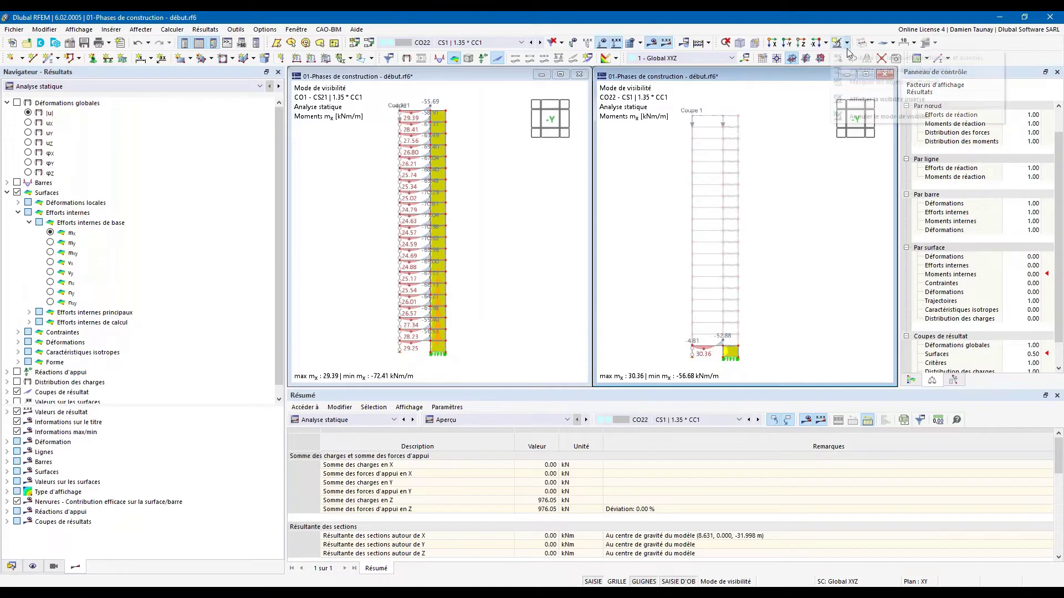
left_click(884, 116)
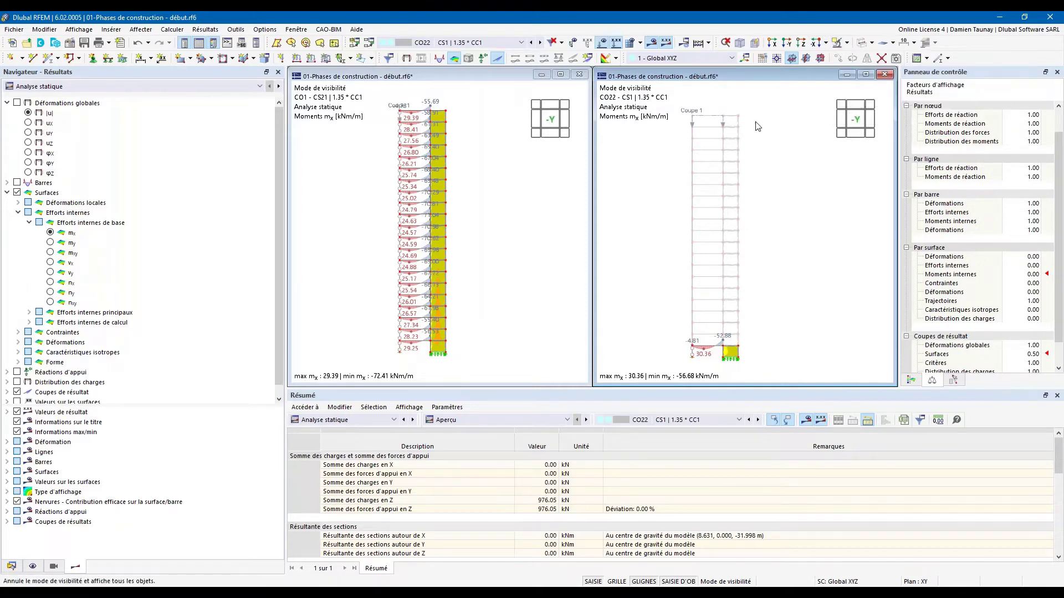
left_click(521, 44)
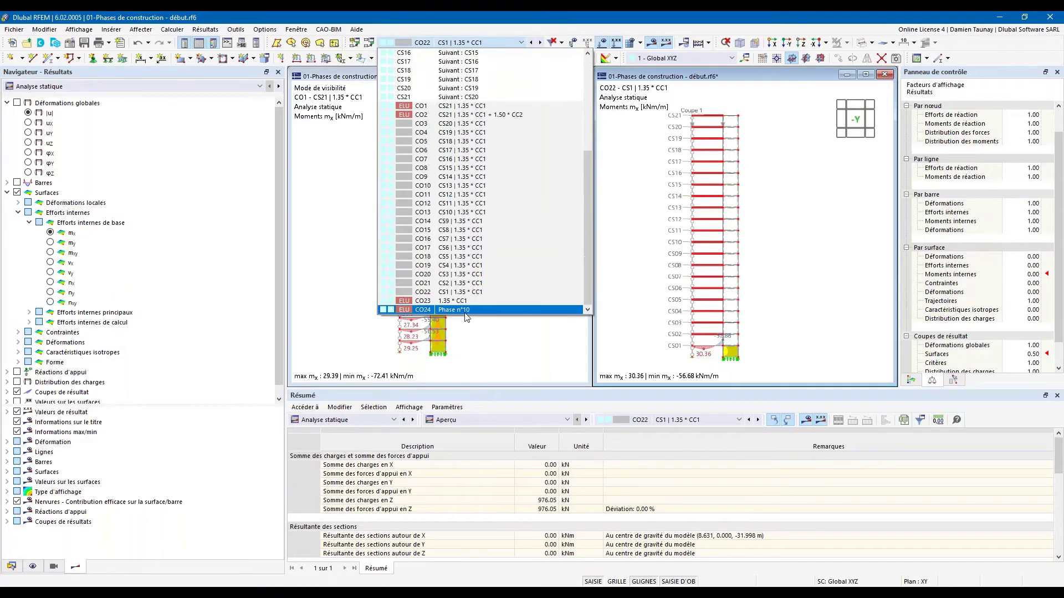
left_click(464, 305)
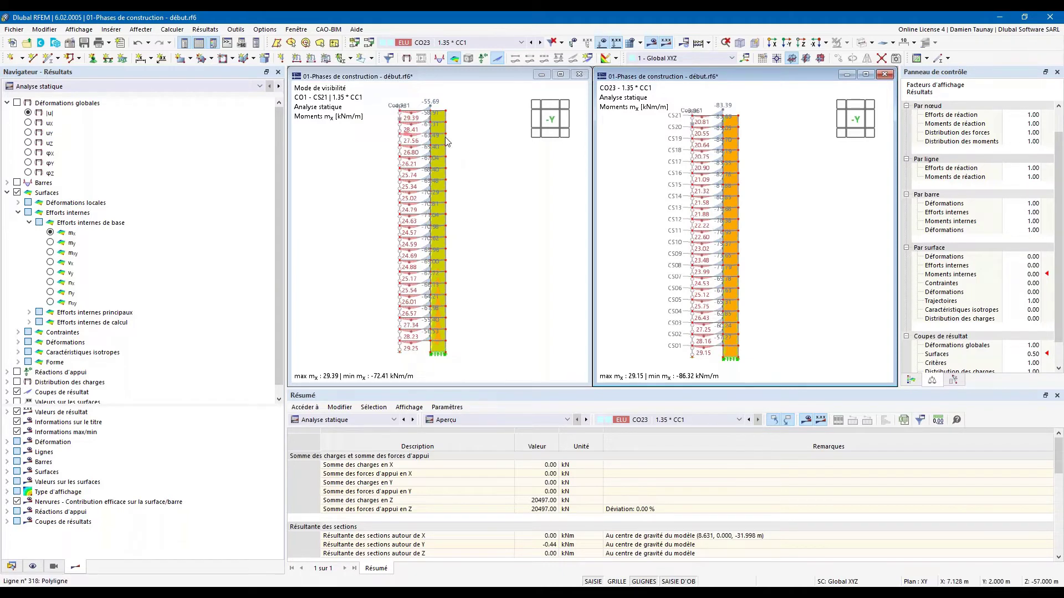
Step: Display the global deformations |u| for CO23 and CO1 in their windows, with the CO1 model in the -Y view
left_click(16, 103)
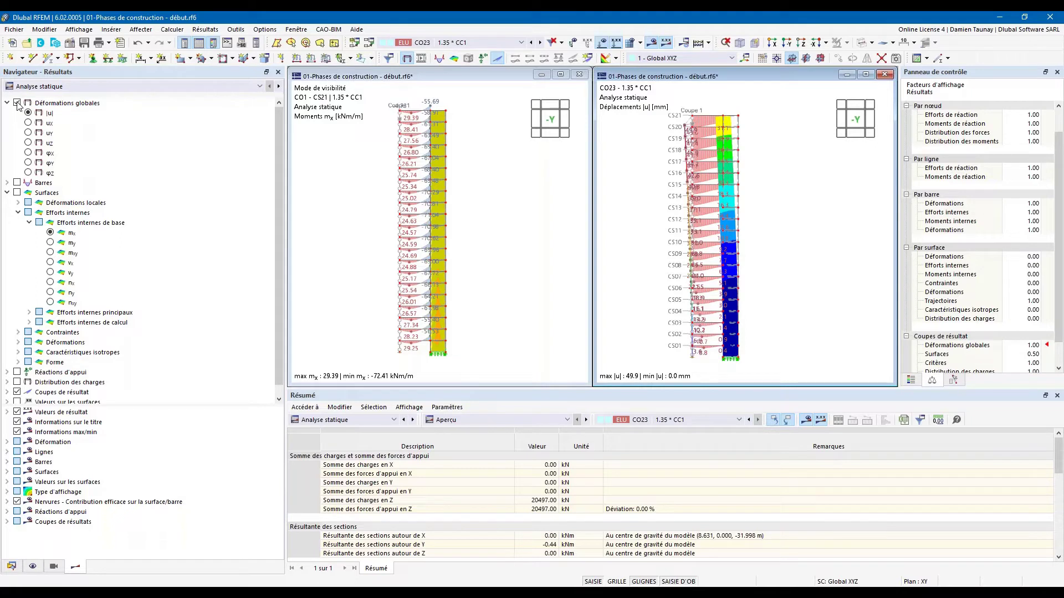
left_click(423, 225)
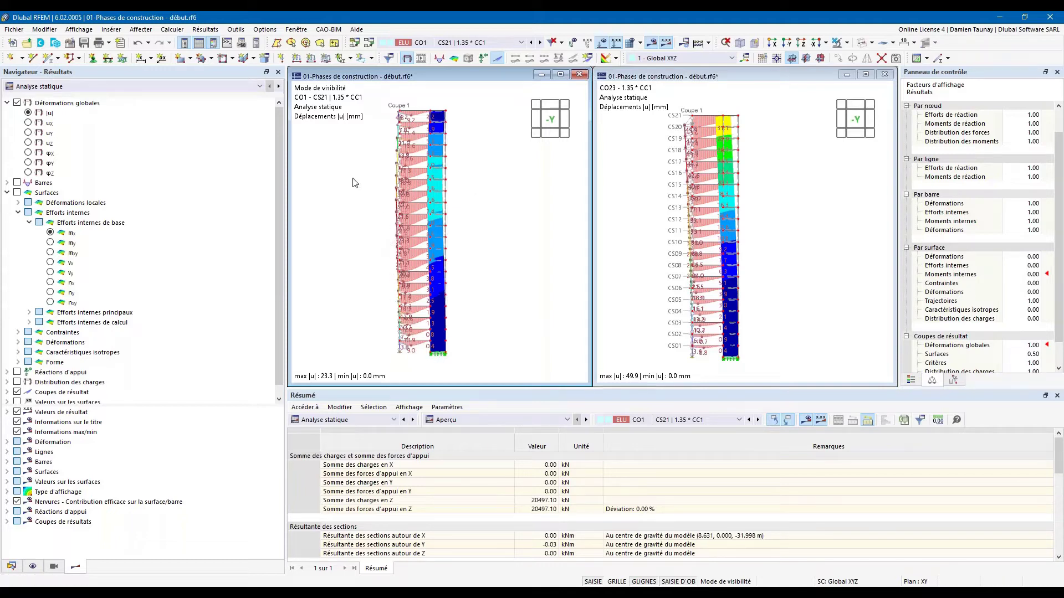
left_click(550, 123)
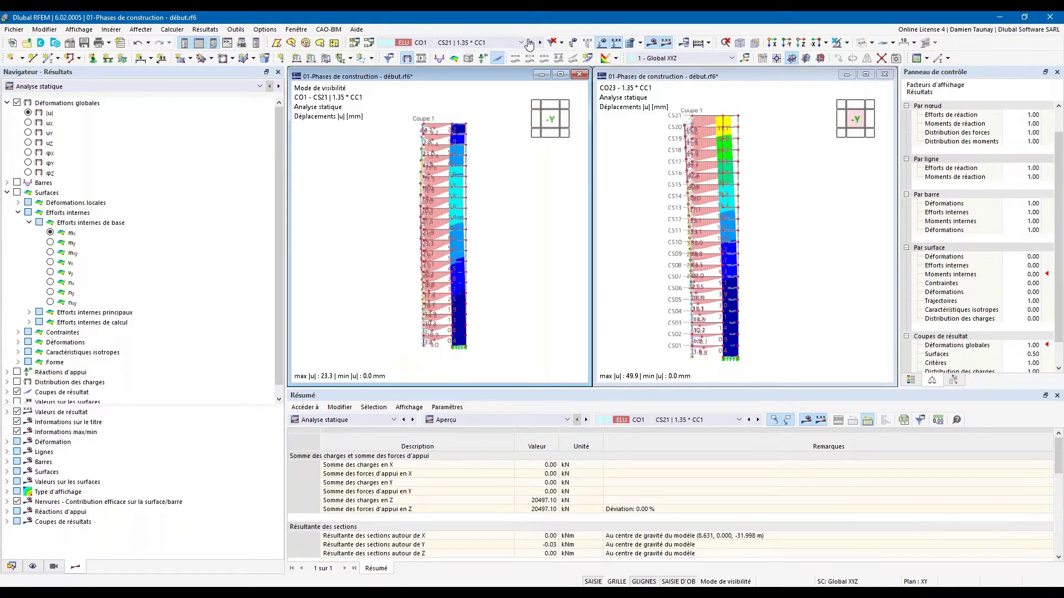
Step: Hide the loads and results in the CO23 window, and hide the results in the CO1 window
left_click(602, 45)
left_click(601, 44)
left_click(651, 44)
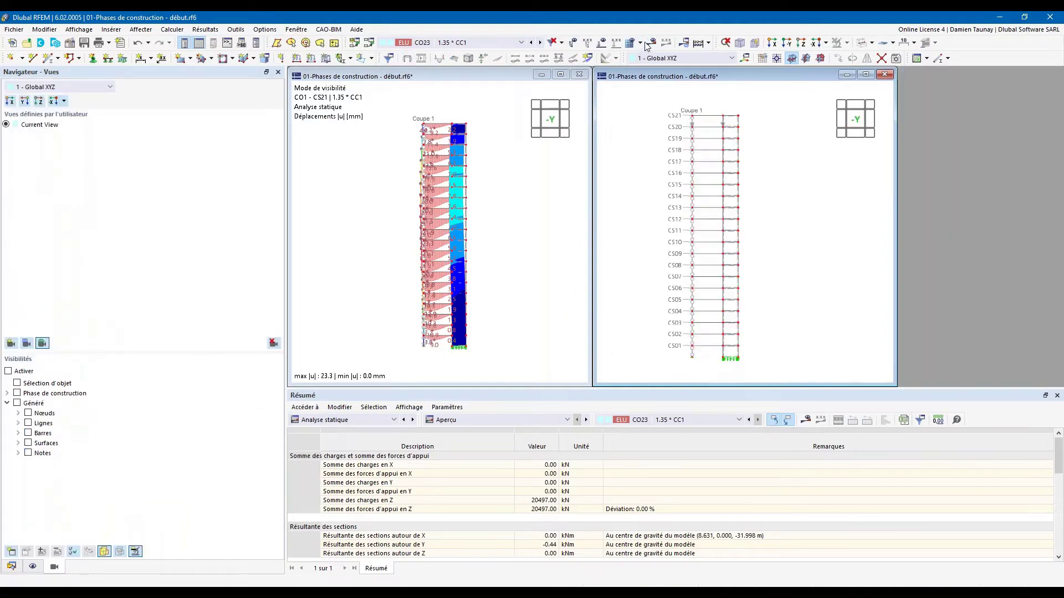
left_click(589, 65)
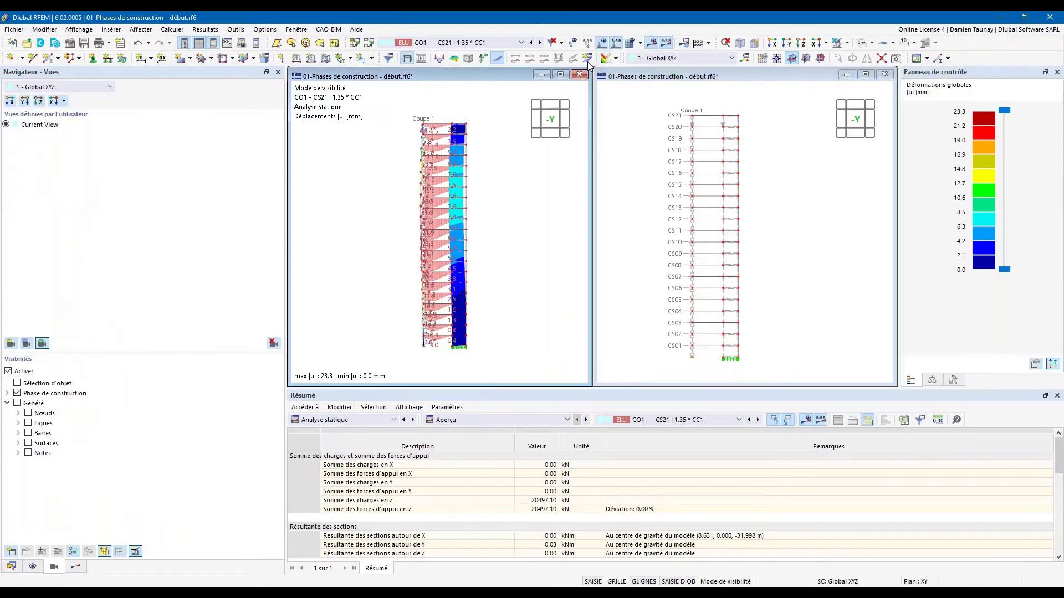
left_click(653, 44)
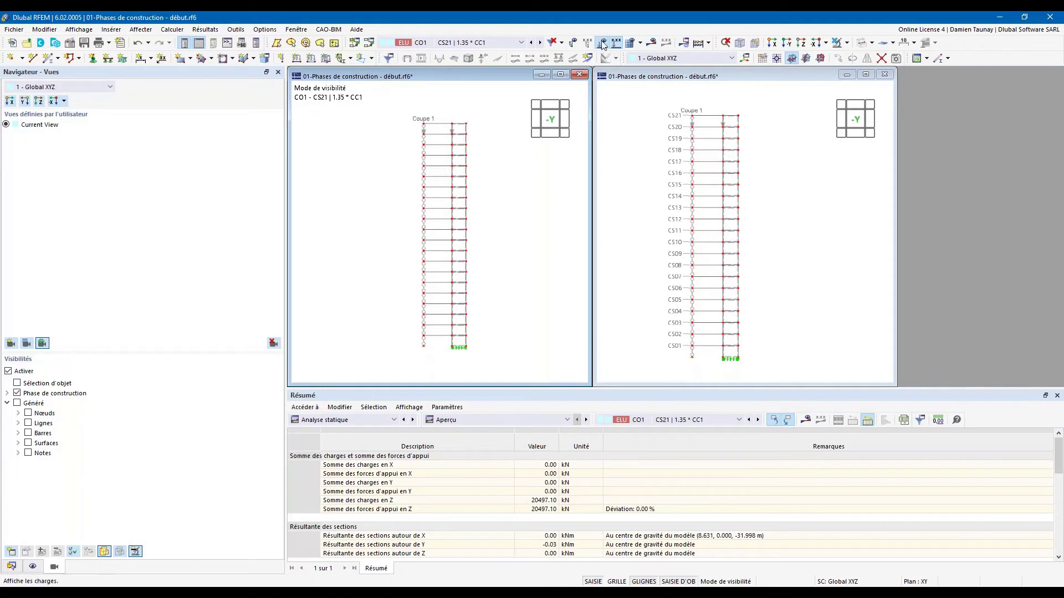
Step: Show construction stage CS1 in the first view window and CS2 in the second view window
left_click(521, 42)
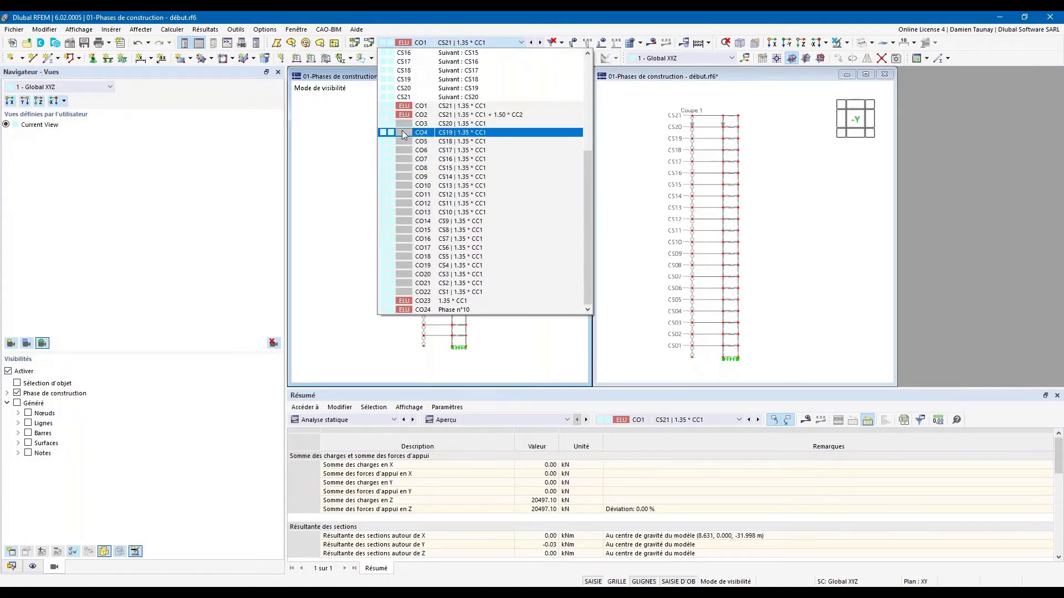
scroll(441, 221, "up", 5)
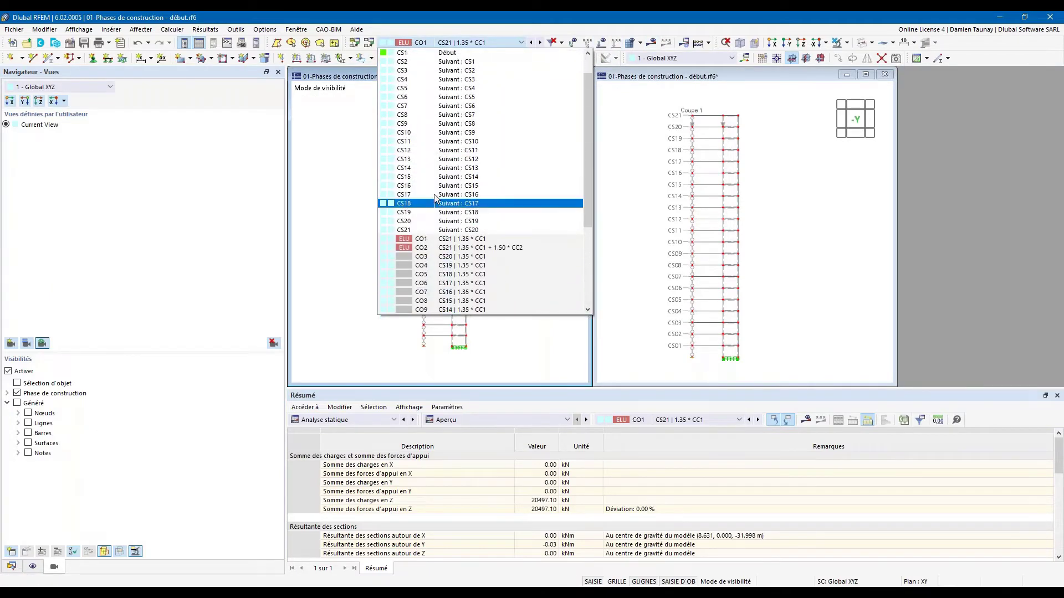
scroll(442, 220, "up", 1)
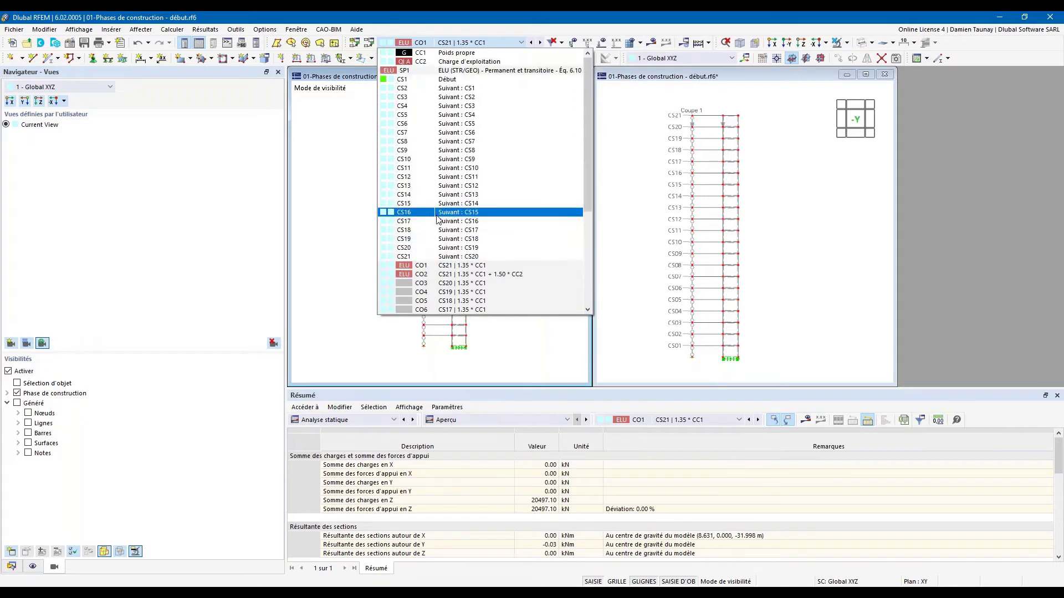
left_click(448, 83)
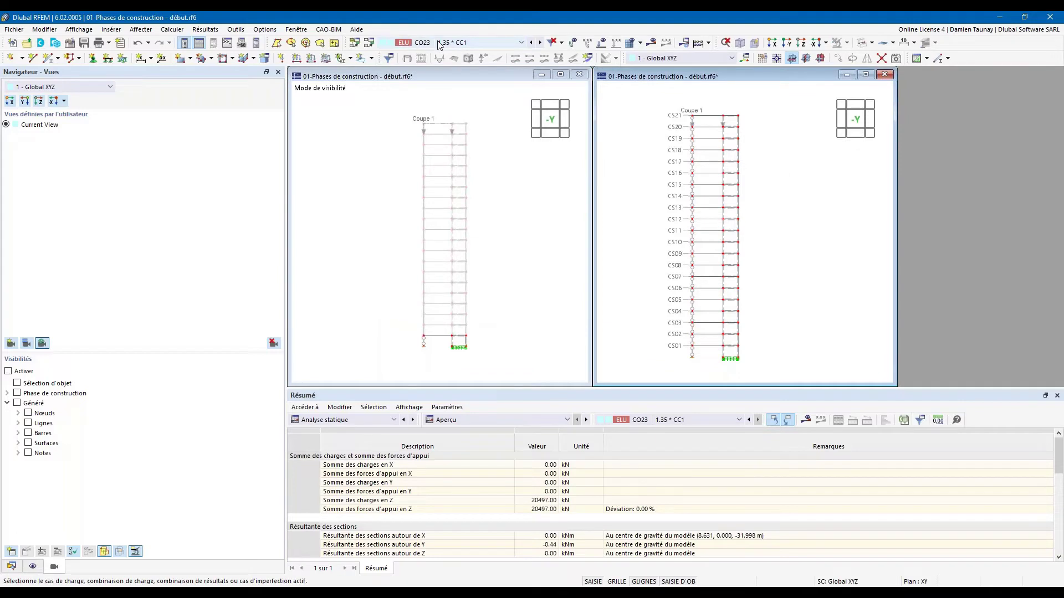
left_click(437, 43)
scroll(446, 98, "up", 6)
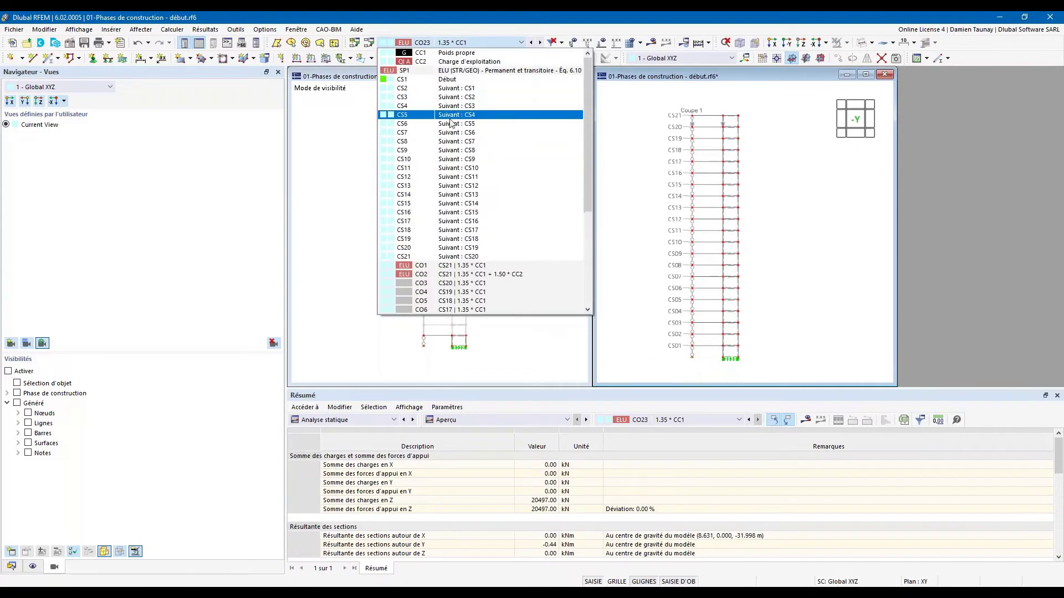
left_click(407, 89)
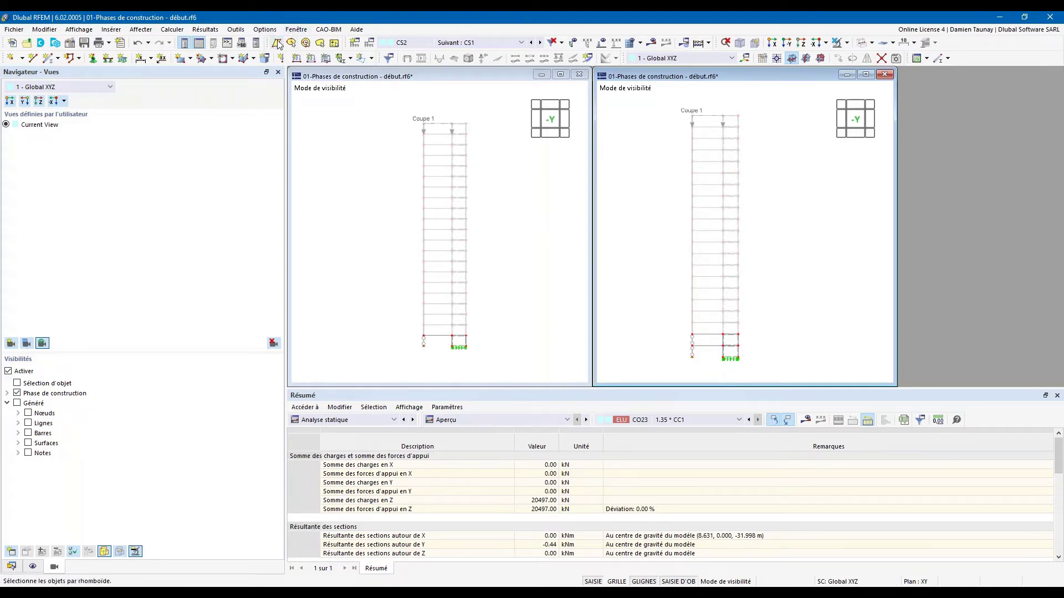
Step: Open two additional view windows of the model and tile all four windows vertically side by side
left_click(296, 30)
left_click(306, 47)
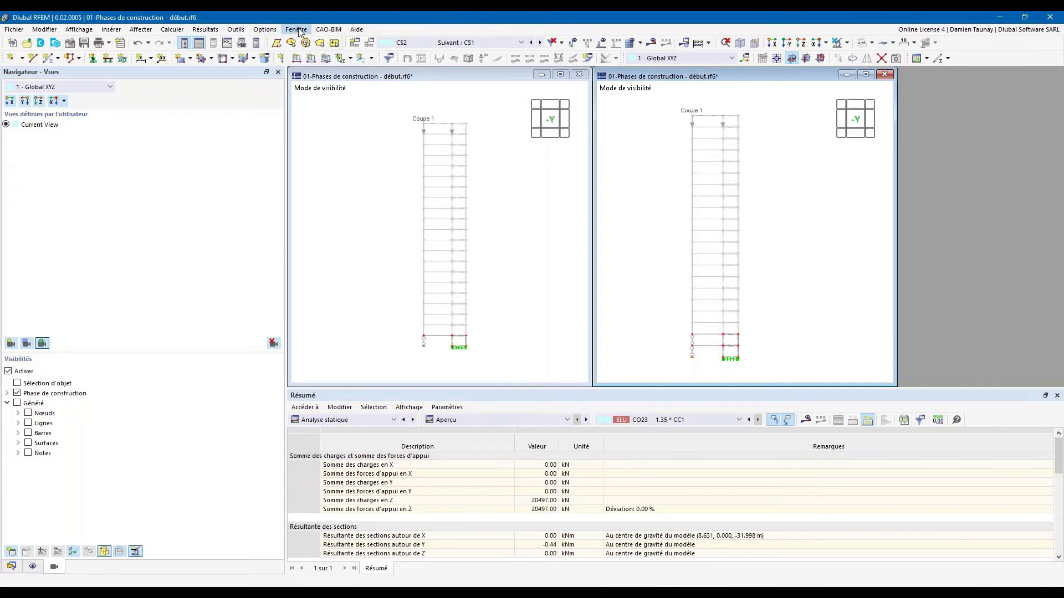
left_click(296, 30)
left_click(308, 47)
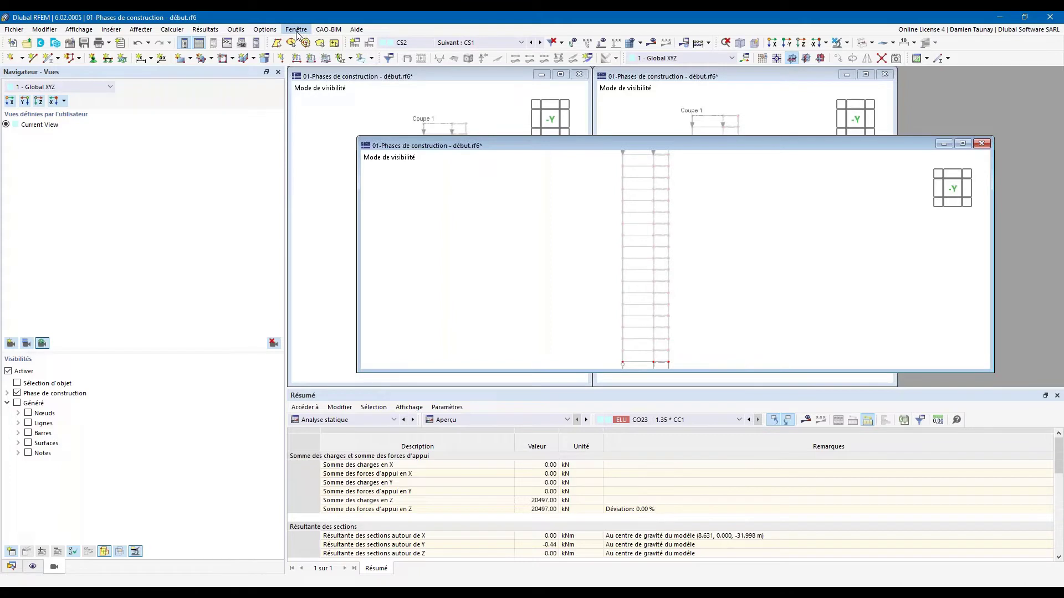
left_click(296, 29)
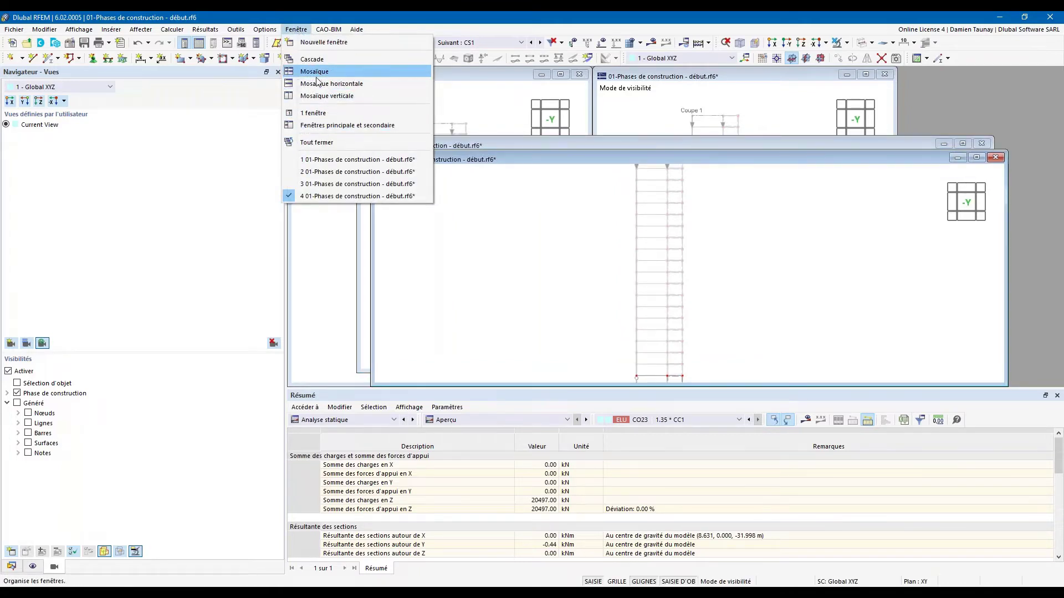
left_click(319, 97)
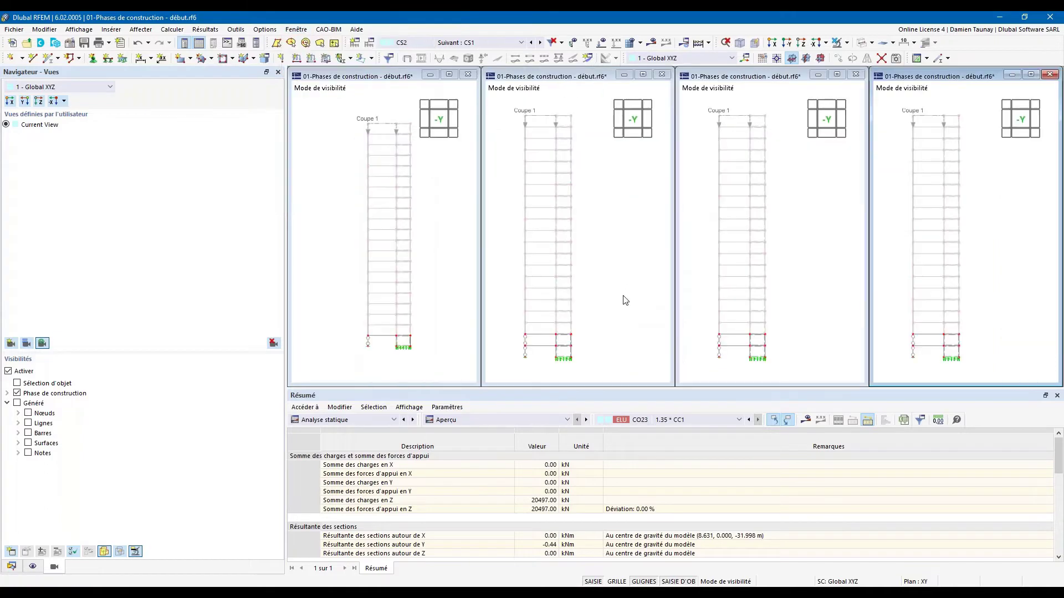
Step: Show construction stage CS3 in the third view window and CS4 in the fourth view window
left_click(778, 213)
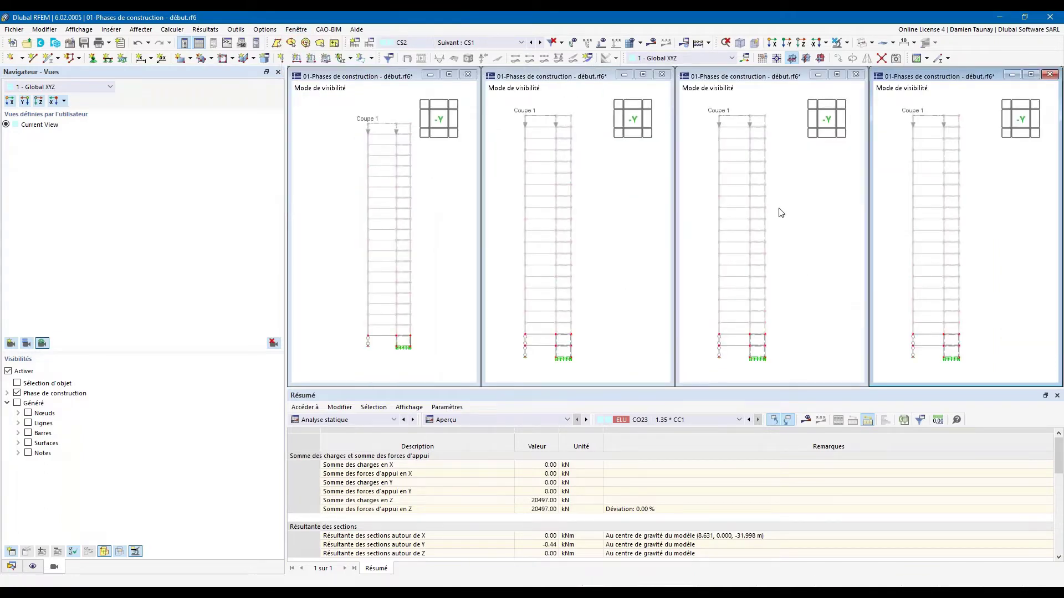
left_click(414, 44)
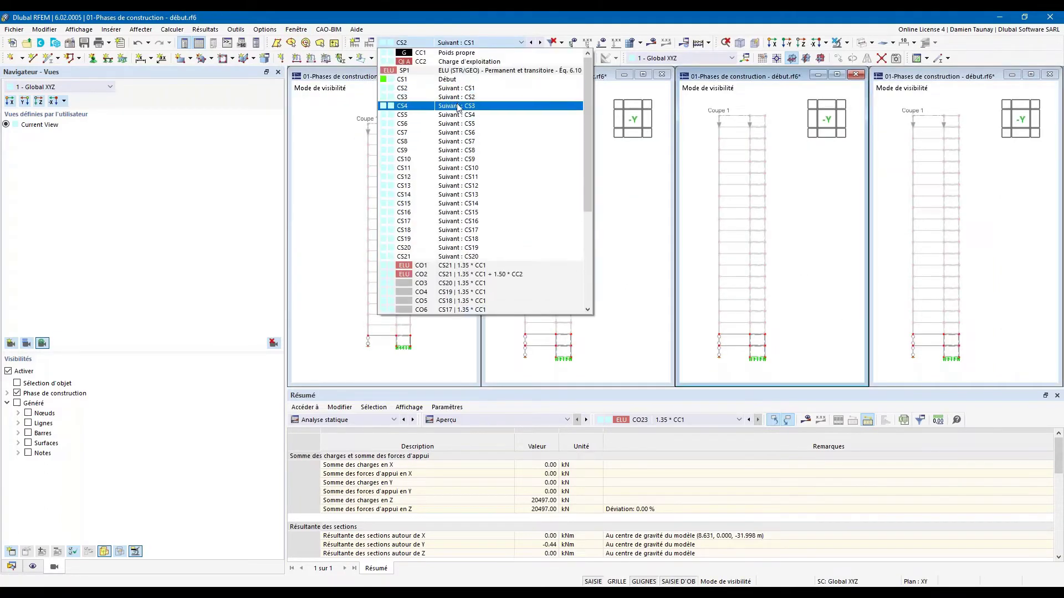
left_click(458, 108)
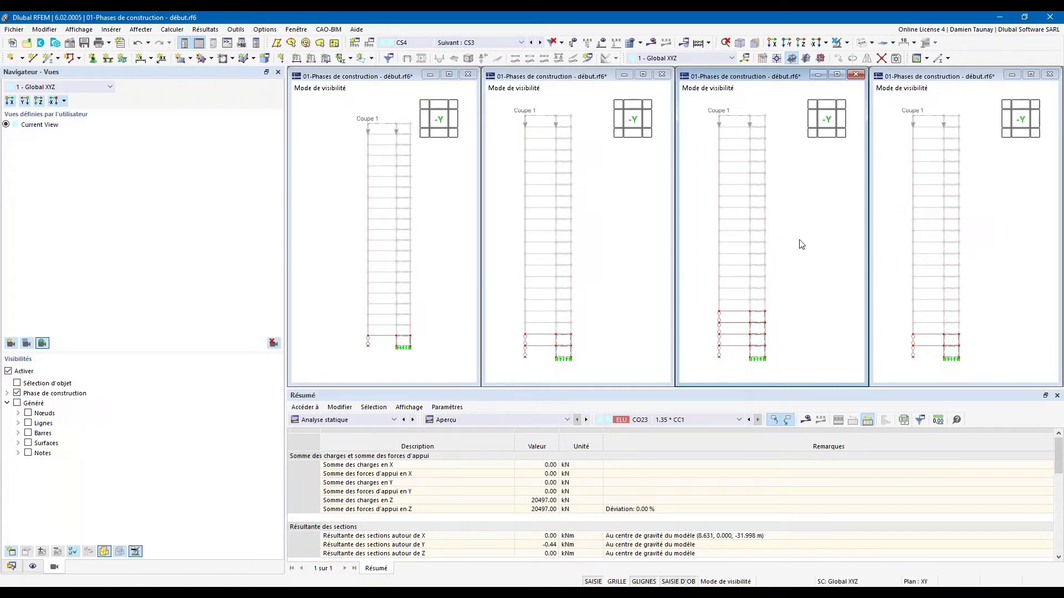
left_click(900, 249)
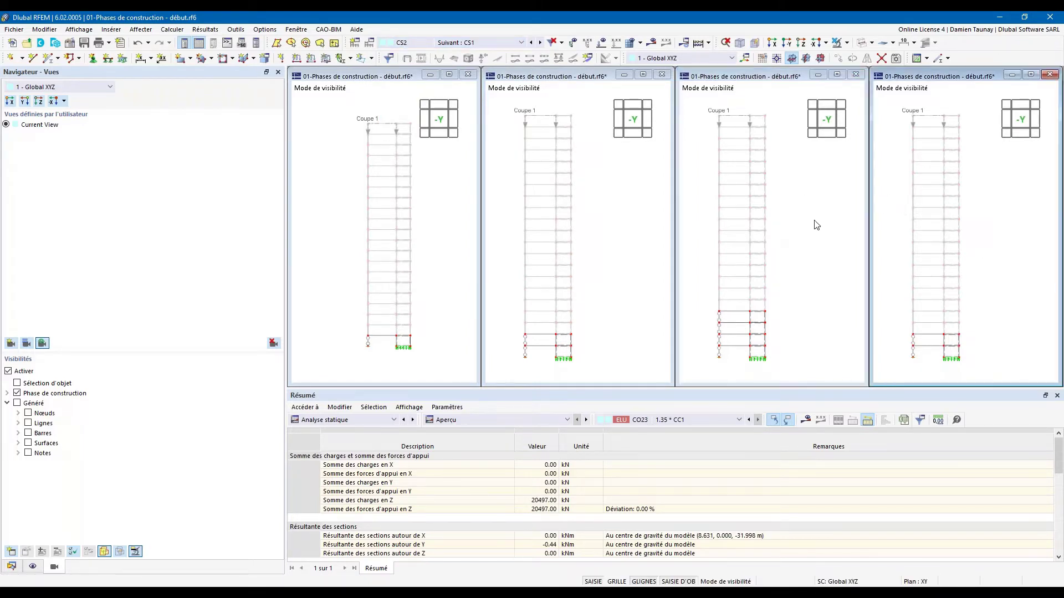
left_click(425, 44)
left_click(418, 98)
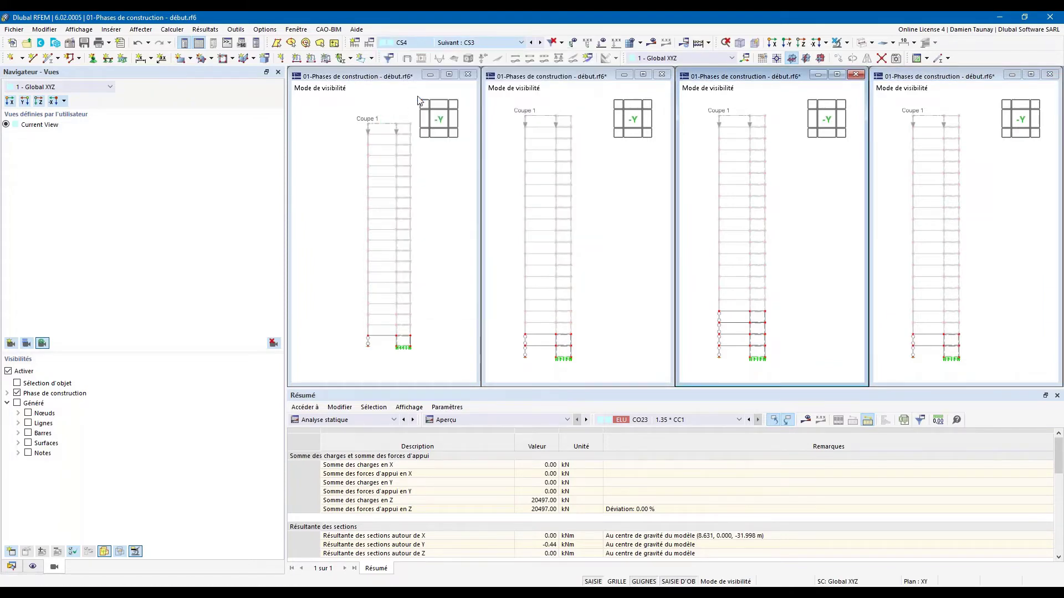
left_click(407, 45)
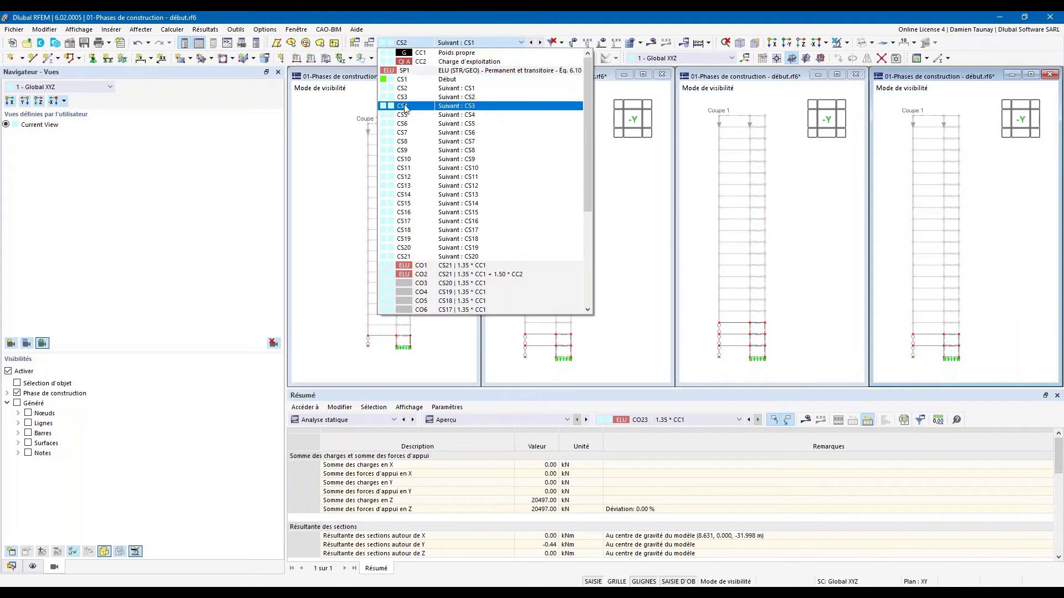
left_click(404, 106)
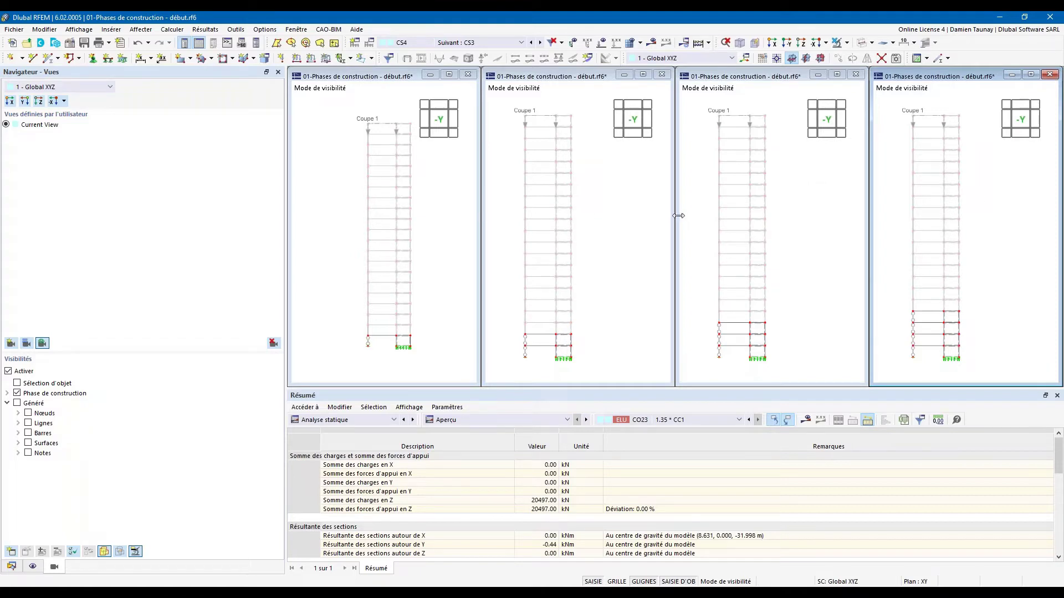
left_click(11, 567)
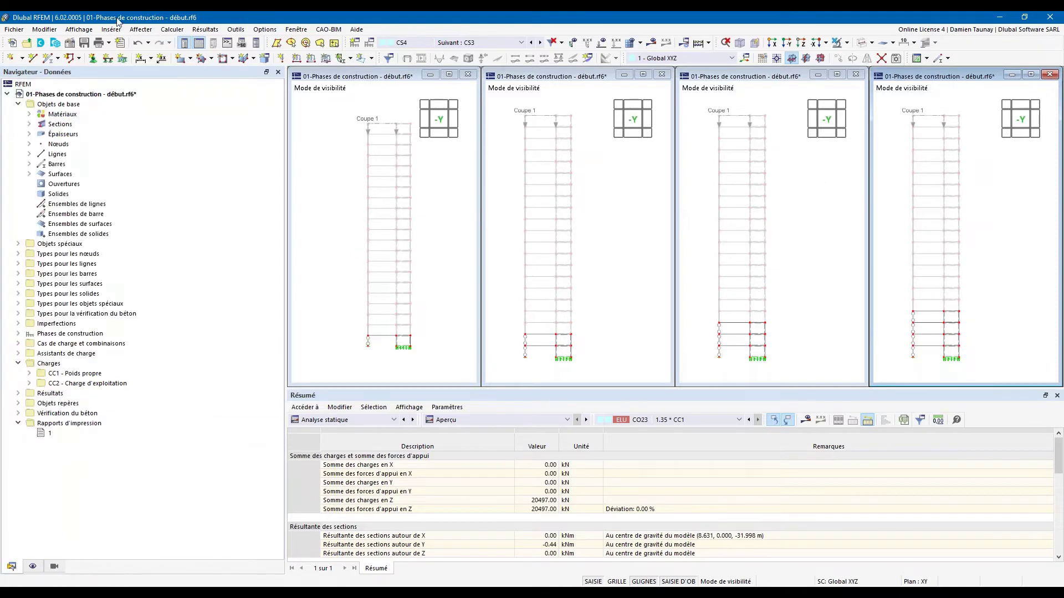
left_click(109, 43)
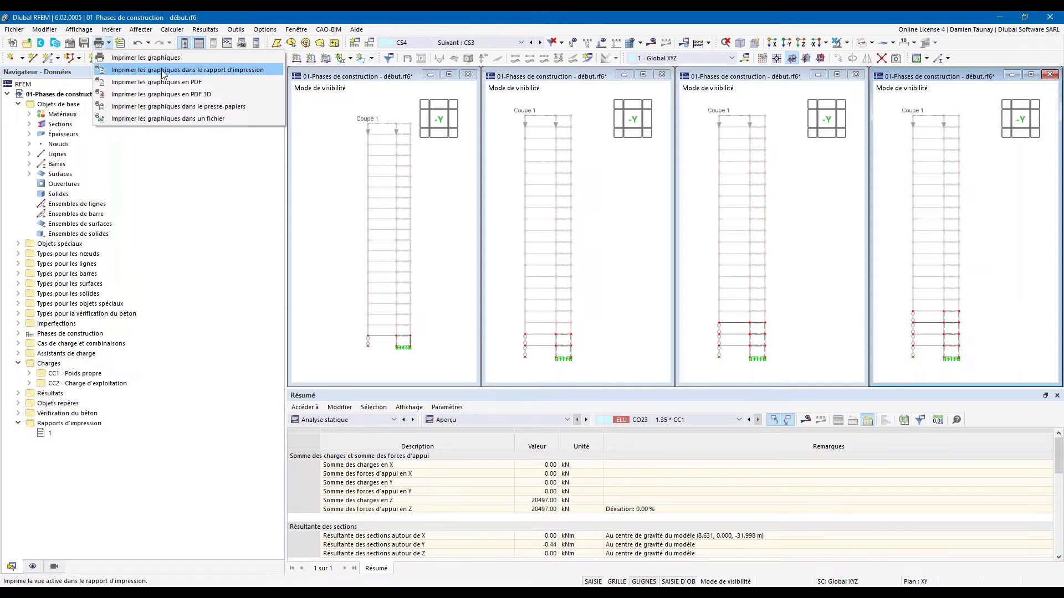
left_click(163, 71)
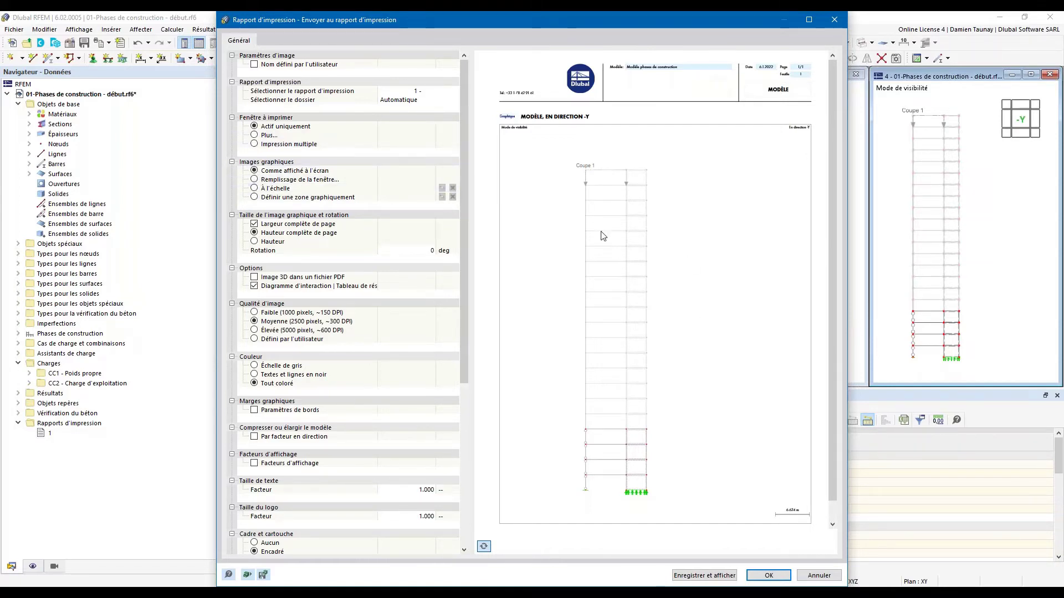
left_click(254, 180)
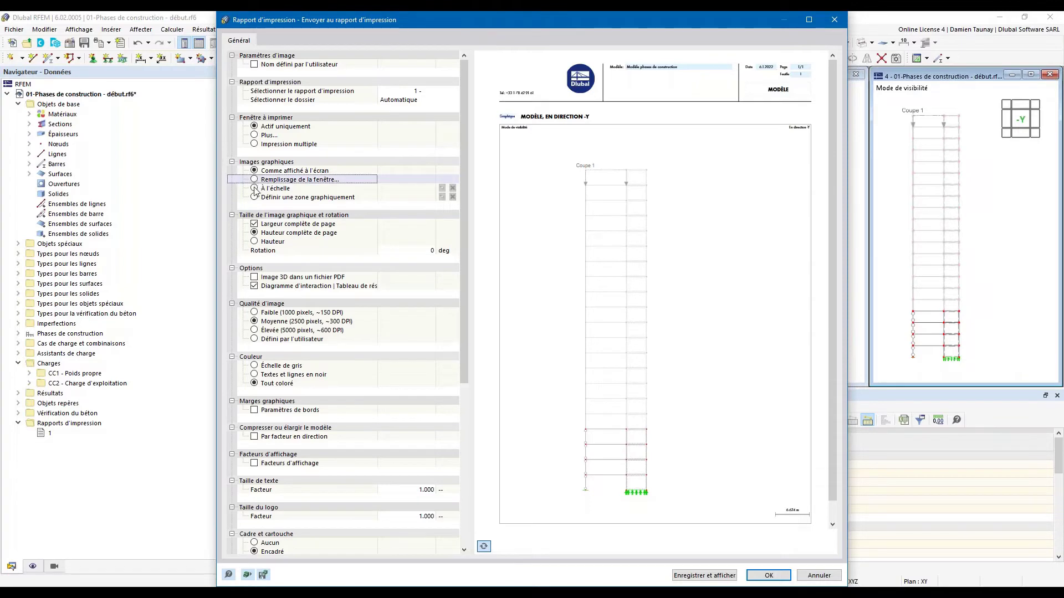
left_click(254, 179)
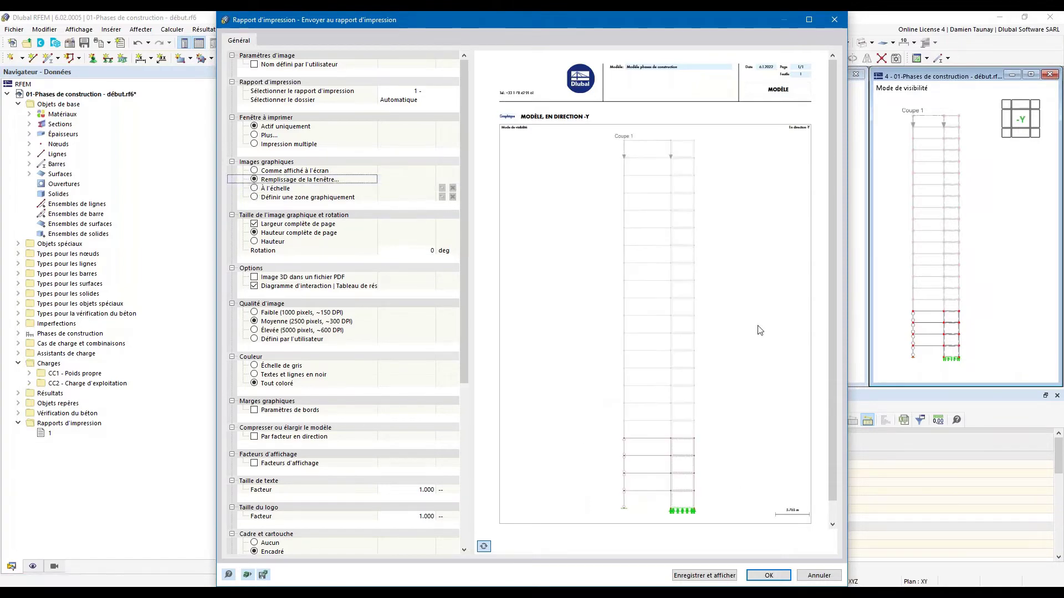
left_click(255, 135)
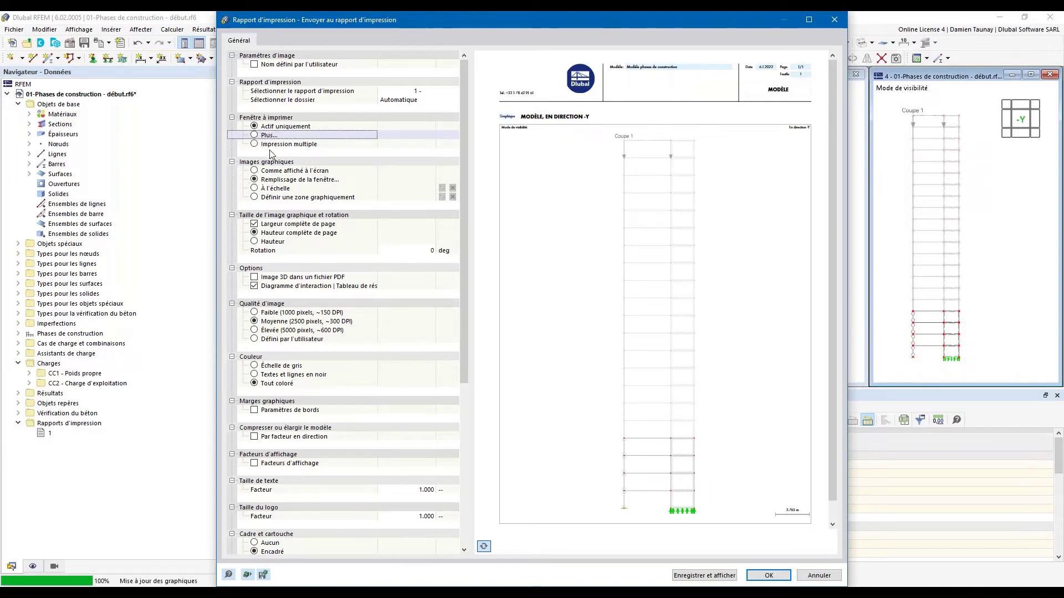
left_click(254, 136)
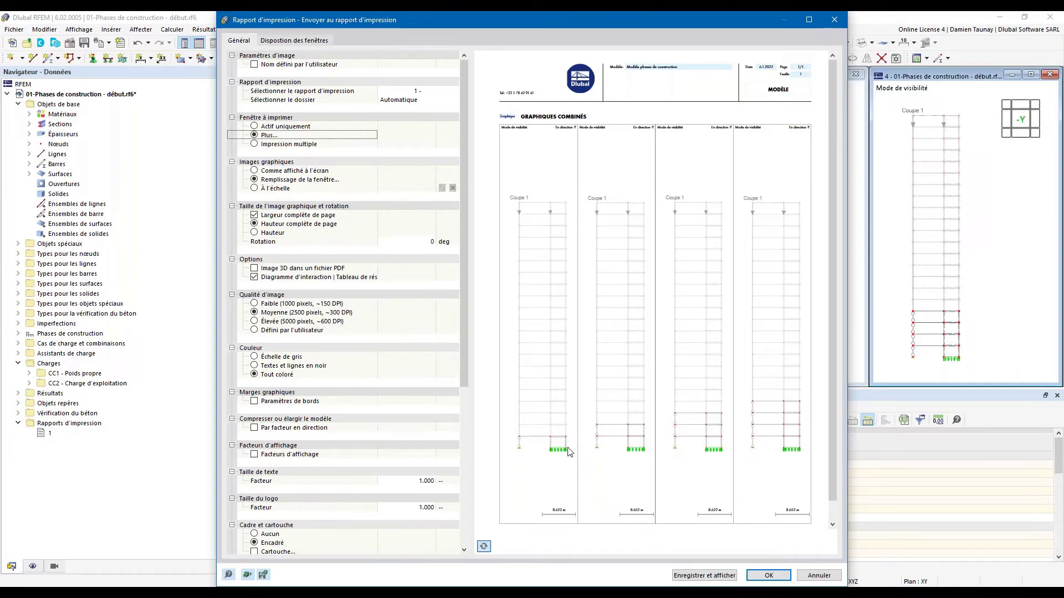
left_click(819, 576)
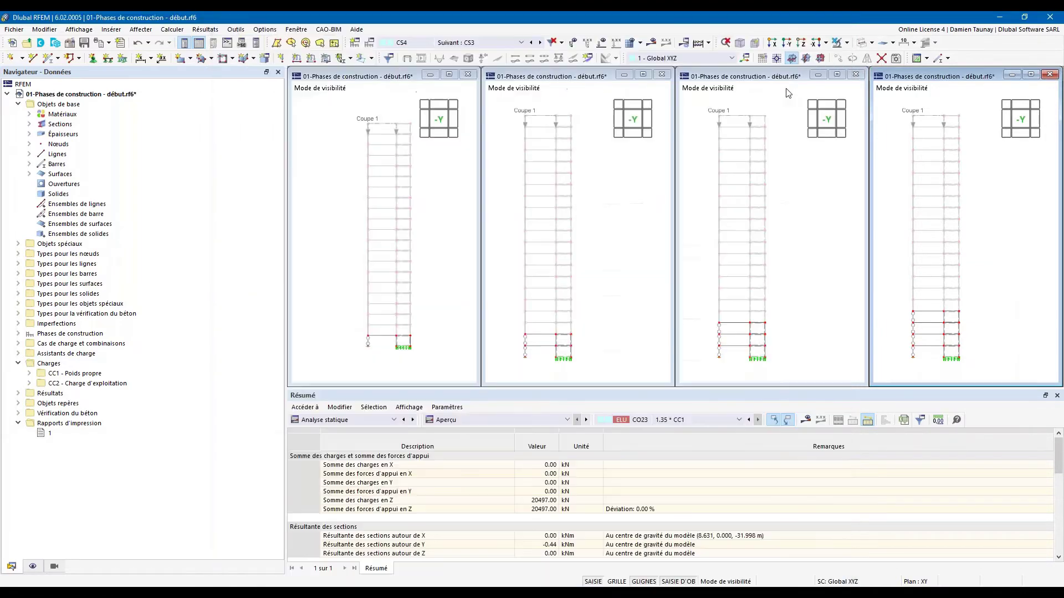
Step: Switch the model display from wireframe to filled surfaces in all four view windows
left_click(860, 48)
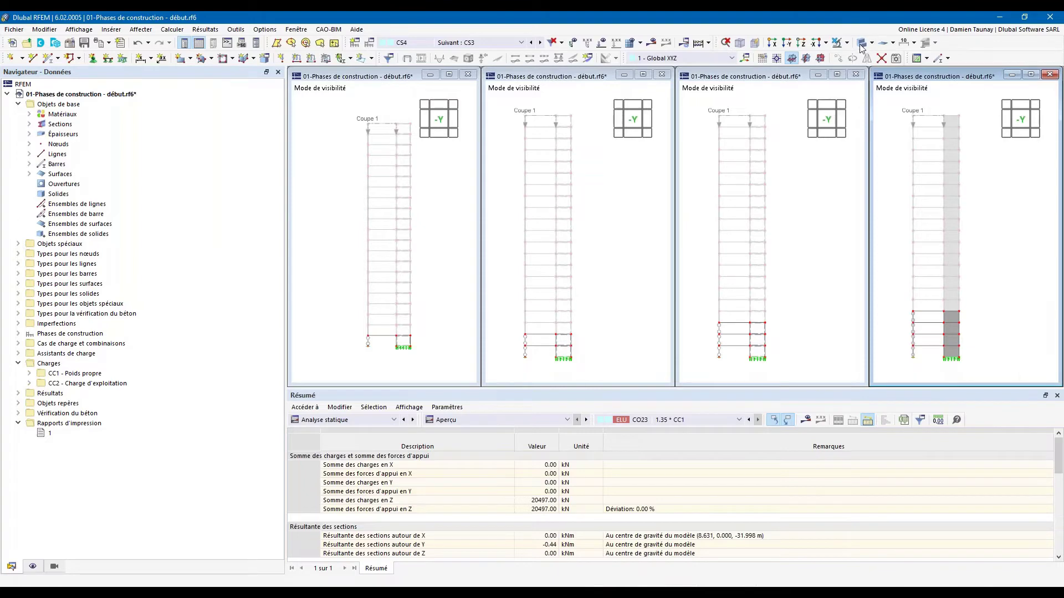
left_click(808, 76)
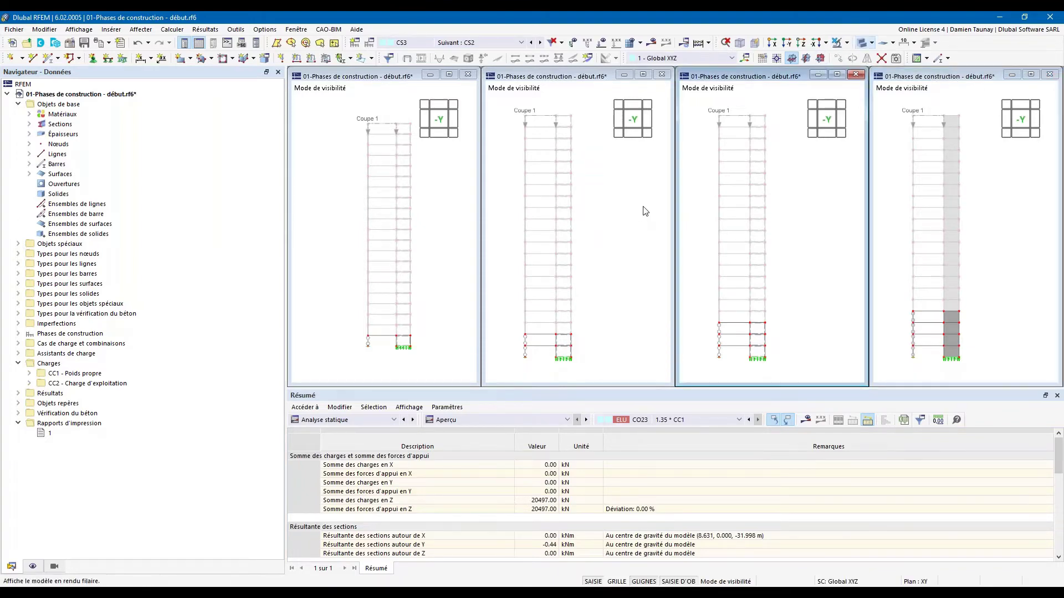
left_click(858, 44)
left_click(615, 76)
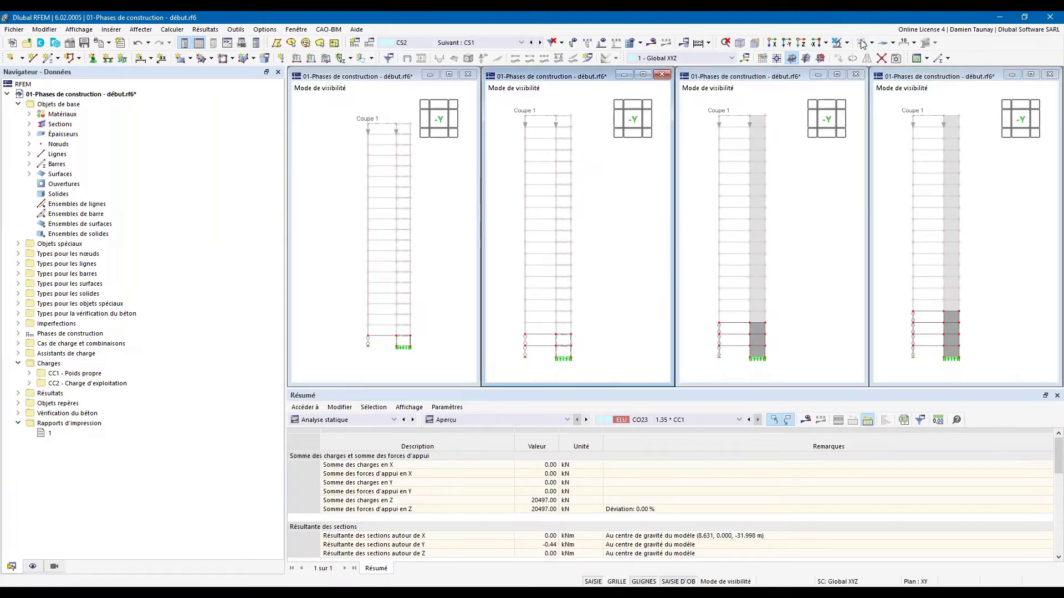
left_click(862, 45)
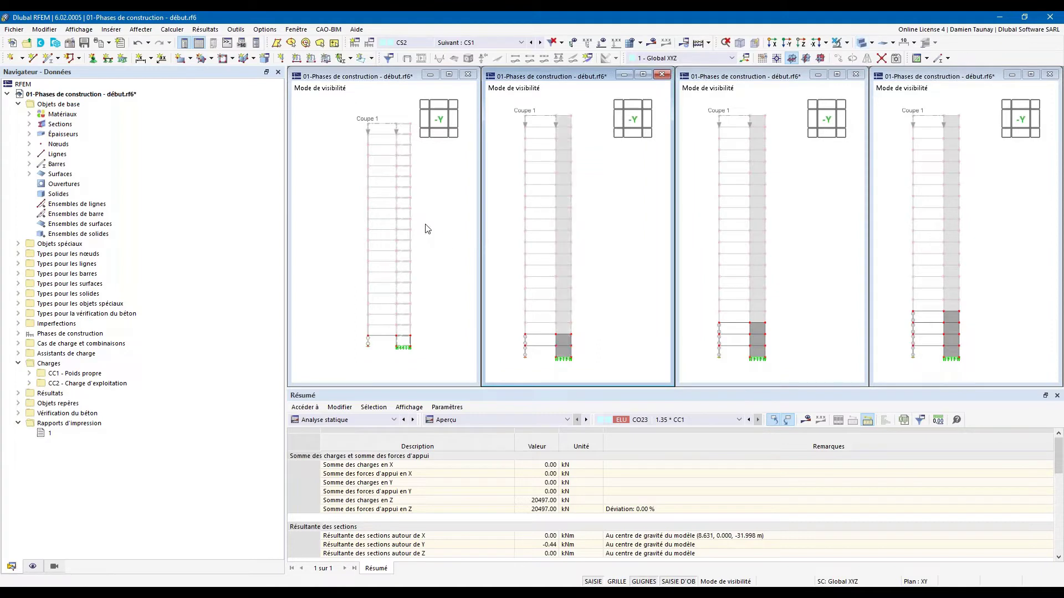
left_click(354, 77)
left_click(859, 44)
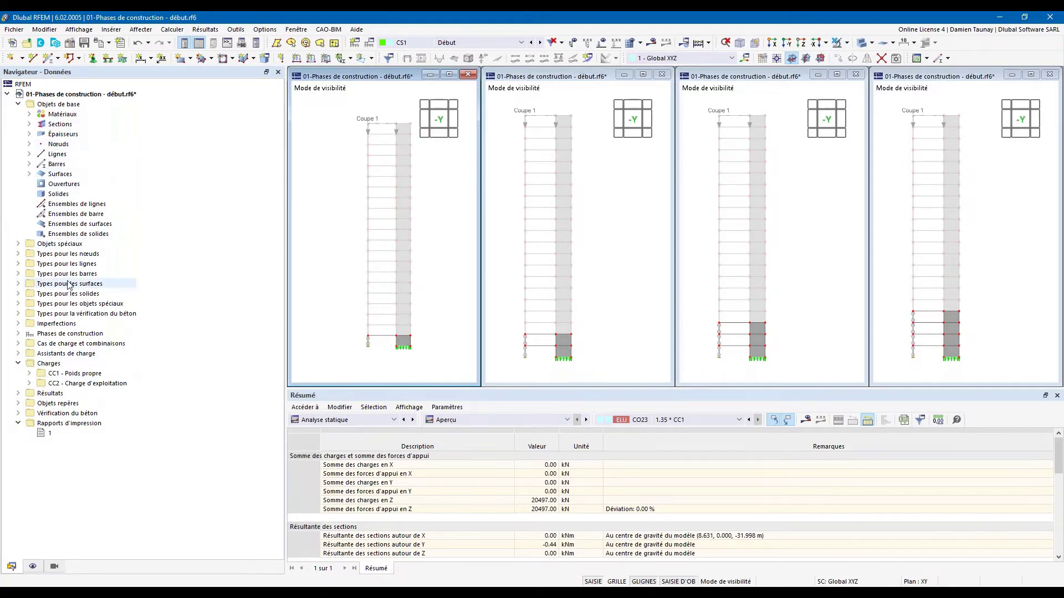
Step: Send the graphics to print report 1 with windows to print set to Plus and the image set to Remplissage de la fenêtre
left_click(110, 51)
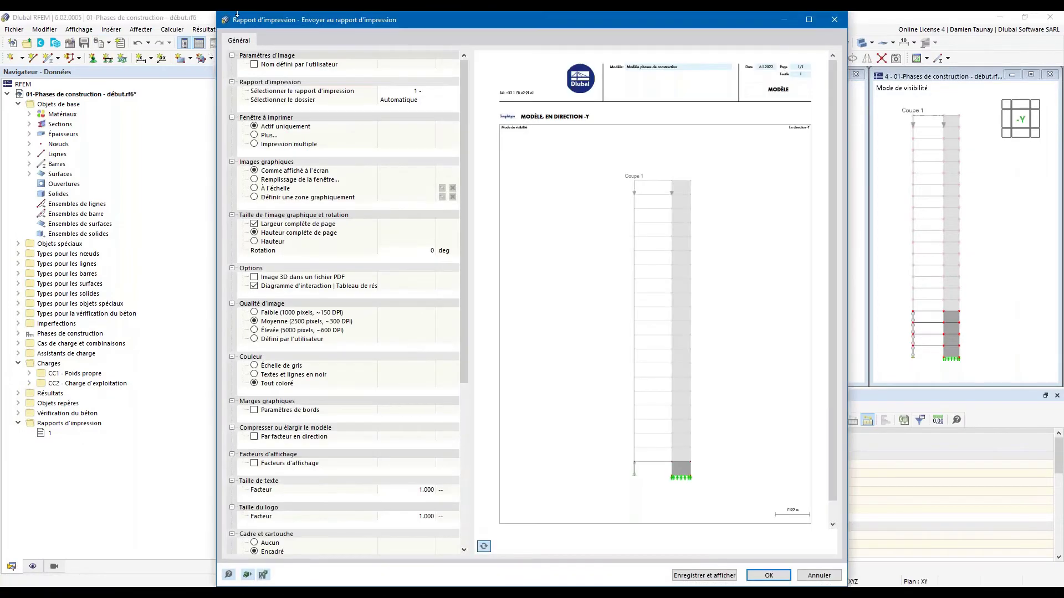
left_click(255, 135)
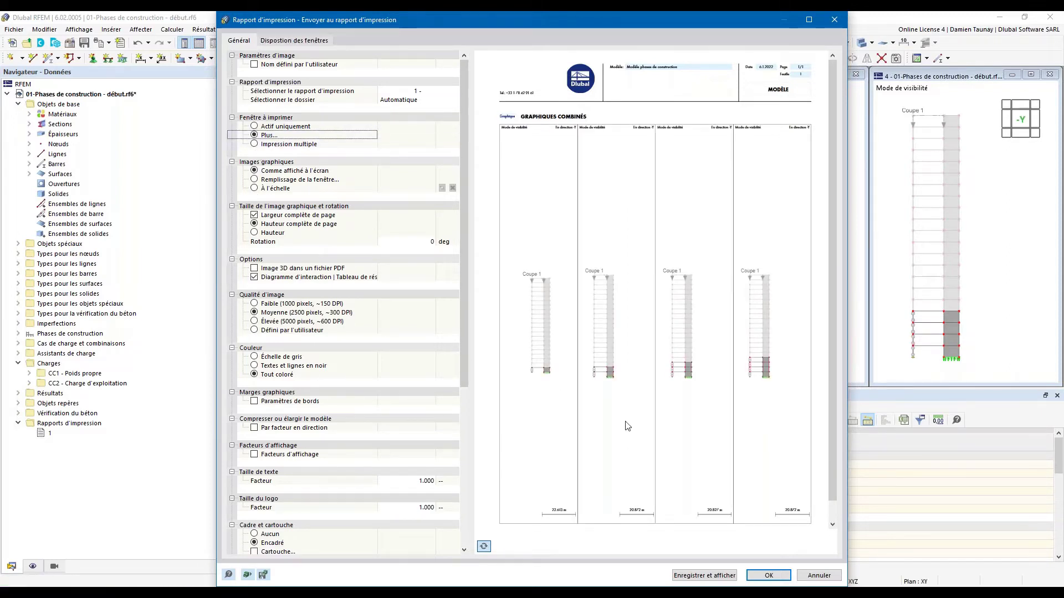
left_click(265, 181)
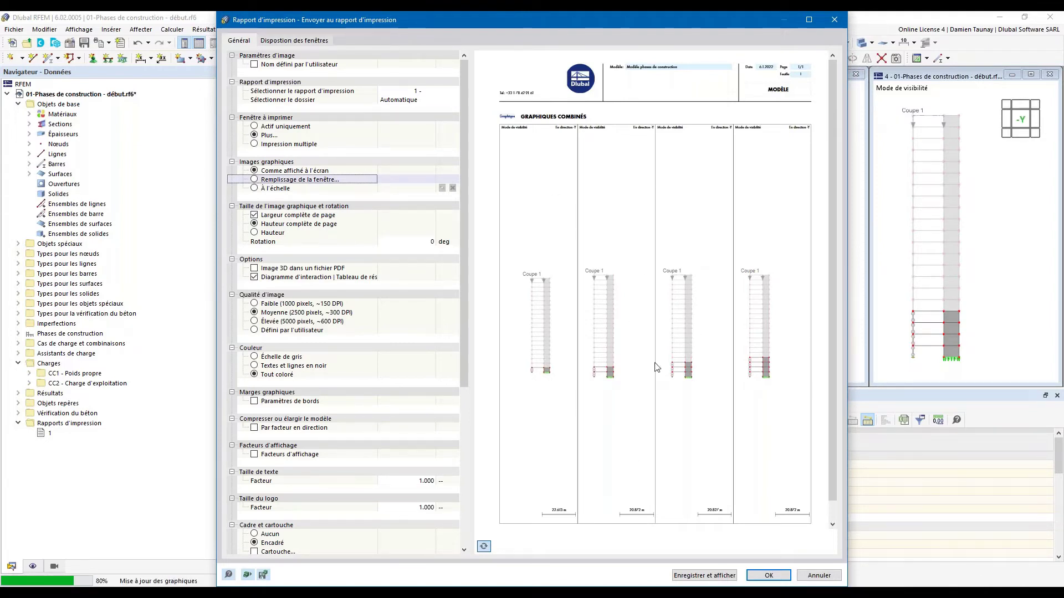
key("space")
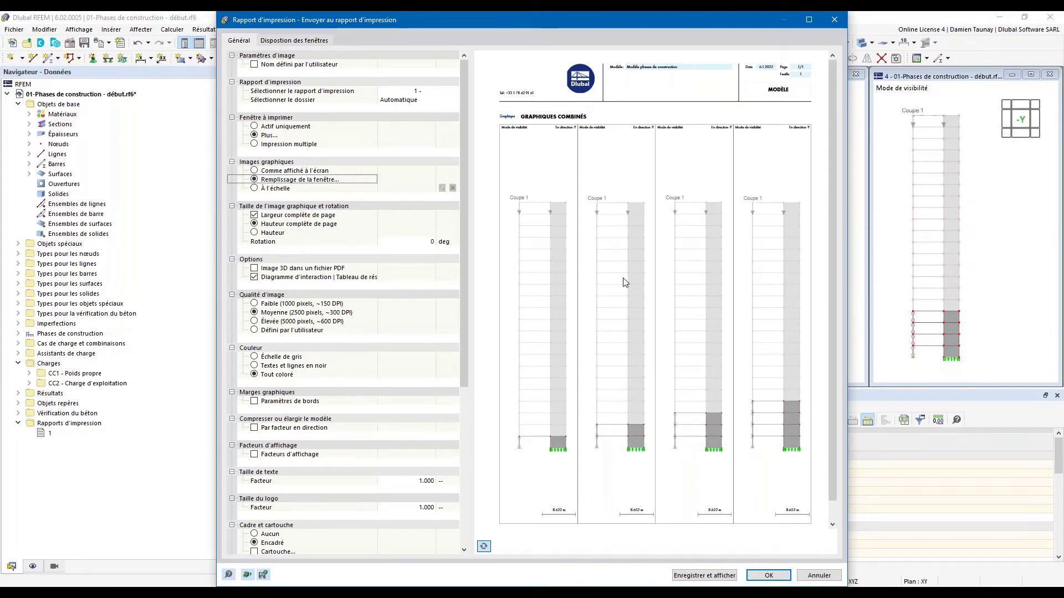
left_click(769, 575)
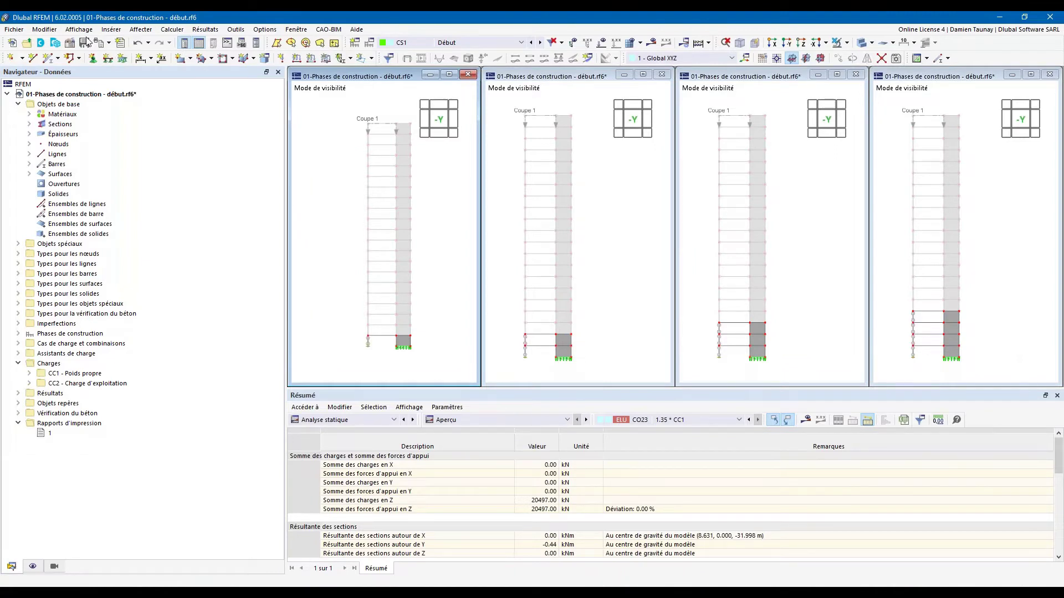
Step: Start sending the graphics to the print report again with windows to print set to Impression multiple
left_click(109, 44)
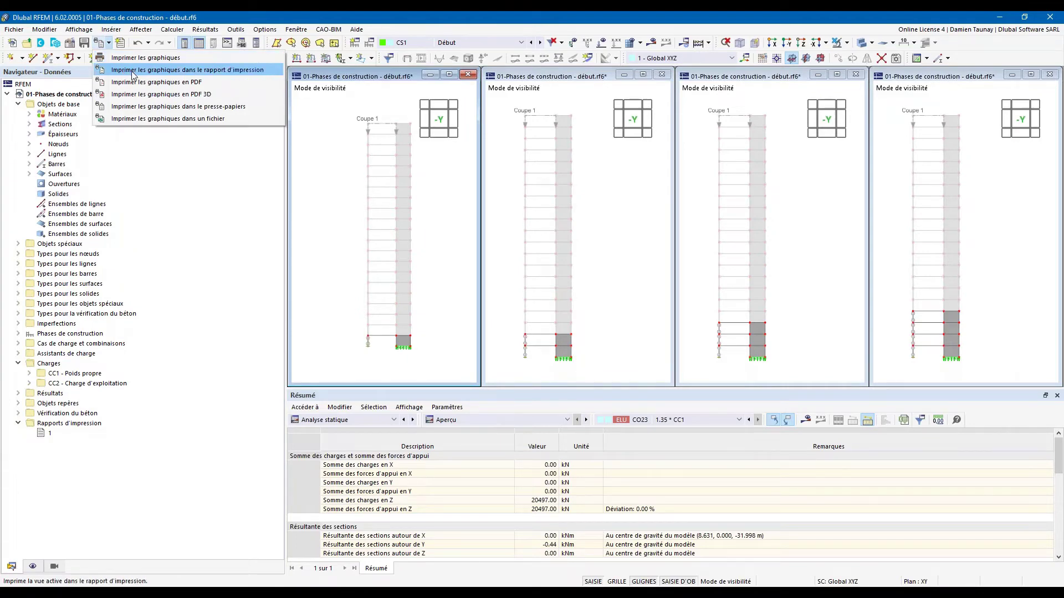
left_click(134, 71)
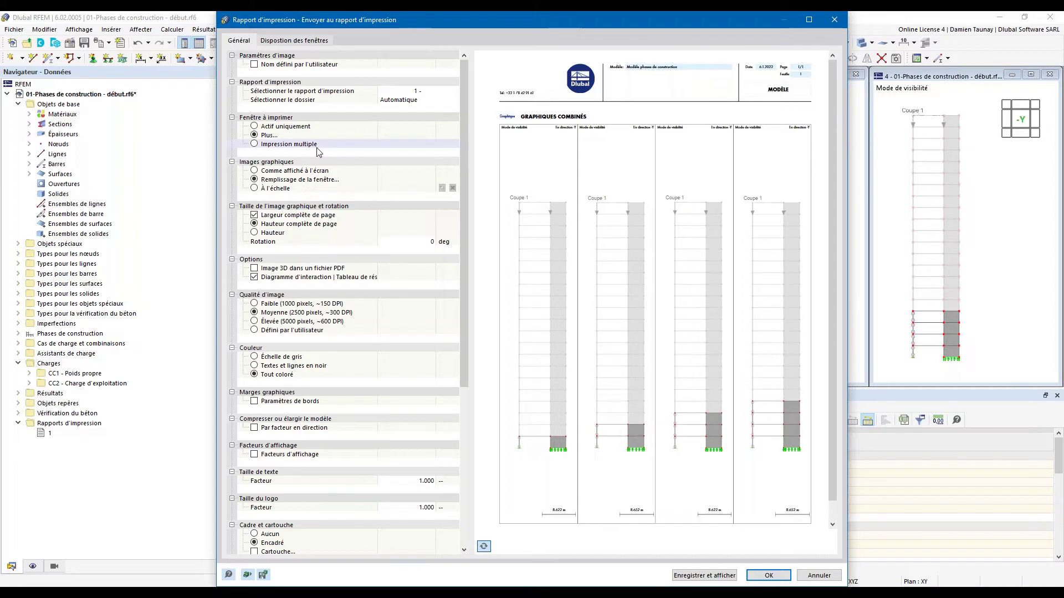
left_click(283, 144)
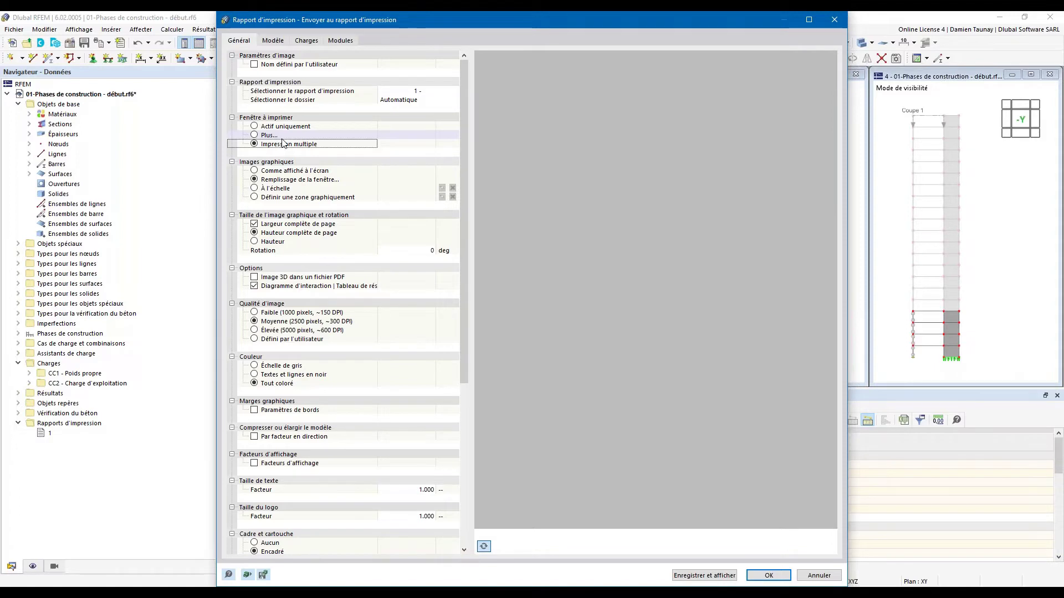
left_click(279, 42)
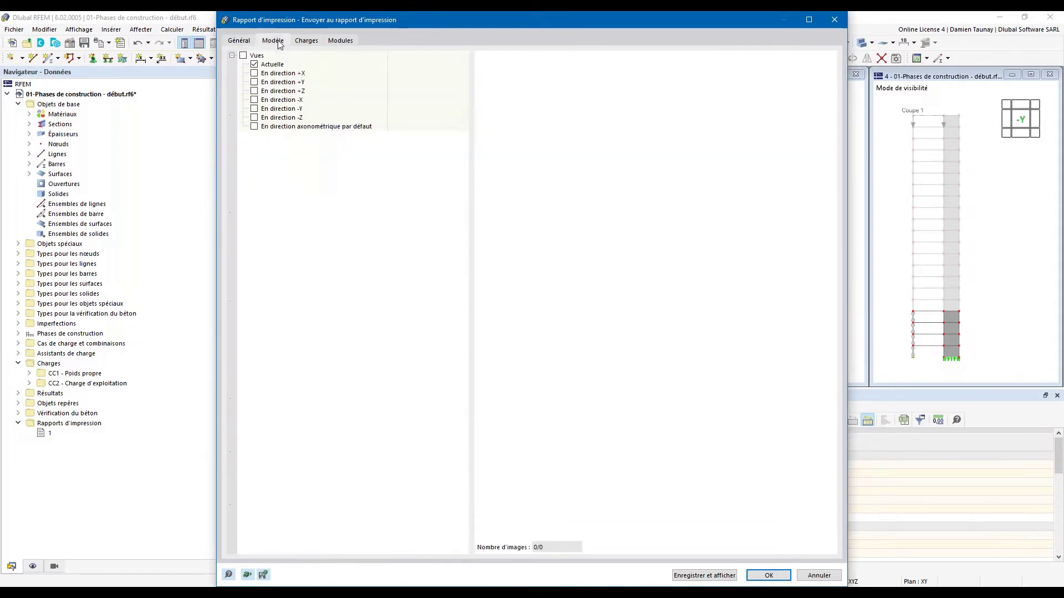
Step: Include the loading of combinations CO19 to CO22 in the multiple print, viewed in direction -Y instead of the current view
left_click(305, 43)
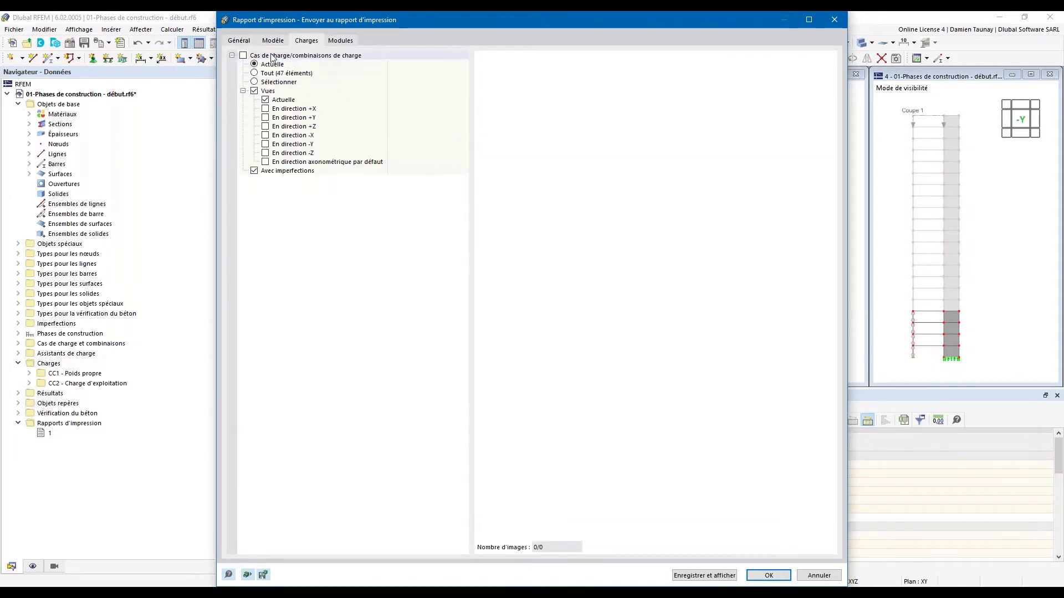
left_click(255, 82)
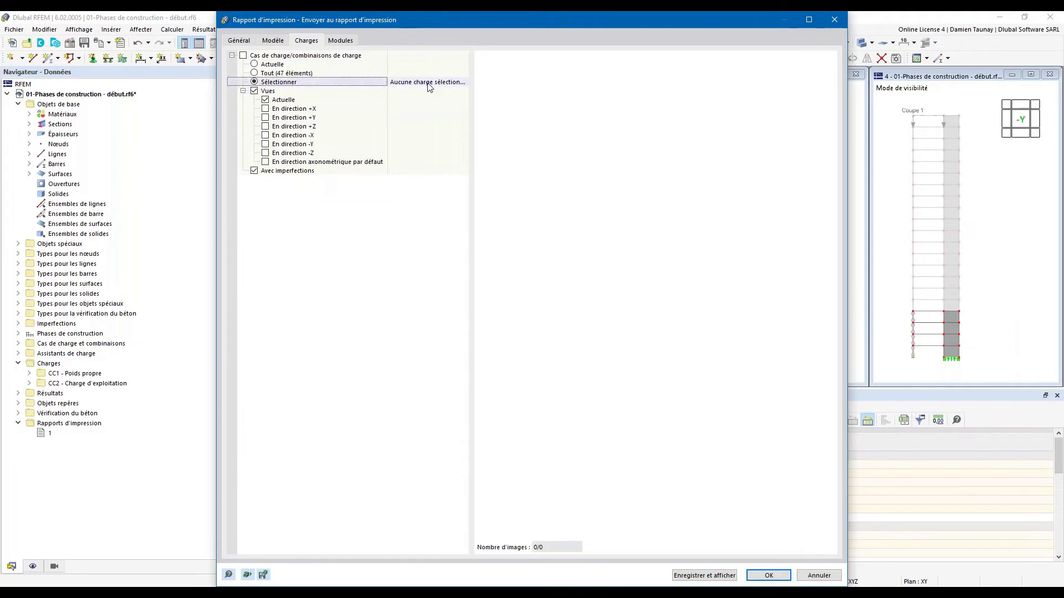
left_click(463, 82)
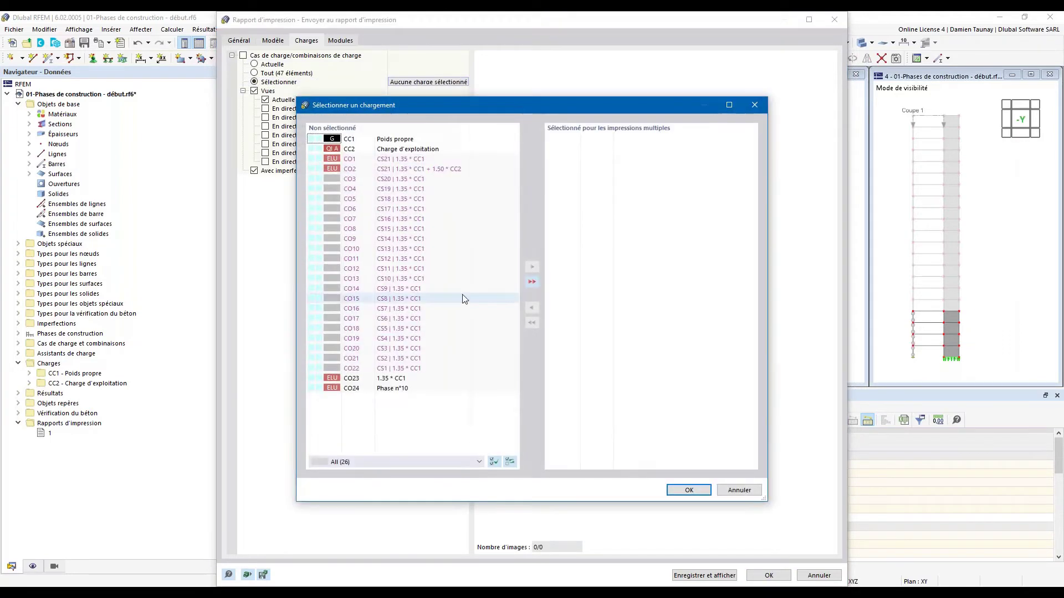
left_click(392, 370)
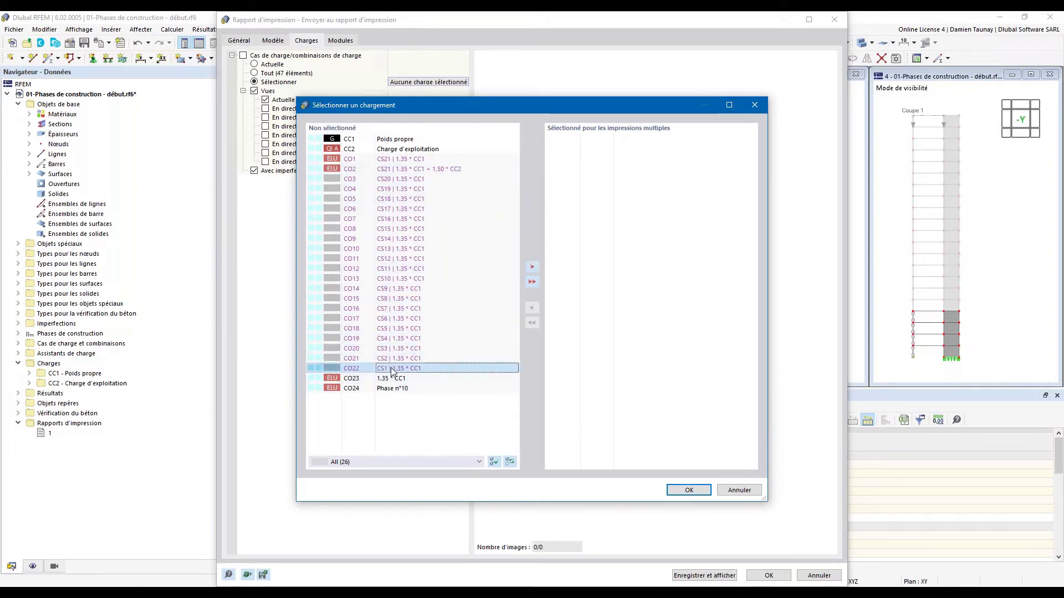
left_click(397, 339, "shift")
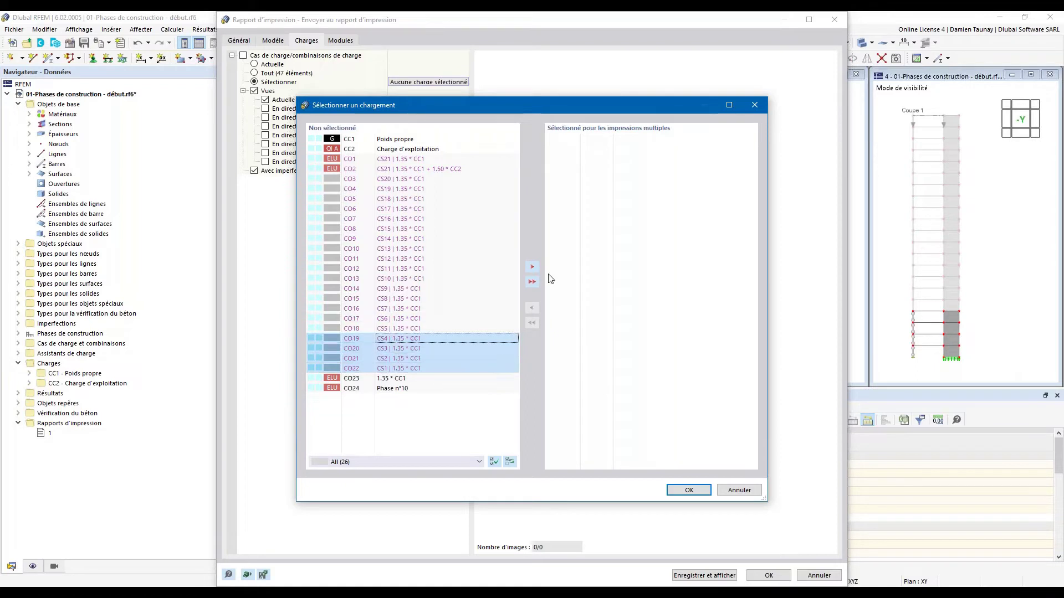
left_click(532, 267)
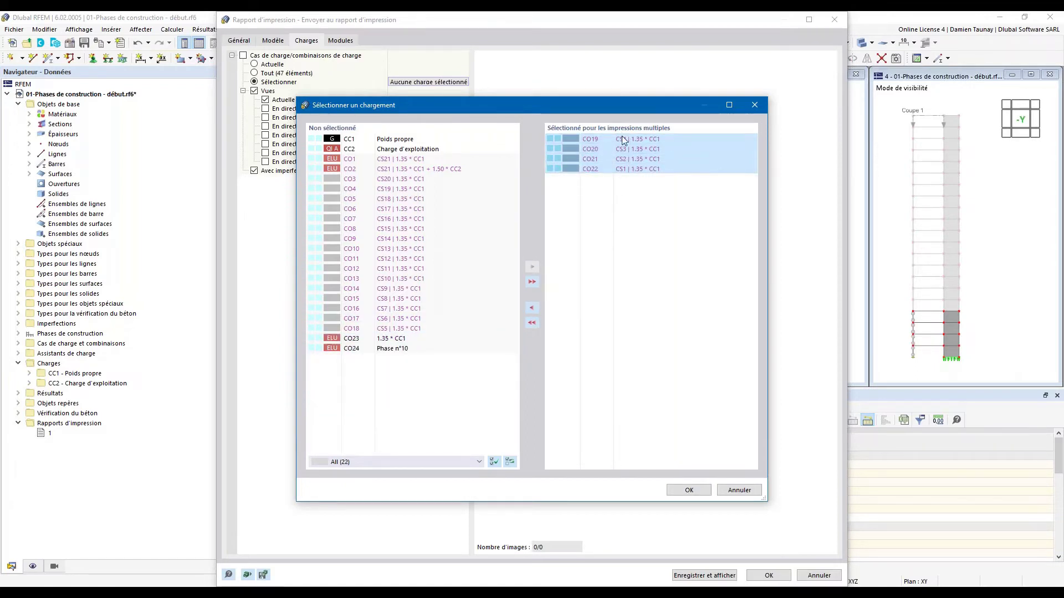
left_click(690, 491)
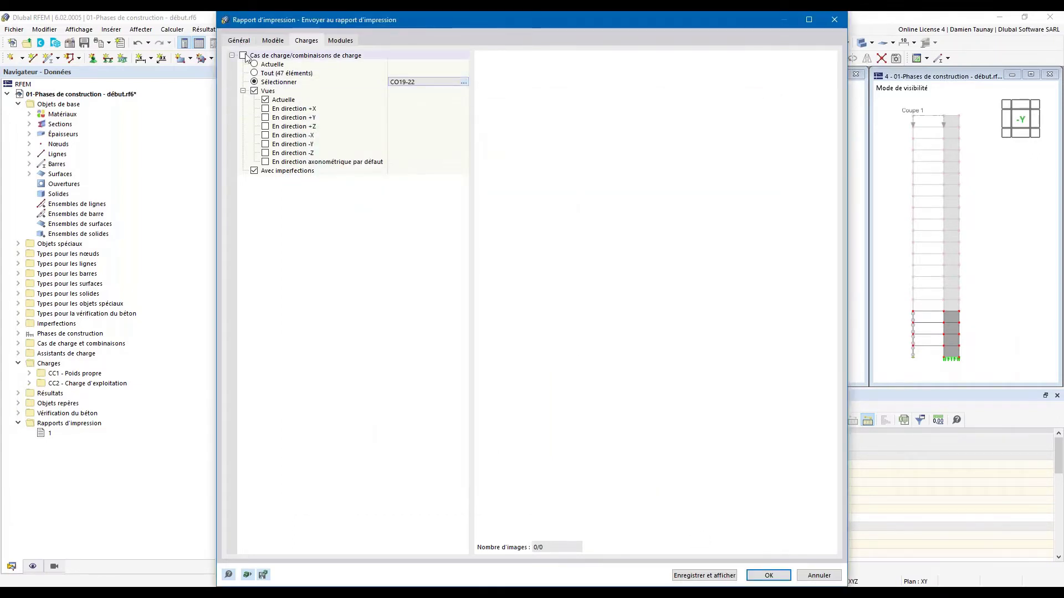
left_click(266, 101)
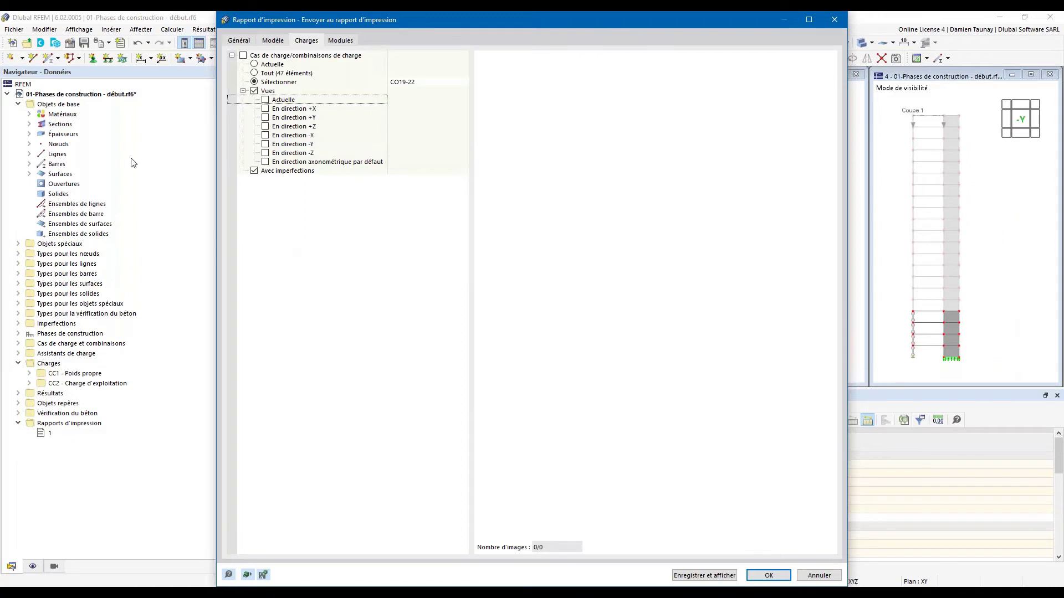
left_click(266, 145)
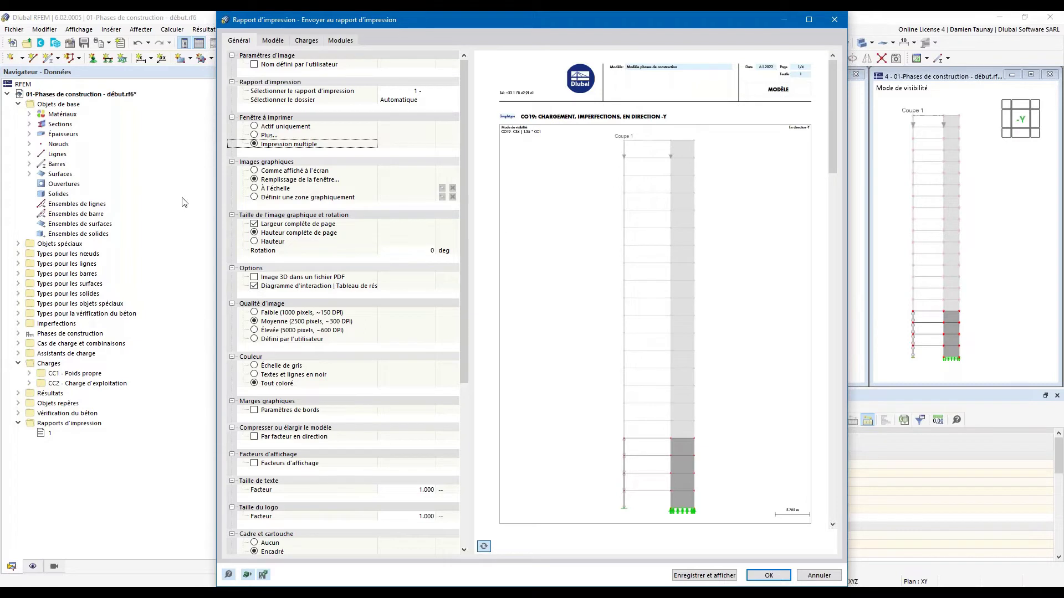
Step: Switch the image size from full page height to a height ratio of 25%
left_click(254, 244)
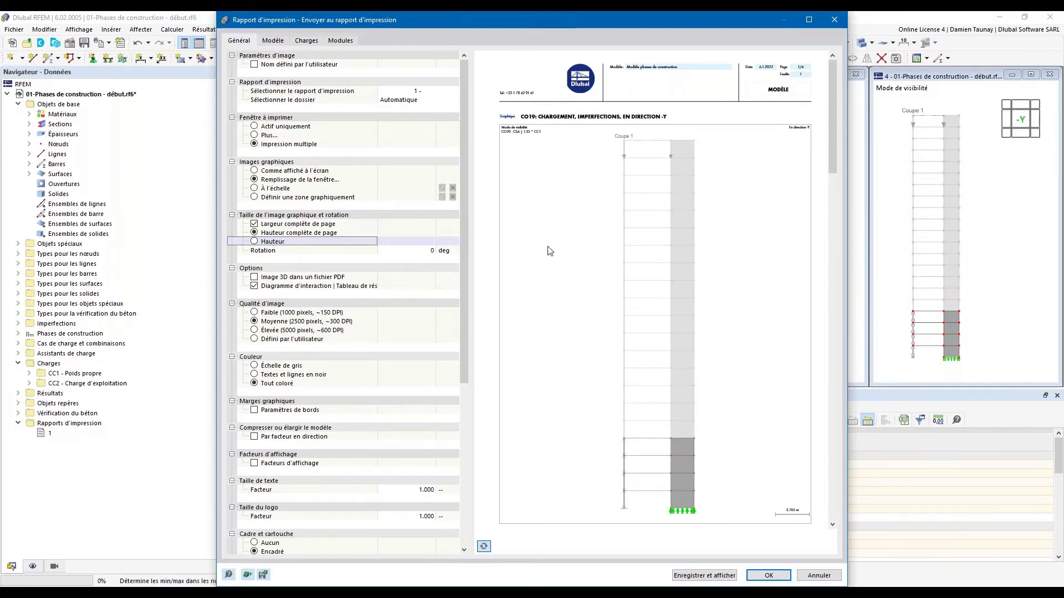
left_click(273, 241)
left_click(421, 250)
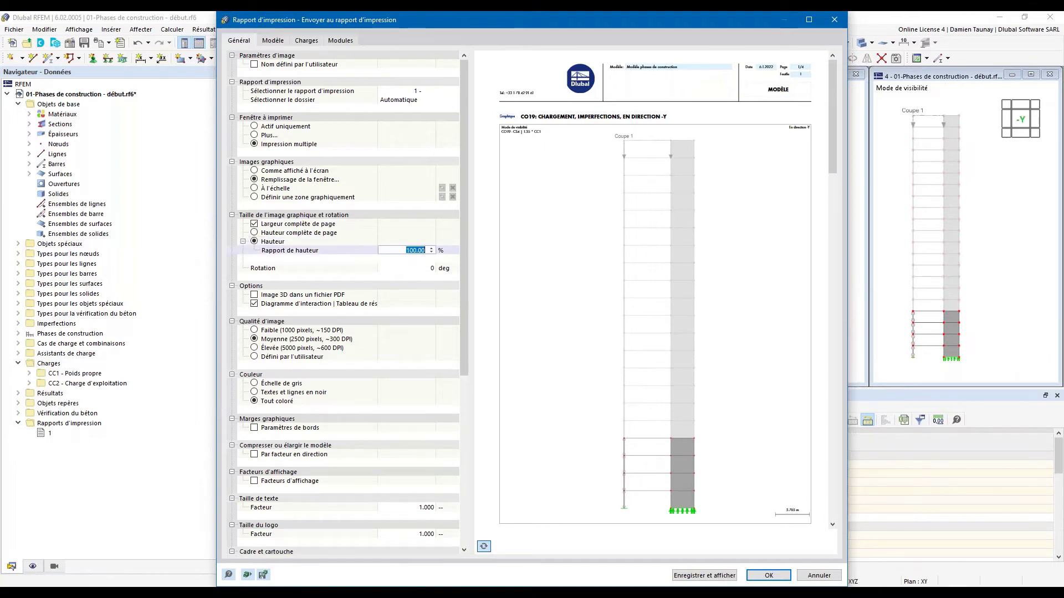
type("25")
key("Return")
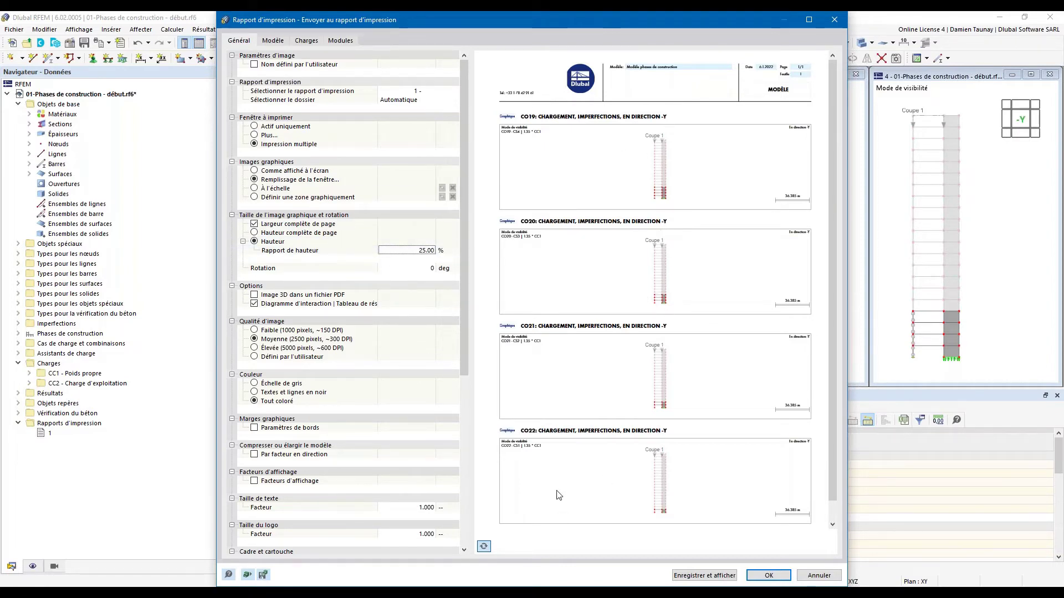
Step: Set the image rotation to 90 deg, then save the graphics to the print report and display it
left_click(427, 271)
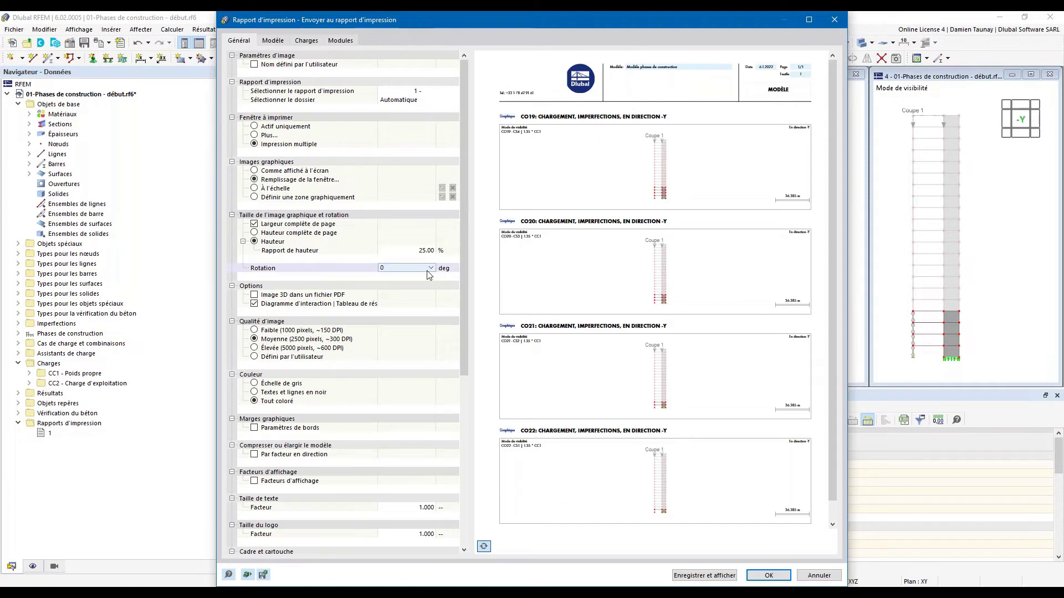
left_click(432, 268)
key("Escape")
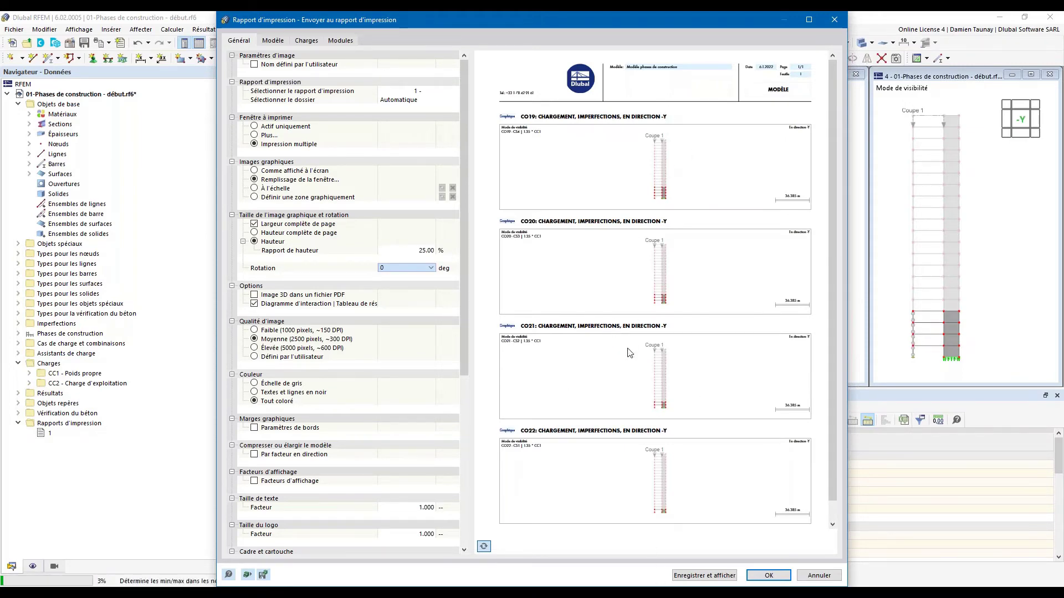
key("Down")
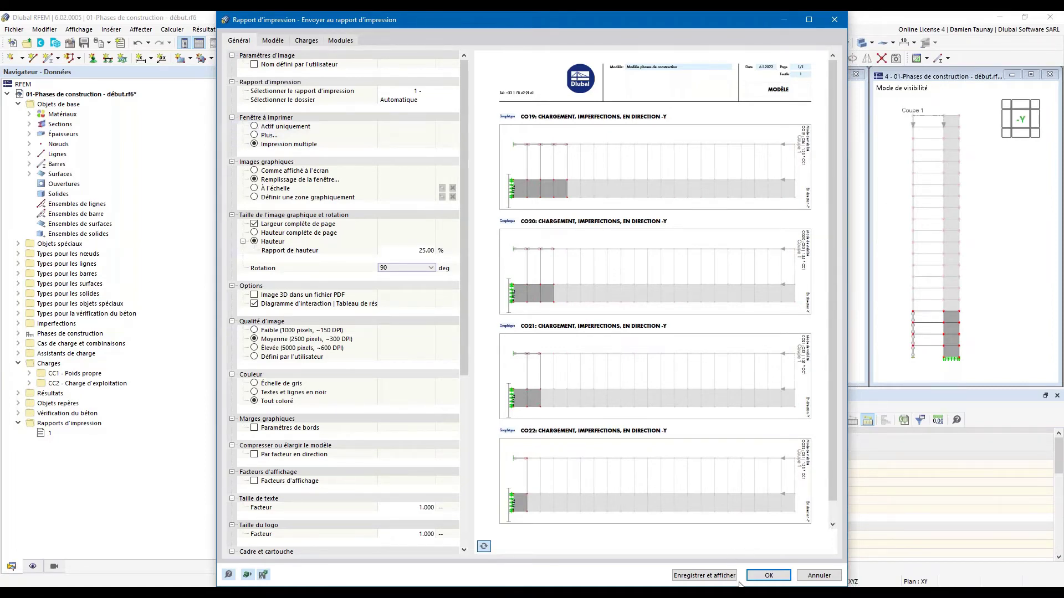
left_click(704, 575)
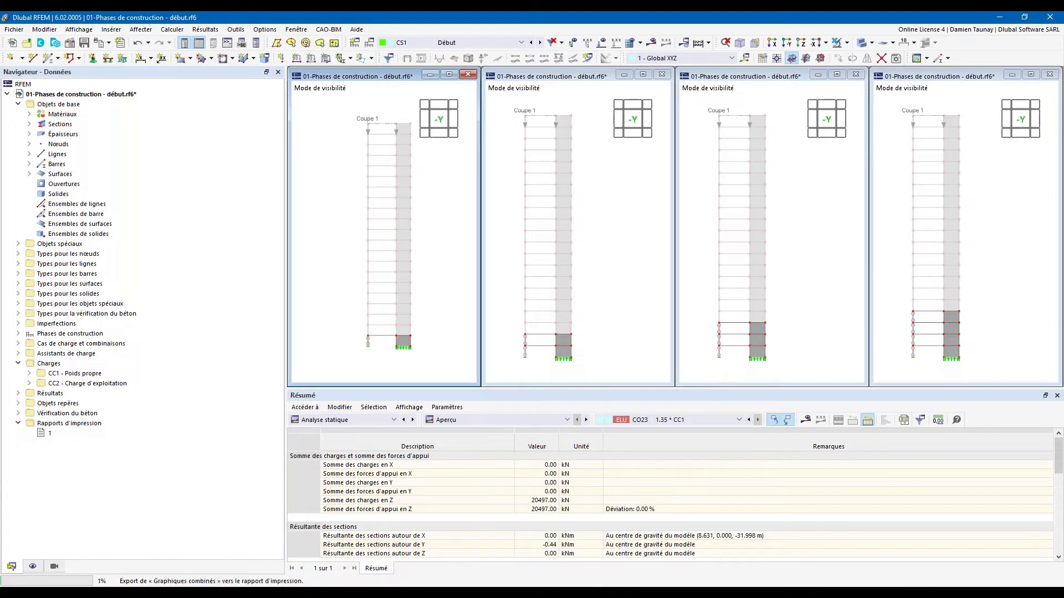
mouse_move(366, 593)
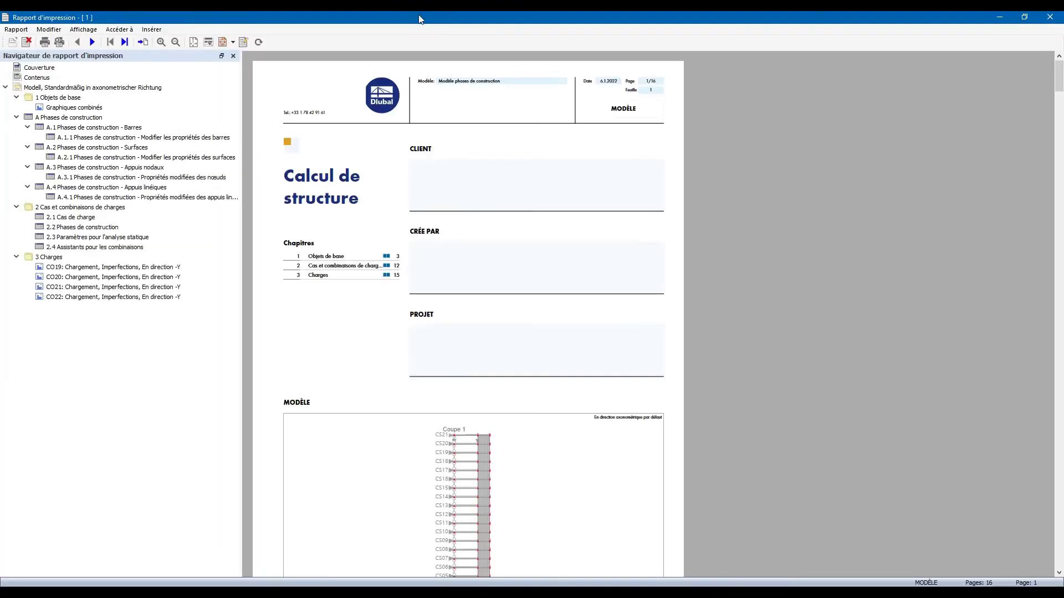
Step: Switch from the print report to the model, orbit the first view window, and return to the maximized report
left_click_drag(420, 20, 446, 85)
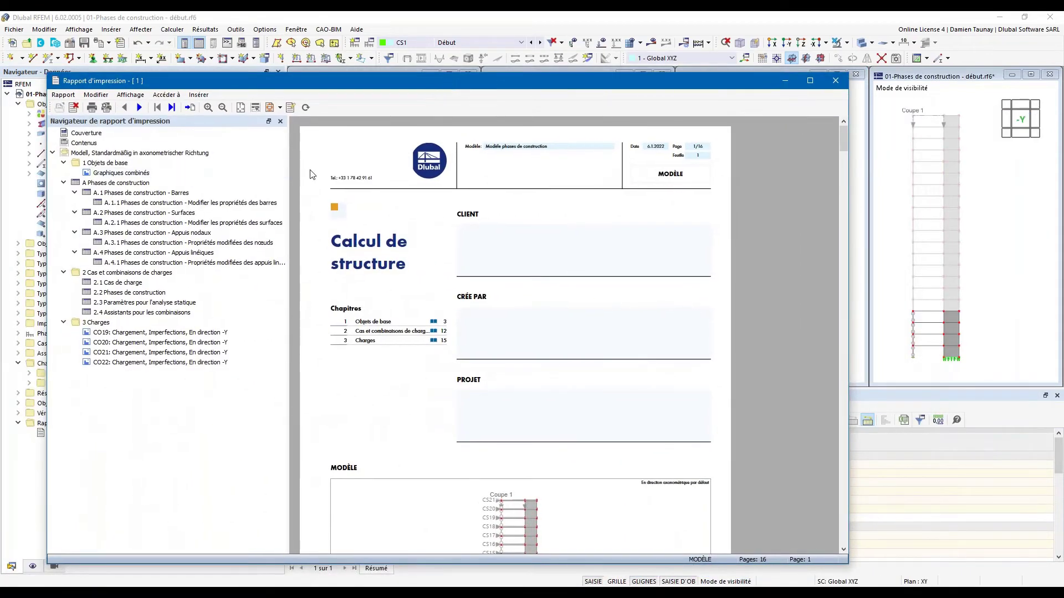
left_click_drag(396, 87, 341, 94)
left_click(441, 17)
middle_click_drag(437, 300, 398, 318, "ctrl")
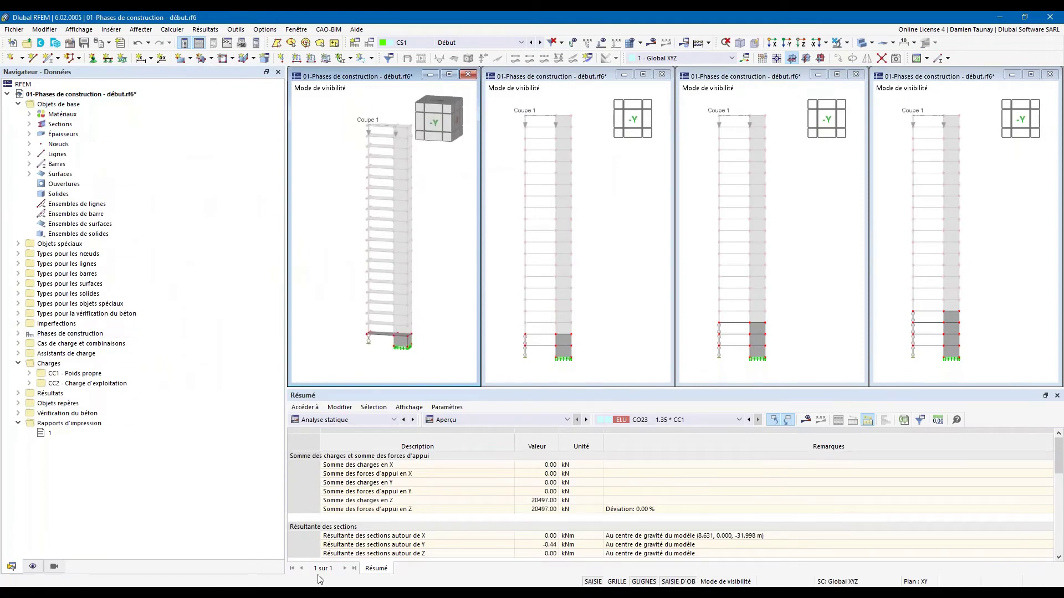
left_click(454, 520)
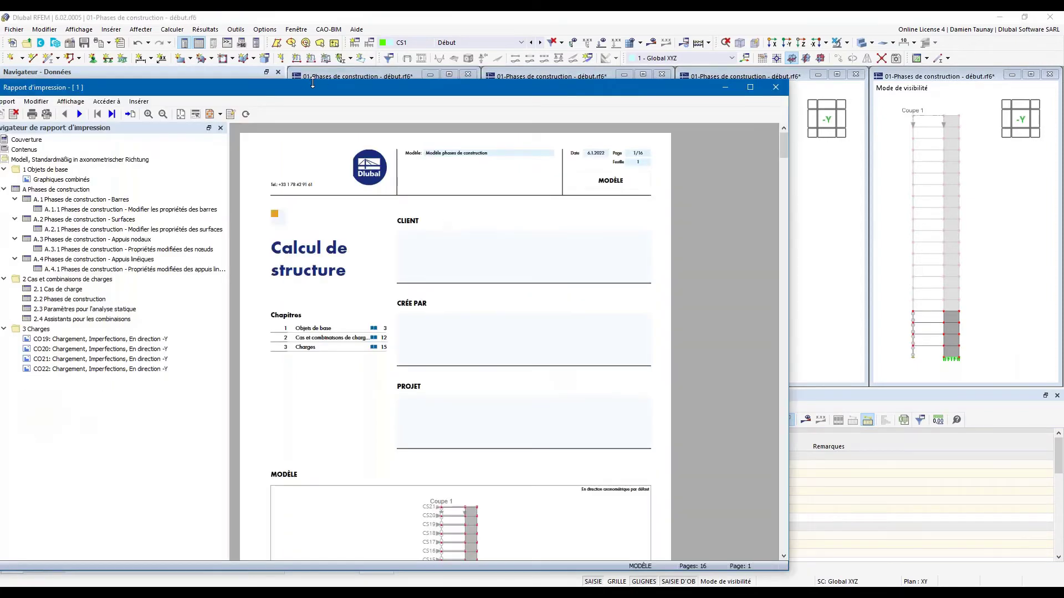
left_click_drag(317, 89, 360, 1)
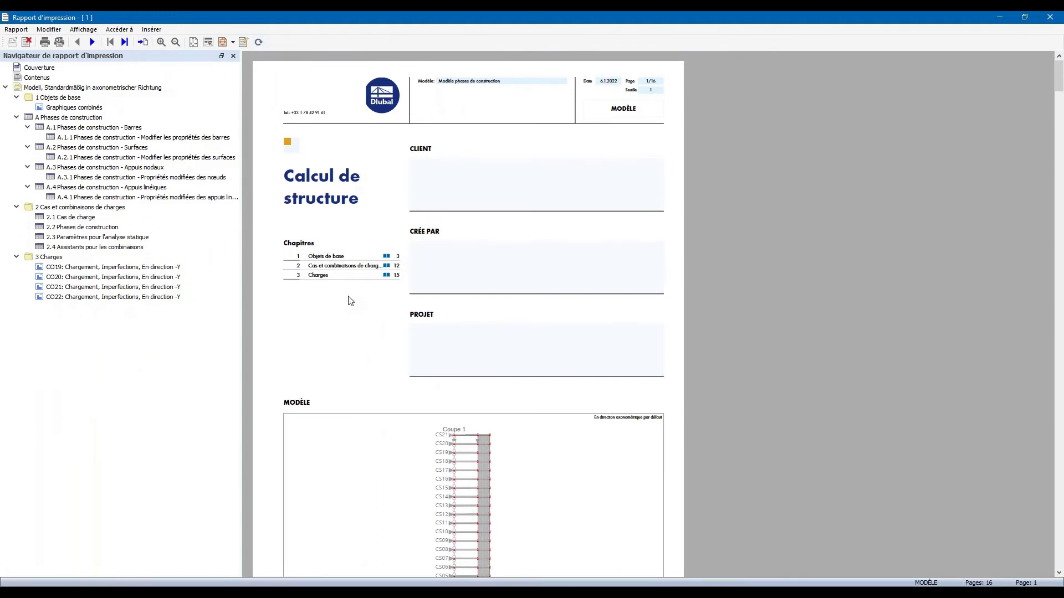
Step: Examine the combined graphics and the CO19 to CO22 load graphics in the print report
left_click(74, 108)
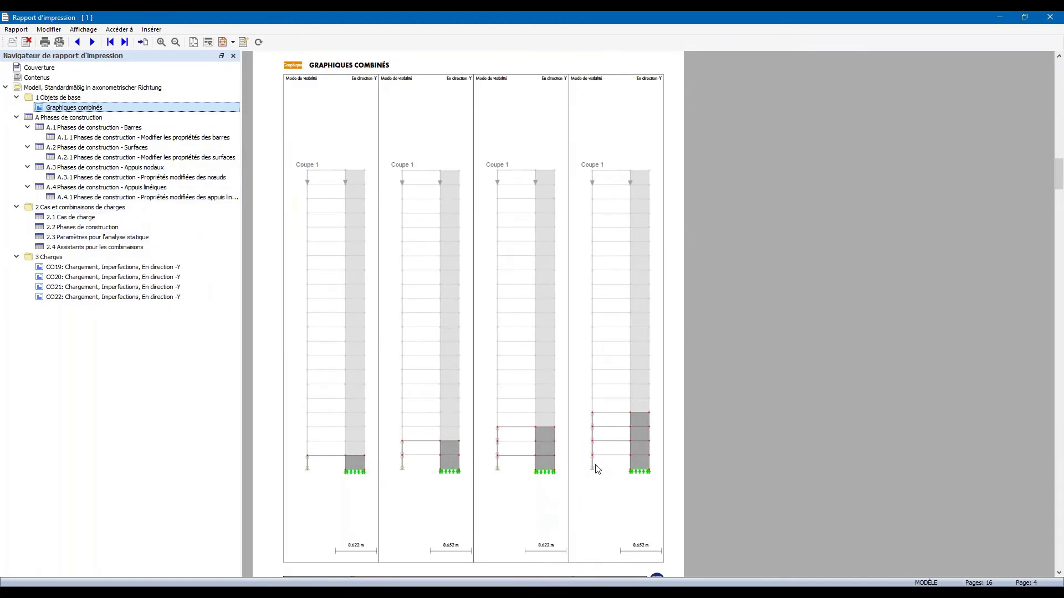
left_click(50, 257)
scroll(417, 347, "down", 5)
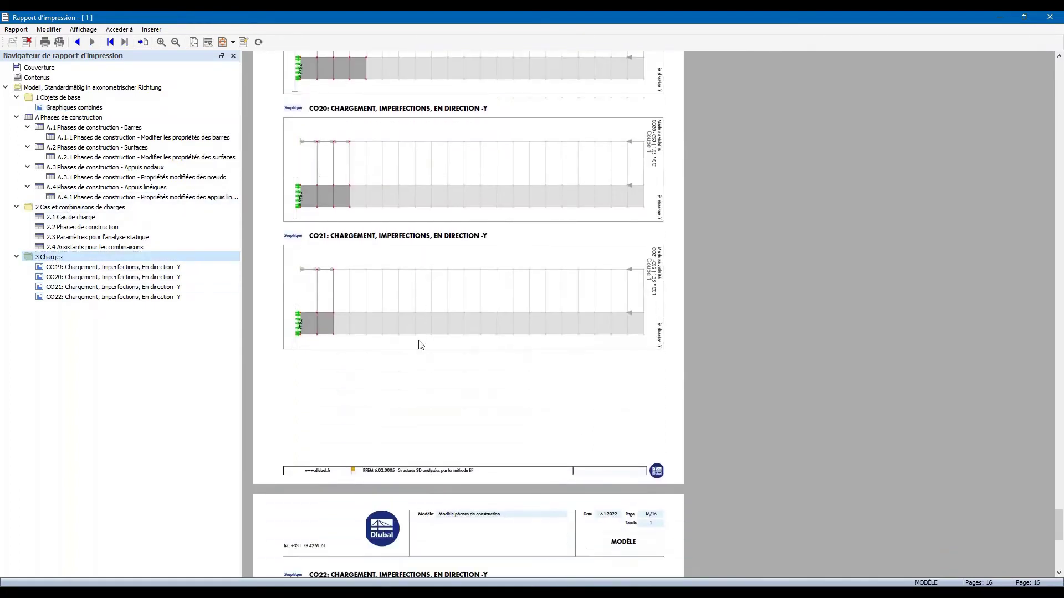
scroll(419, 464, "up", 5)
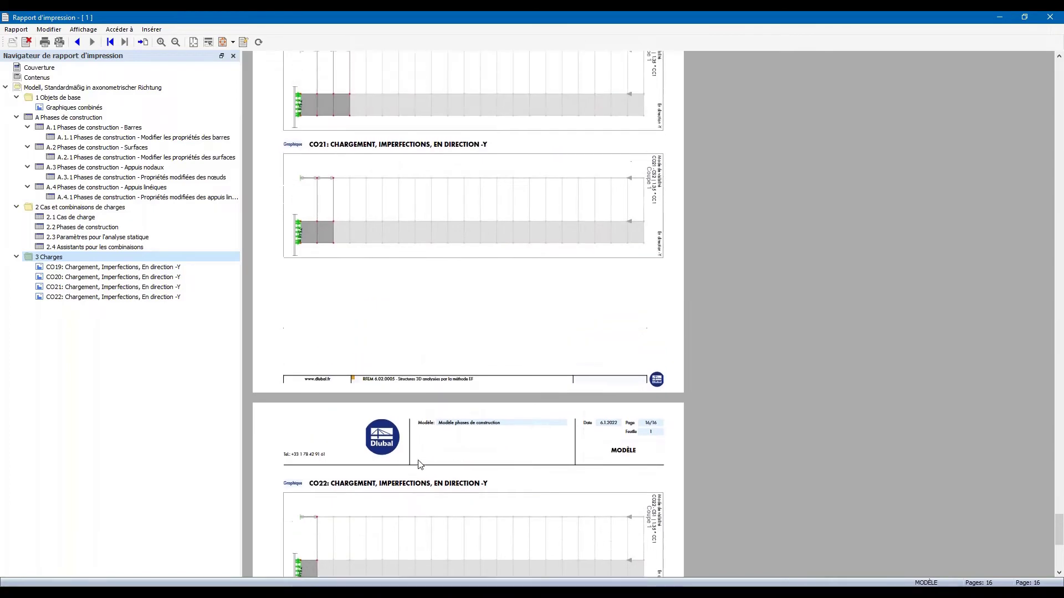
scroll(410, 460, "down", 4)
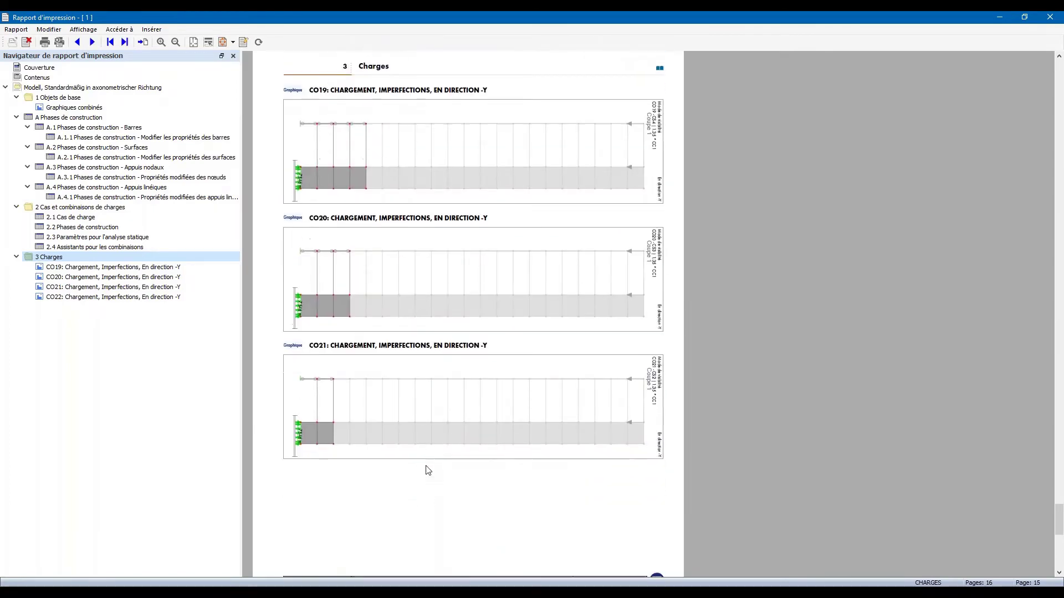
scroll(421, 521, "up", 3)
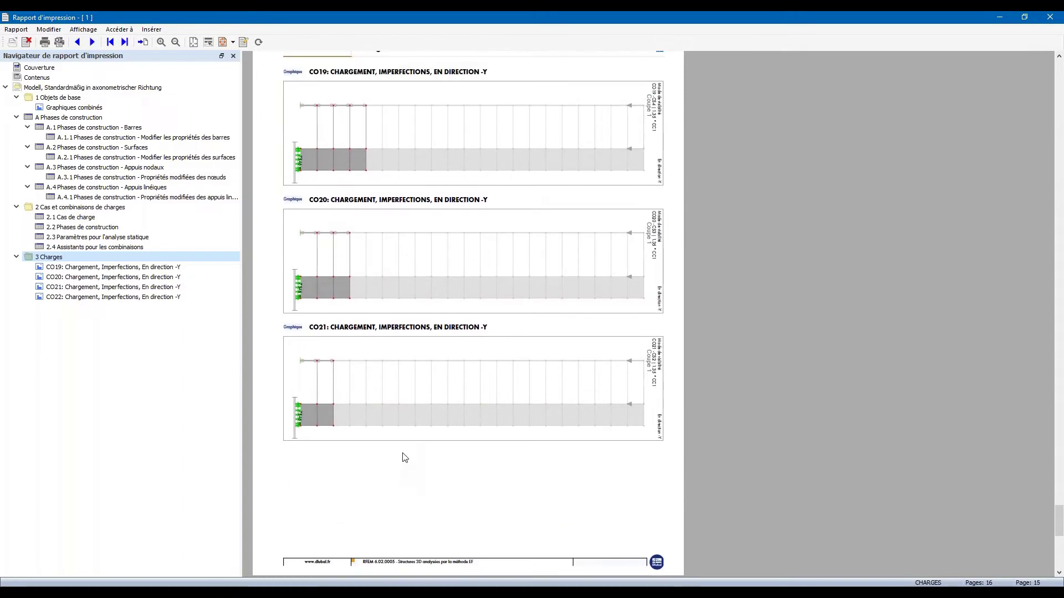
scroll(405, 458, "up", 3)
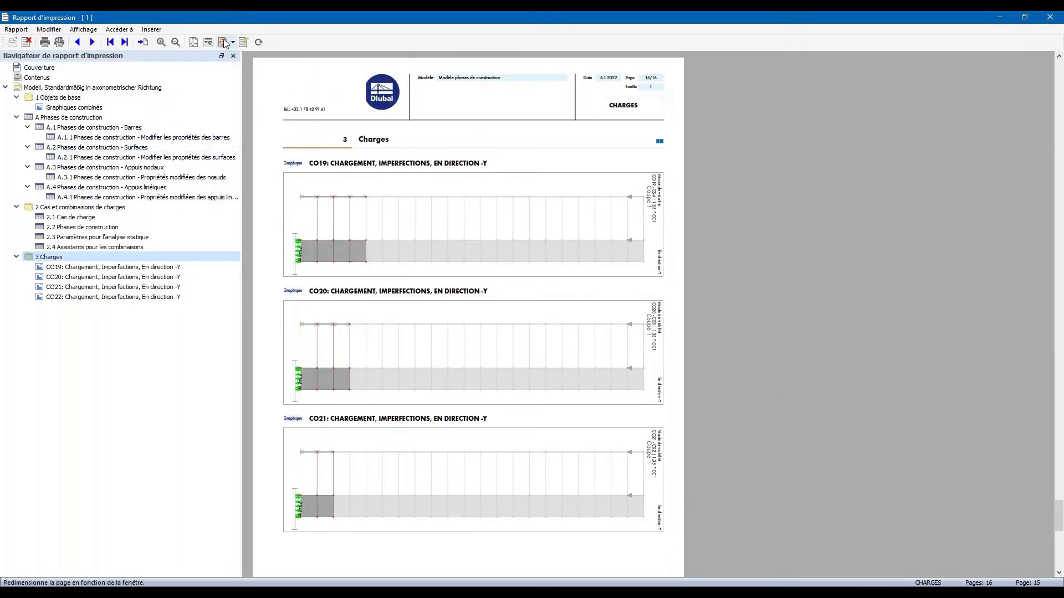
Step: Review the Phases de construction items selected in the print report manager, cancel it, and return to the report pages
right_click(38, 90)
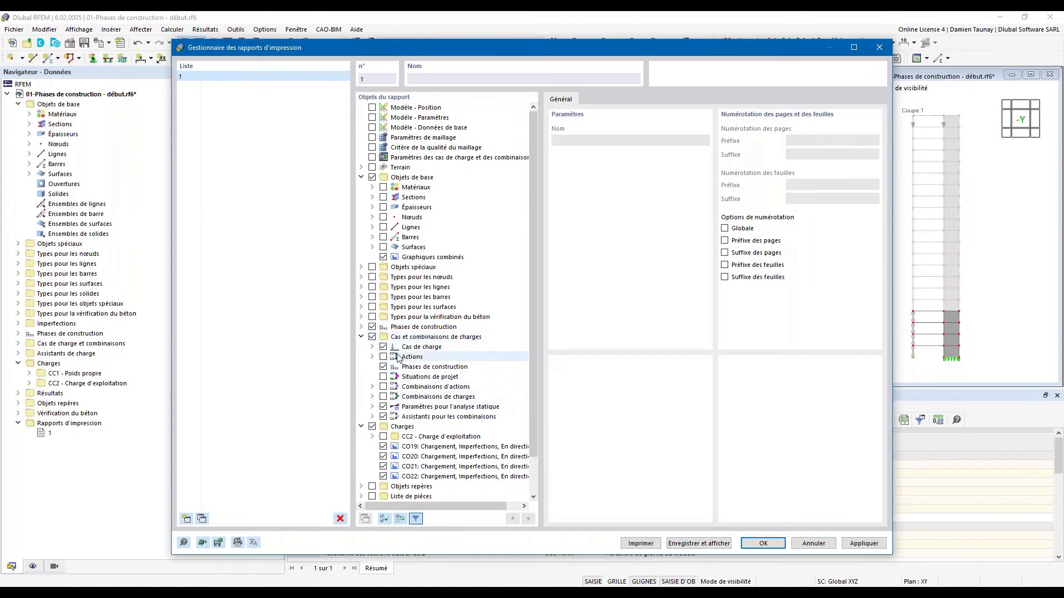
scroll(392, 393, "down", 1)
left_click(361, 297)
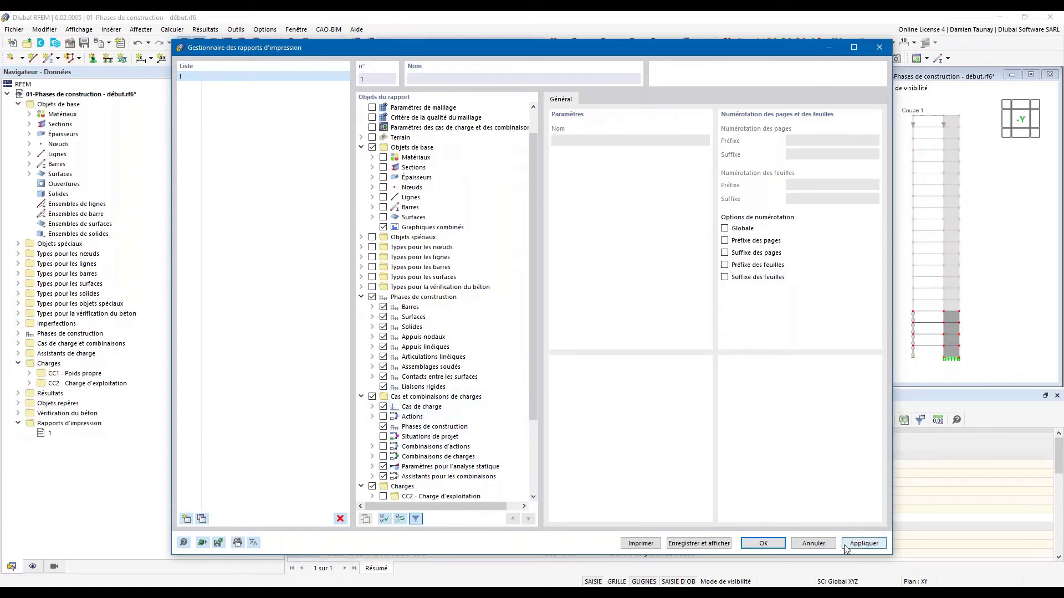
left_click(813, 544)
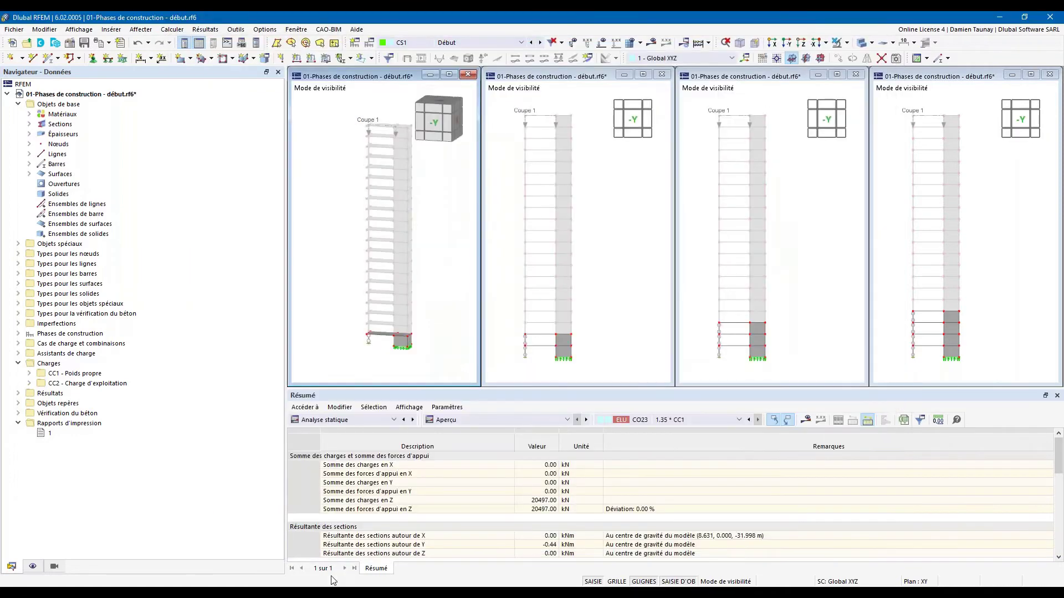
scroll(371, 231, "down", 5)
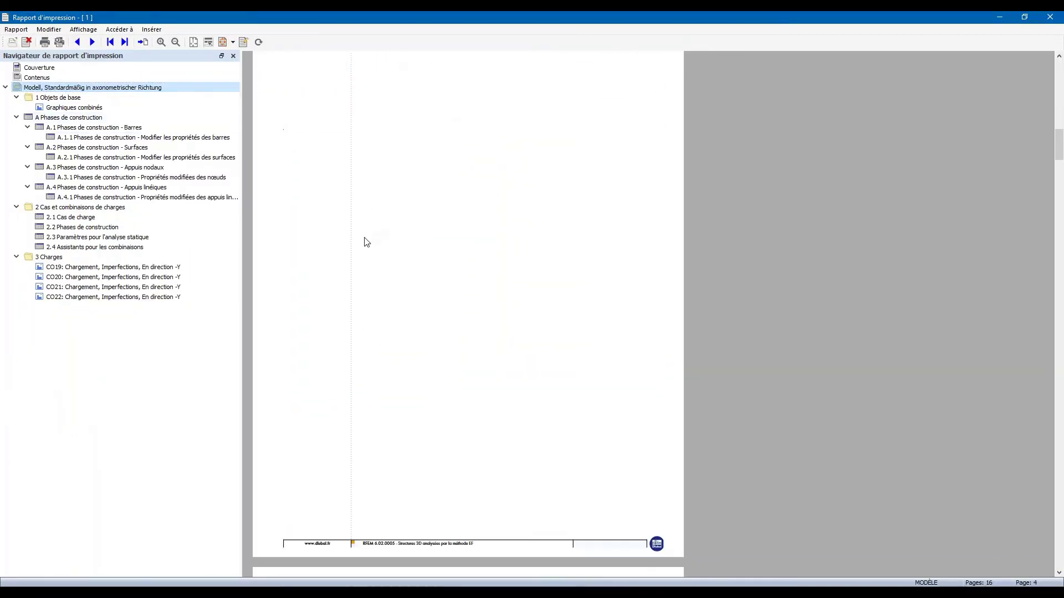
Step: Examine the Phases de construction settings of the successive stages in section A of the print report
scroll(366, 239, "down", 10)
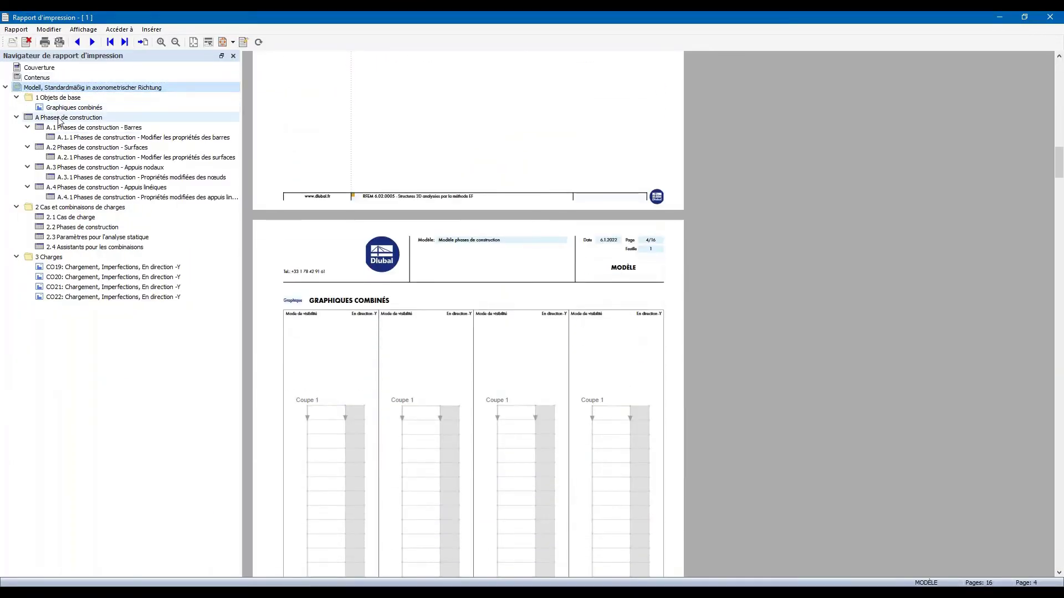
scroll(415, 180, "down", 5)
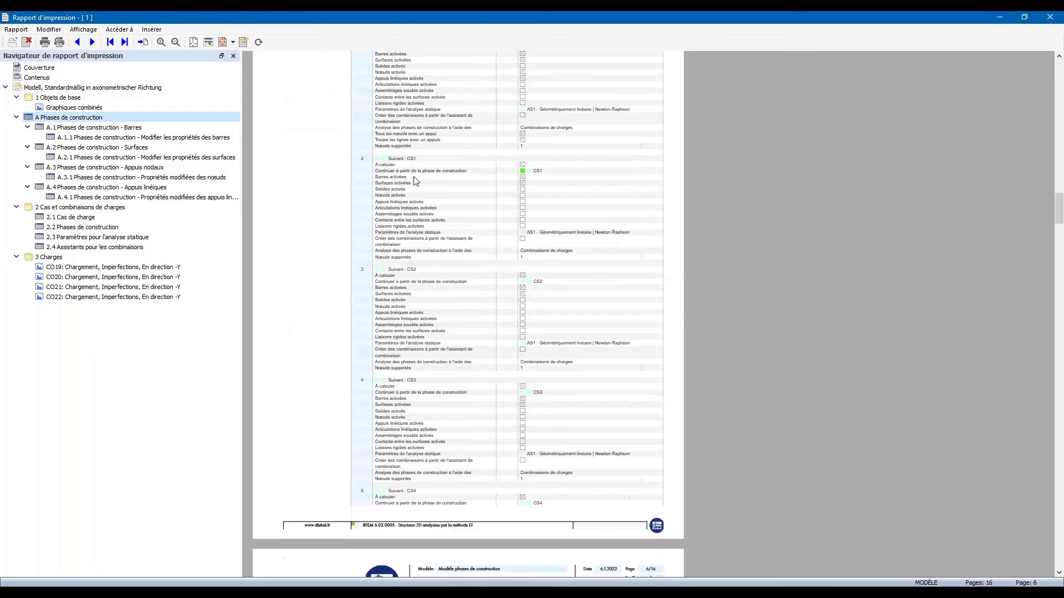
scroll(440, 205, "down", 1)
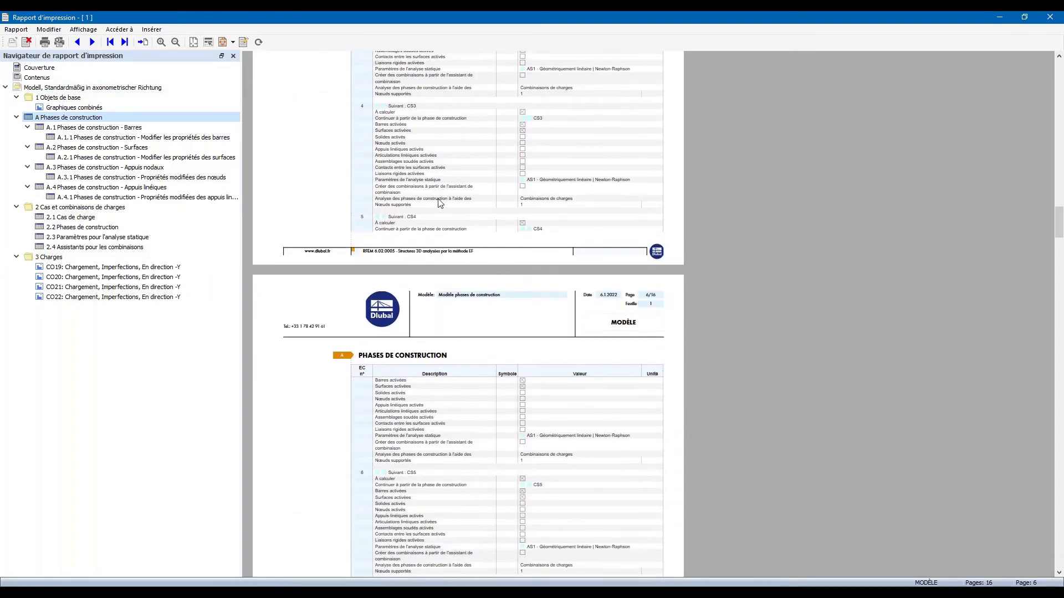
scroll(437, 200, "down", 1)
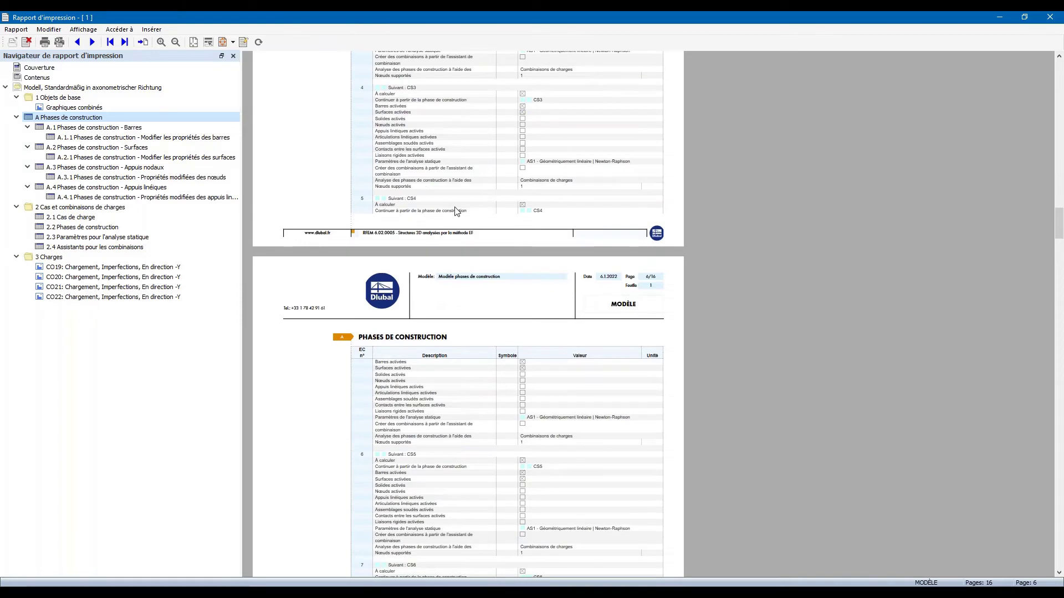
scroll(455, 190, "down", 3)
scroll(438, 155, "down", 3)
scroll(465, 192, "down", 20)
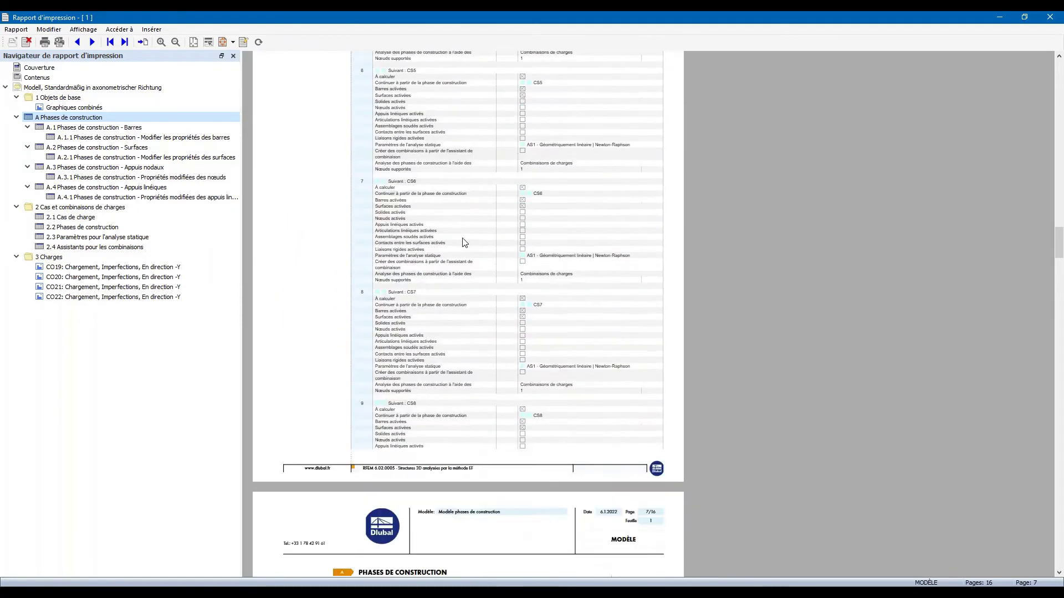
Step: Review the A.1 Barres and A.2 Surfaces construction stage tables in the print report
left_click(83, 127)
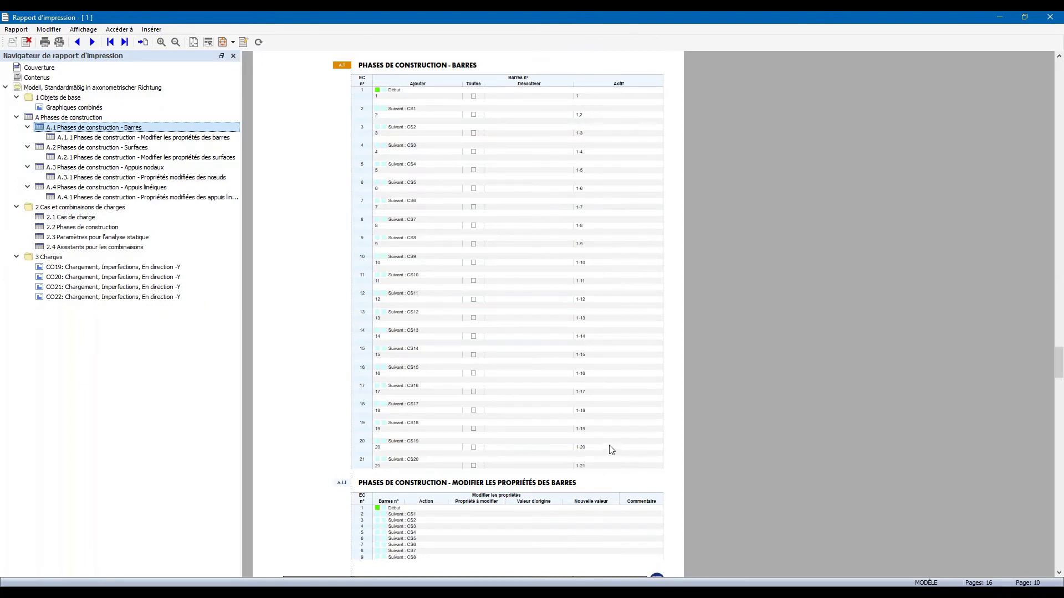
scroll(600, 458, "down", 3)
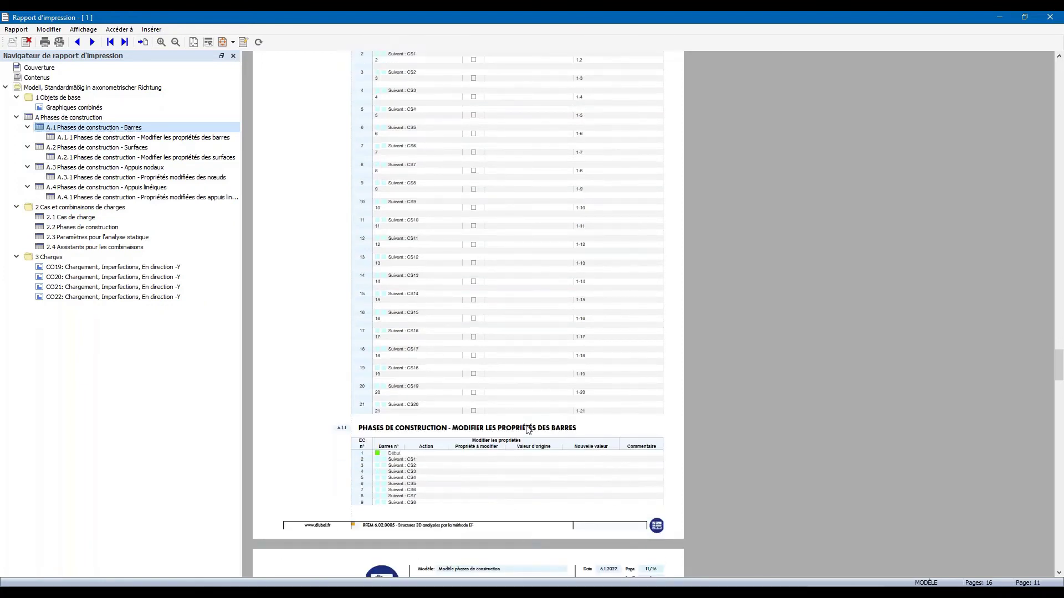
scroll(528, 427, "down", 3)
scroll(477, 308, "up", 10)
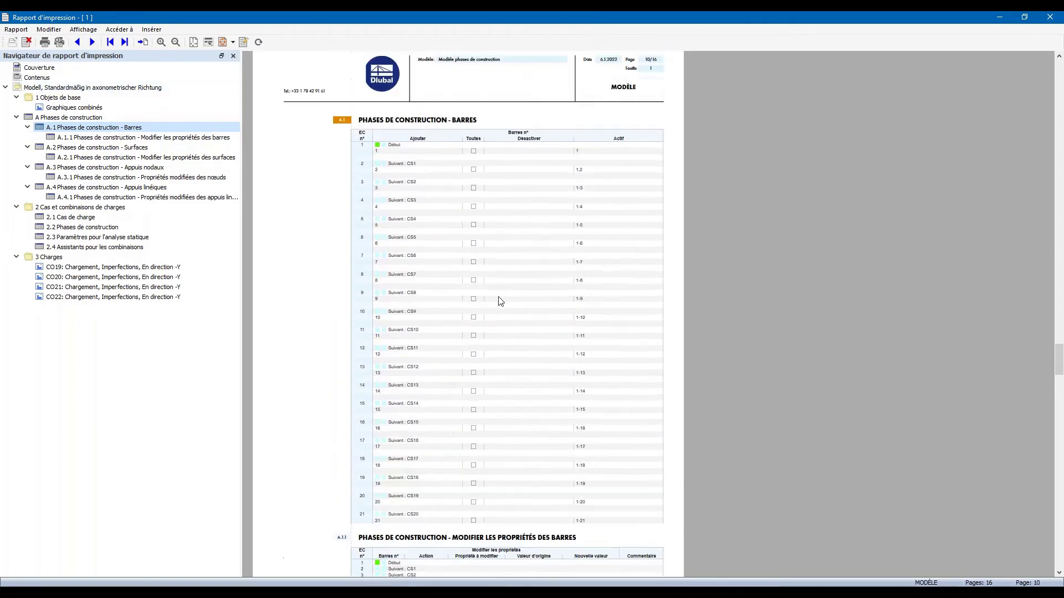
left_click(97, 147)
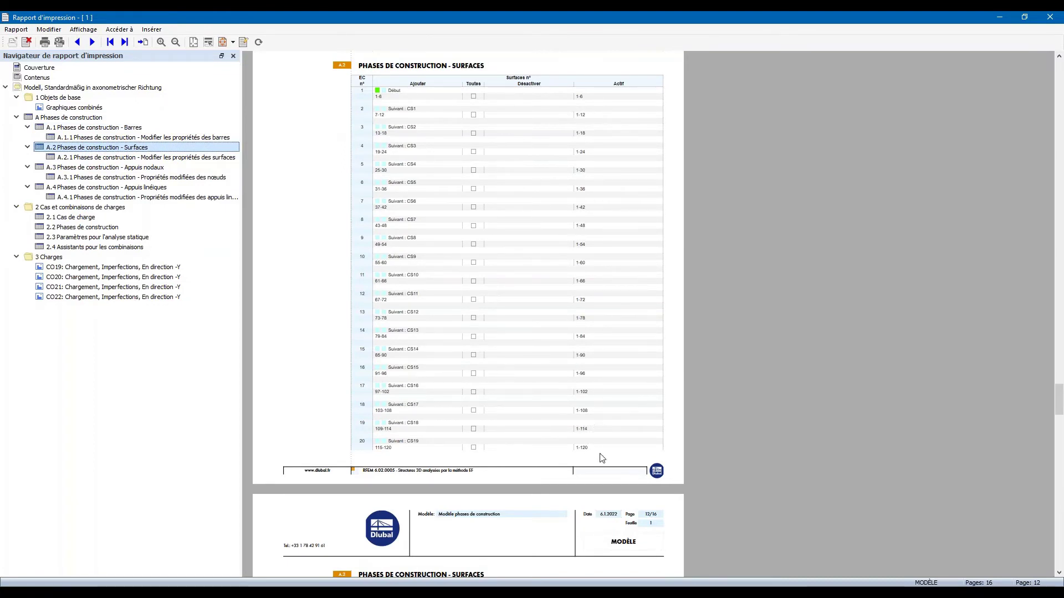
scroll(563, 368, "down", 1)
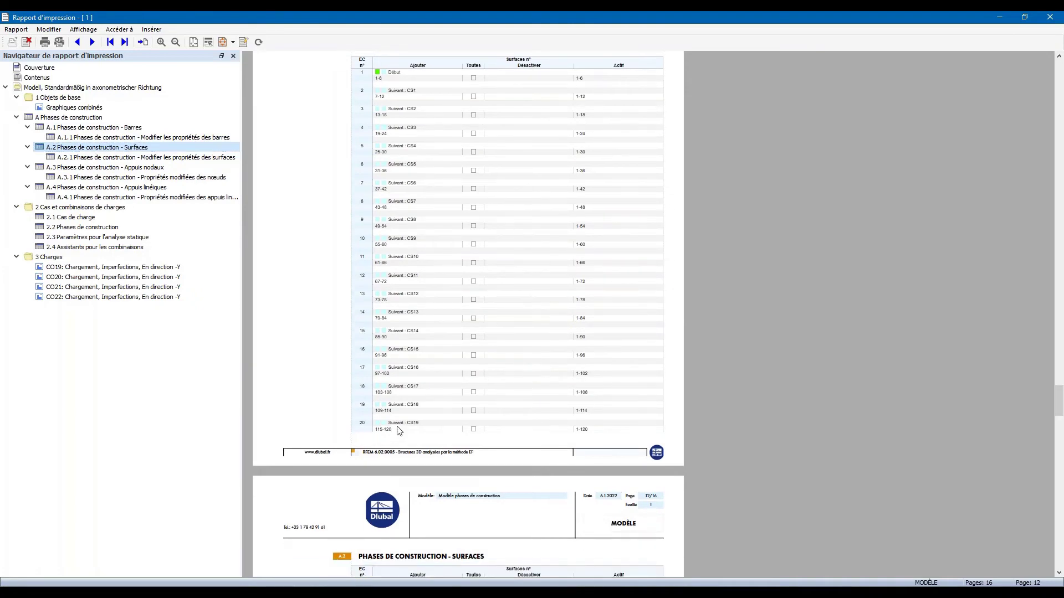
scroll(399, 431, "down", 1)
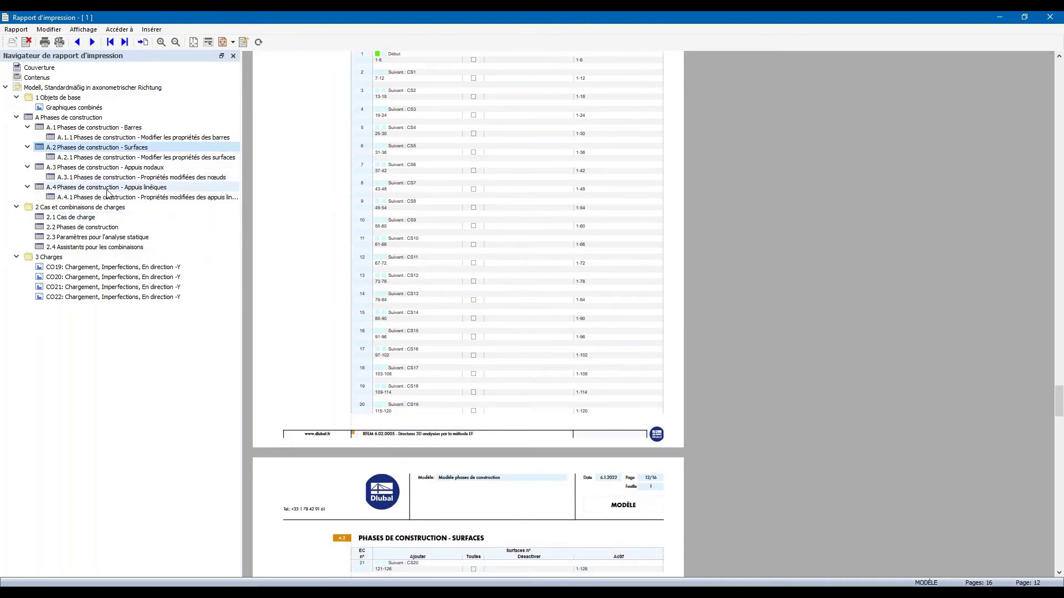
Step: Review the print report's load case, construction stage loading and static analysis parameter tables, and return to the surfaces table
left_click(69, 217)
scroll(404, 327, "down", 8)
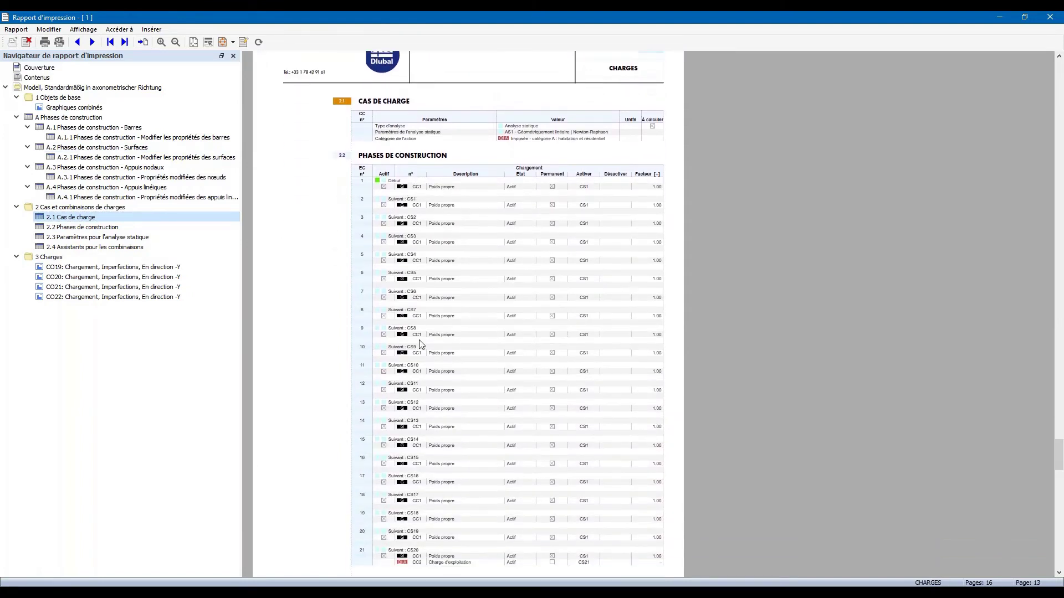
scroll(419, 344, "down", 10)
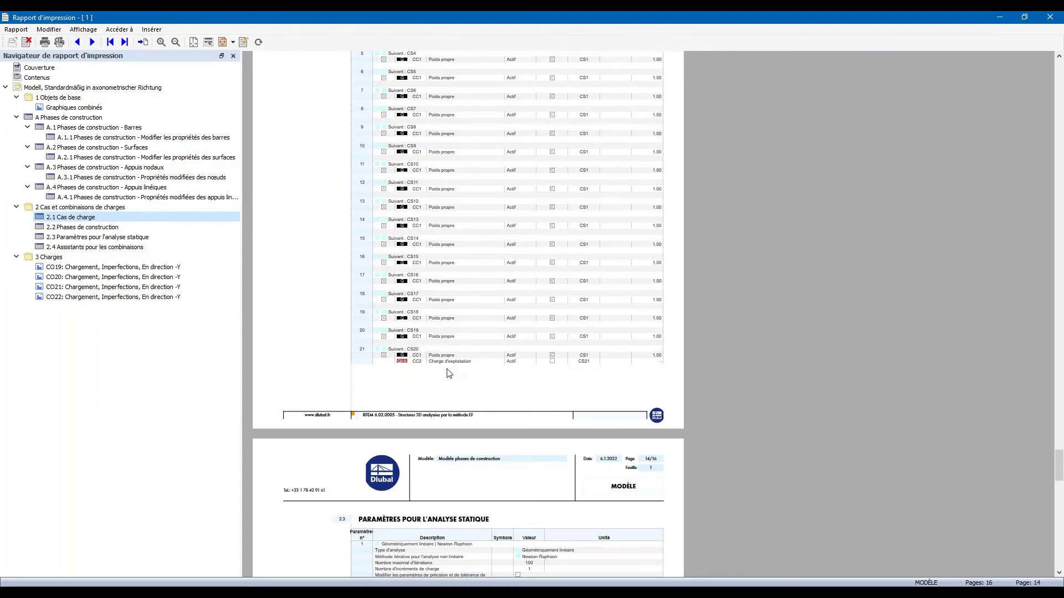
scroll(449, 373, "down", 5)
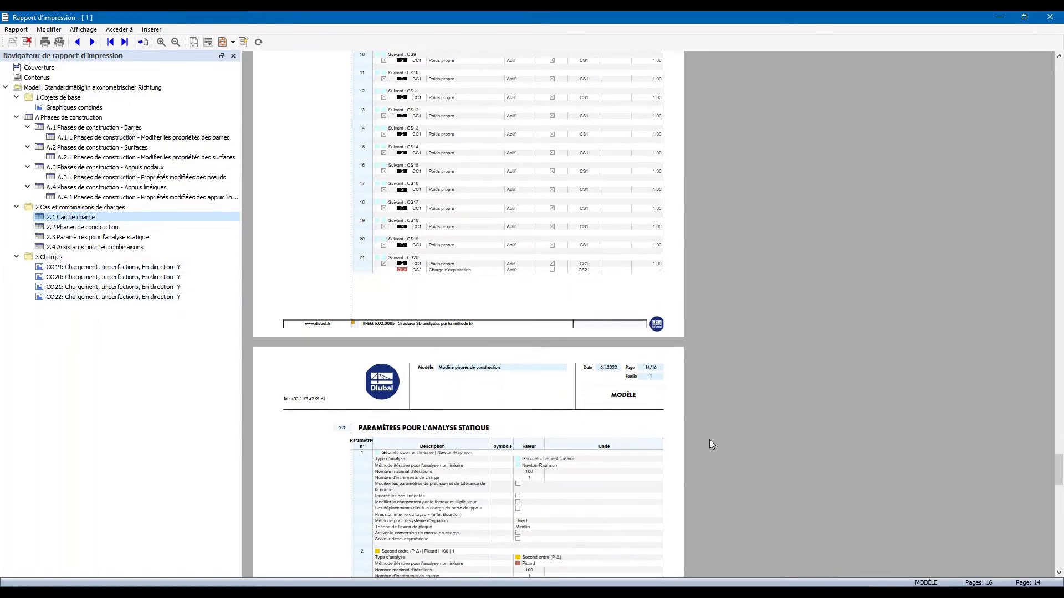
scroll(711, 445, "up", 20)
scroll(713, 456, "up", 20)
scroll(709, 461, "up", 10)
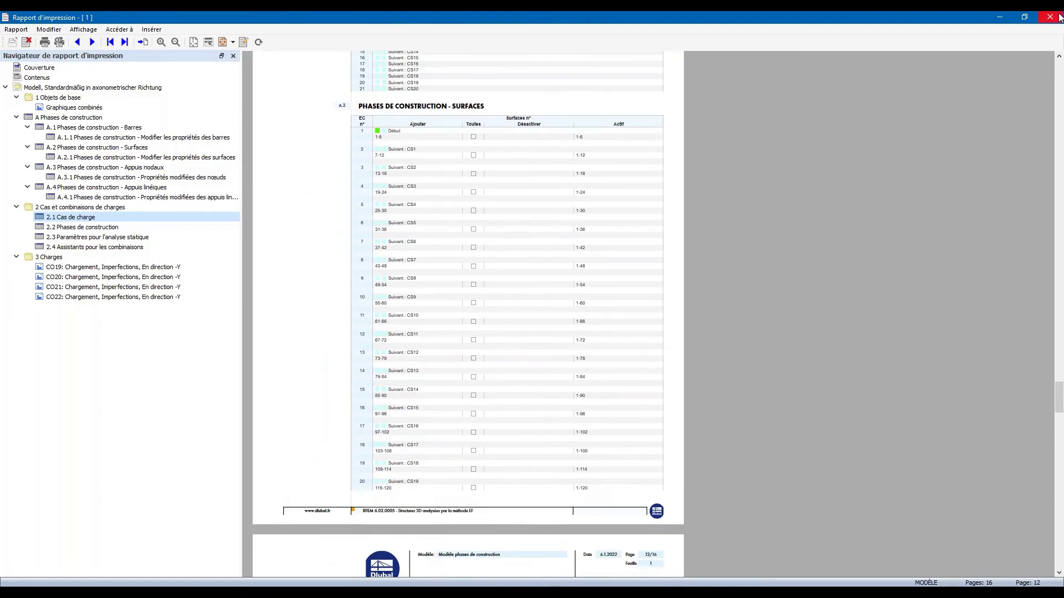
Step: Close the print report and switch to the model 02-Instabilité - phases de construction - début.rf6
left_click(1060, 17)
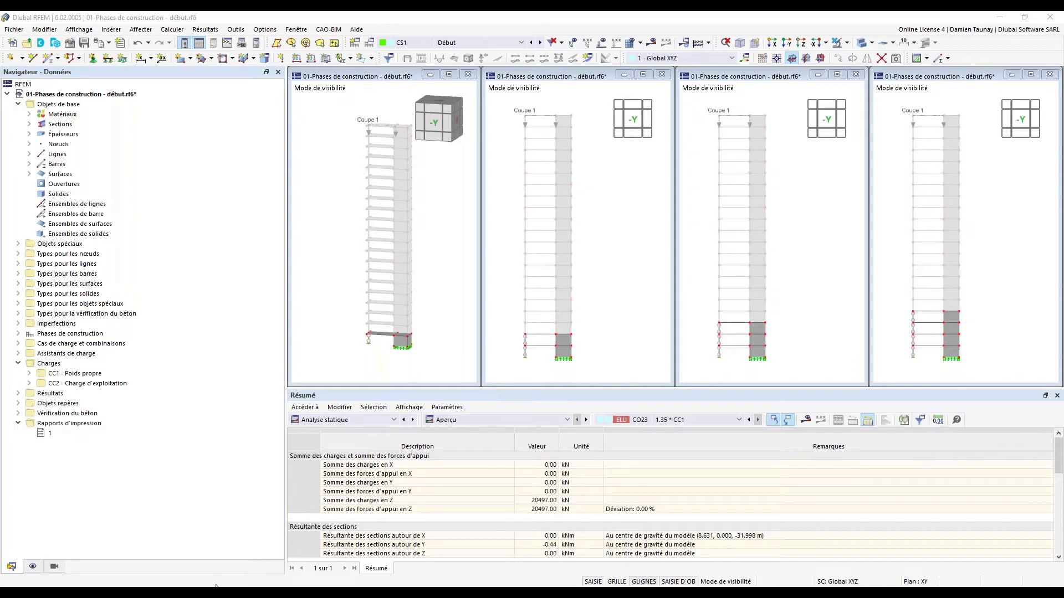
mouse_move(258, 593)
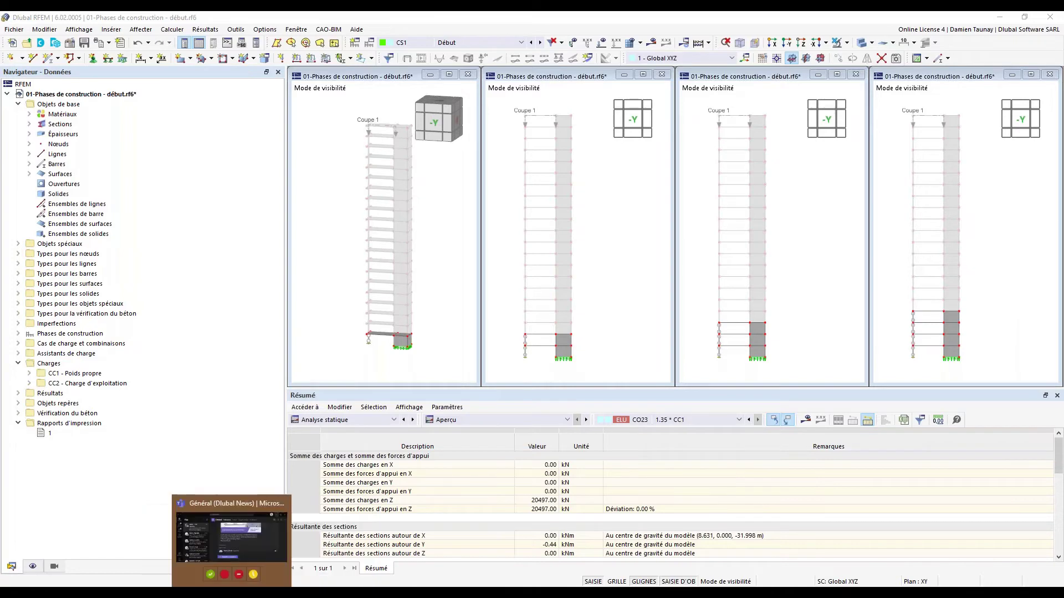
mouse_move(367, 592)
left_click(416, 548)
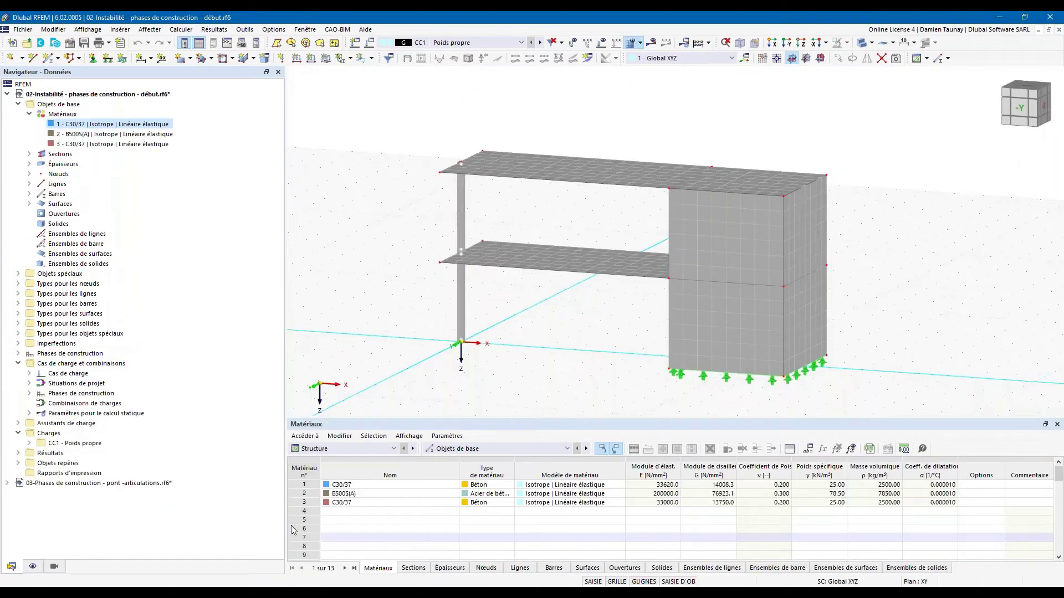
left_click(249, 593)
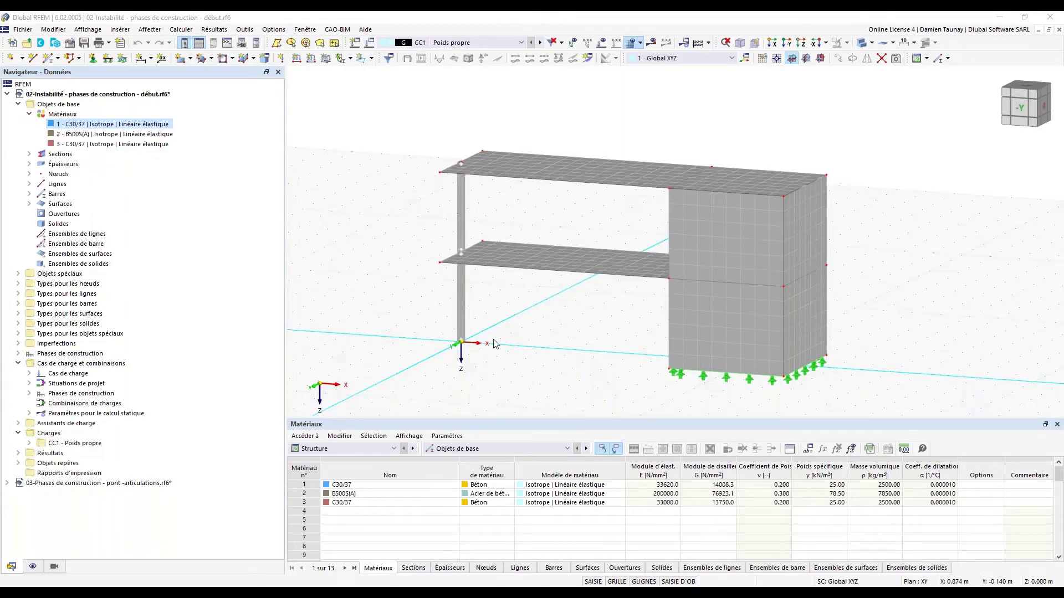
Step: Edit construction stage CS1 - Début and enable its modifications for members, surfaces, nodal supports and line supports
left_click(18, 353)
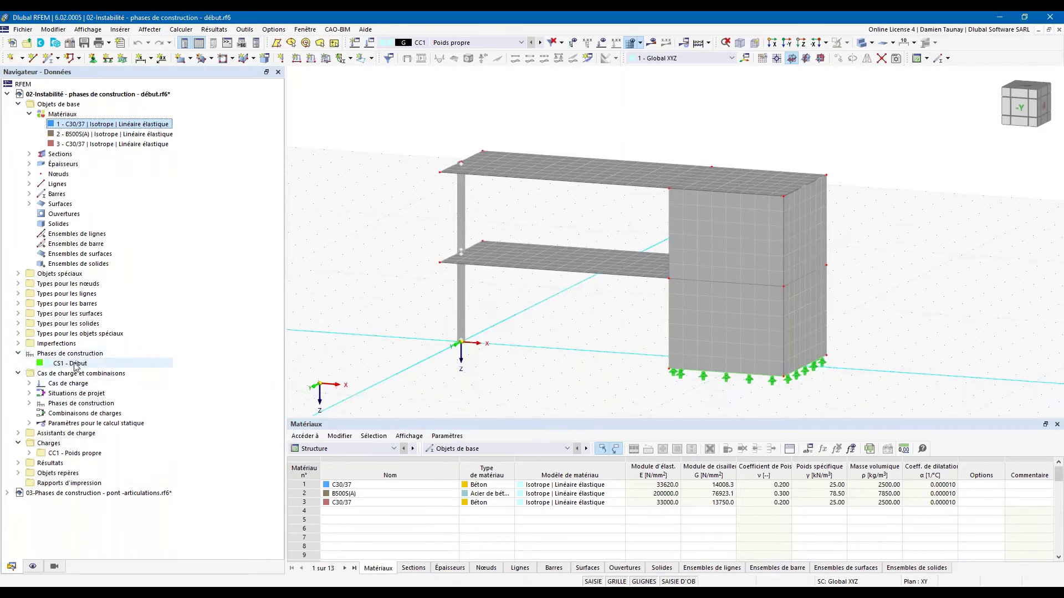
left_click(73, 364)
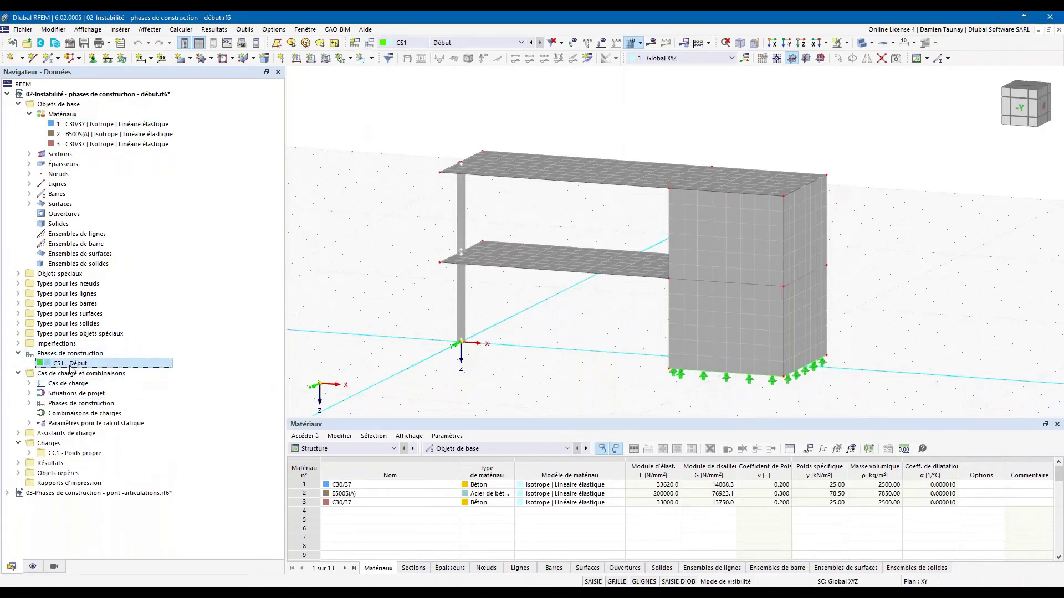
double_click(70, 365)
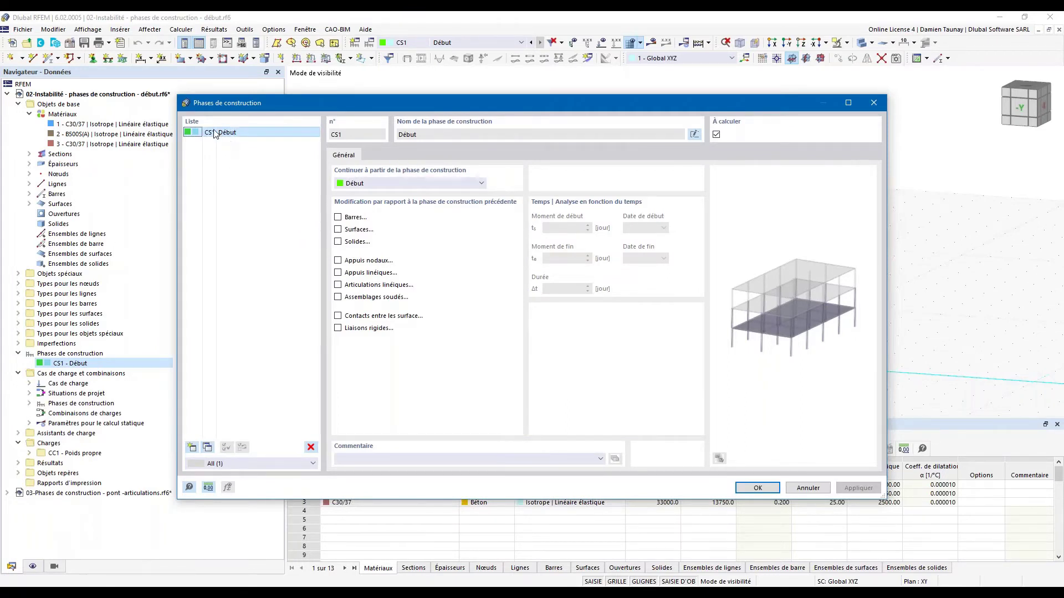
left_click(338, 217)
left_click(337, 229)
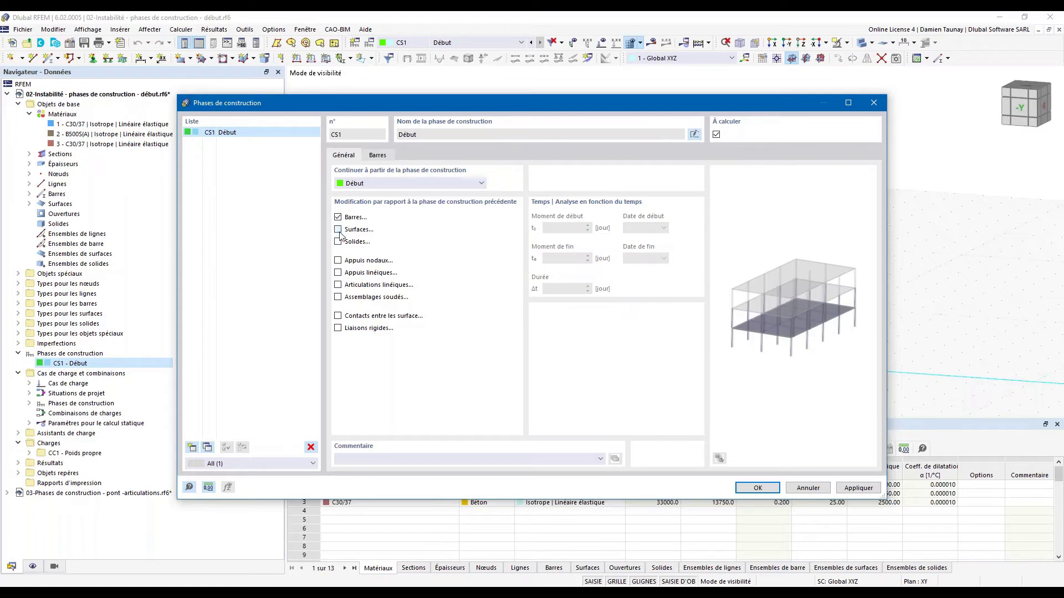
left_click(337, 261)
left_click(337, 273)
Step: Add member 1, the lower column, to construction stage CS1
left_click(378, 157)
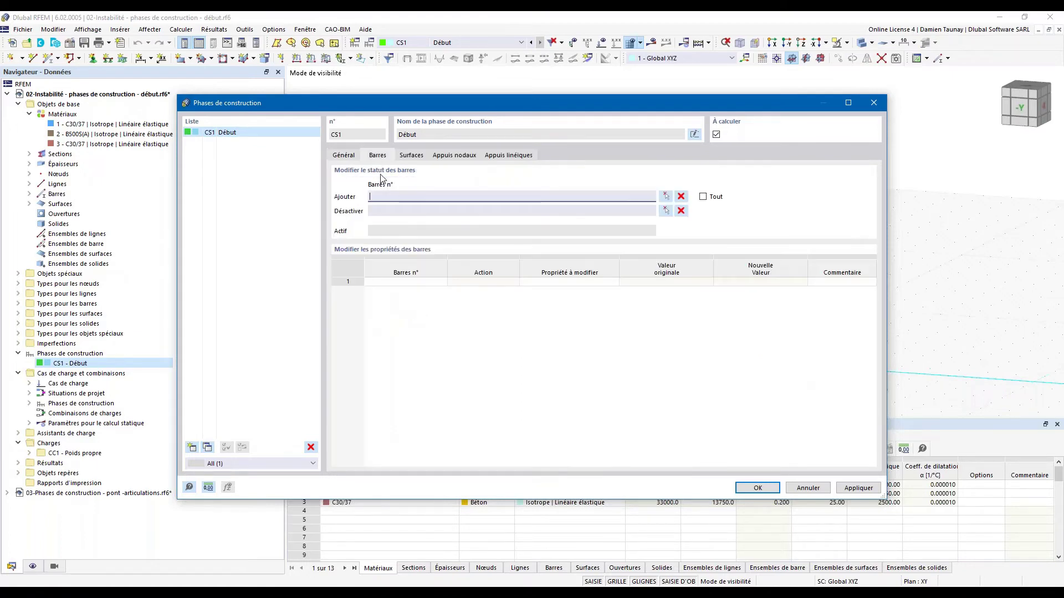
left_click(666, 197)
left_click(461, 299)
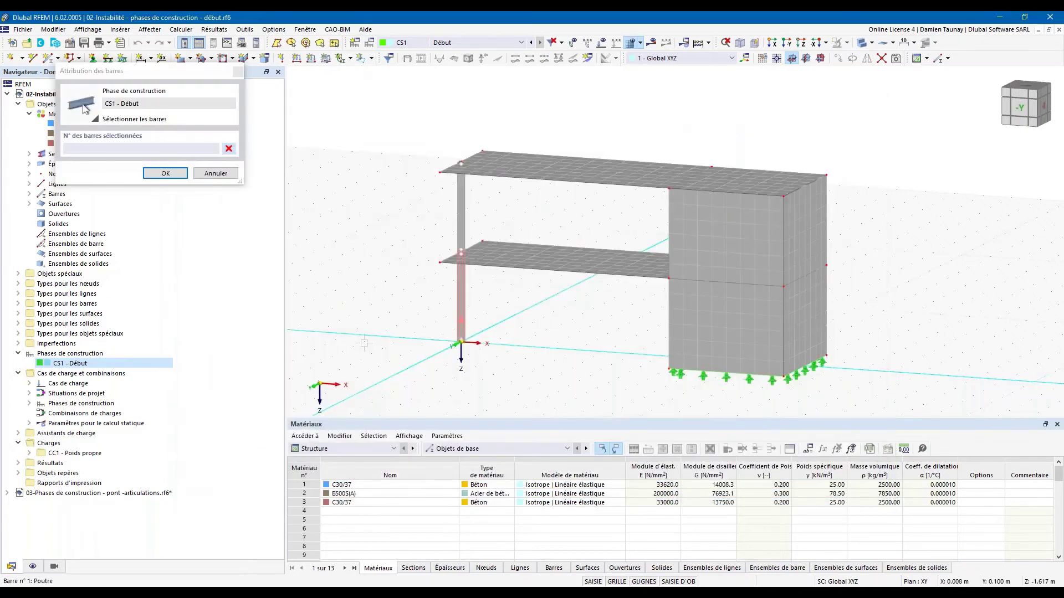
left_click(166, 173)
Step: Add surfaces 1-6 of the lower storey, including its slab and walls, to construction stage CS1
left_click(411, 155)
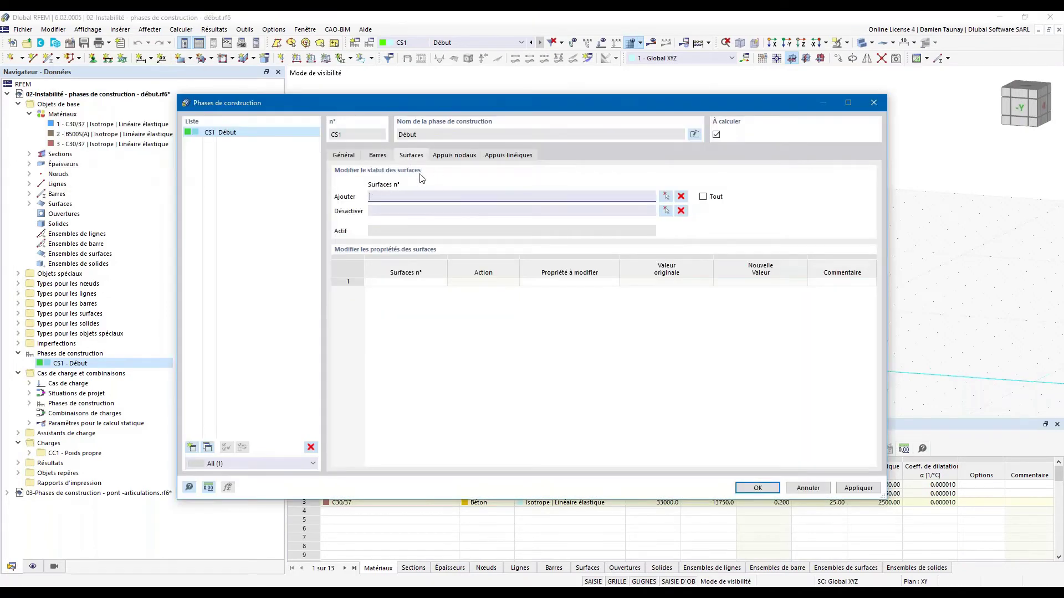
left_click(665, 196)
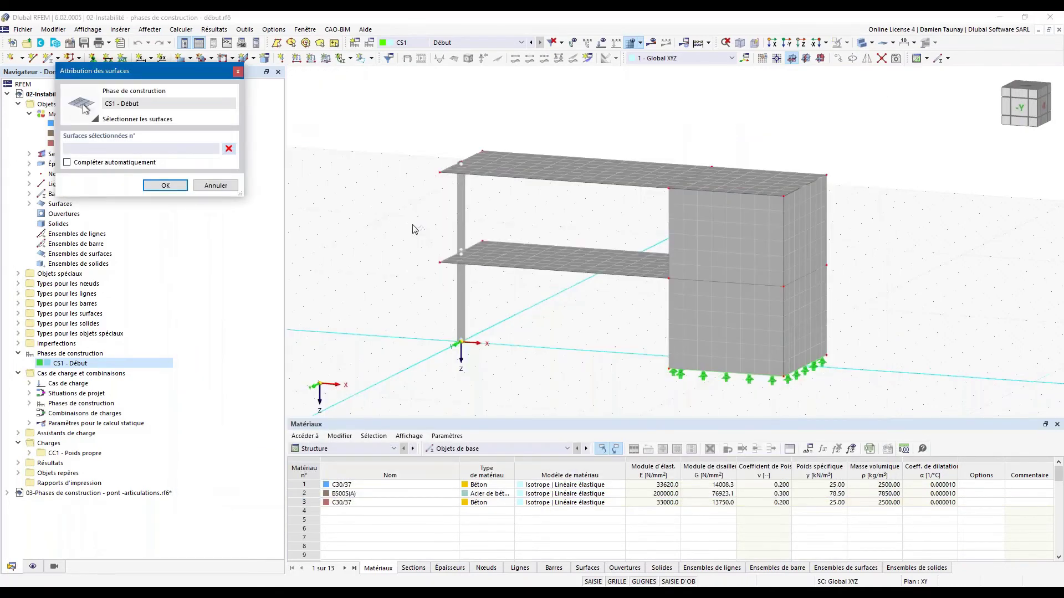
left_click_drag(871, 404, 909, 413)
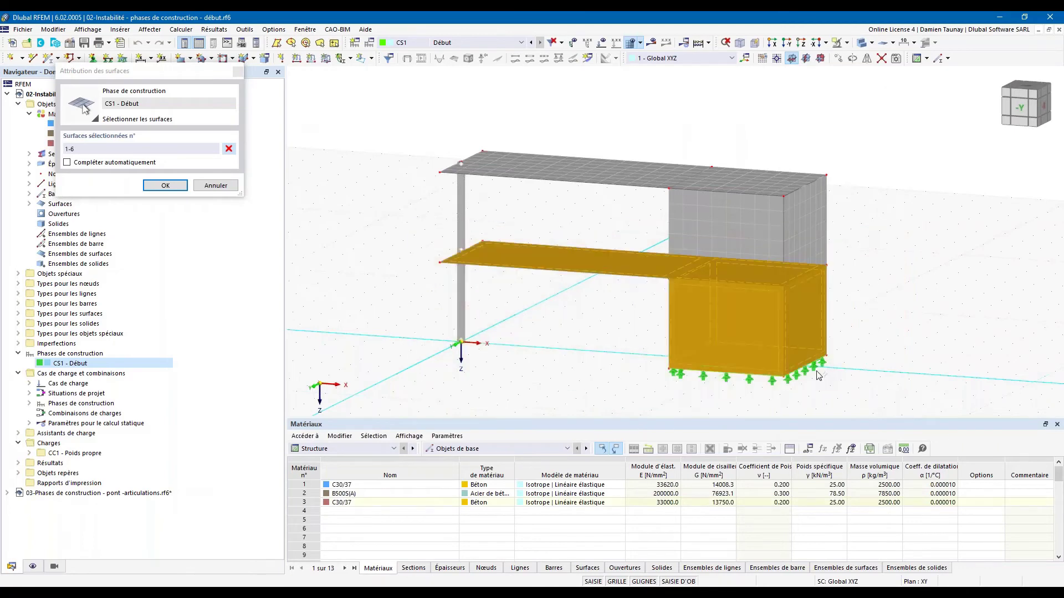
left_click(165, 185)
Step: Add the nodal support at node 1 and all line supports to construction stage CS1
left_click(463, 158)
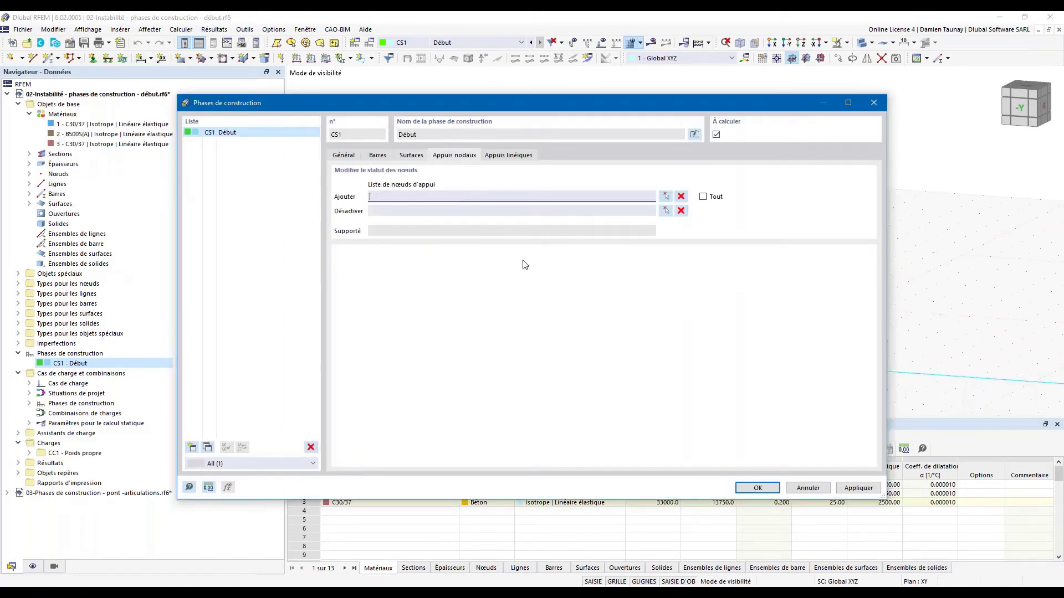
left_click(665, 197)
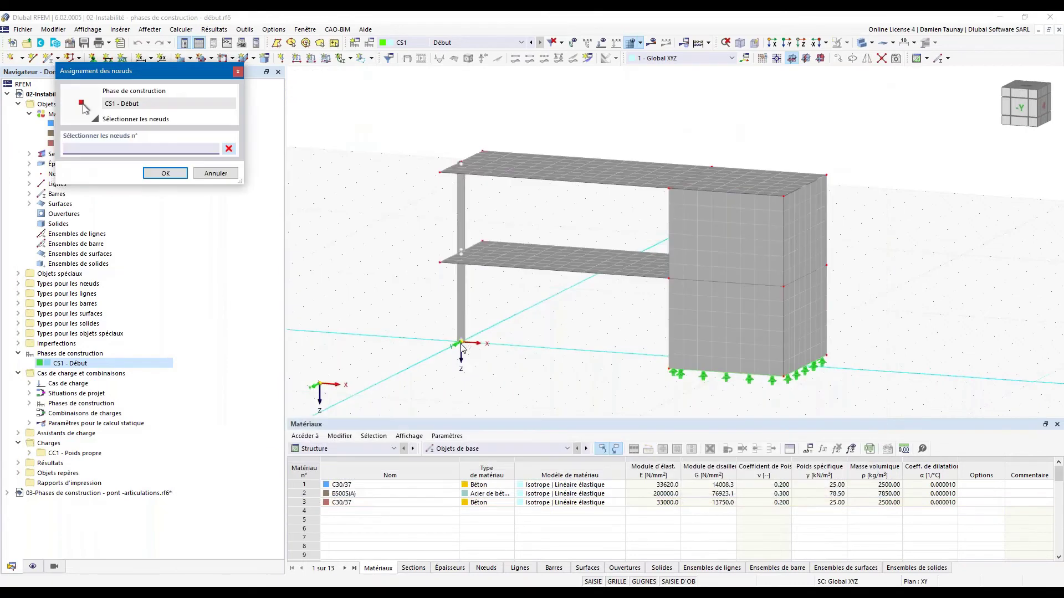
type("1")
left_click(165, 173)
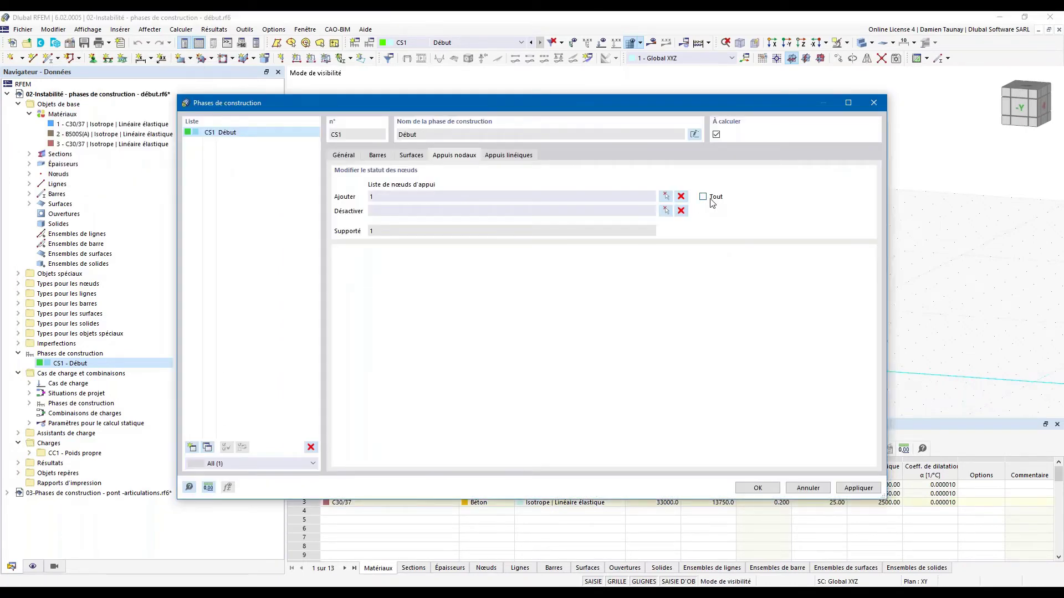
left_click(503, 156)
left_click(703, 197)
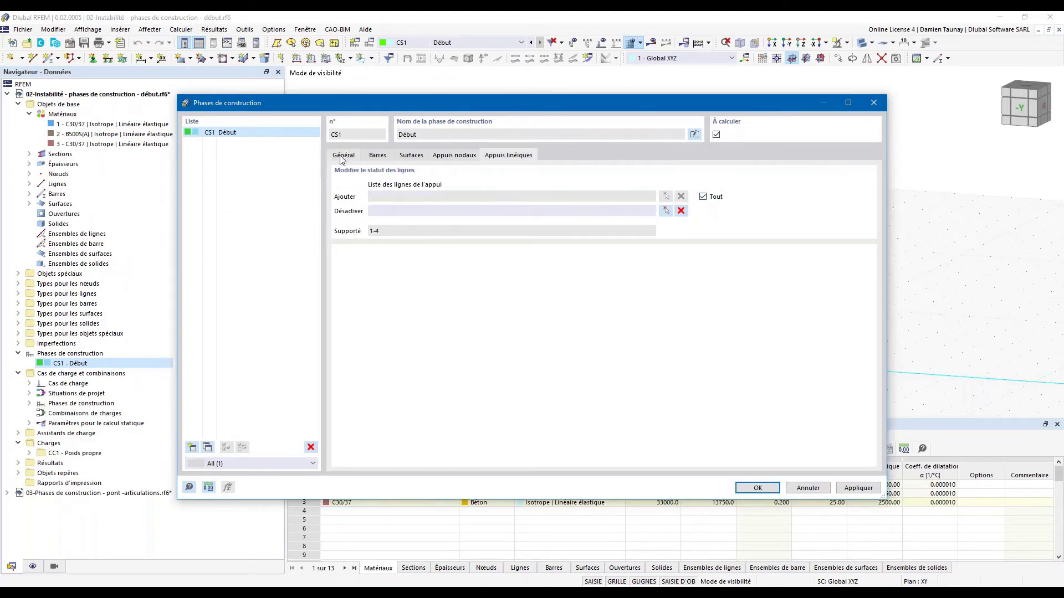
Step: Create construction stage CS2 continuing from CS1 and add member 2, the upper column, to it
left_click(191, 447)
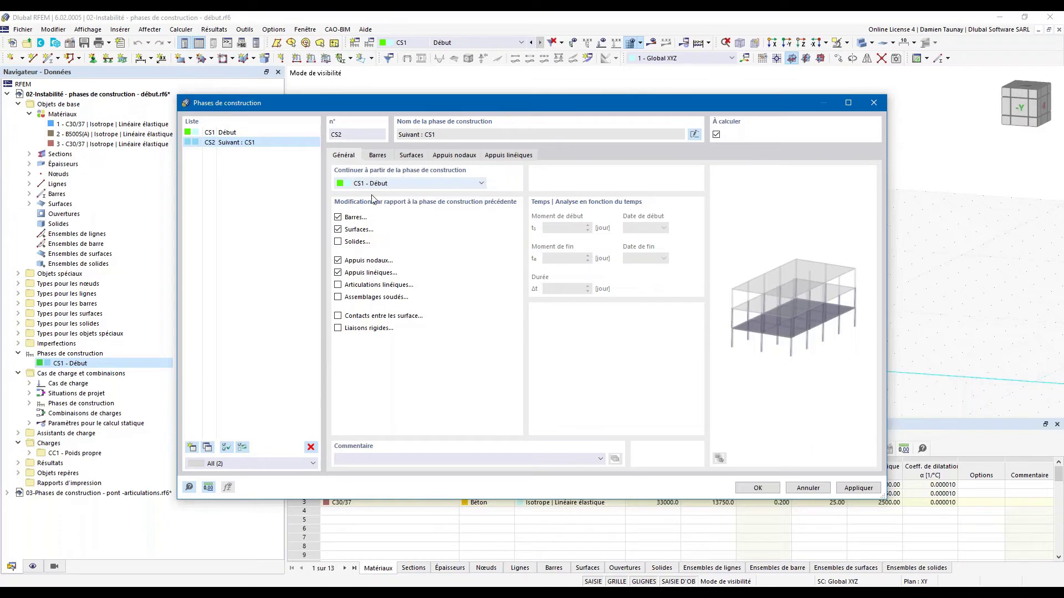
left_click(377, 158)
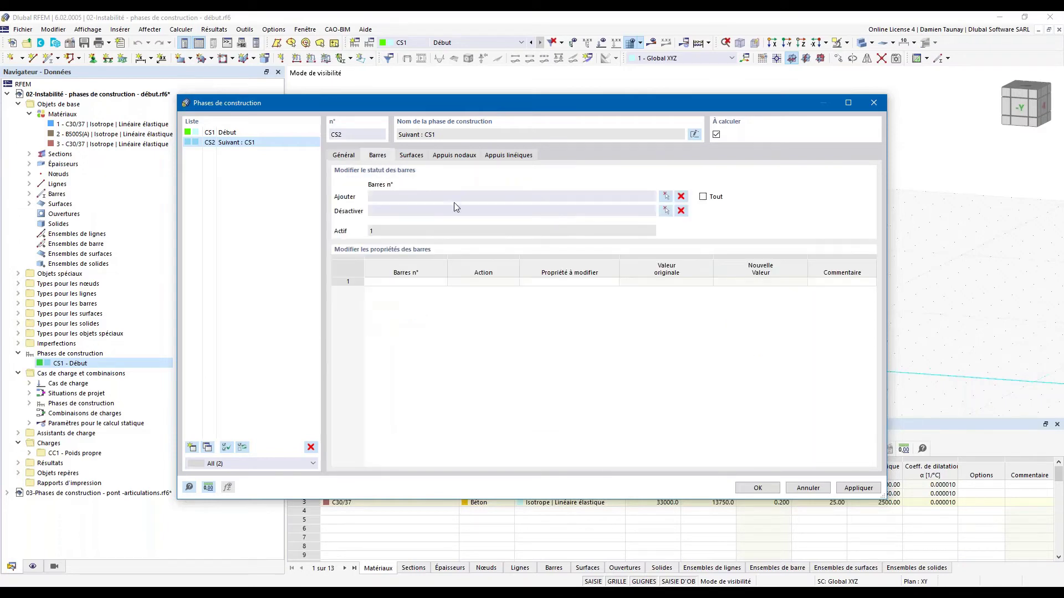
left_click(665, 196)
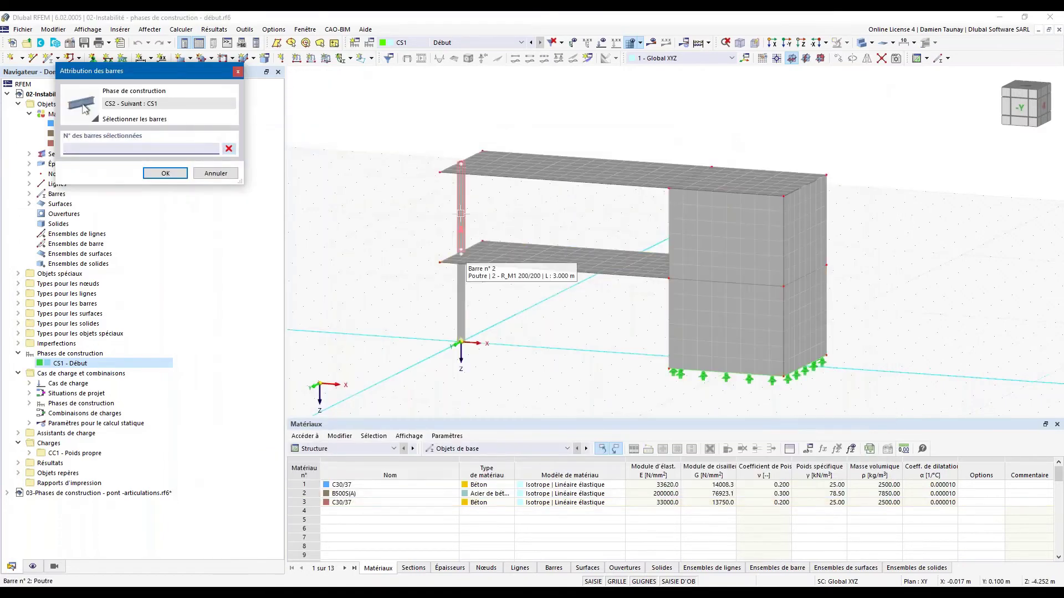
left_click(461, 214)
left_click(165, 174)
Step: Add surfaces 8-12, the upper-storey box at the supported end, to construction stage CS2 and confirm the stages
left_click(411, 156)
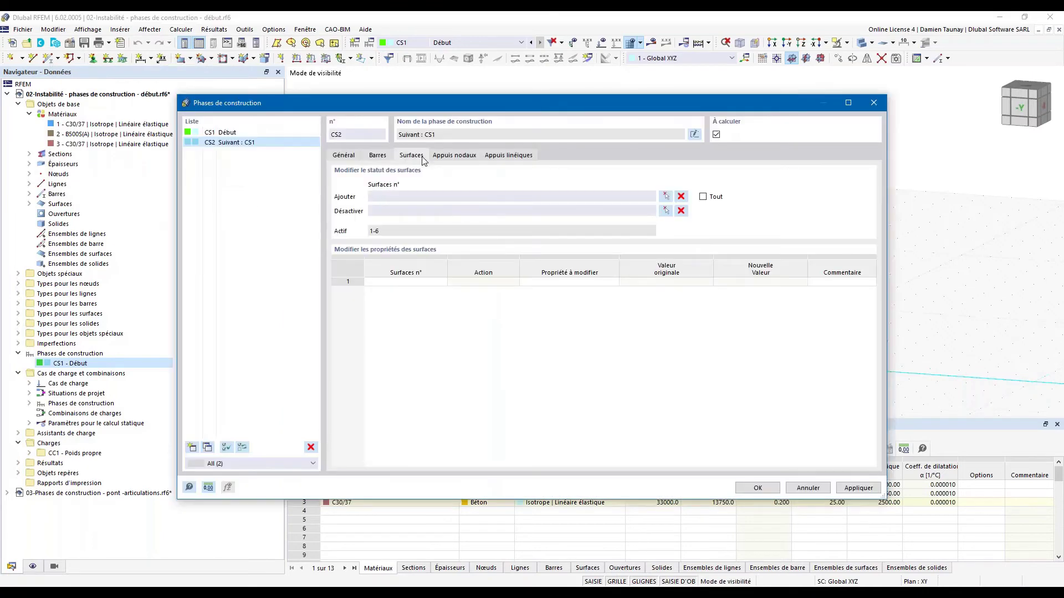
left_click(667, 198)
left_click_drag(658, 118, 869, 328)
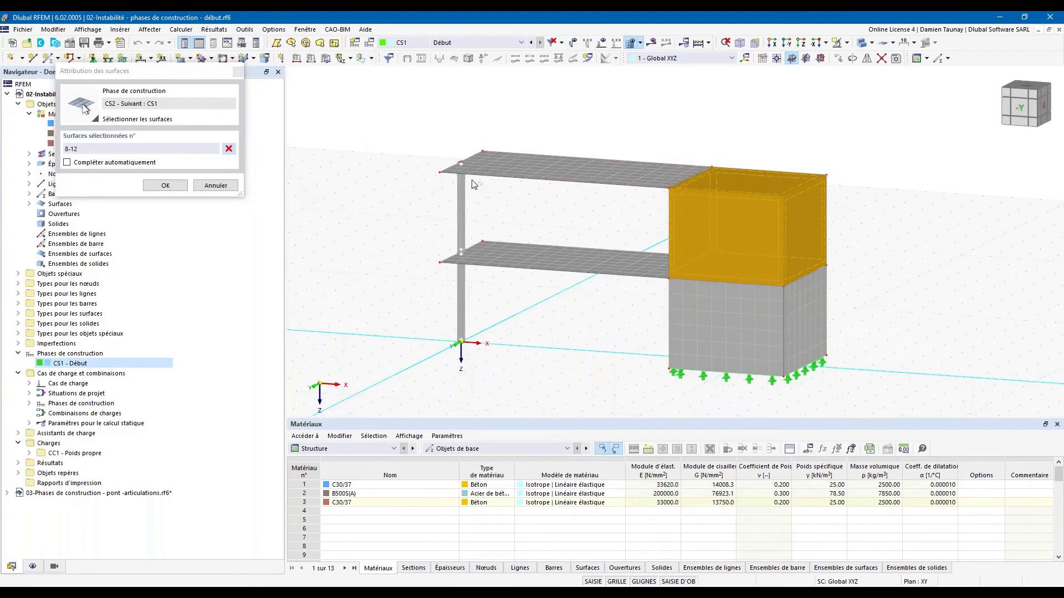
left_click(165, 185)
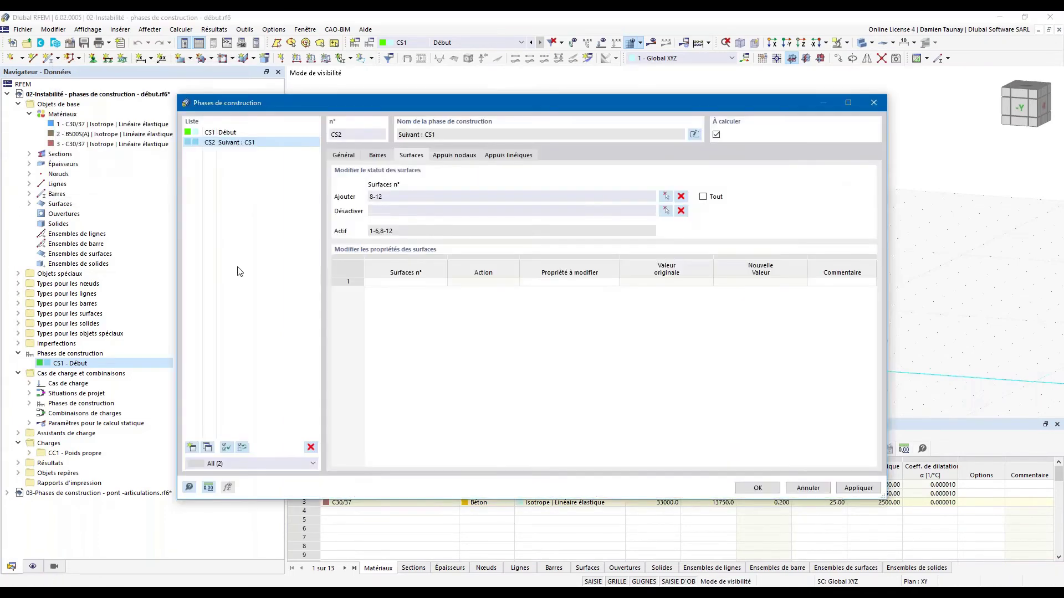
left_click(757, 488)
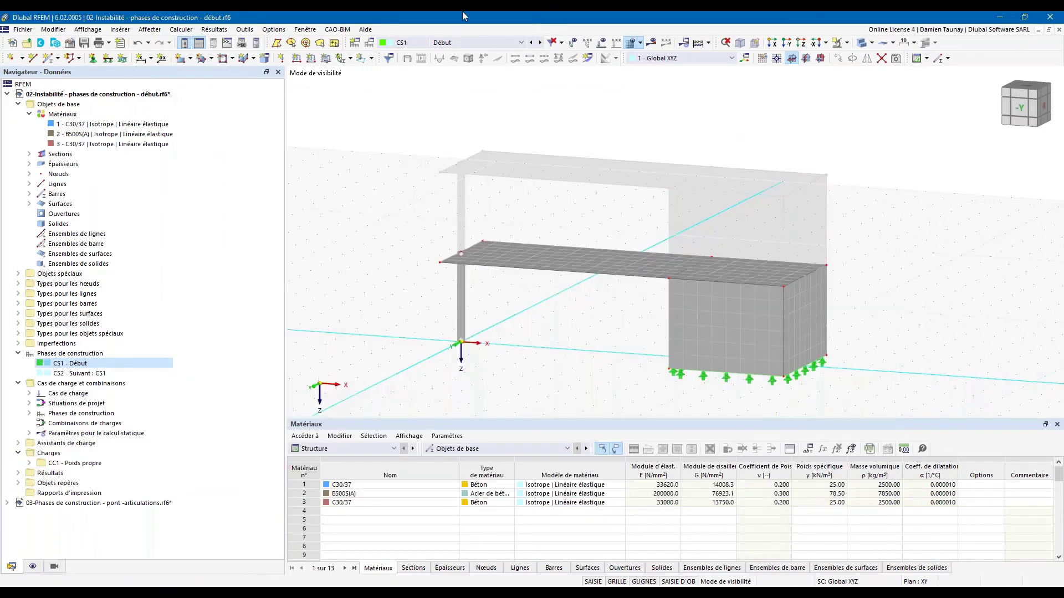
Step: Display construction stage CS2 and examine the hinges assigned to both ends of the upper column, member 2
left_click(539, 42)
mouse_move(598, 332)
middle_mouse_down("ctrl")
mouse_move(647, 335)
mouse_move(599, 344)
middle_mouse_up("ctrl")
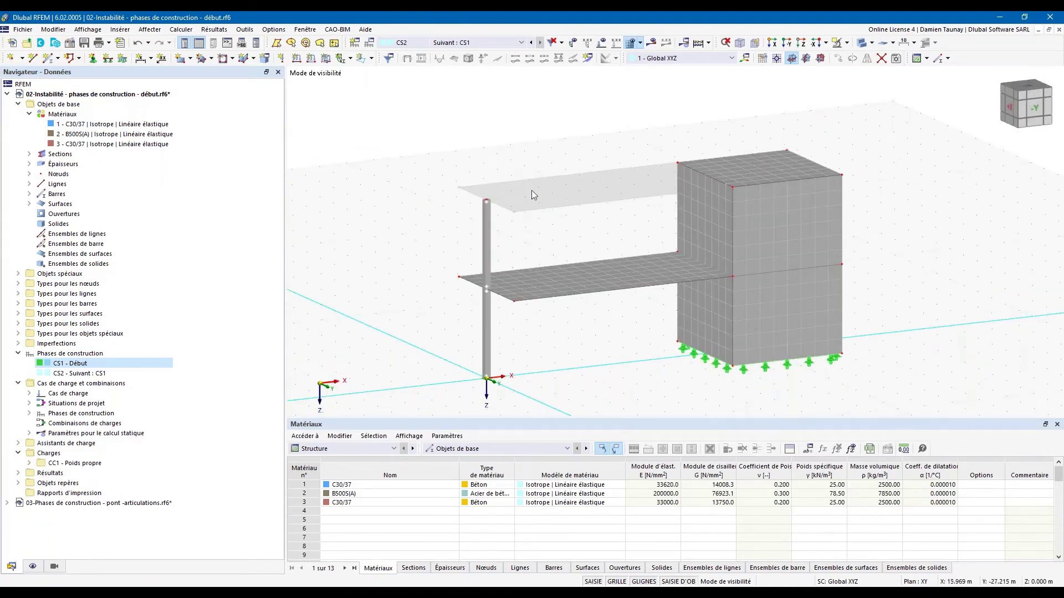
middle_click_drag(571, 231, 465, 239, "ctrl")
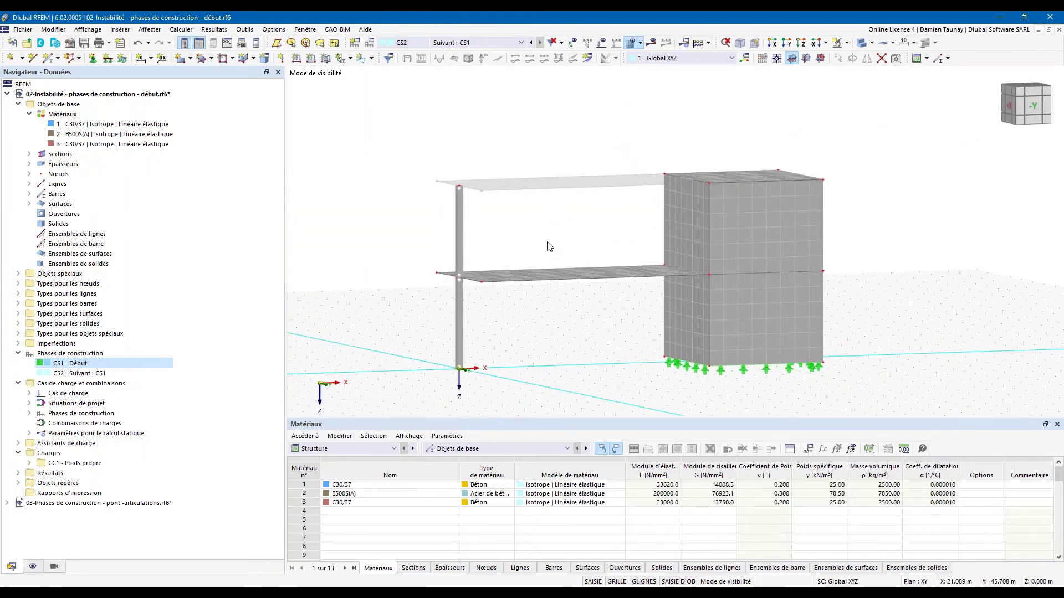
middle_click_drag(547, 242, 543, 258, "ctrl")
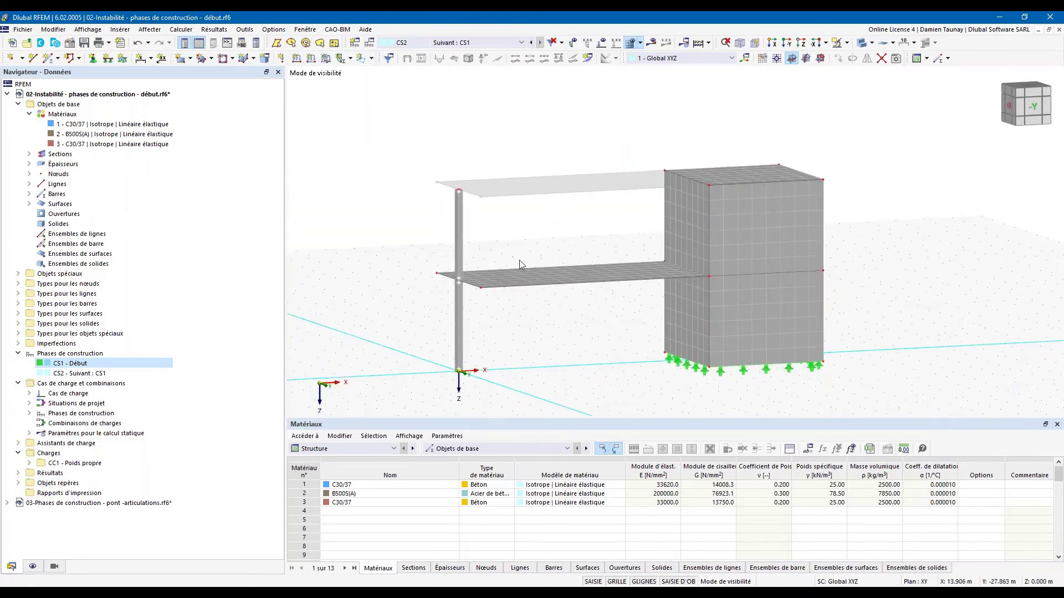
double_click(458, 245)
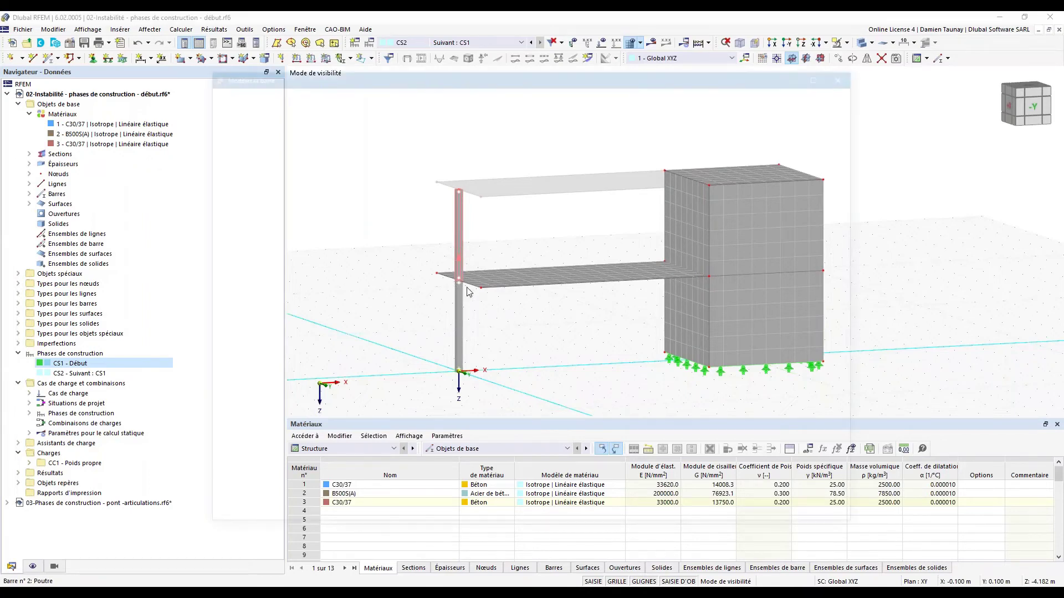
left_click(295, 124)
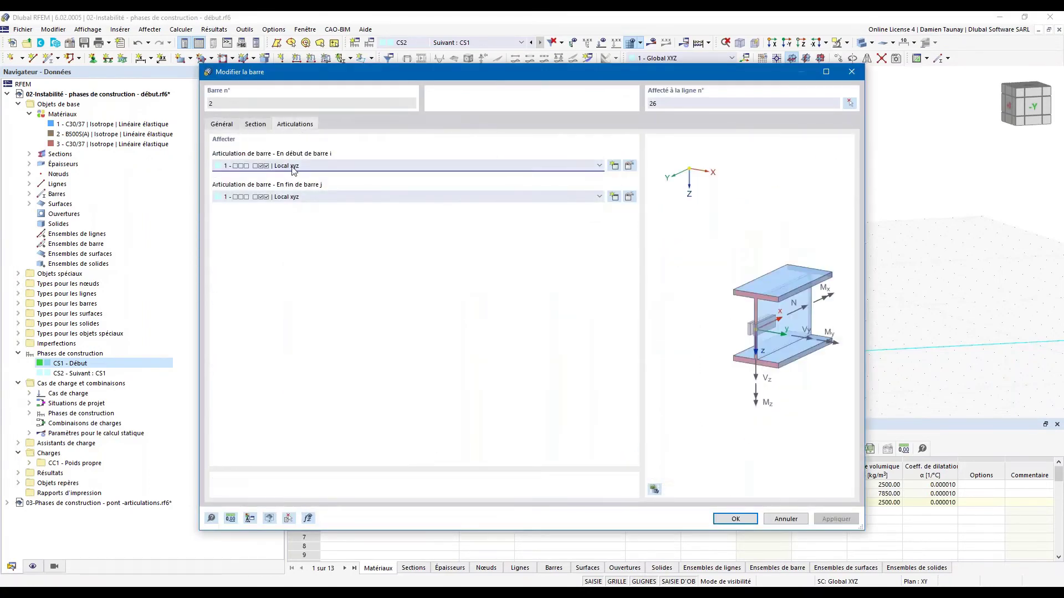
key("Escape")
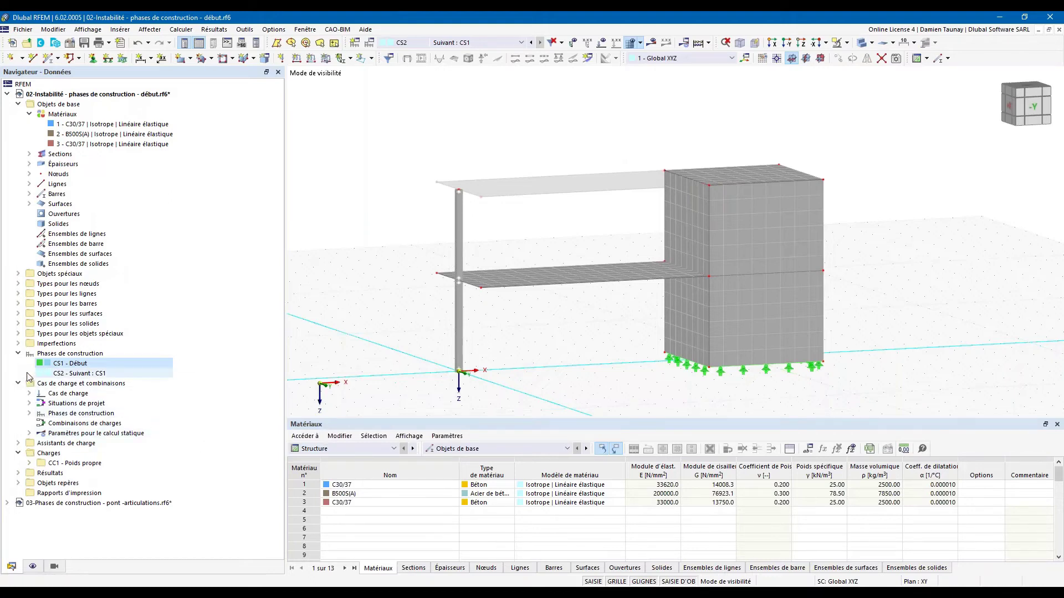
Step: Assign load case CC1 - Poids propre to construction stage CS1 and check its assignment in CS2
left_click(19, 453)
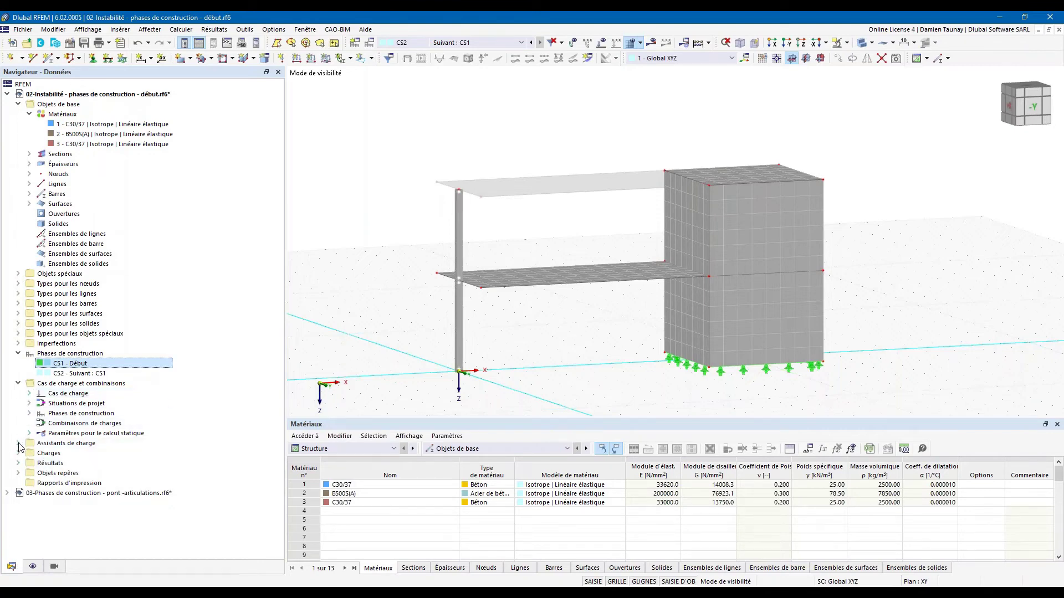
double_click(82, 415)
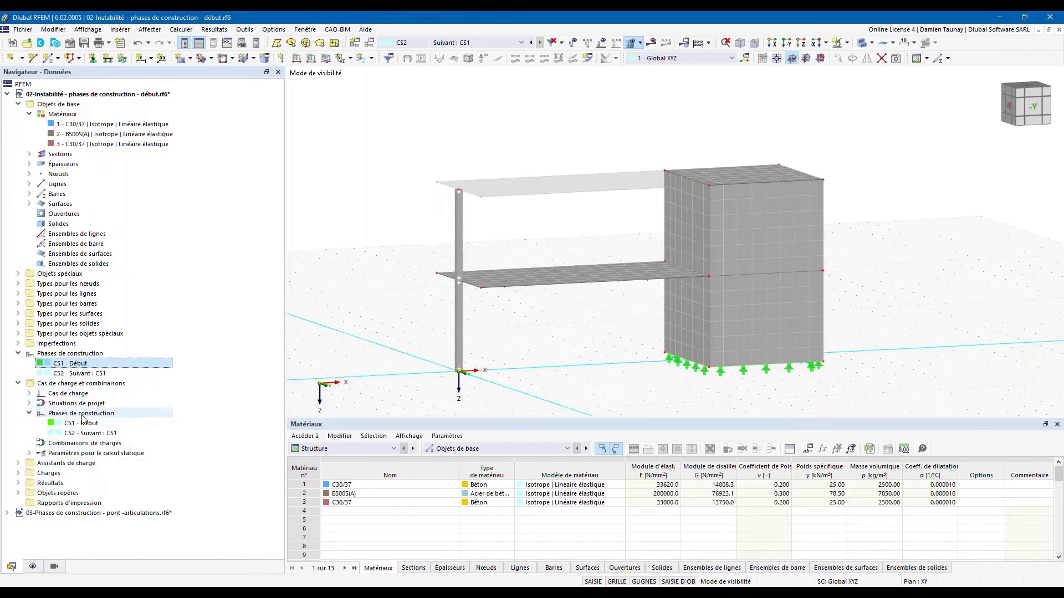
double_click(81, 414)
left_click(30, 413)
left_click(52, 424)
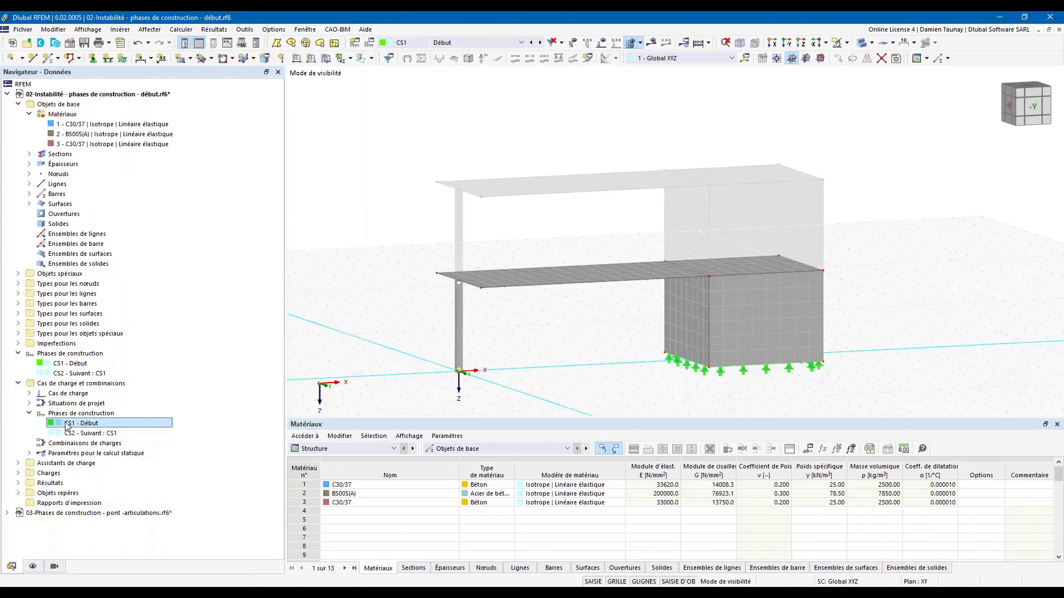
double_click(67, 423)
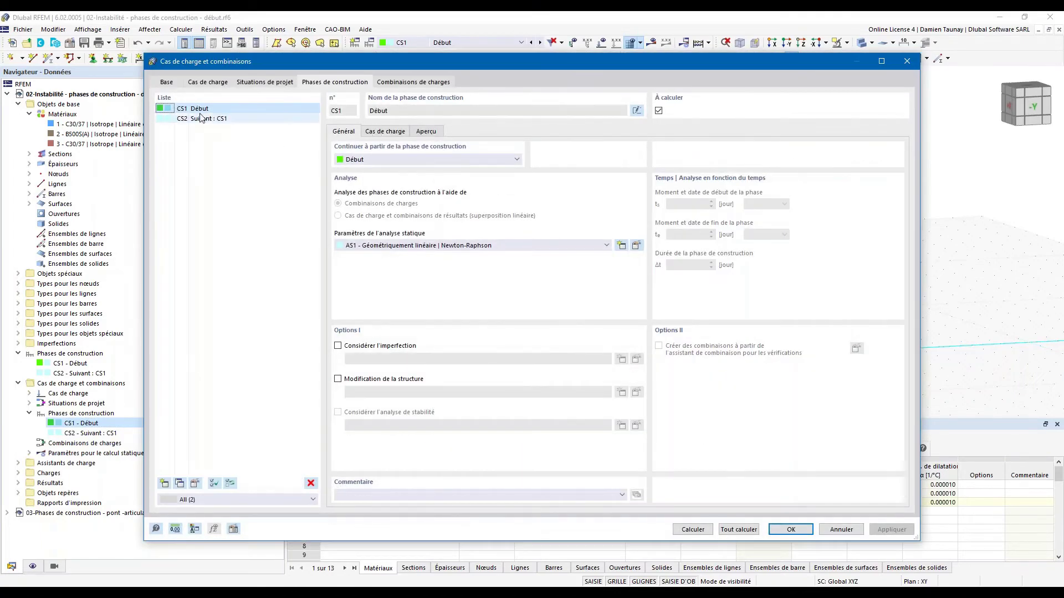
left_click(385, 132)
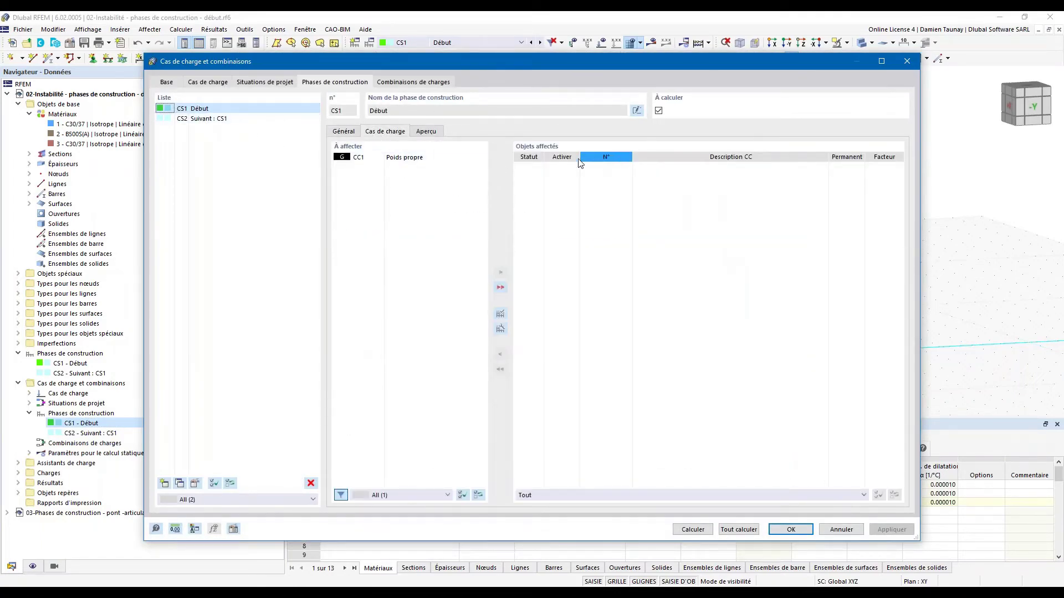
double_click(404, 157)
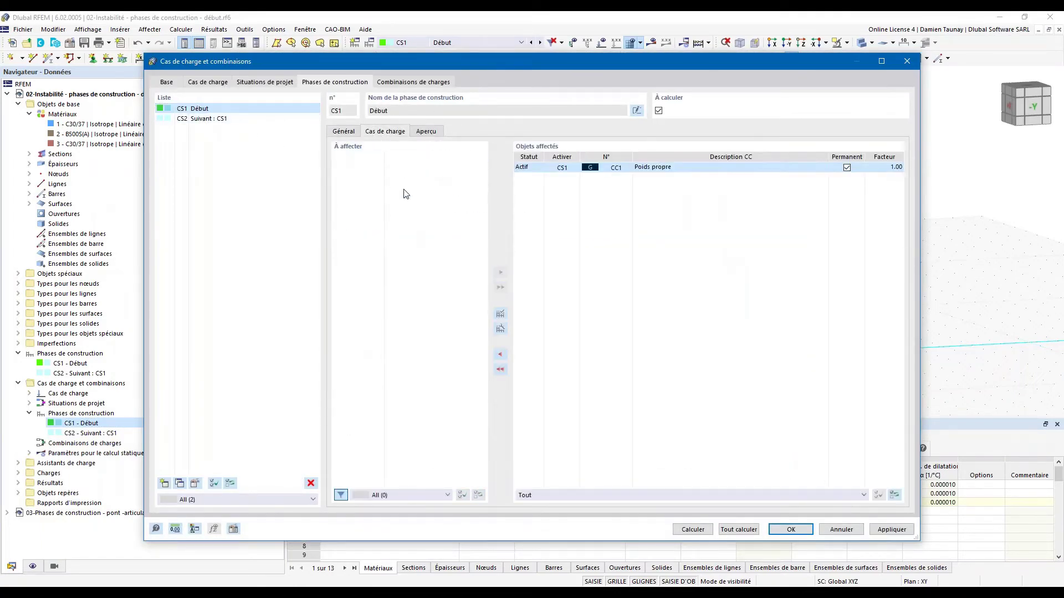
left_click(210, 118)
left_click(201, 109)
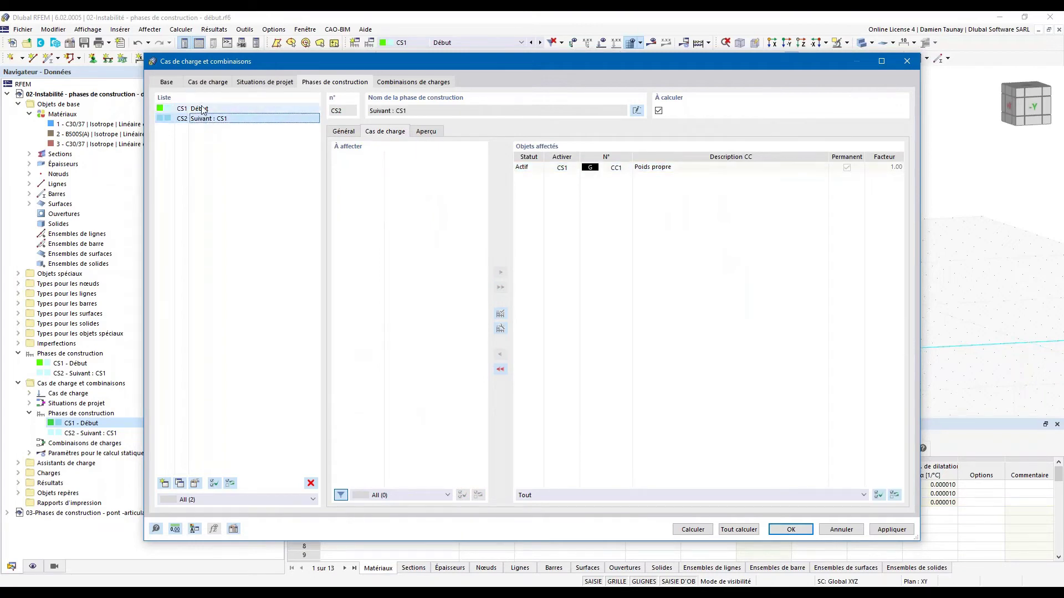
left_click(802, 534)
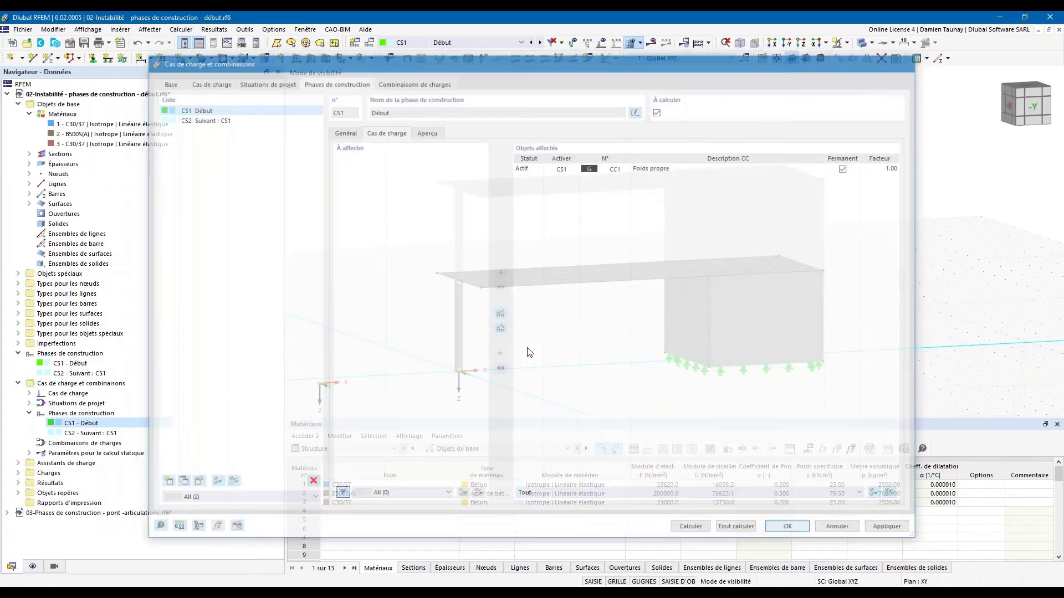
Step: Calculate construction stage CS2 and examine the calculation errors and warnings table
left_click(443, 44)
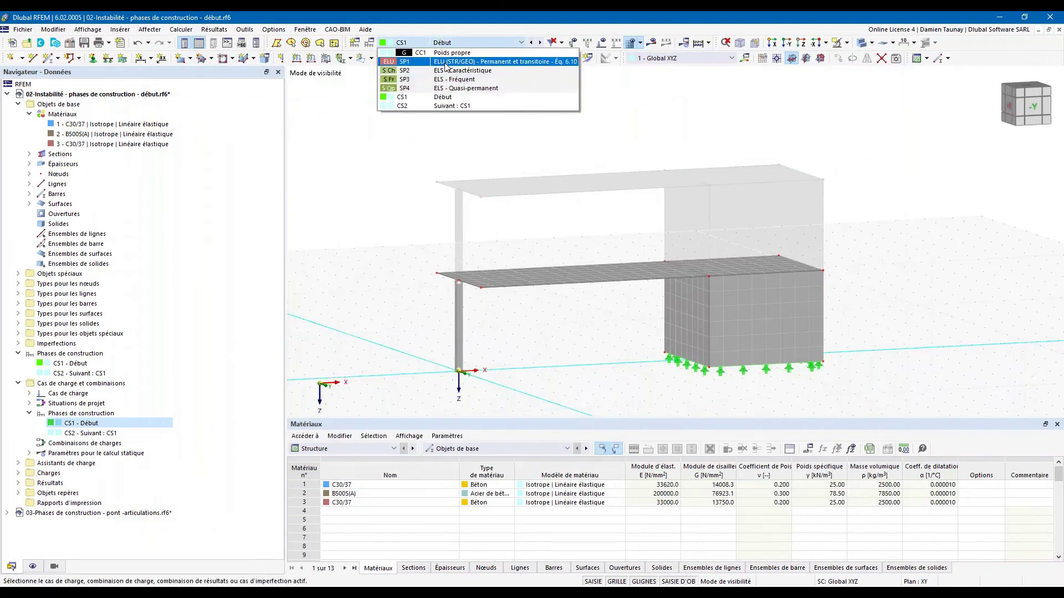
left_click(439, 108)
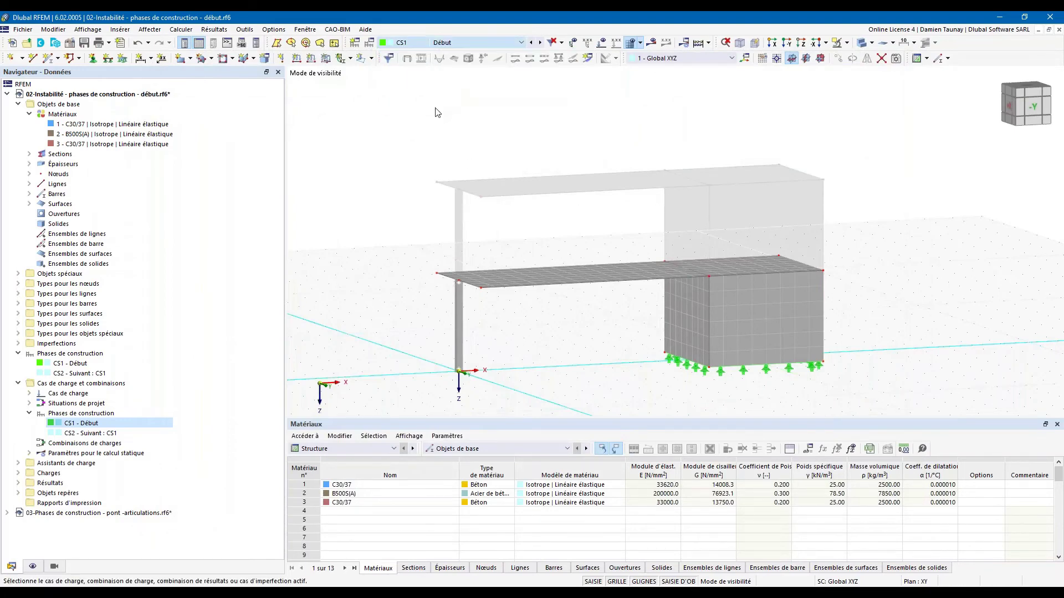
left_click(652, 44)
left_click(577, 352)
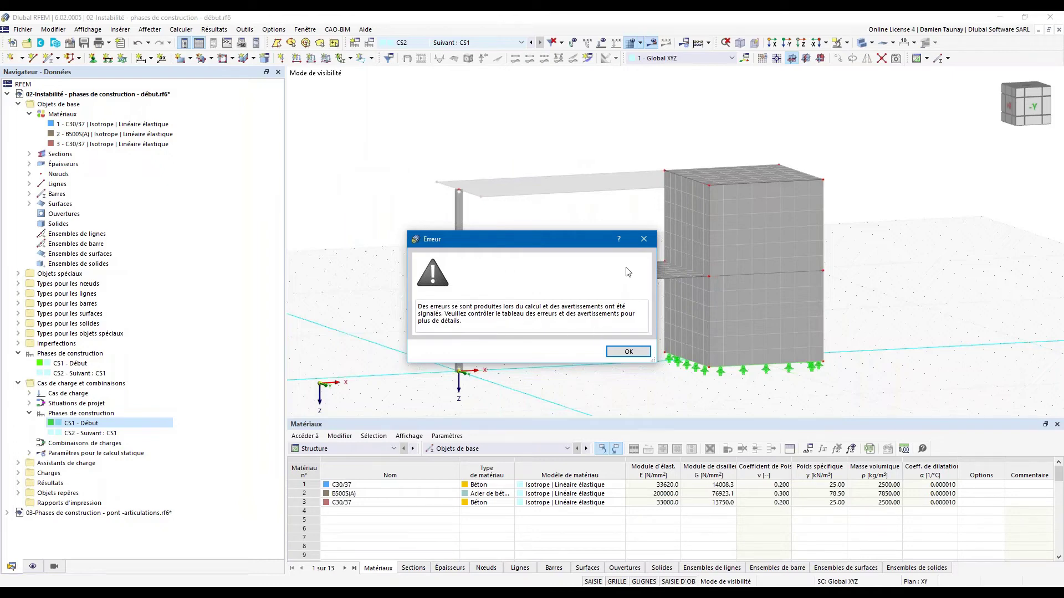
left_click(644, 354)
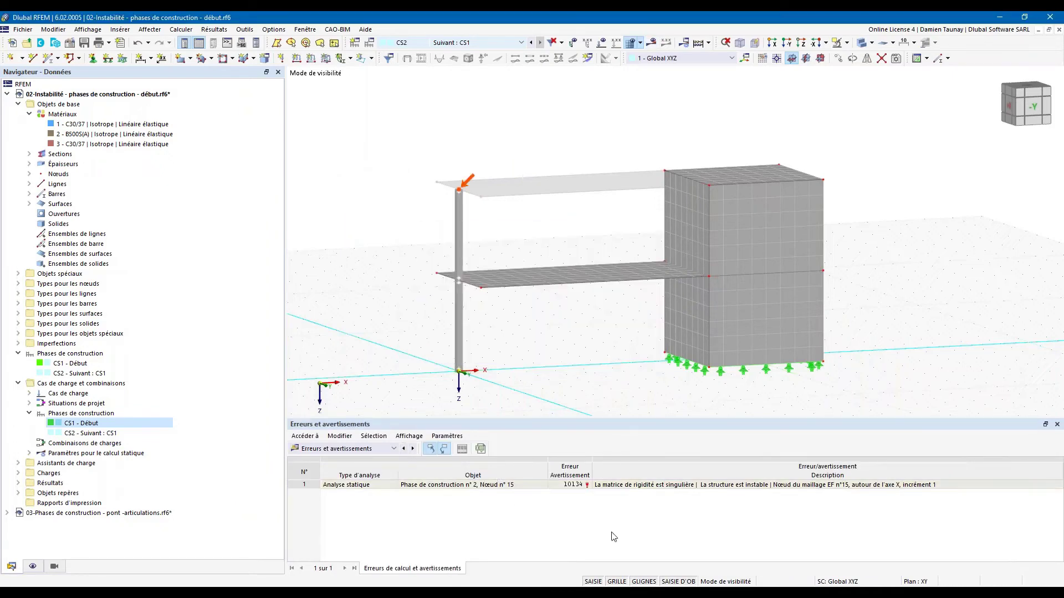
left_click(332, 450)
left_click(397, 505)
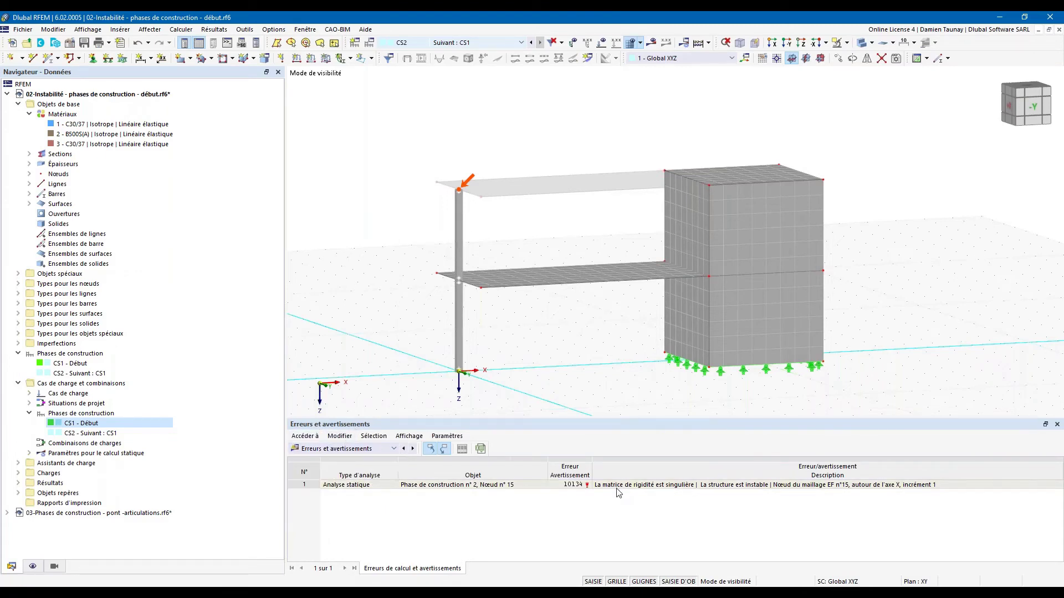
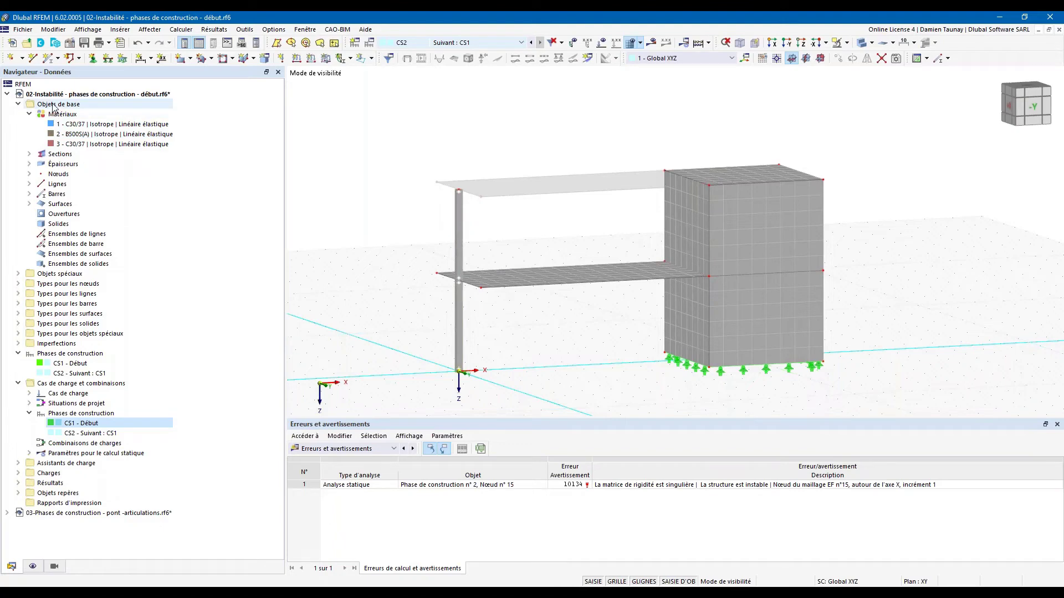
Step: Activate the structure stability add-on (Stabilité de la structure) in the model's base data
right_click(54, 105)
key("Escape")
double_click(426, 273)
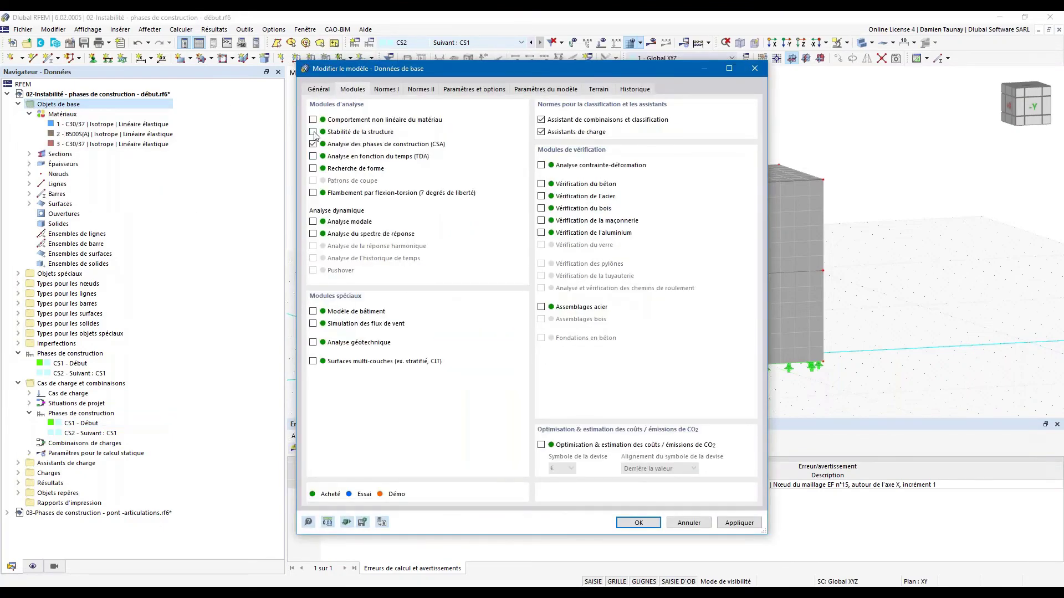
left_click(313, 132)
left_click(639, 523)
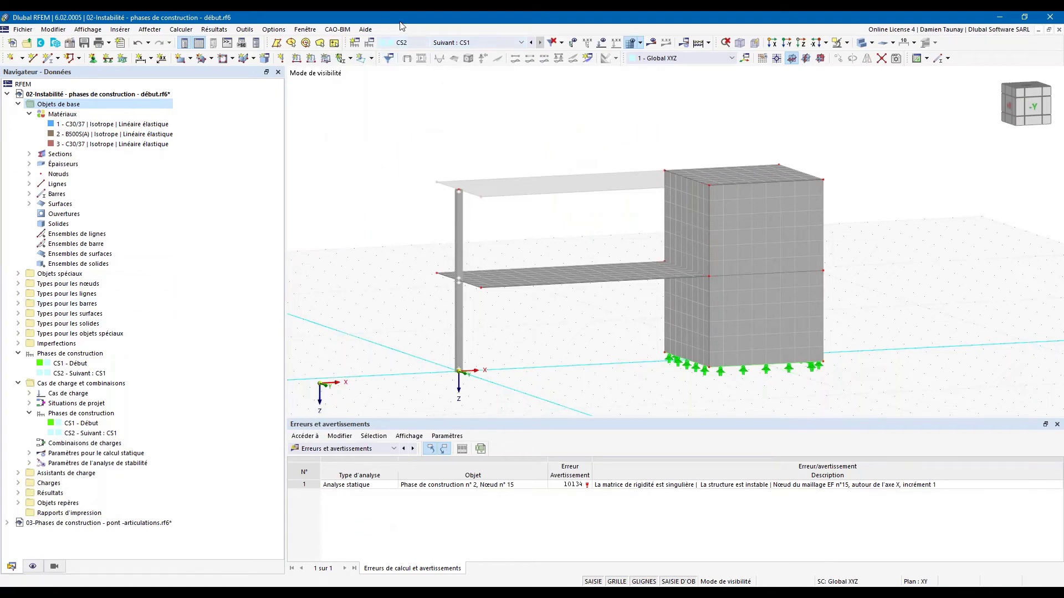
Step: Enable stability analysis ST1 for construction stage CS2, set ST1 to calculate without loading for the instability mode, and run the calculation
left_click(369, 43)
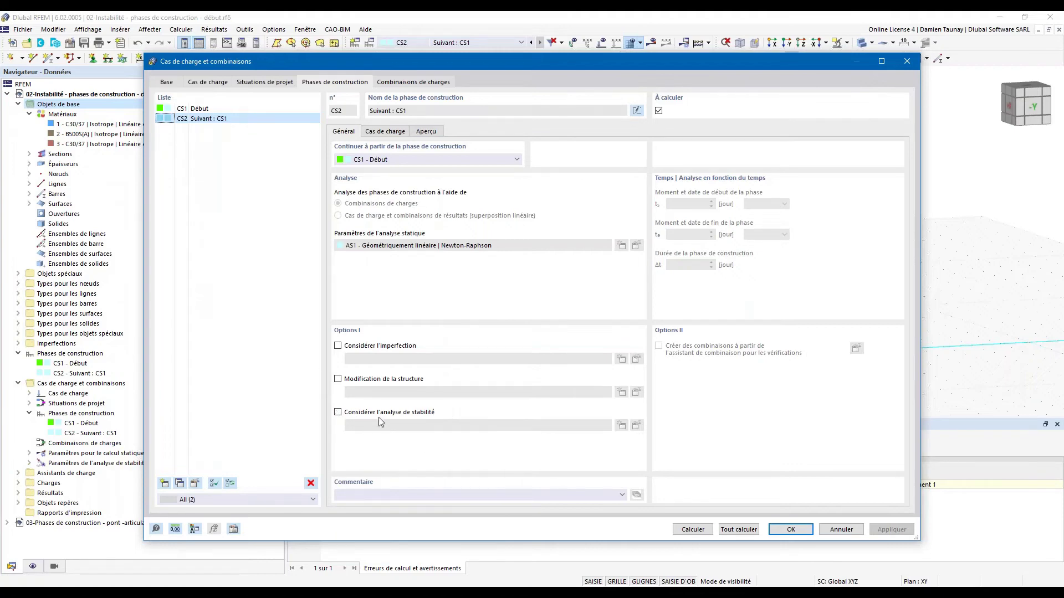
left_click(338, 412)
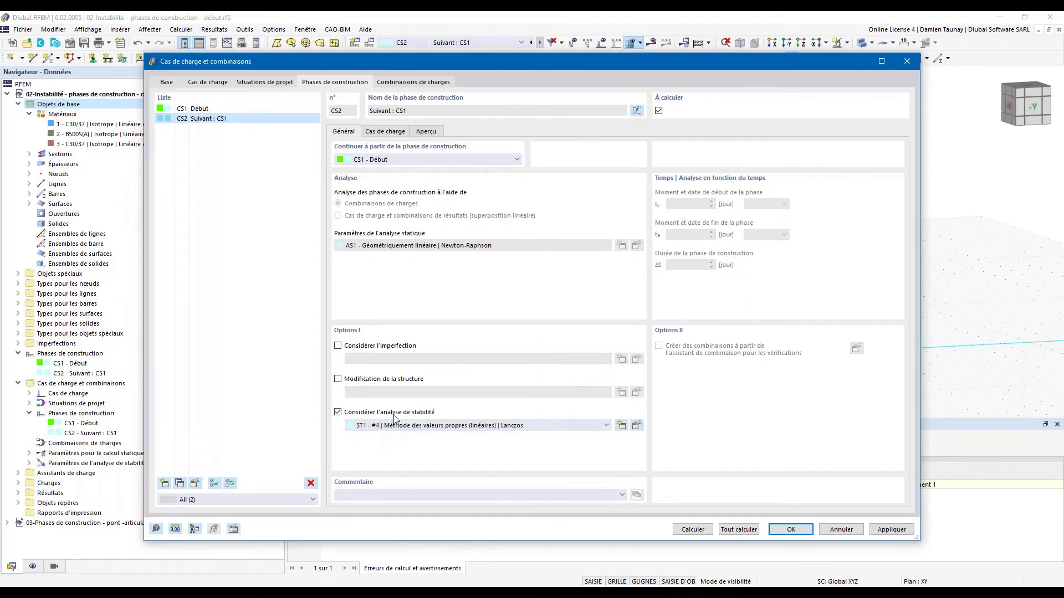
left_click(636, 426)
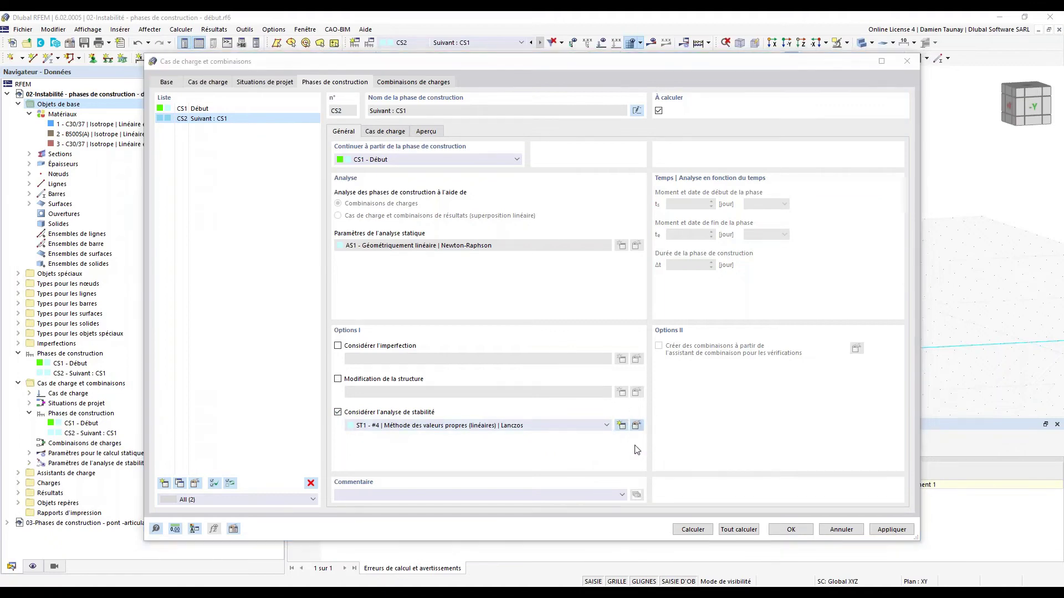
left_click(622, 225)
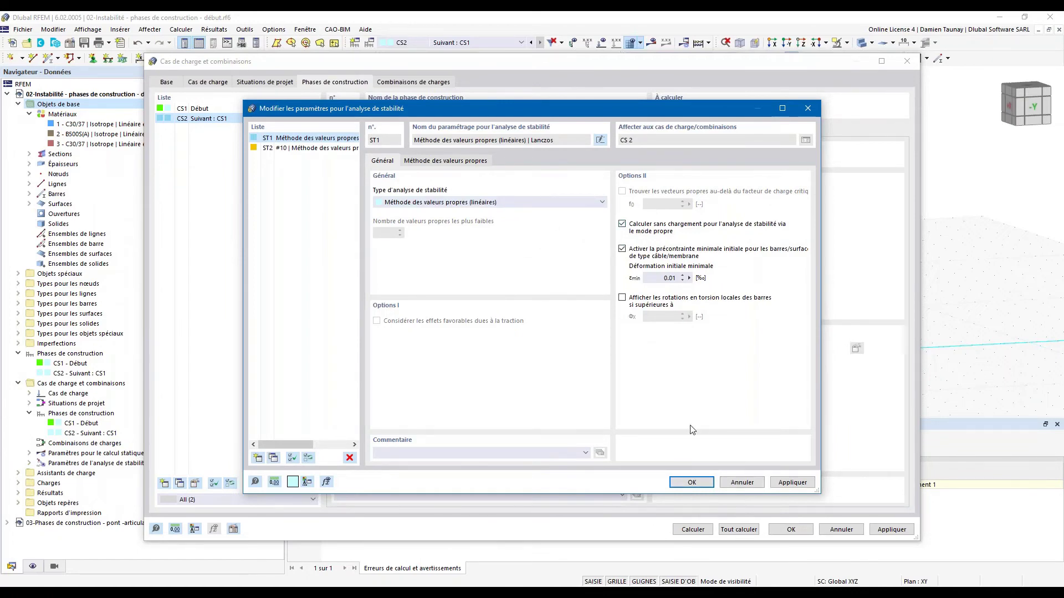
left_click(692, 483)
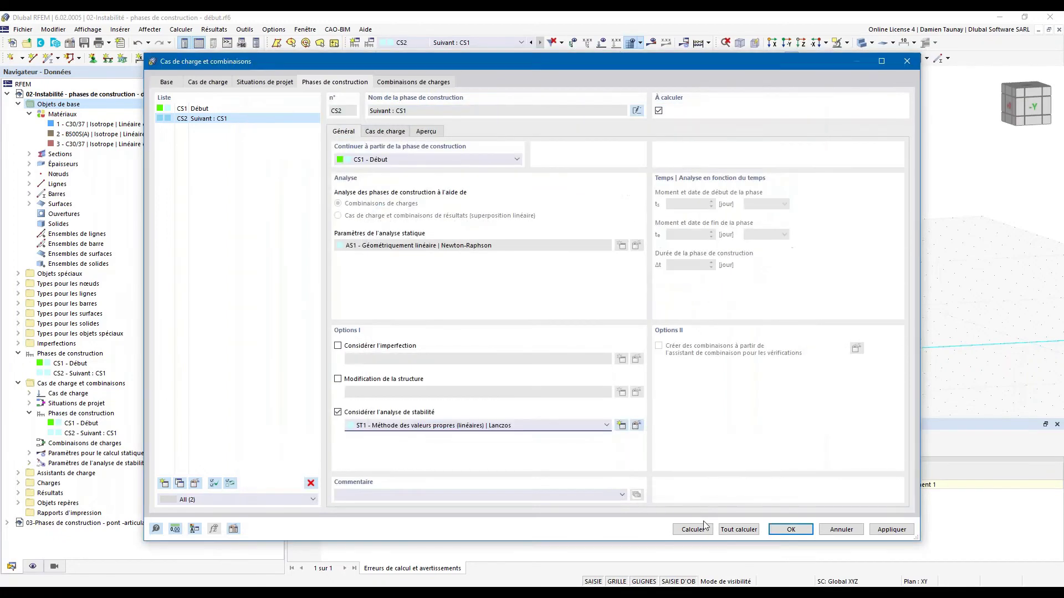
left_click(692, 530)
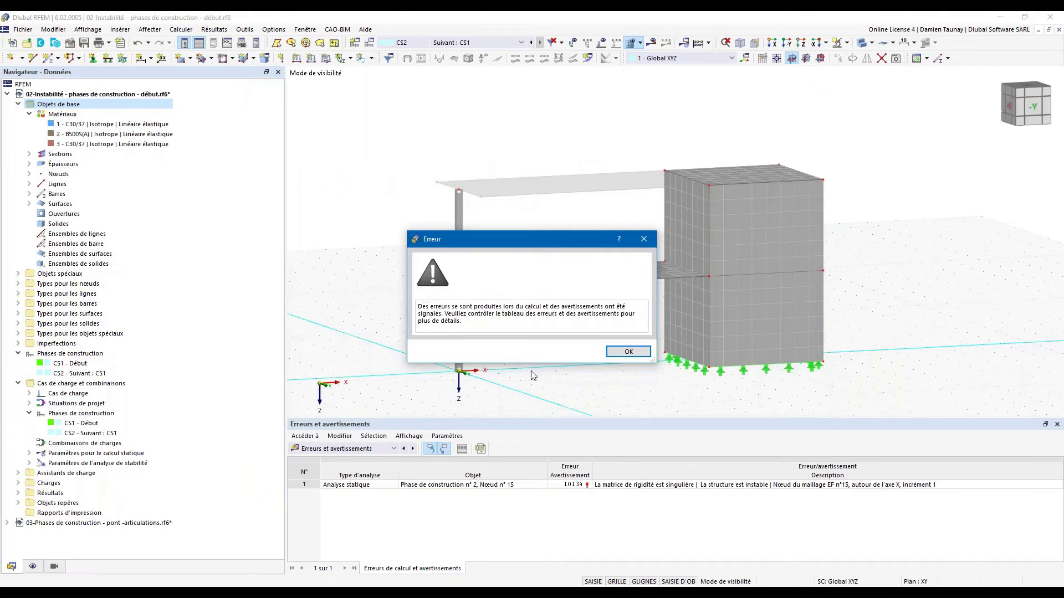
Step: Dismiss the calculation error and examine the column's first instability mode shape for construction stage CS2
left_click(630, 353)
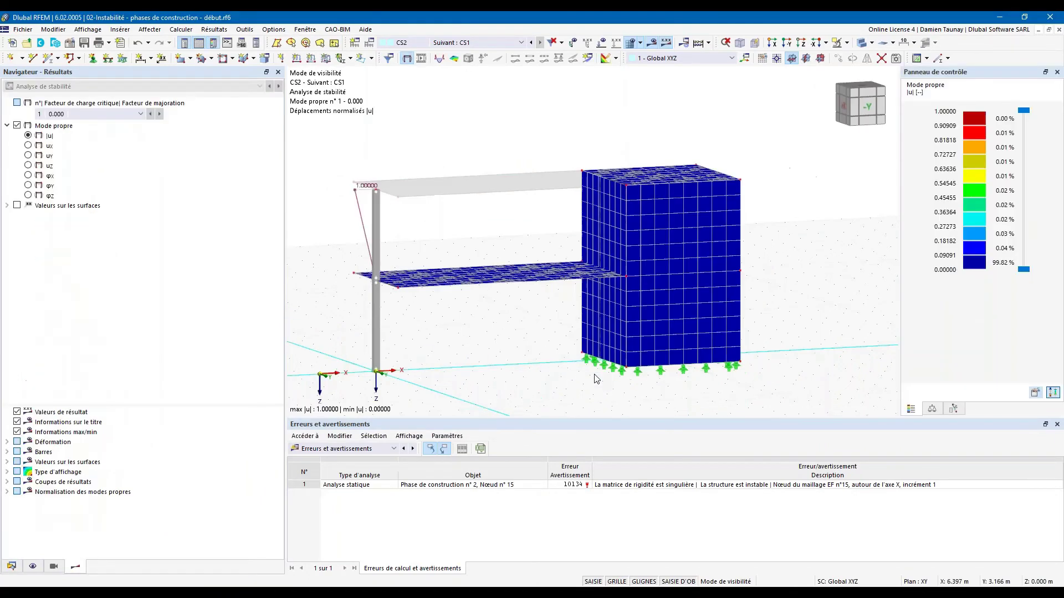
middle_click_drag(476, 237, 576, 221)
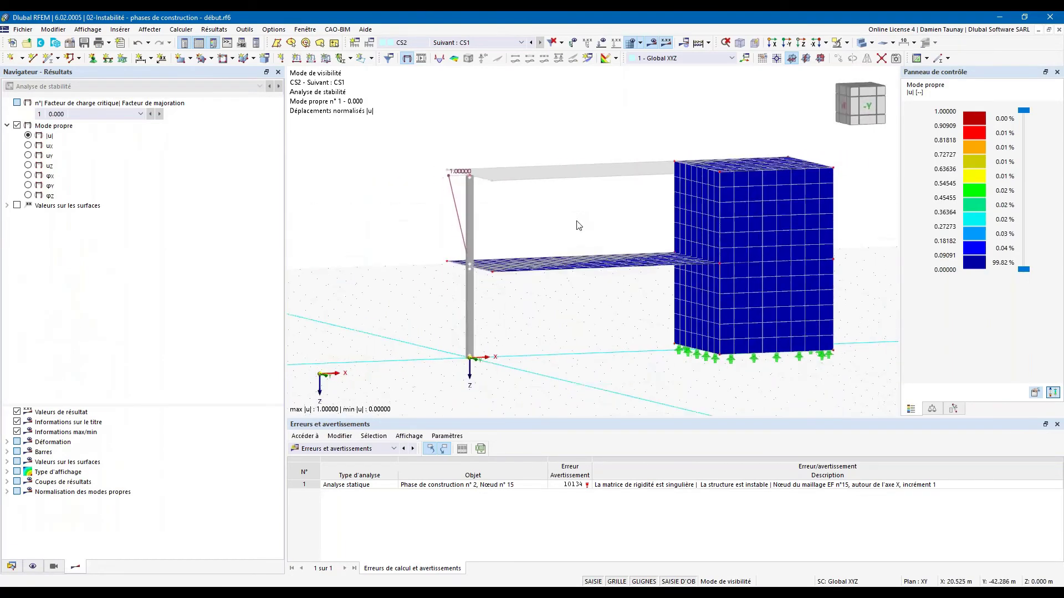
middle_click_drag(526, 245, 543, 232, "ctrl")
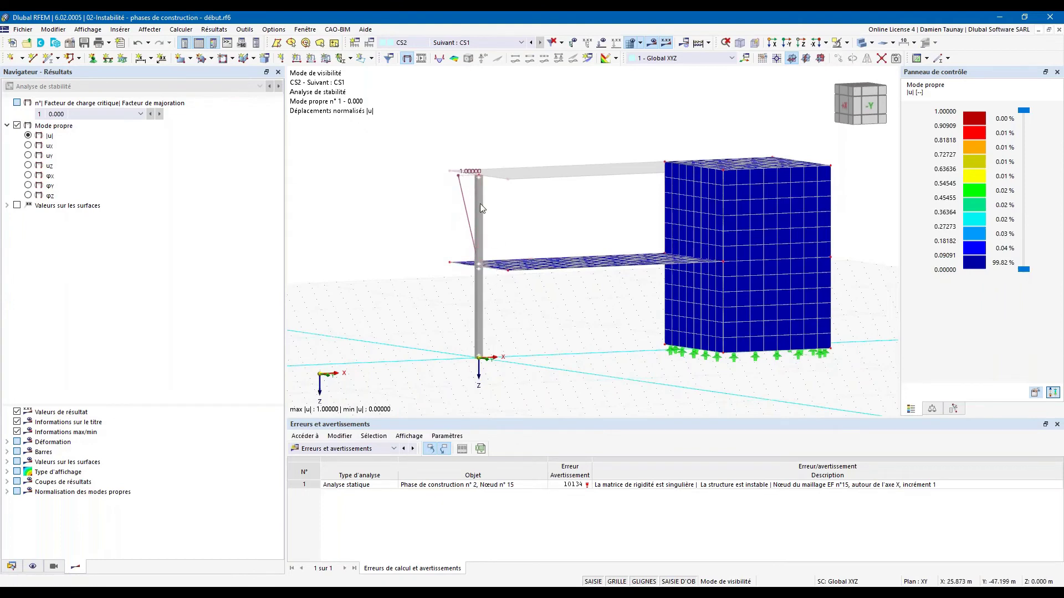
middle_click_drag(552, 244, 523, 221, "ctrl")
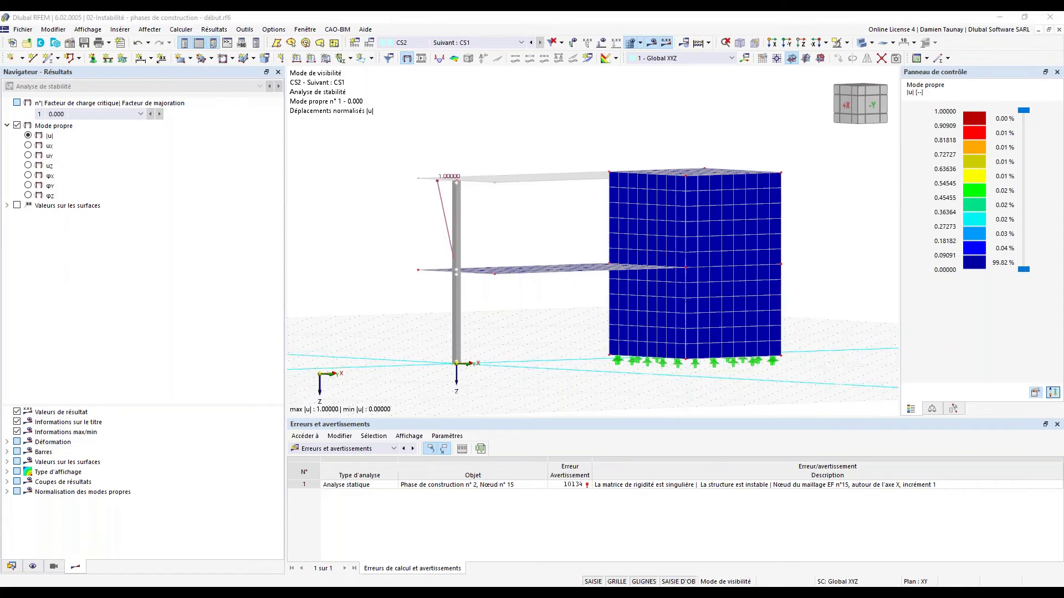
left_click(411, 247)
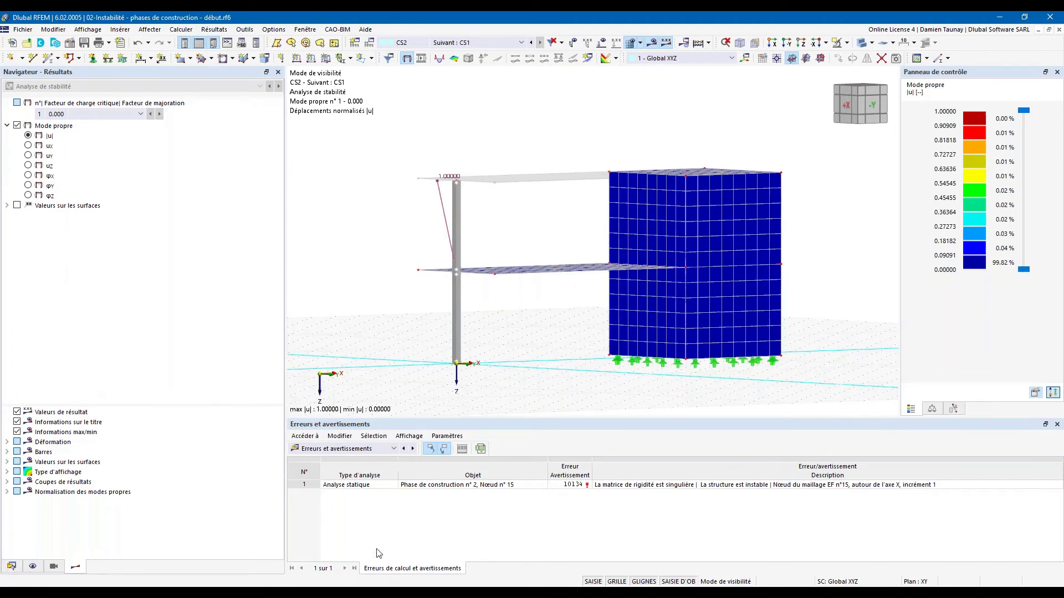
Step: Switch from the 02-Instabilité model to the 03-Phases de construction - pont -articulations model
left_click(12, 568)
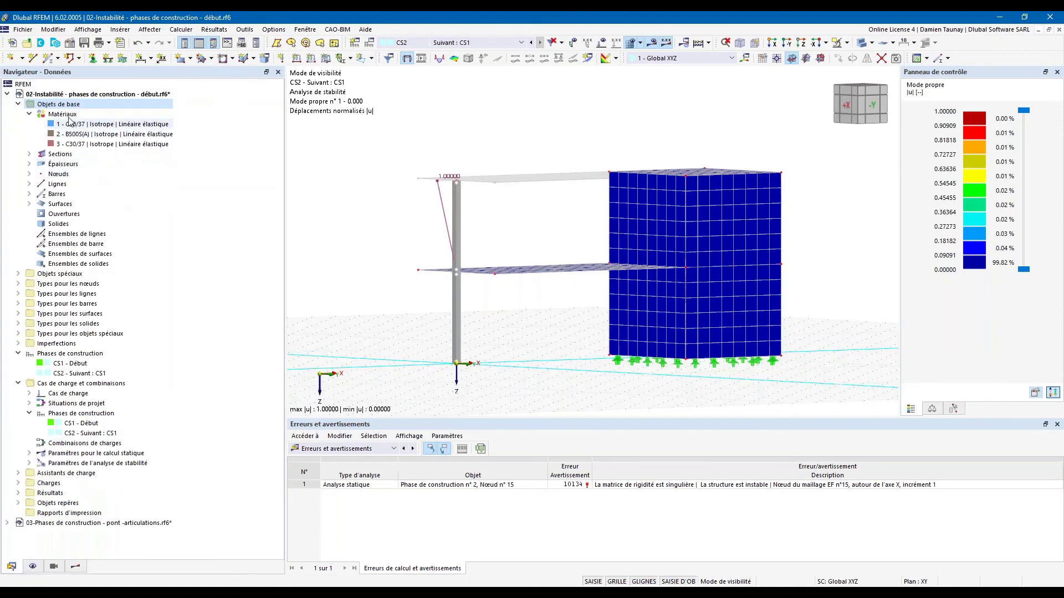
left_click(6, 94)
left_click(62, 106)
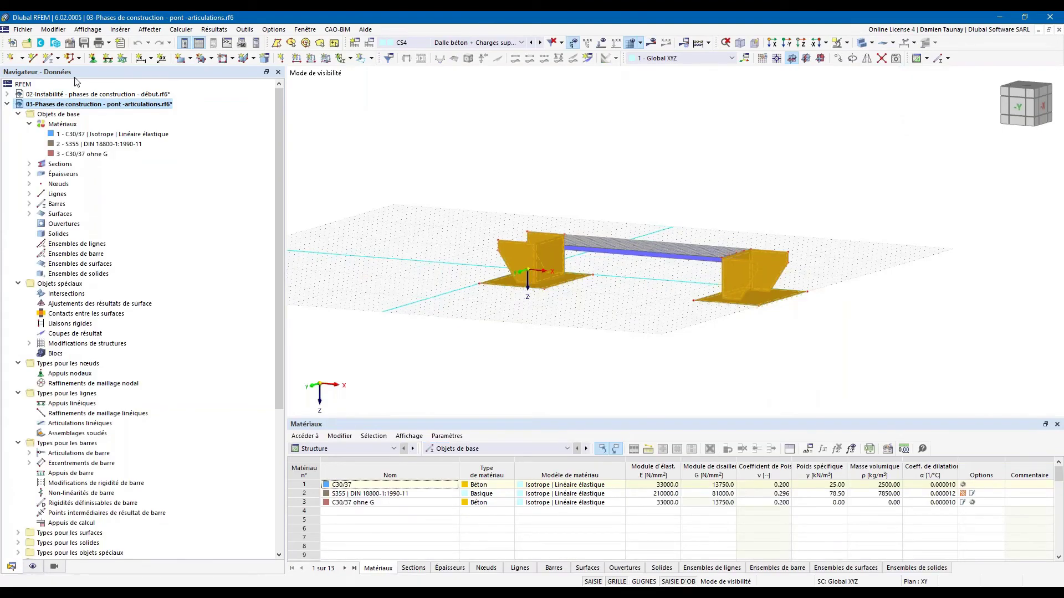
left_click(447, 222)
middle_click_drag(487, 178, 467, 181, "ctrl")
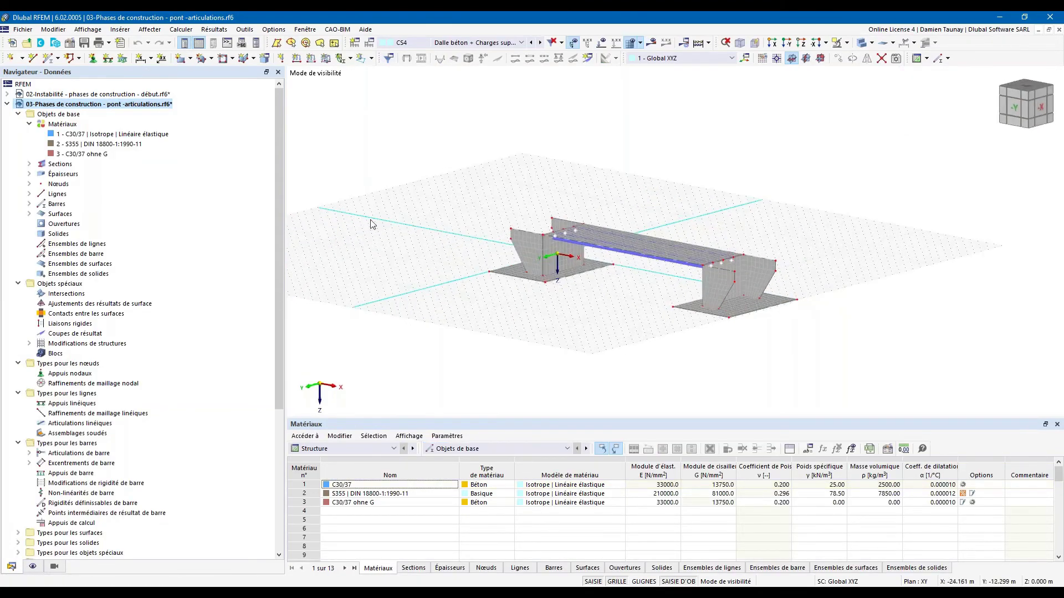
Step: List the bridge's construction stages and review the structure active in each one, from CS1 - Fondations to CS4
scroll(62, 392, "down", 5)
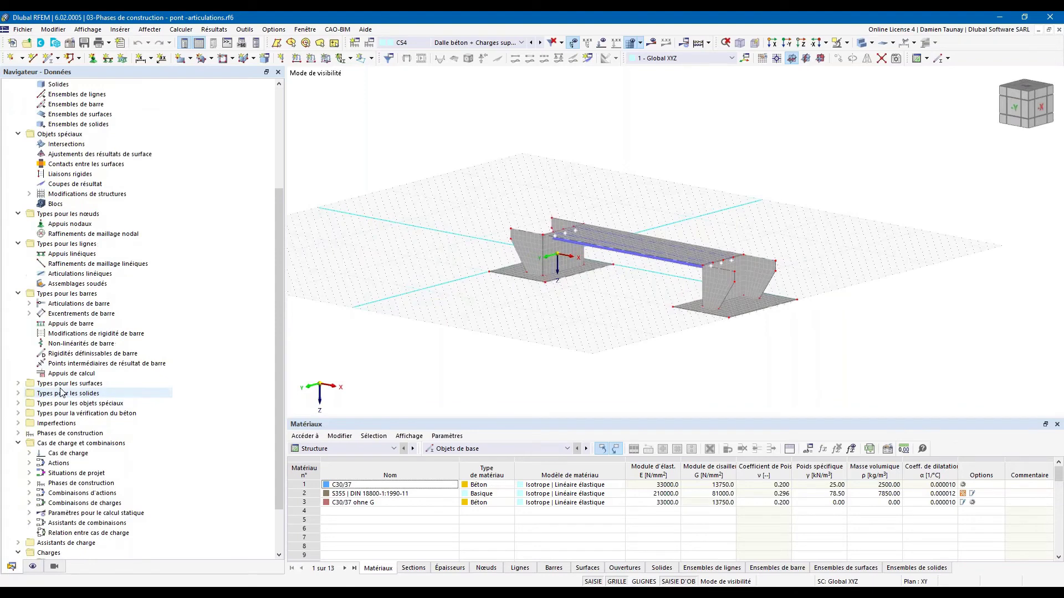
scroll(62, 392, "down", 2)
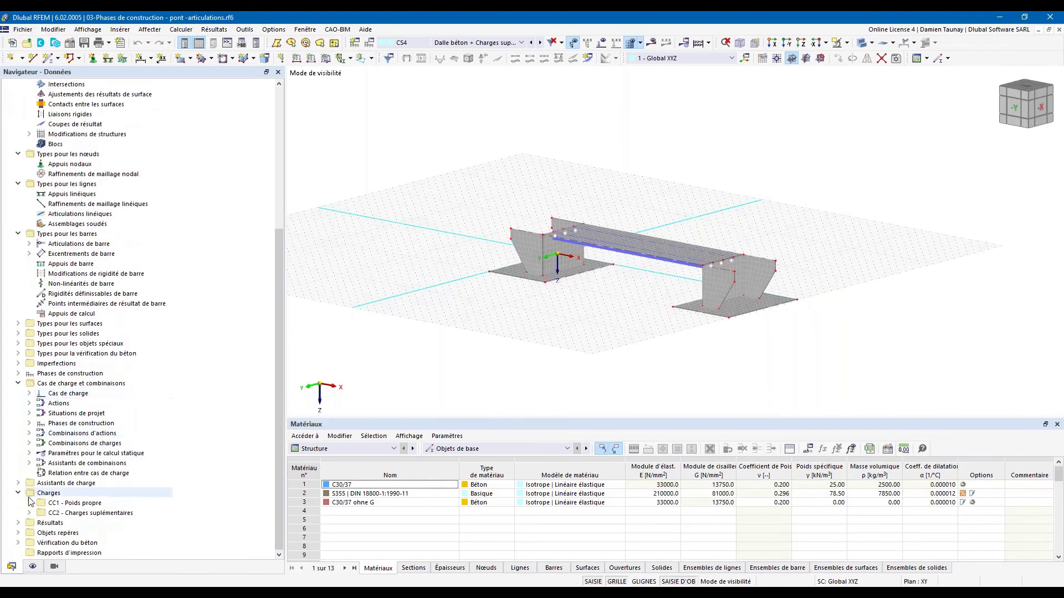
left_click(27, 424)
left_click(89, 434)
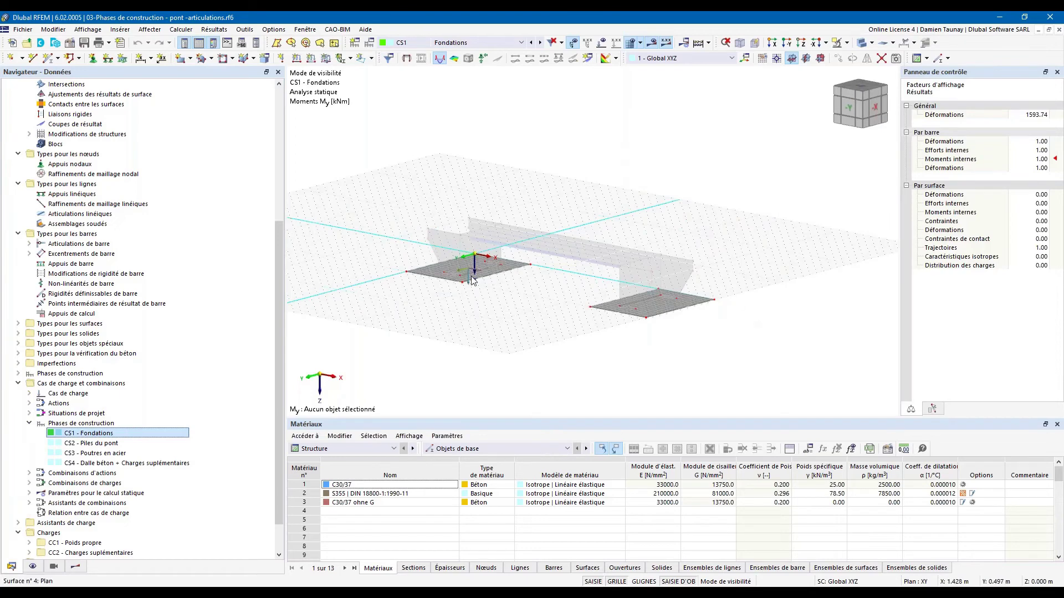
left_click(89, 445)
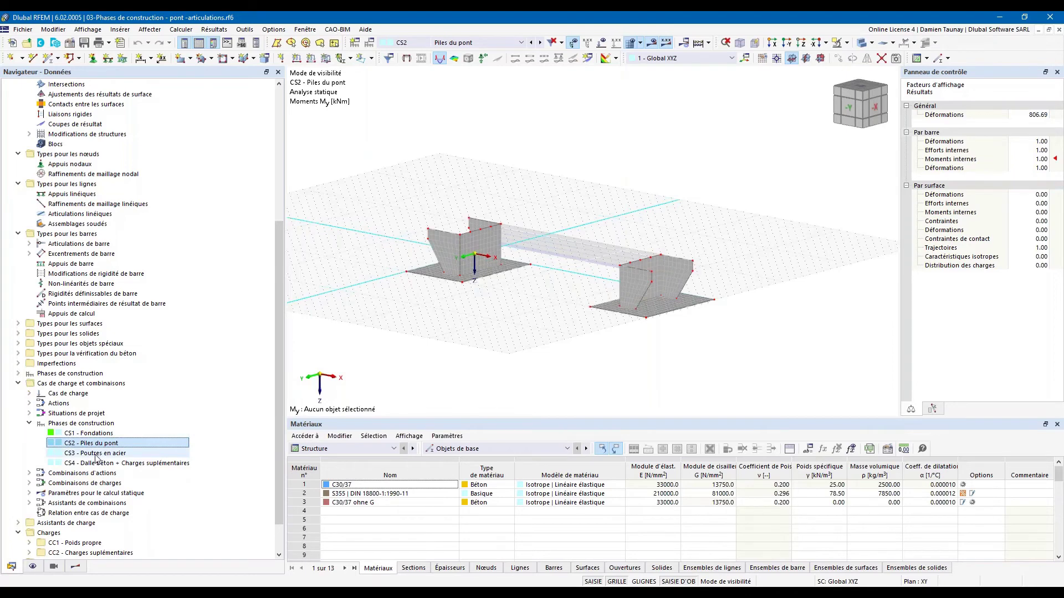
left_click(96, 454)
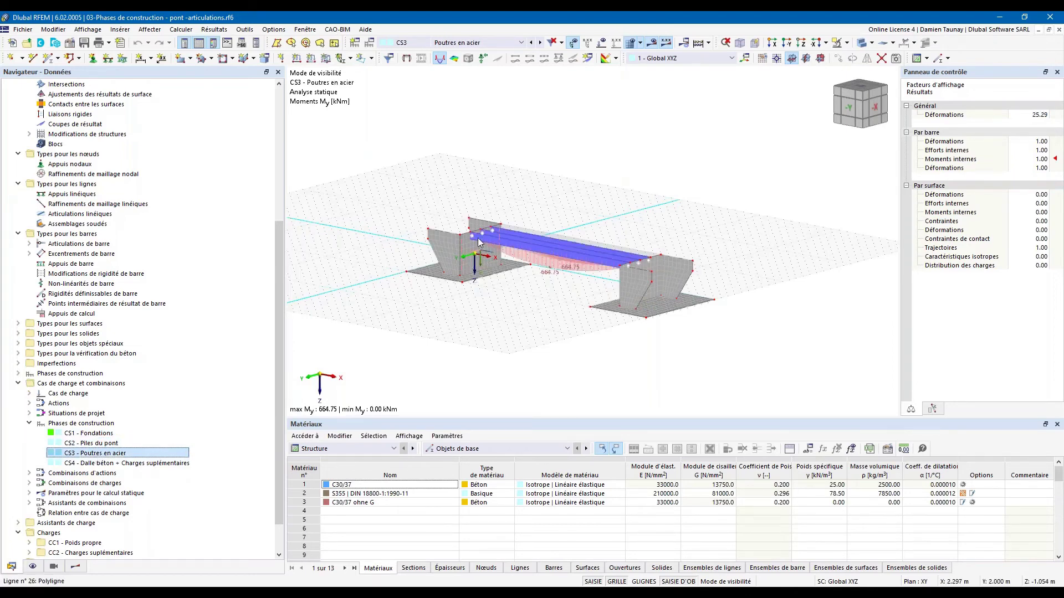
middle_click_drag(475, 270, 521, 308, "ctrl")
left_click(109, 466)
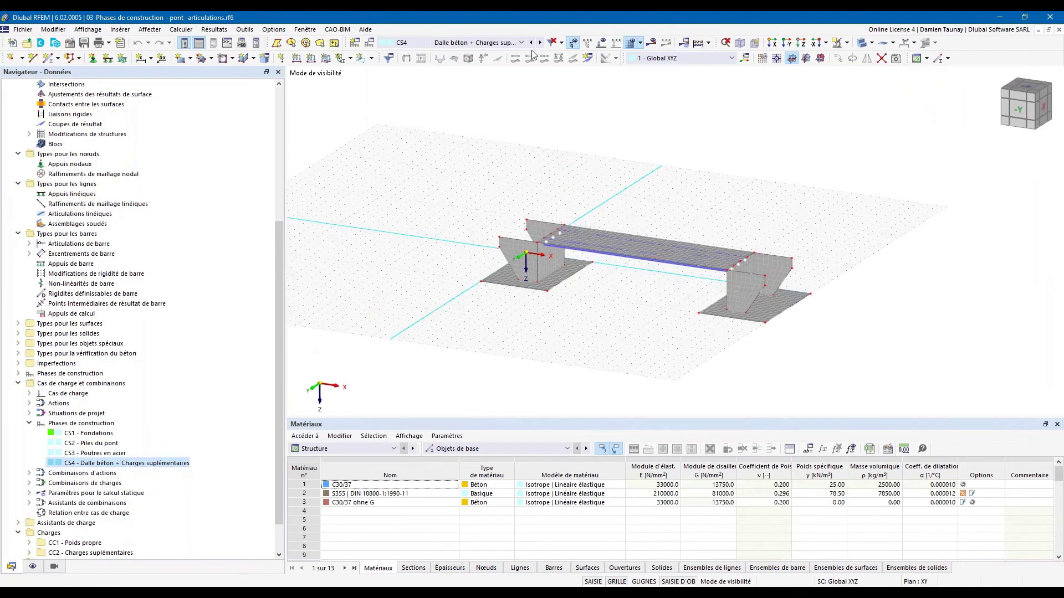
Step: Turn on the load display and hide the results for construction stage CS3 - Poutres en acier
left_click(602, 43)
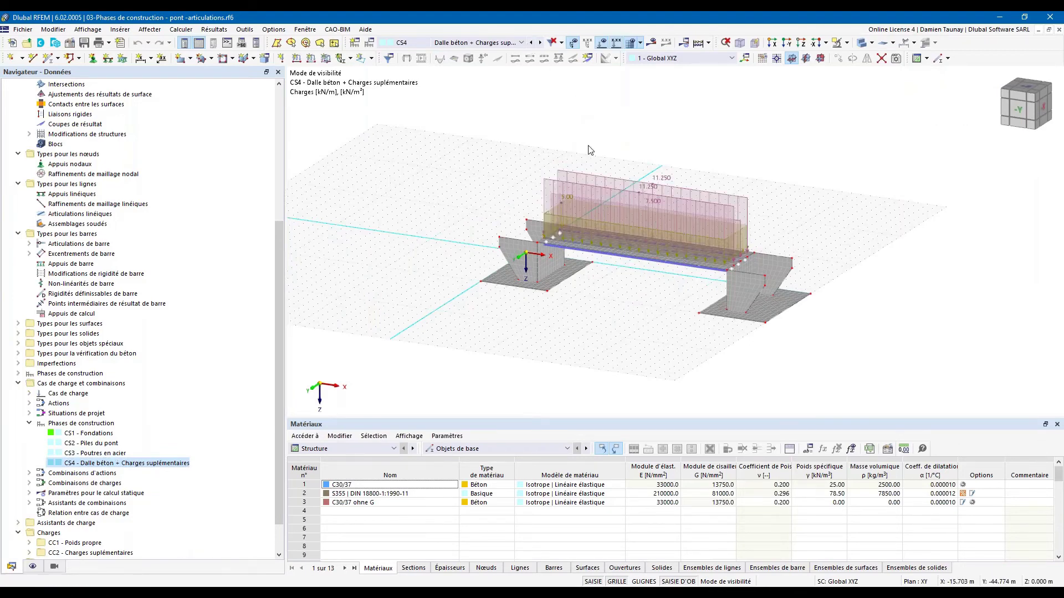
left_click(474, 43)
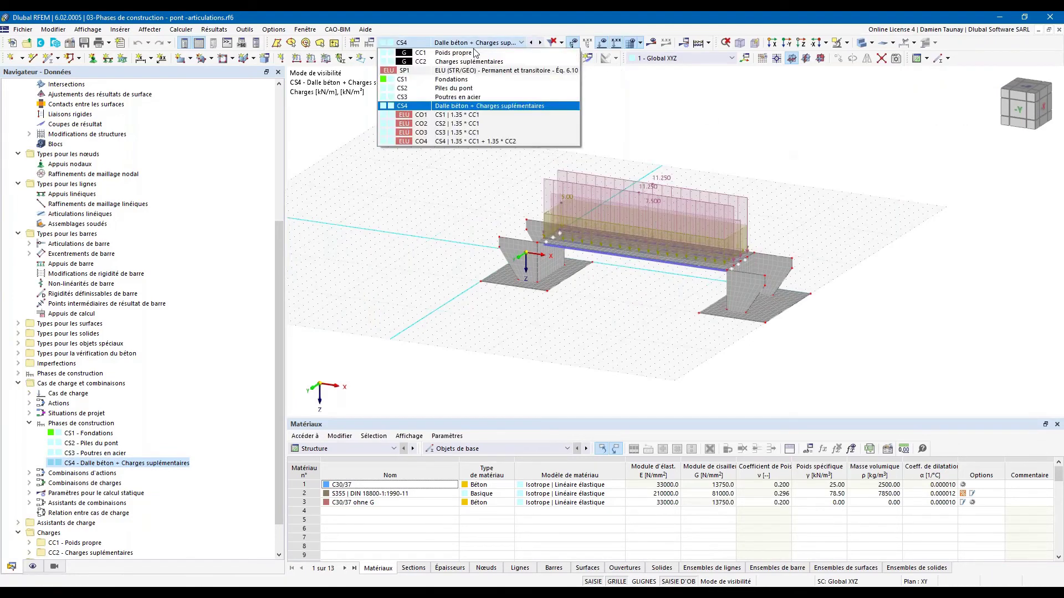
left_click(474, 42)
key("Up")
key("Up")
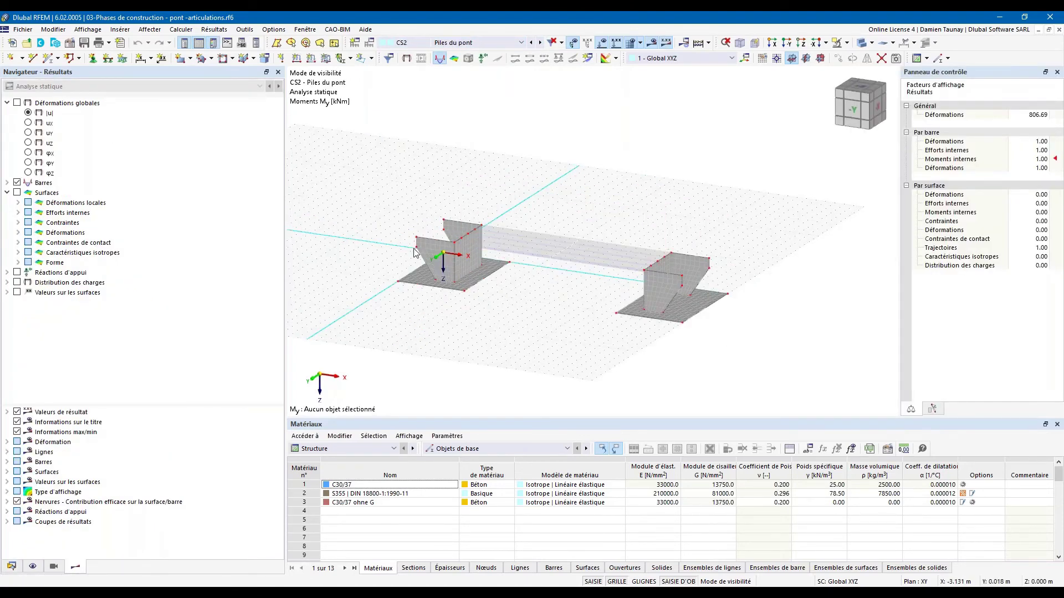
key("Down")
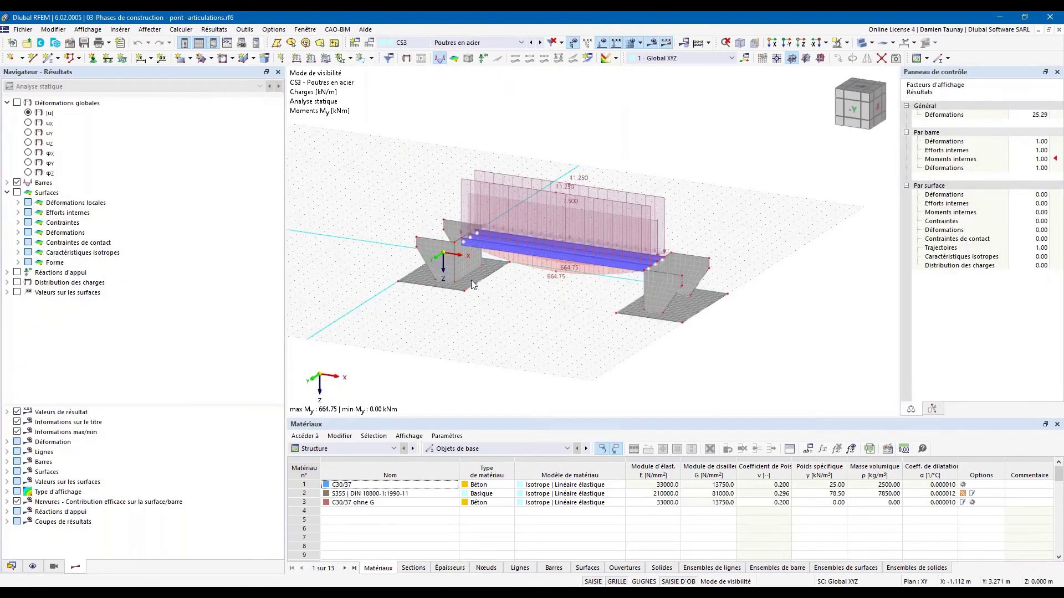
right_click_drag(705, 198, 673, 194)
left_click(641, 65)
left_click(651, 43)
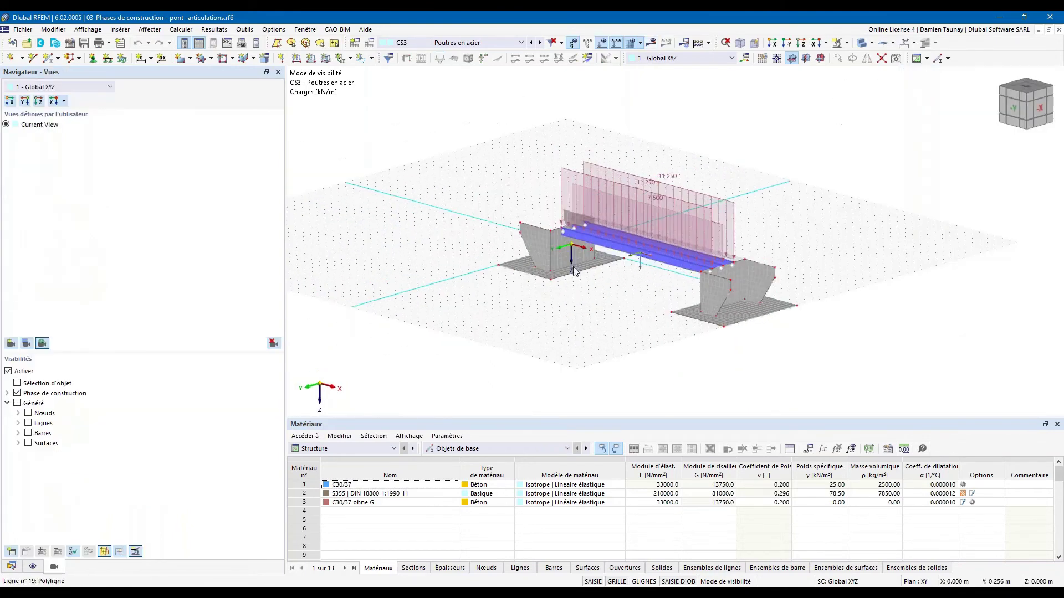
Step: Activate construction stage CS4 - Dalle béton + Charges suplémentaires and examine the loads on the slab and steel beams
right_click_drag(801, 220, 767, 231)
left_click(481, 43)
left_click(471, 100)
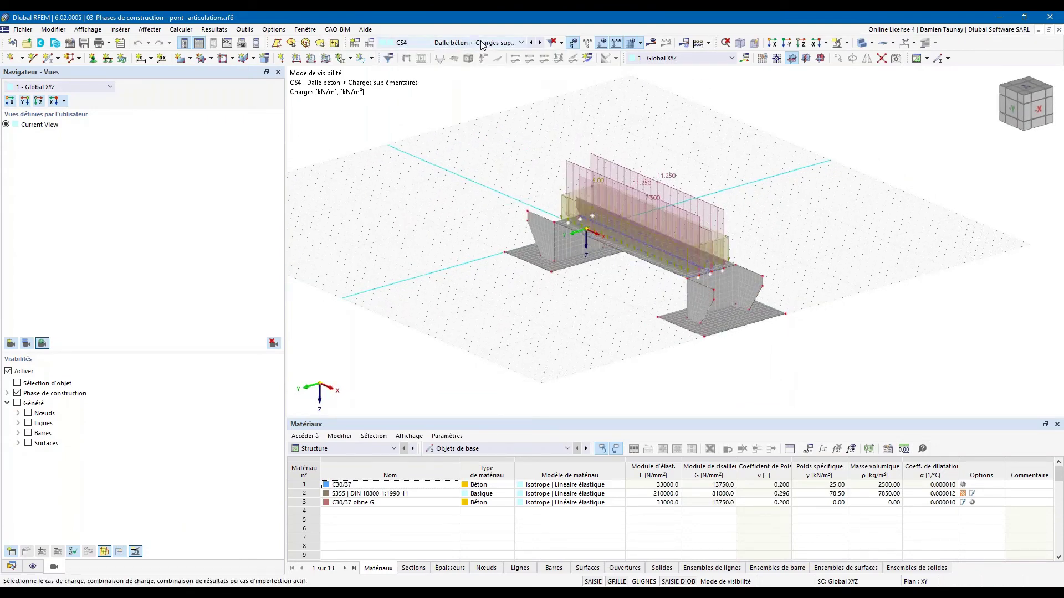
scroll(727, 287, "up", 4)
scroll(551, 279, "down", 2)
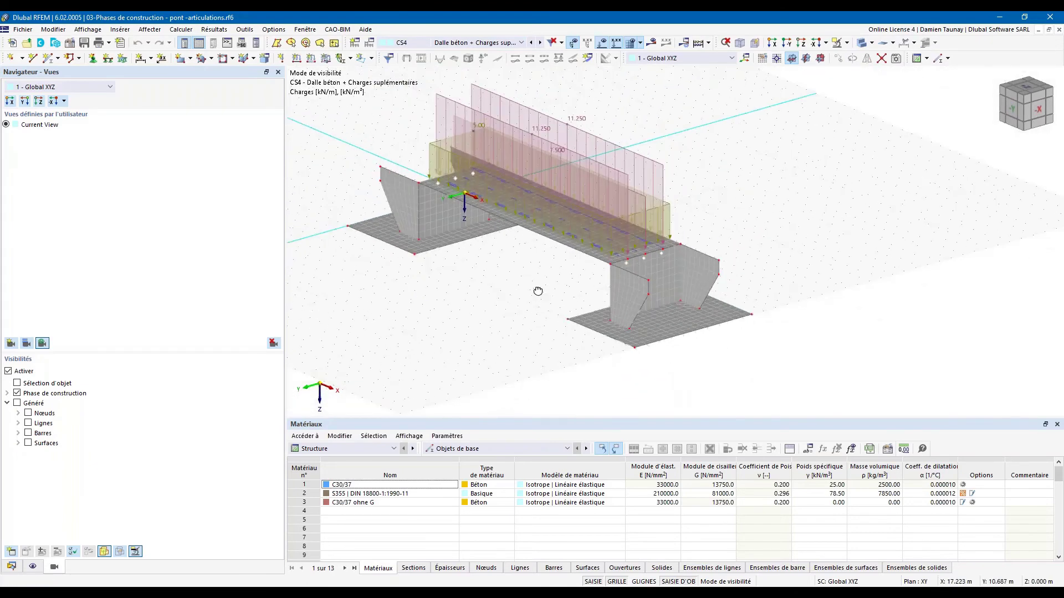
mouse_move(538, 291)
middle_mouse_down("ctrl")
mouse_move(589, 277)
mouse_move(562, 294)
mouse_move(539, 286)
middle_mouse_up("ctrl")
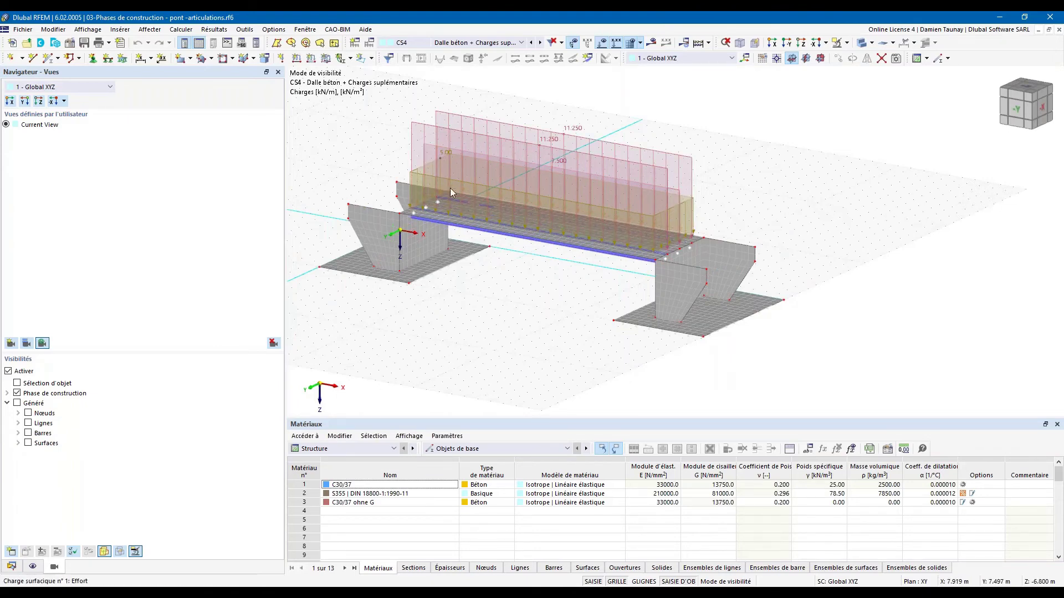
middle_click_drag(436, 192, 476, 198)
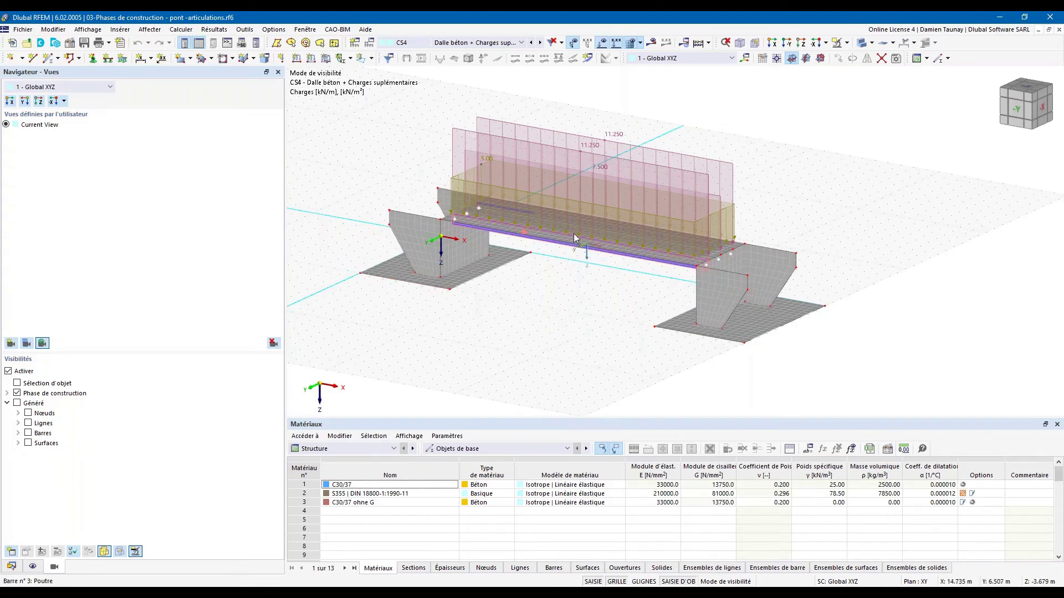
middle_click_drag(548, 326, 529, 279, "ctrl")
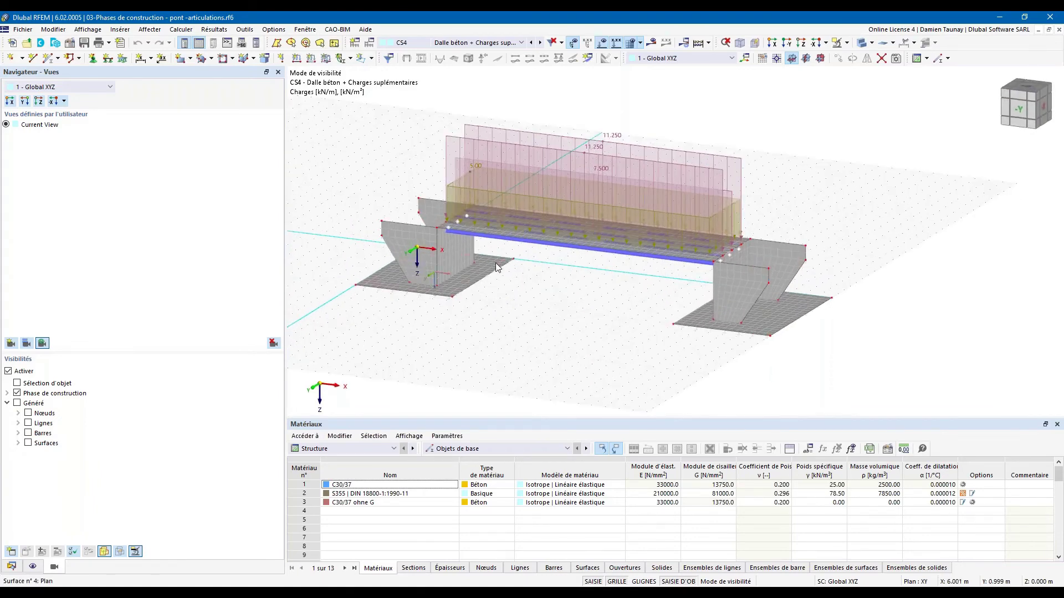
Step: Compare construction stages CS3 and CS4, examining the steel beams' end hinges and the added slab and loads
left_click(531, 44)
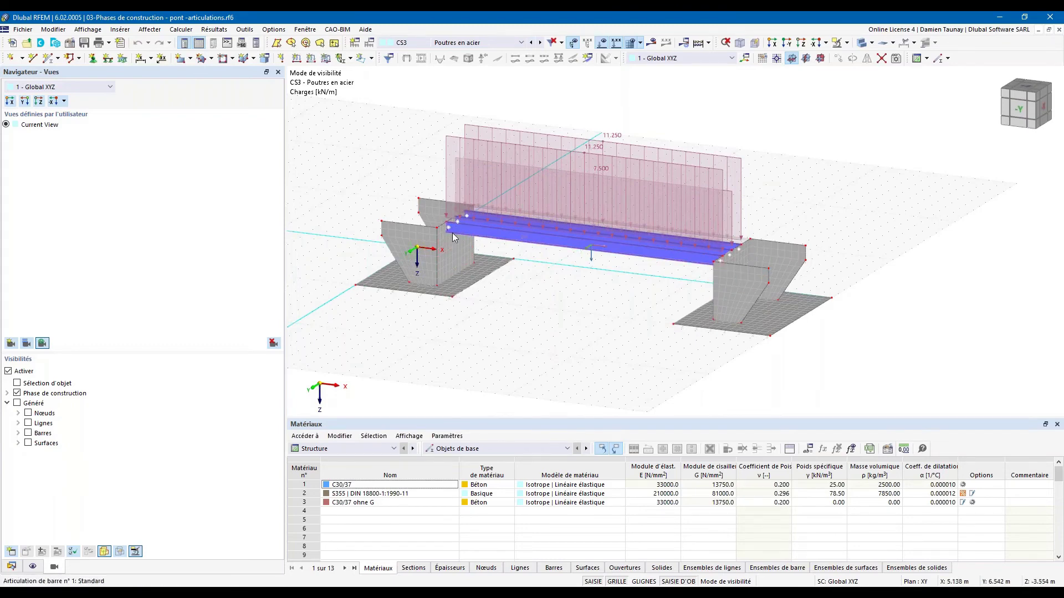
middle_click_drag(614, 310, 658, 315, "ctrl")
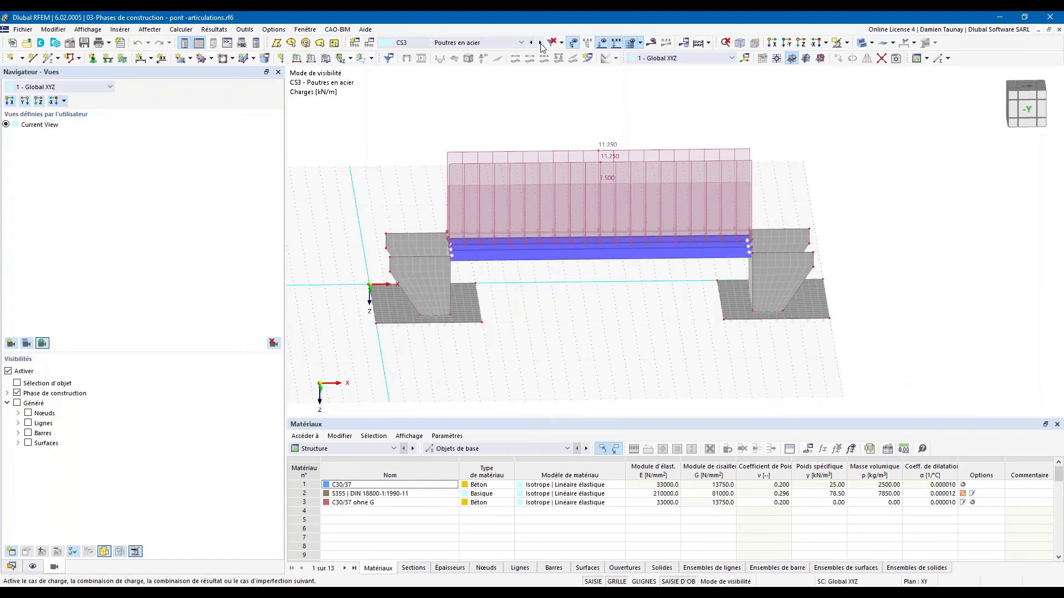
left_click(540, 43)
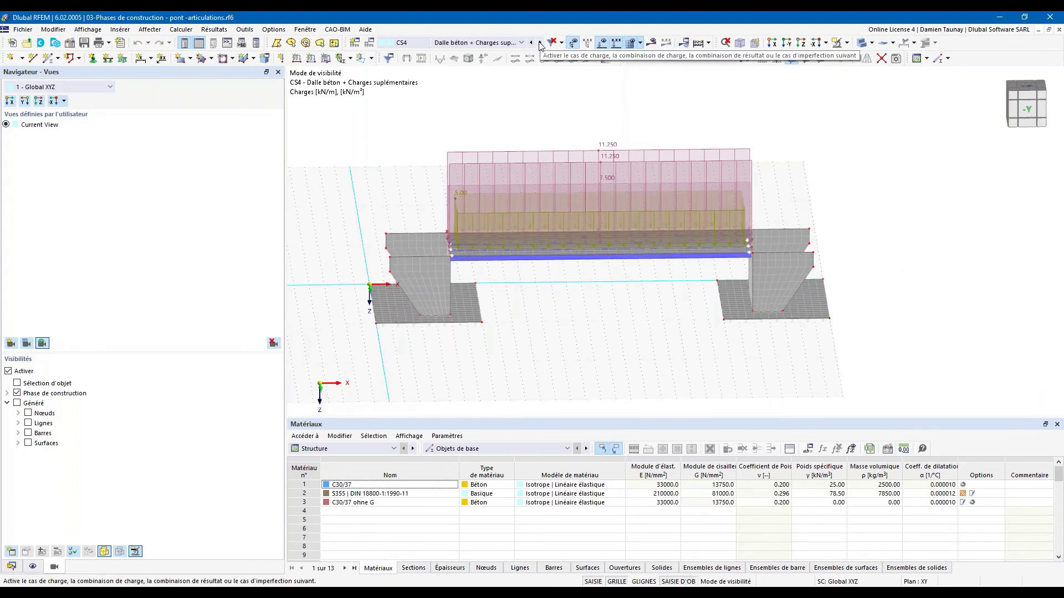
middle_click_drag(615, 299, 627, 300, "ctrl")
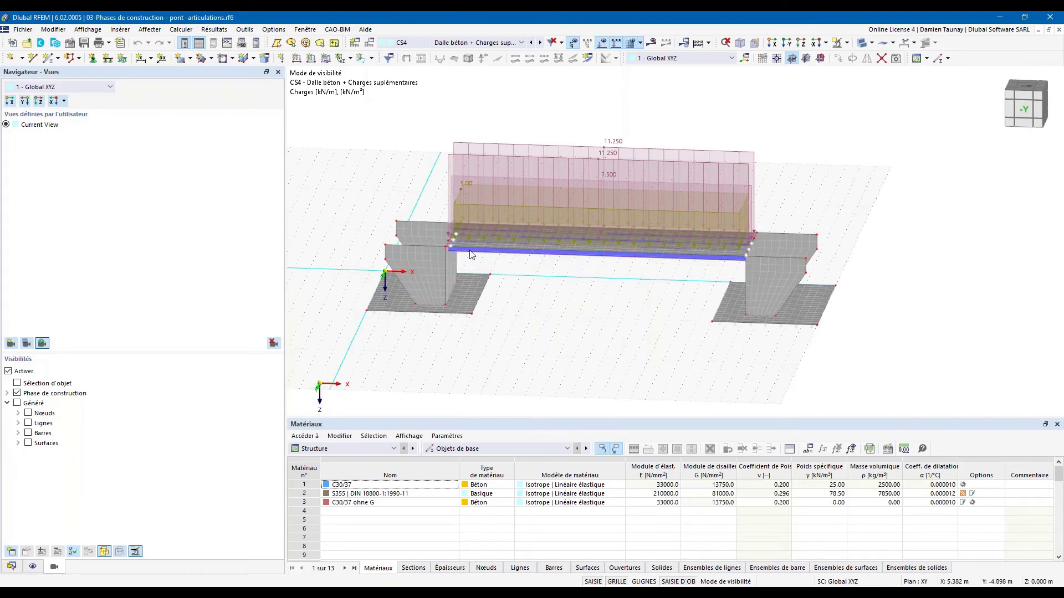
middle_click_drag(601, 274, 572, 256, "ctrl")
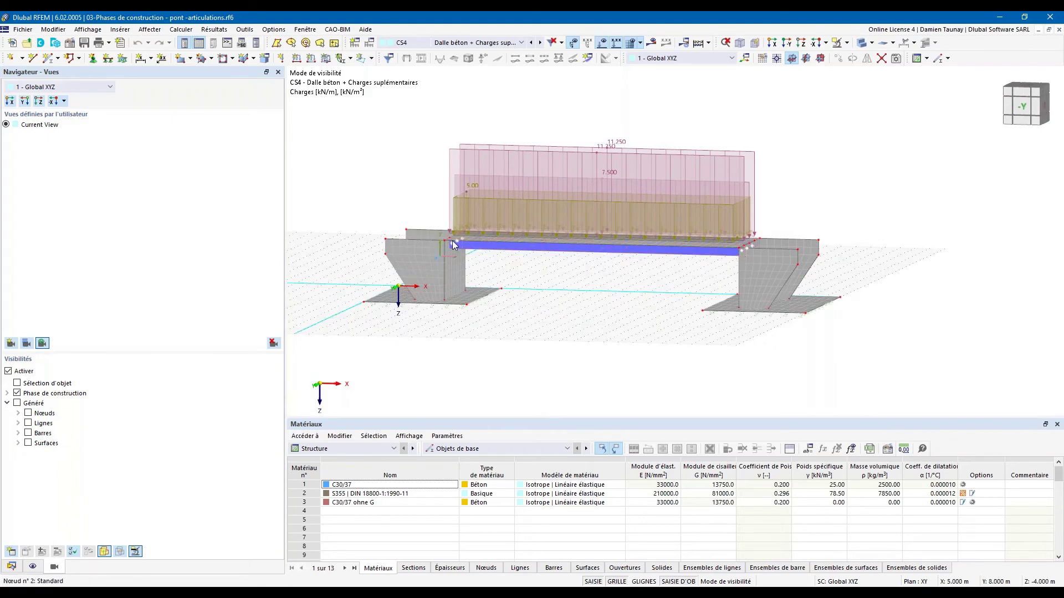
middle_click_drag(625, 297, 481, 259, "ctrl")
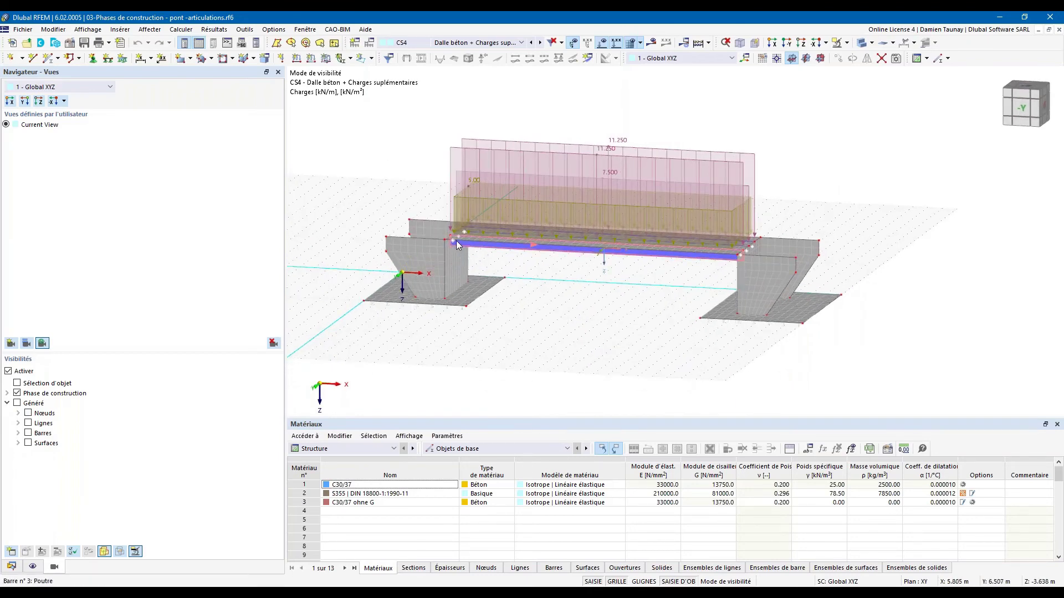
mouse_move(582, 308)
middle_mouse_down("ctrl")
mouse_move(590, 313)
mouse_move(601, 280)
mouse_move(593, 308)
middle_mouse_up("ctrl")
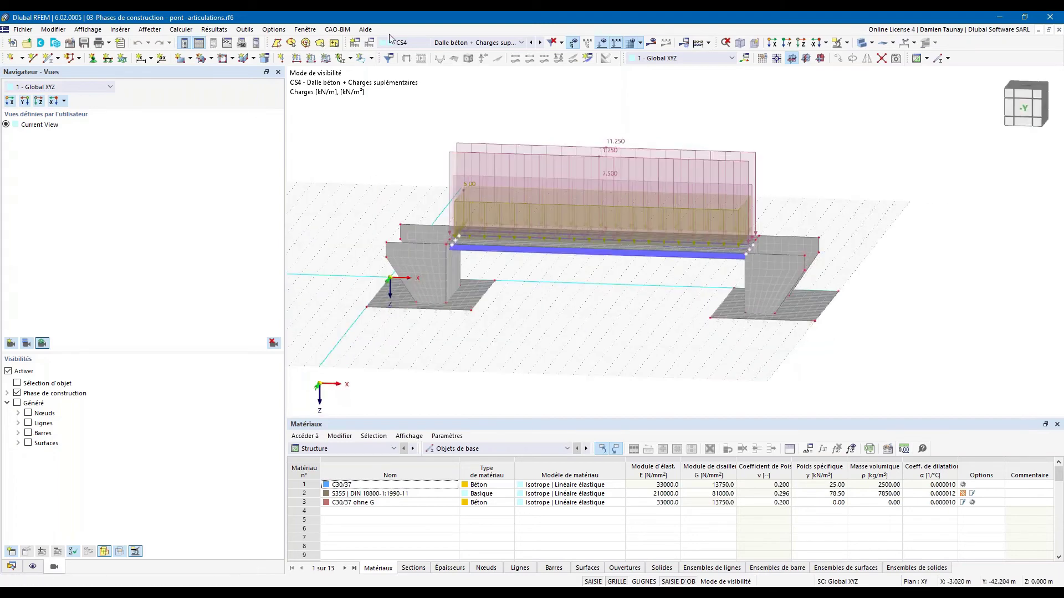
left_click(531, 43)
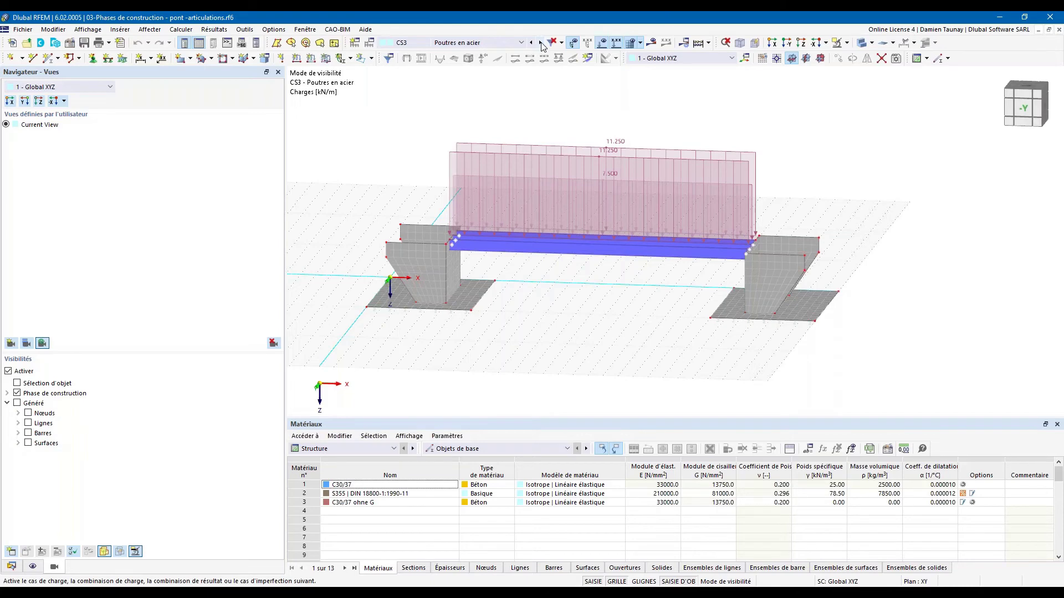
left_click(541, 43)
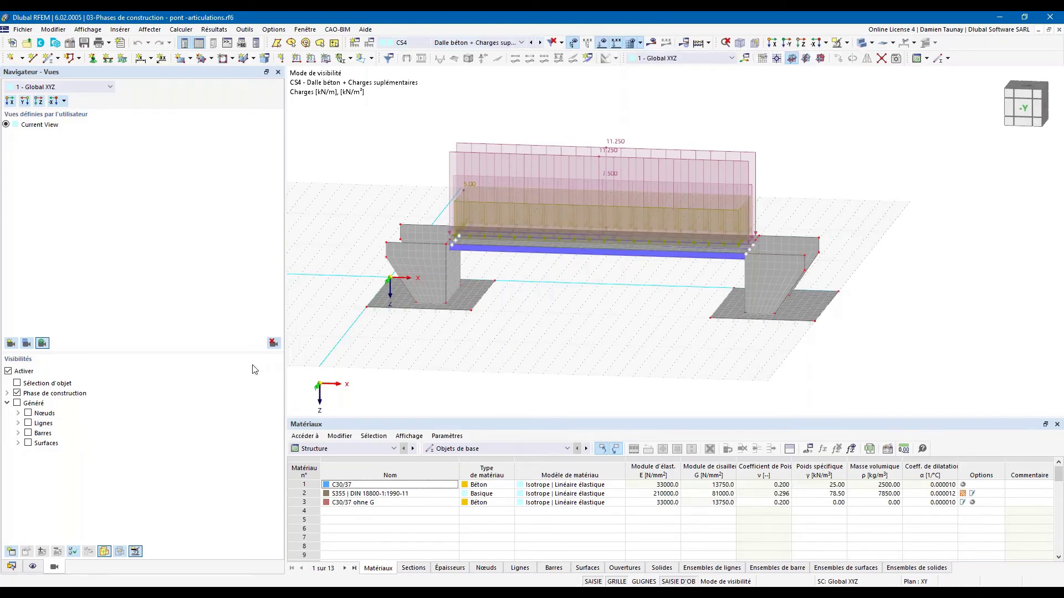
Step: Return to the model data and activate construction stage CS1 - Fondations
left_click(11, 566)
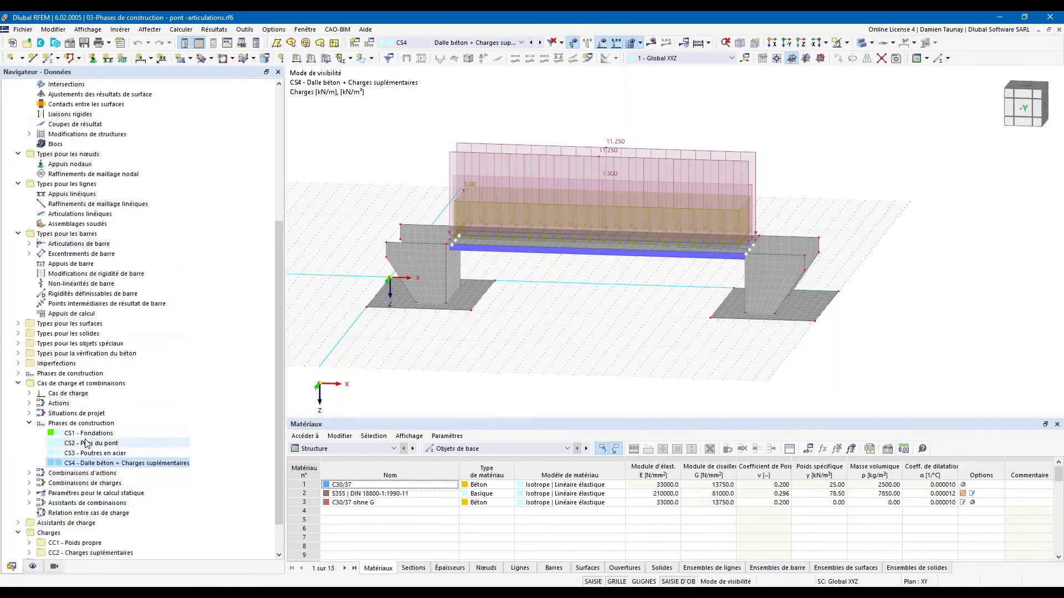
left_click(56, 436)
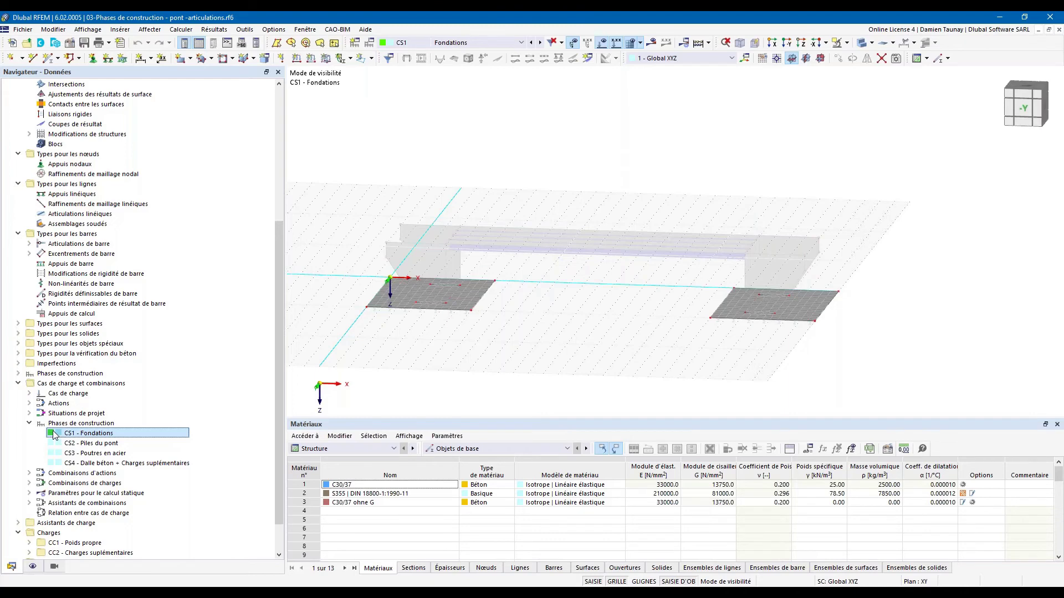
Step: Review the load cases assigned to construction stage CS3 - Poutres en acier in the load case settings
double_click(55, 436)
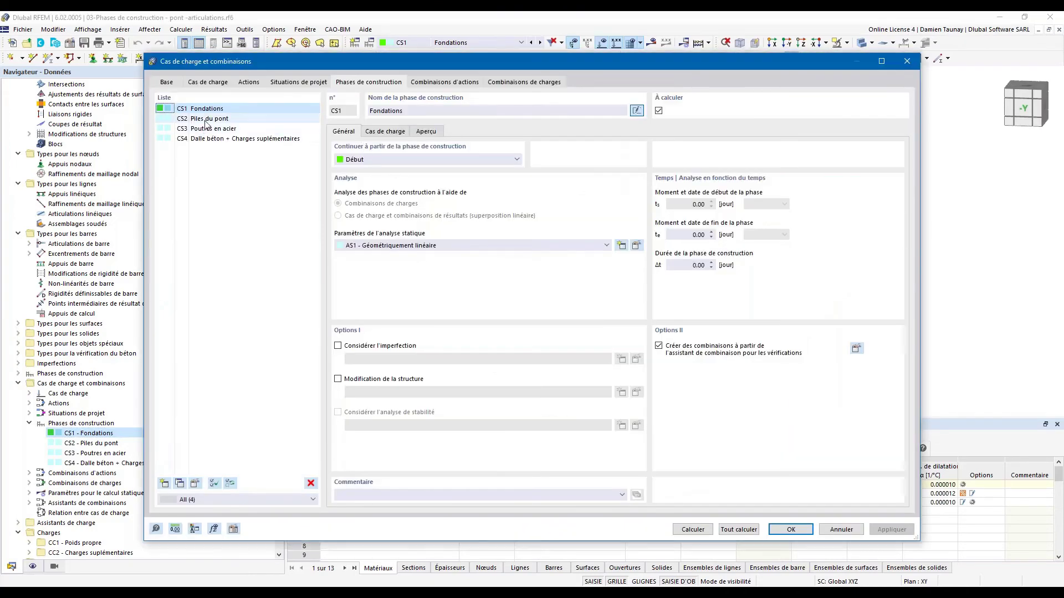
left_click(208, 120)
left_click(210, 131)
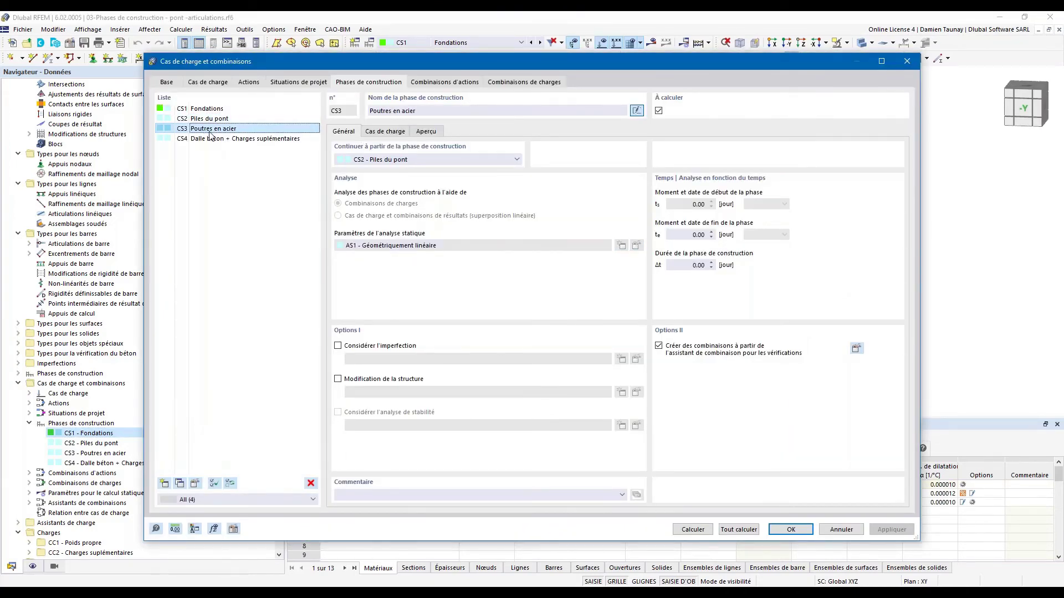
left_click(382, 132)
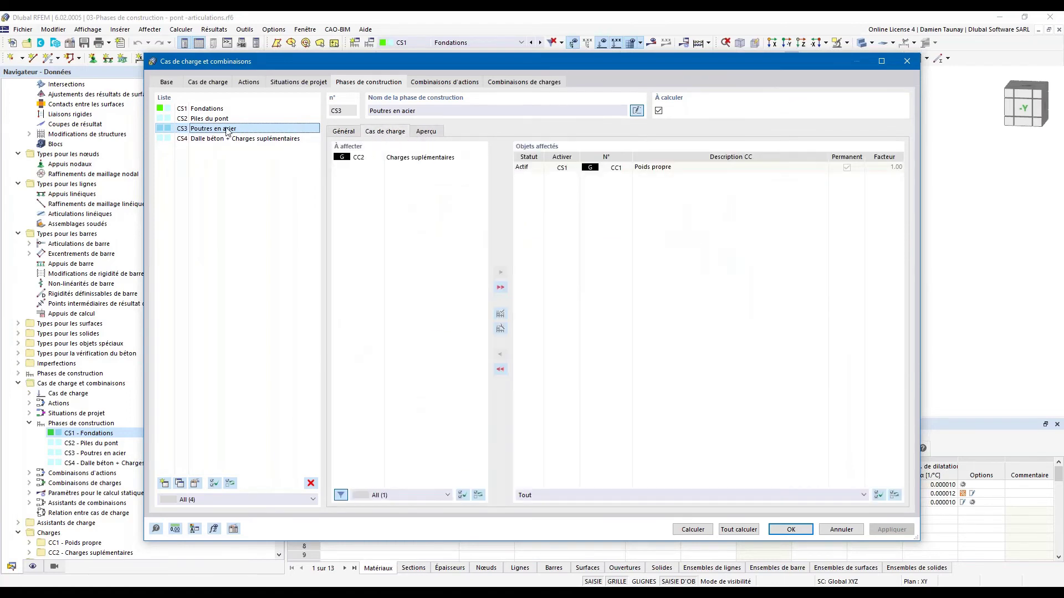
left_click(907, 61)
Step: Open the structural definition of the construction stages and review the members added in CS3 - Poutres en acier
left_click(18, 373)
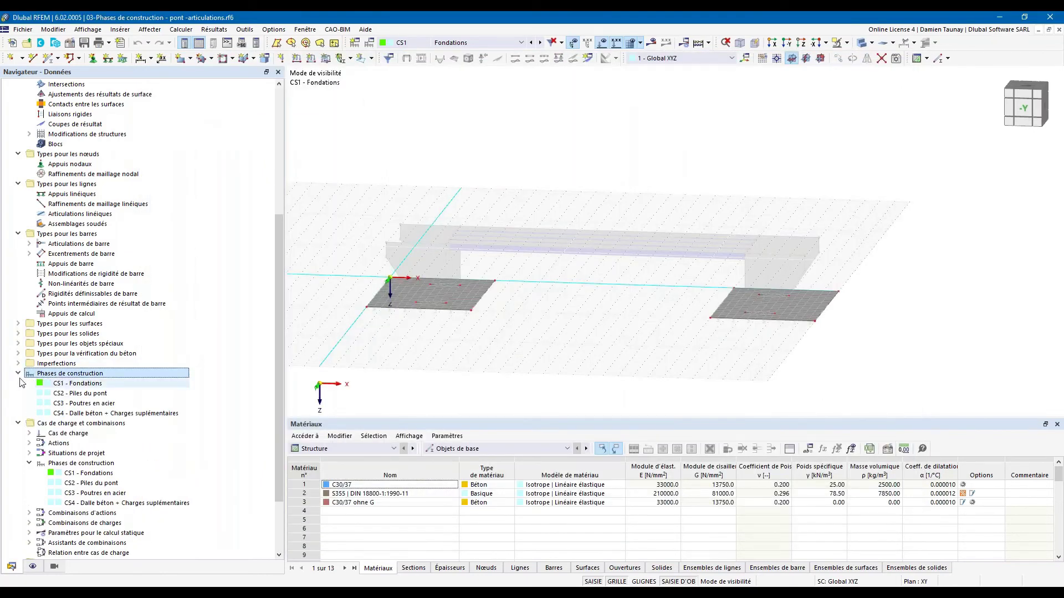
left_click(44, 384)
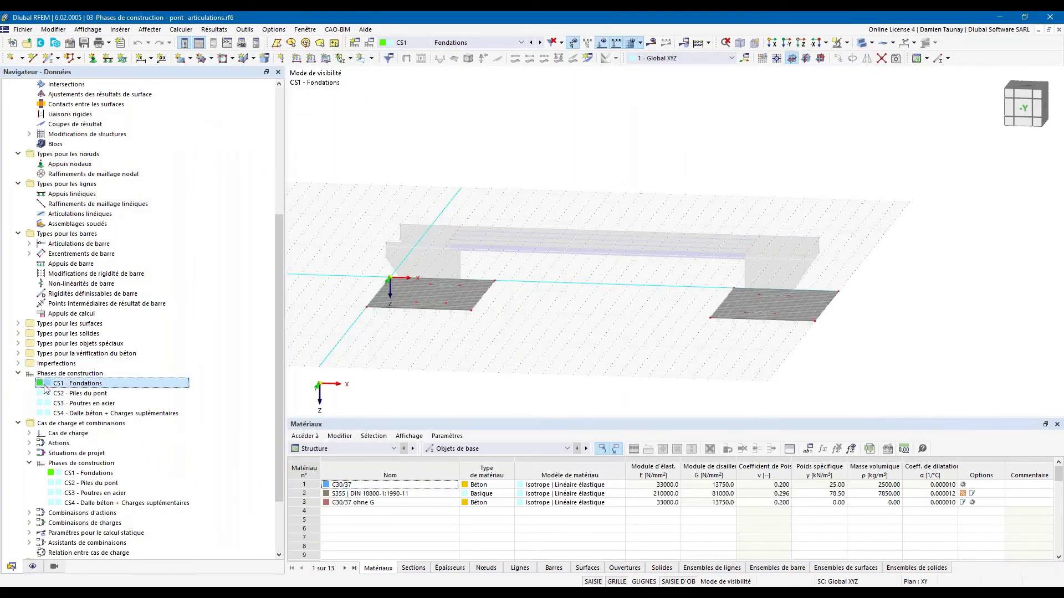
double_click(44, 388)
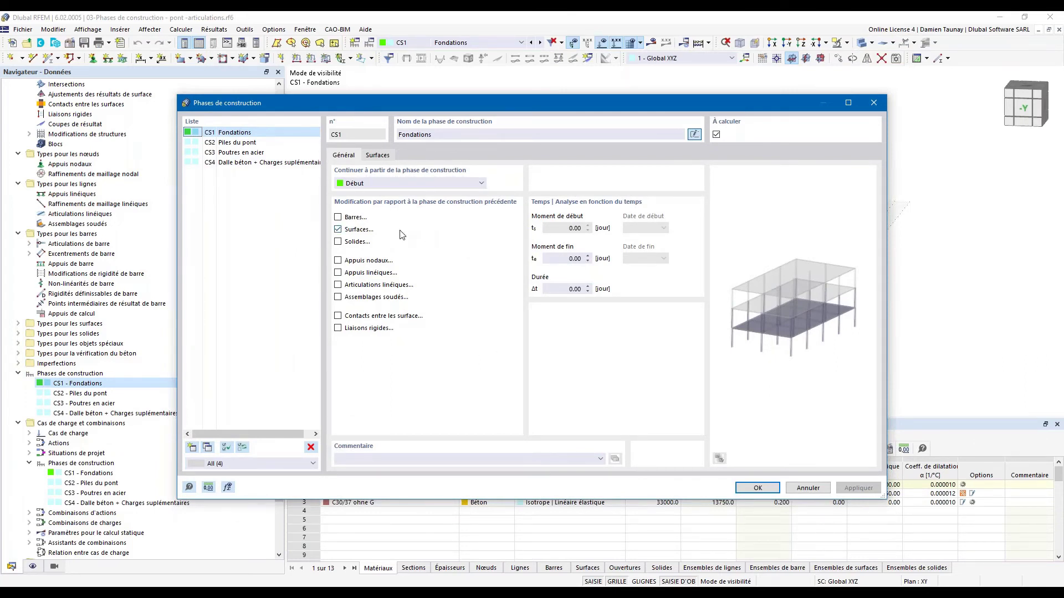
left_click(239, 153)
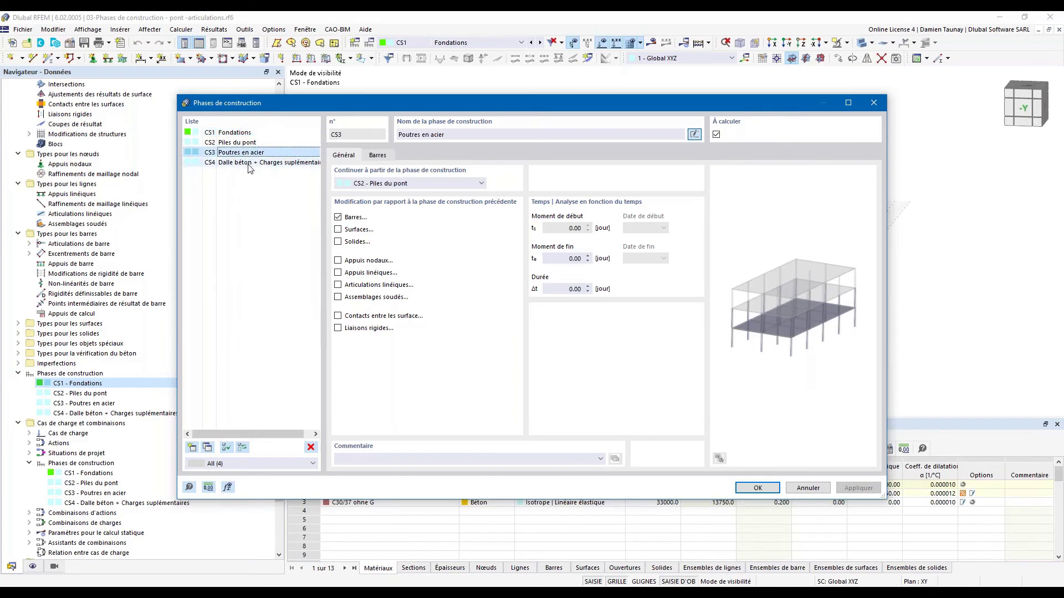
left_click(376, 156)
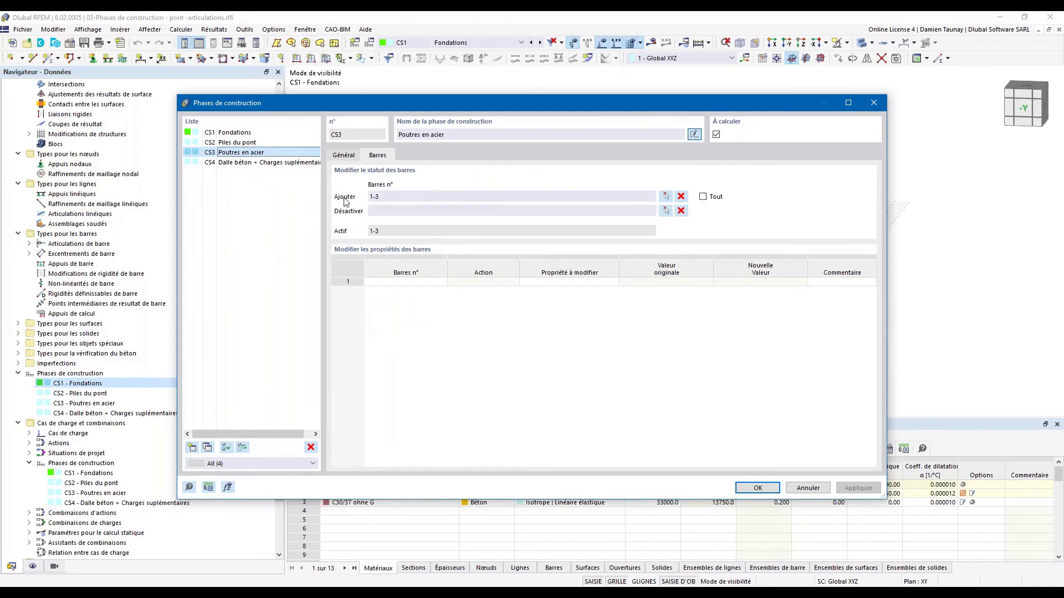
Step: In CS4 - Dalle béton + Charges suplémentaires, add a property modification of the start hinge (Articulation en début de barre) for members 1-3
left_click(262, 163)
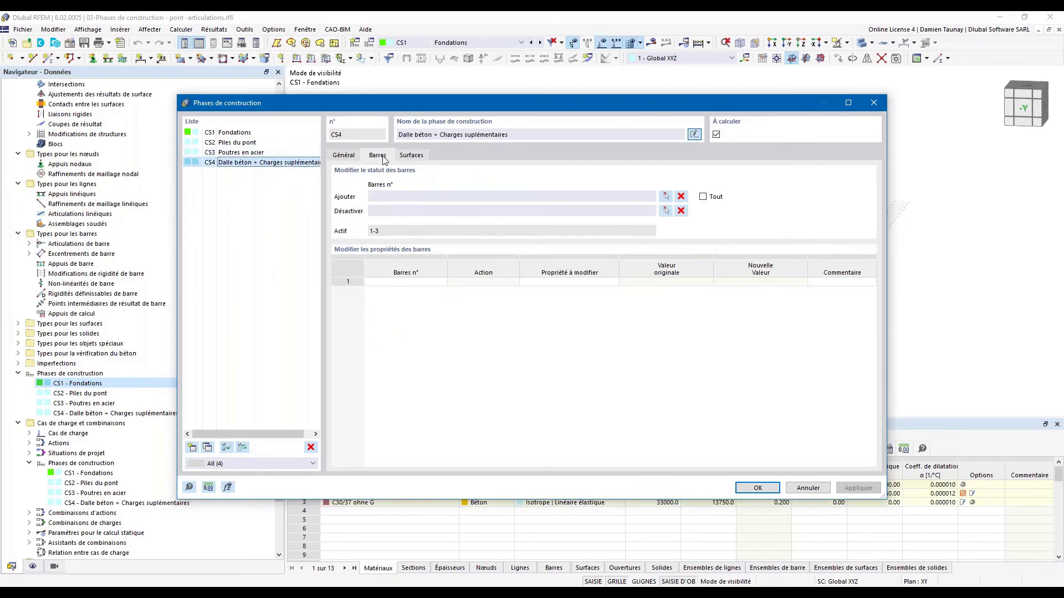
left_click(401, 282)
left_click(443, 282)
left_click_drag(636, 305, 542, 188)
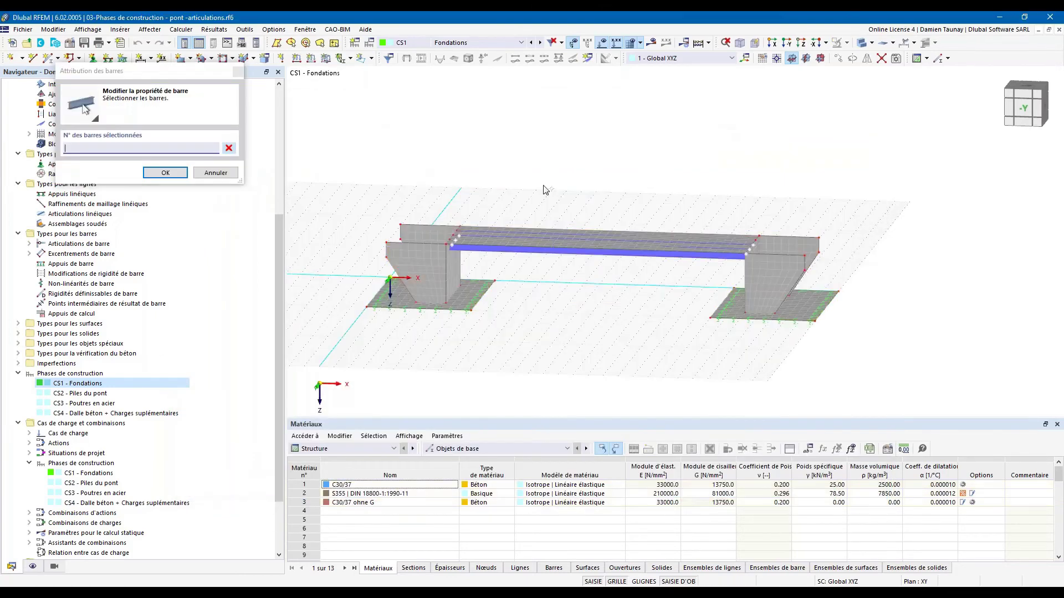
left_click(165, 172)
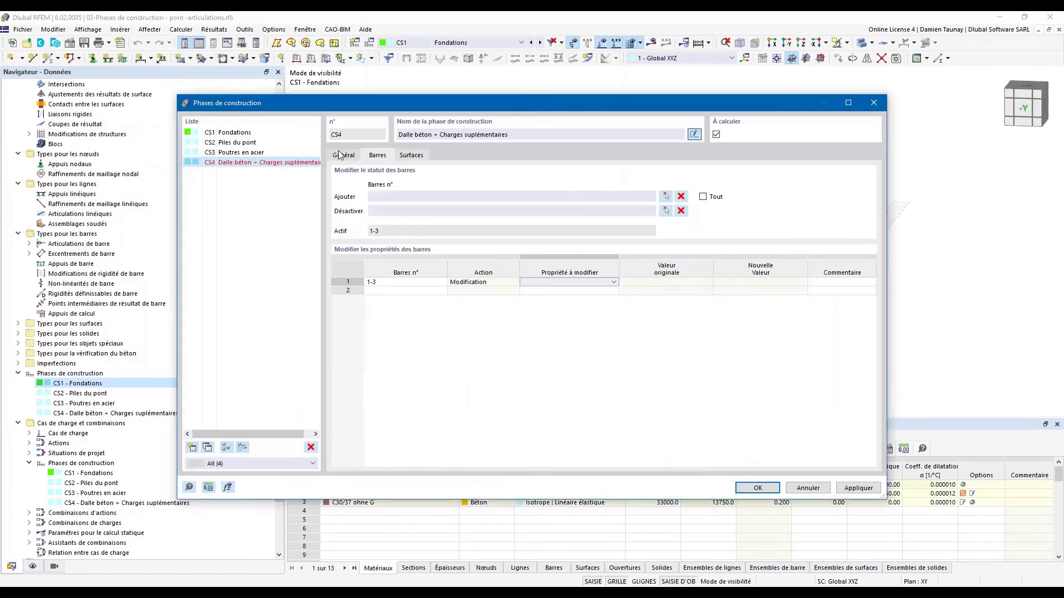
left_click(613, 283)
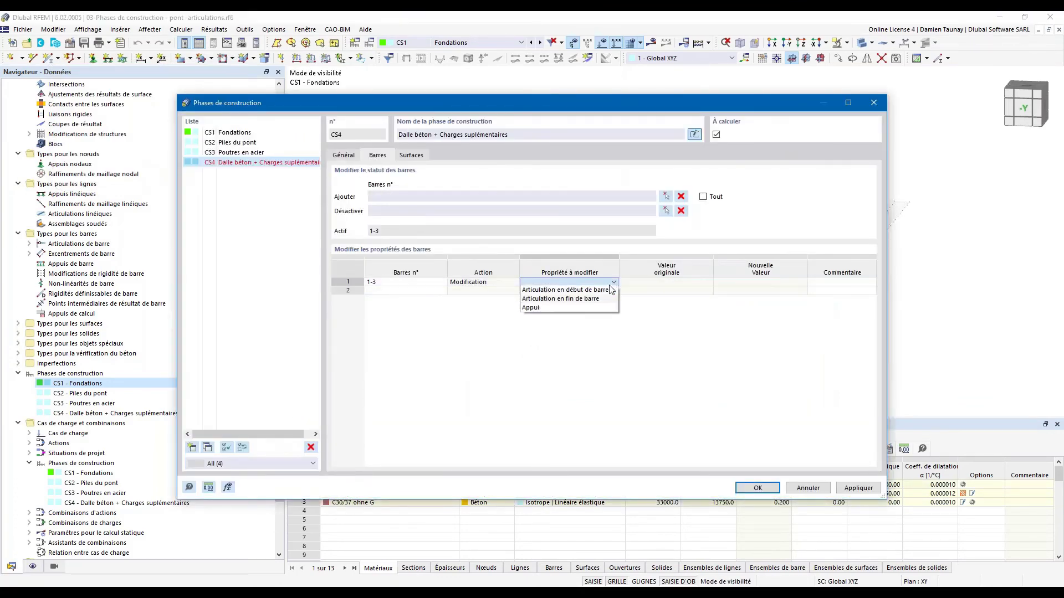
left_click(573, 293)
Step: Add a second CS4 property modification for members 1-3, targeting the end hinge (Articulation en fin de barre)
left_click(411, 290)
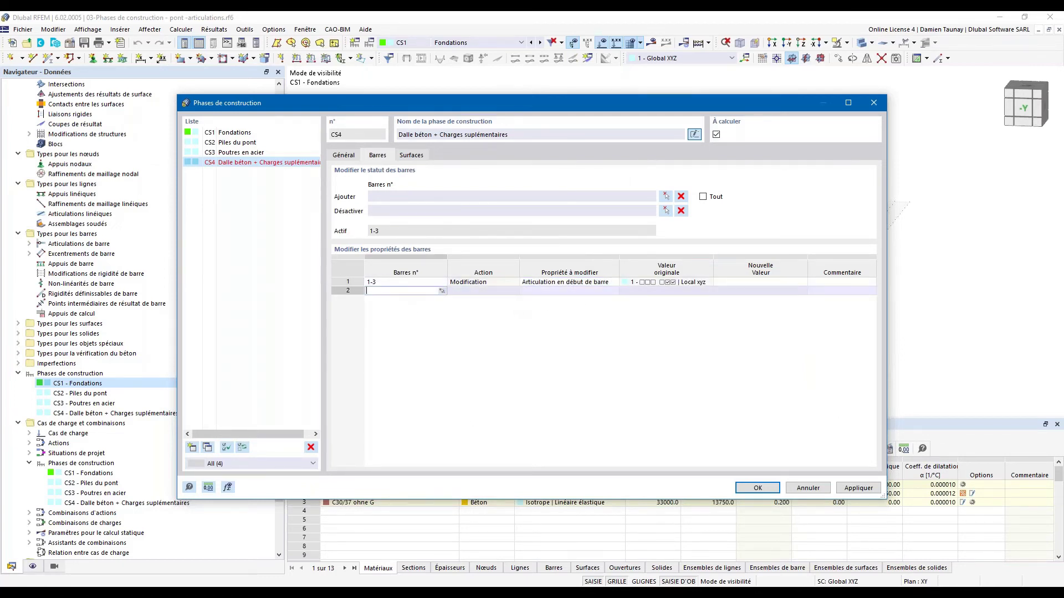
key("Return")
left_click(560, 291)
left_click(614, 292)
left_click(582, 307)
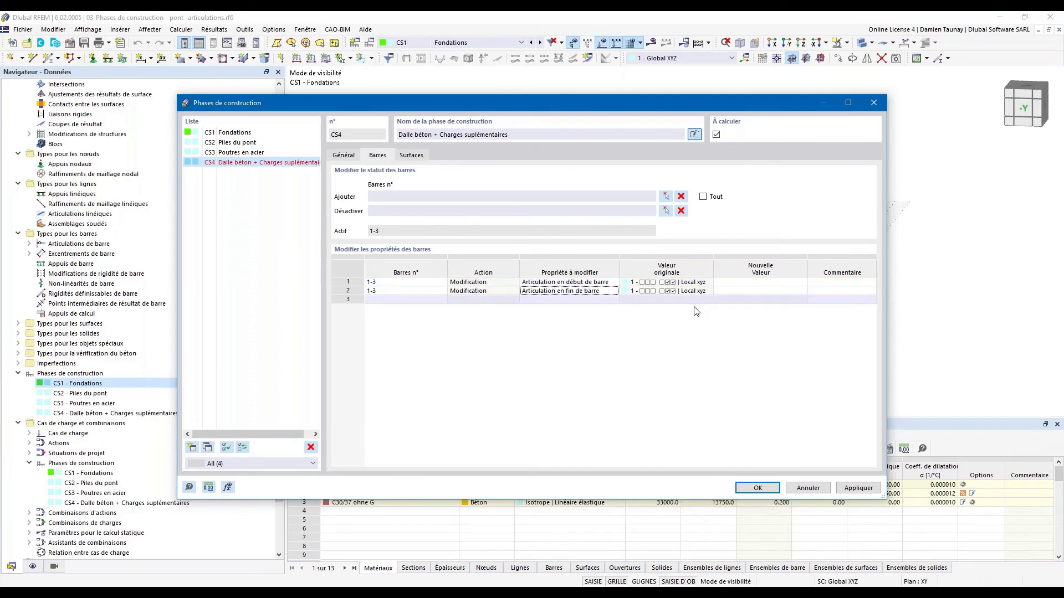
Step: Set the new value of both the start and end hinge modifications to none (--)
left_click(787, 283)
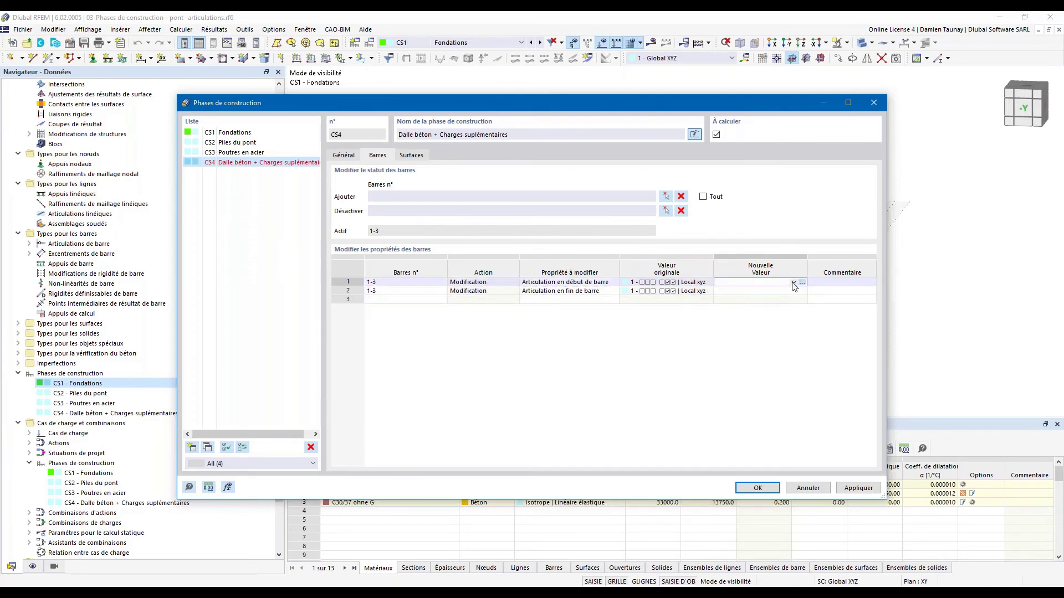
left_click(793, 283)
left_click(788, 290)
left_click(789, 291)
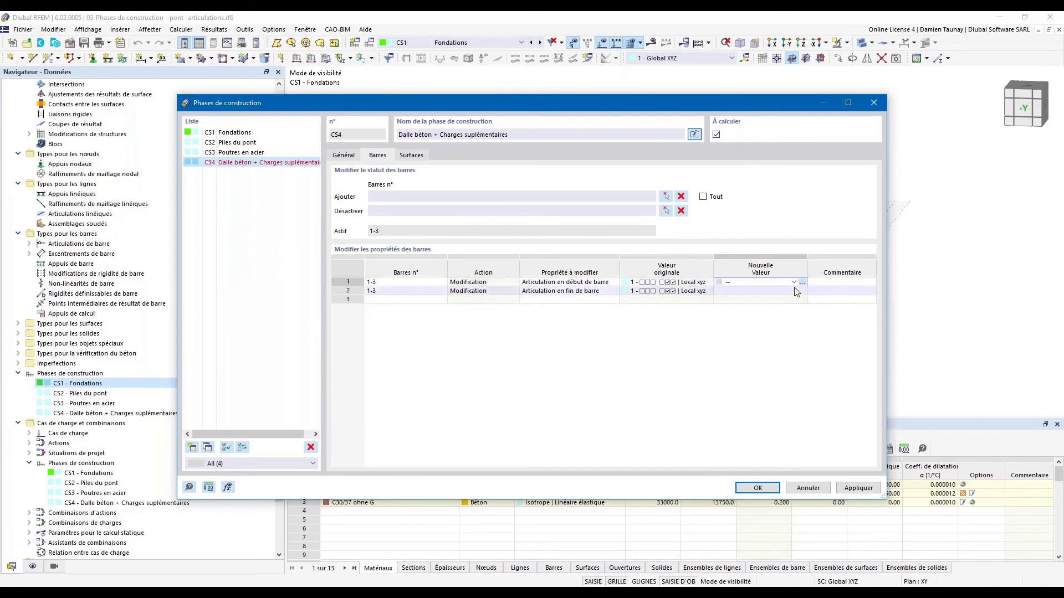
left_click(793, 291)
left_click(753, 296)
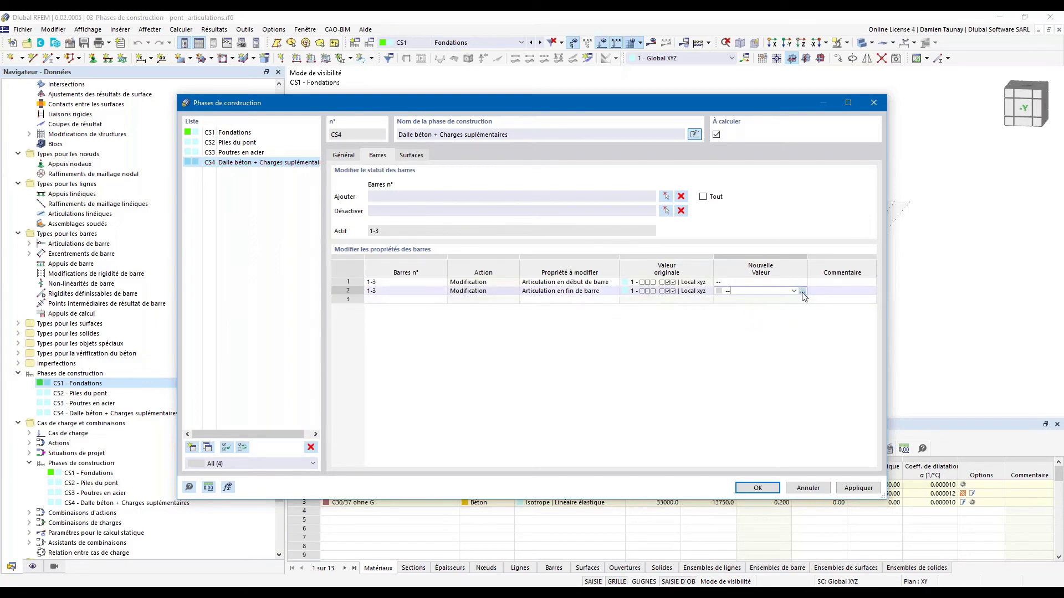
Step: Check the original member hinge's release conditions and spring stiffness without editing it, and accept the construction stage changes
double_click(708, 294)
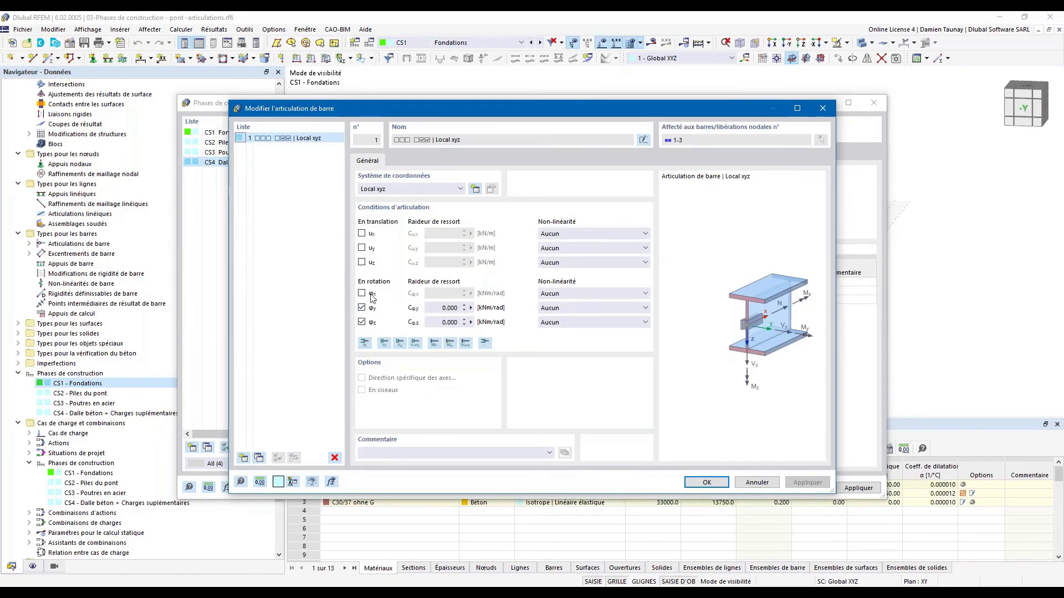
left_click_drag(439, 308, 497, 309)
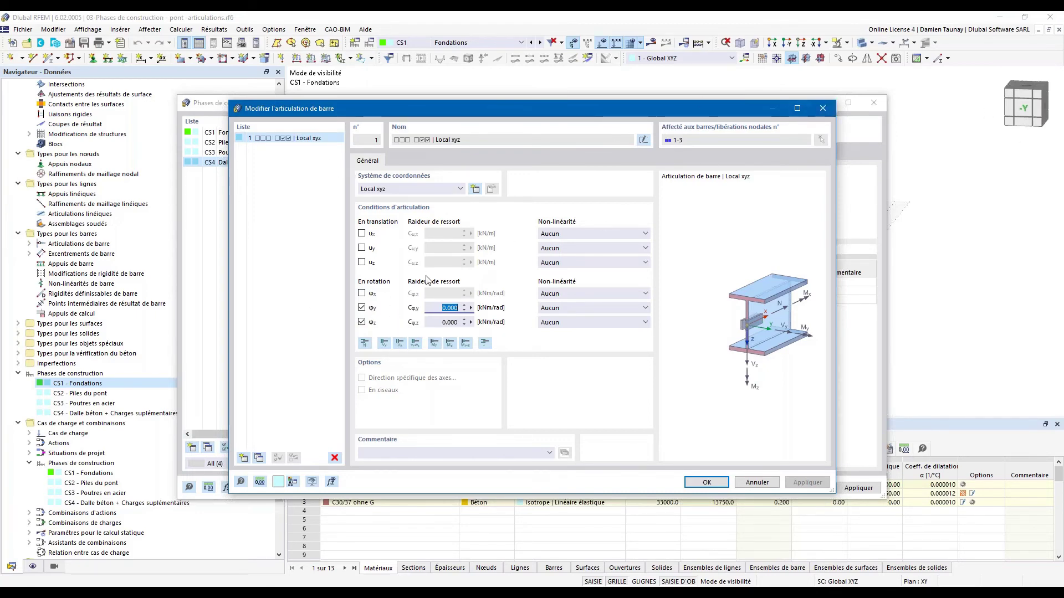
left_click(822, 109)
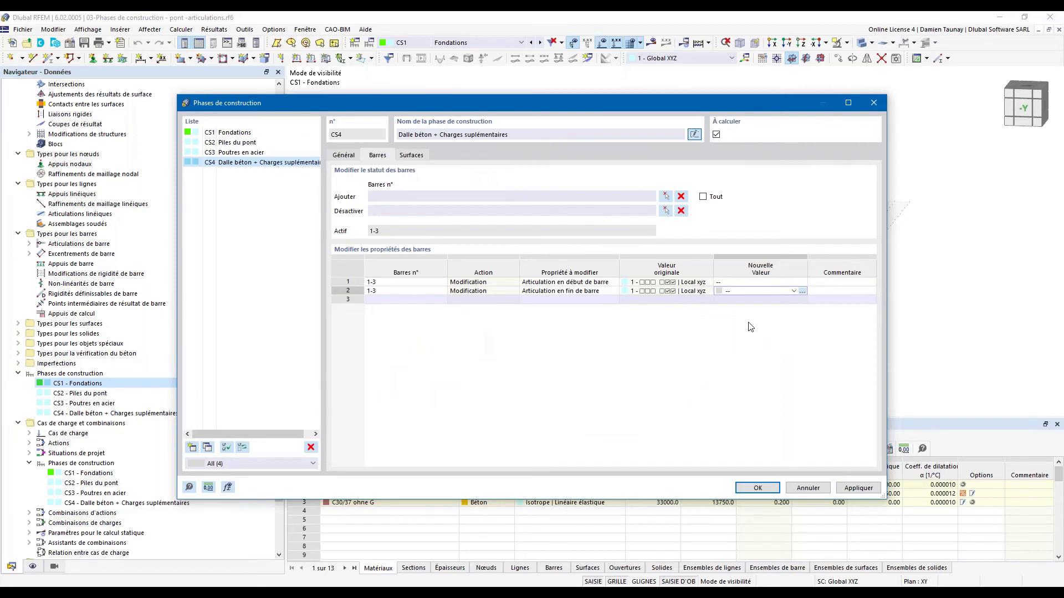
left_click(757, 488)
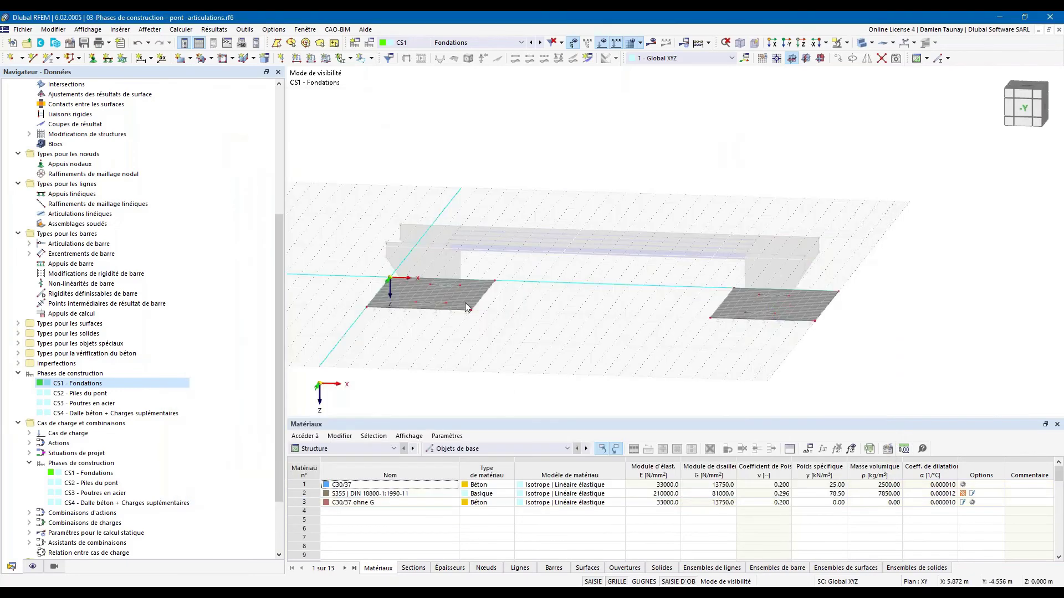
Step: Activate construction stage CS4 and review its member status and hinge modifications for members 1-3
middle_click_drag(647, 357, 616, 371, "ctrl")
right_click(616, 370)
middle_click_drag(515, 356, 538, 338, "ctrl")
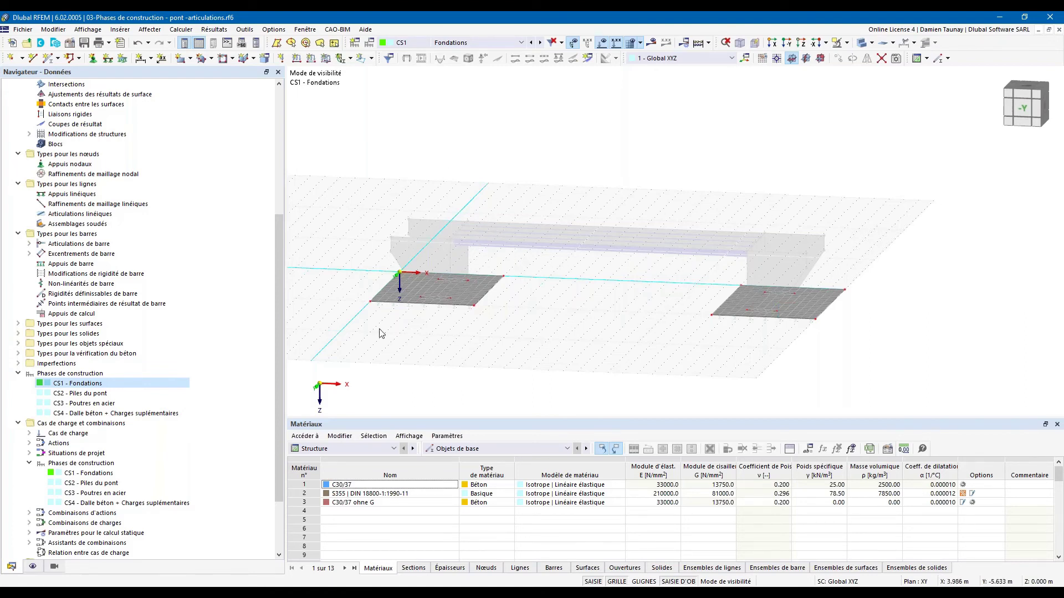
left_click(82, 414)
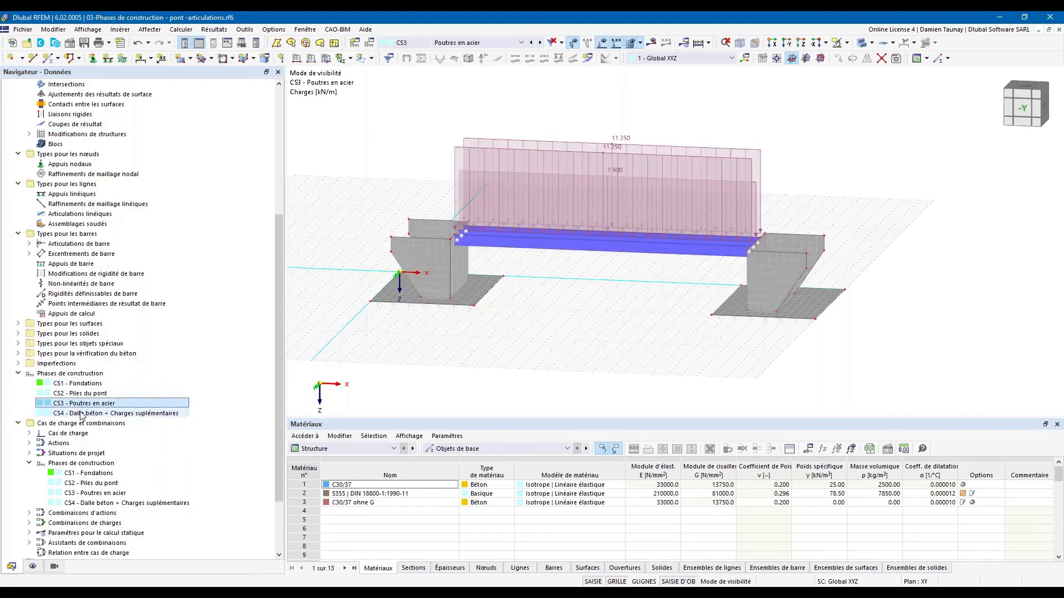
double_click(82, 414)
left_click(377, 155)
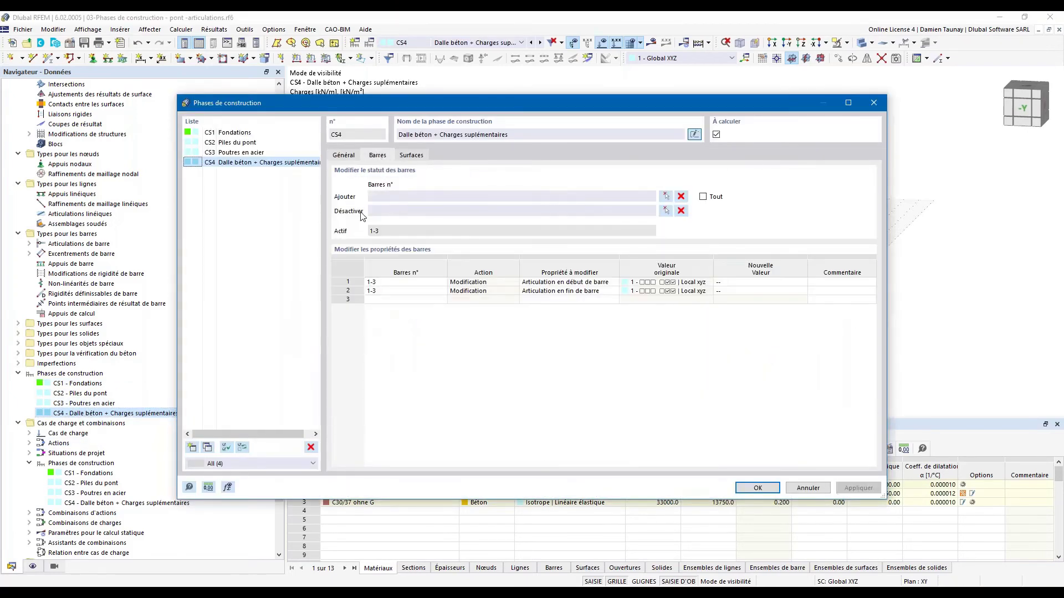
left_click(415, 210)
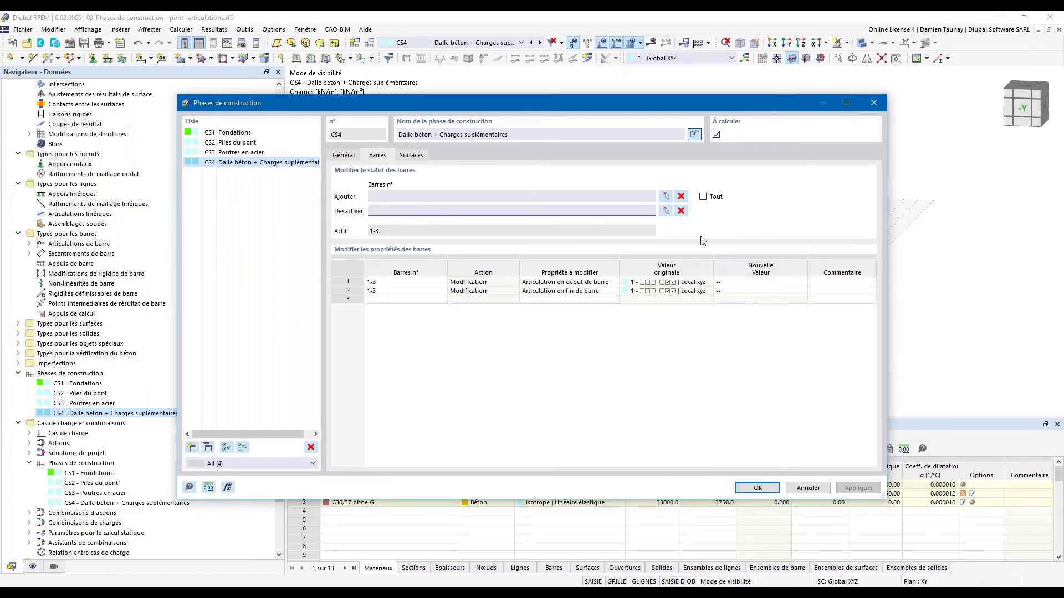
left_click(875, 103)
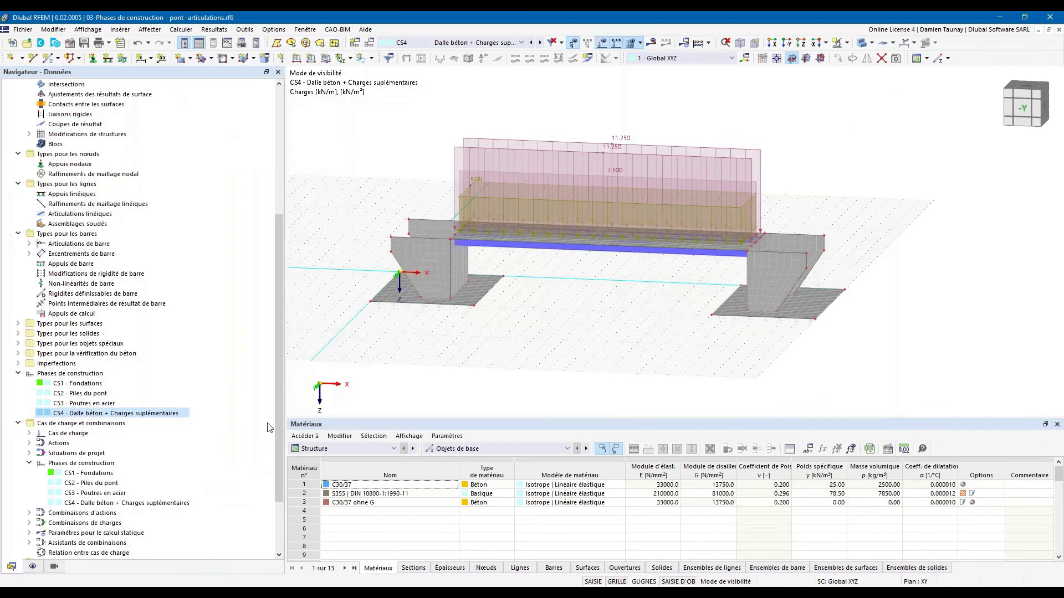
Step: Compare the load cases assigned to construction stages CS4, CS3 and CS2, checking where Charges suplémentaires is activated
double_click(72, 468)
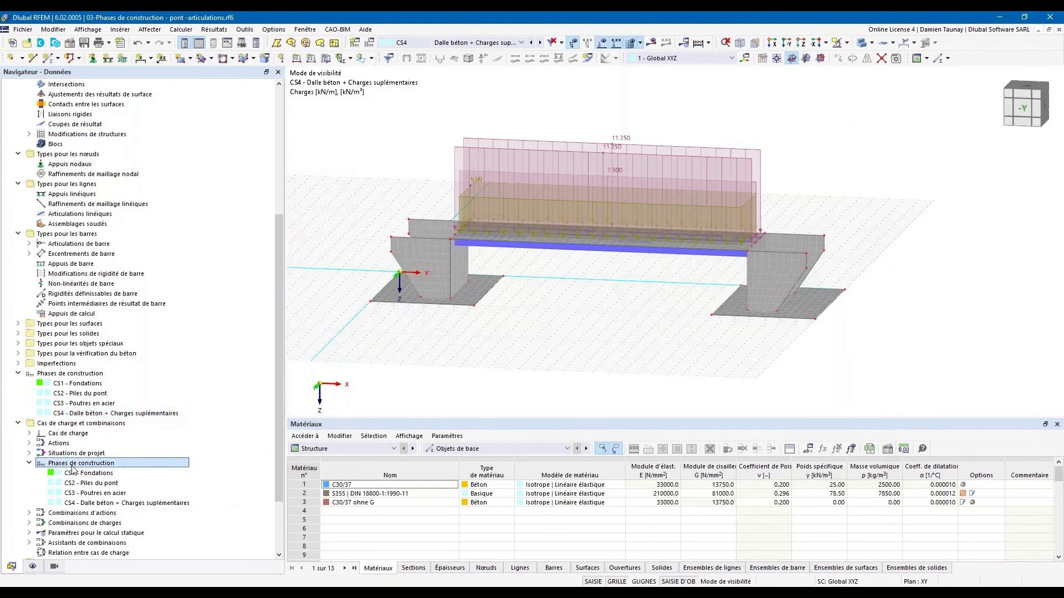
double_click(46, 467)
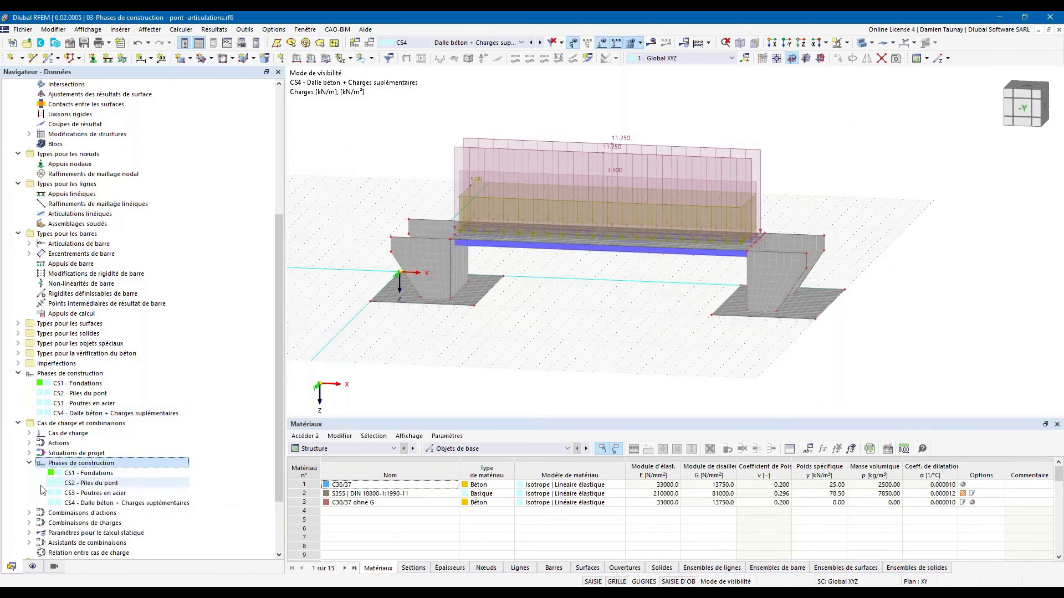
left_click(80, 503)
double_click(80, 504)
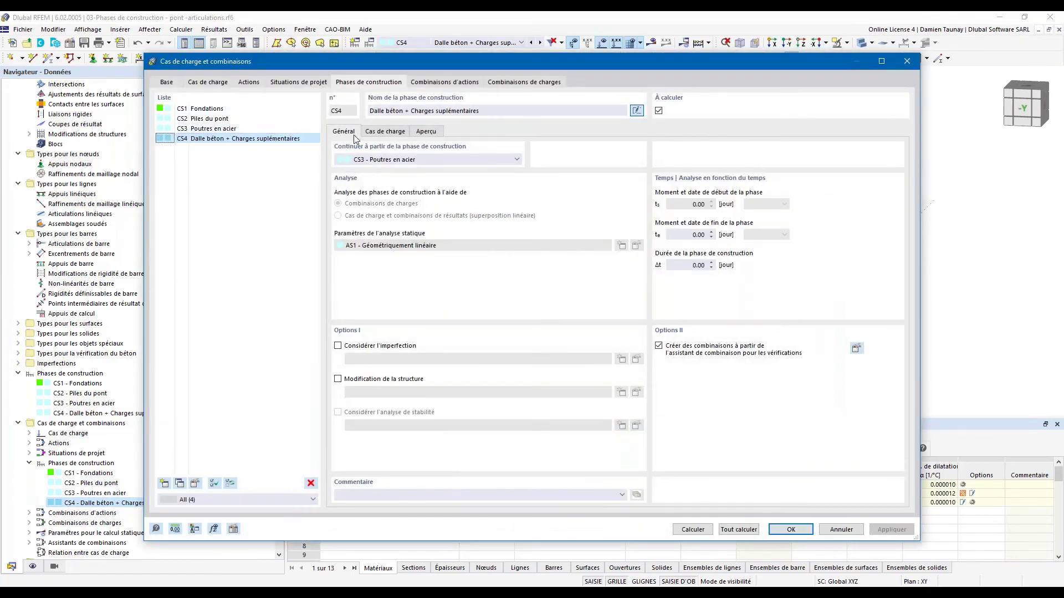
left_click(388, 133)
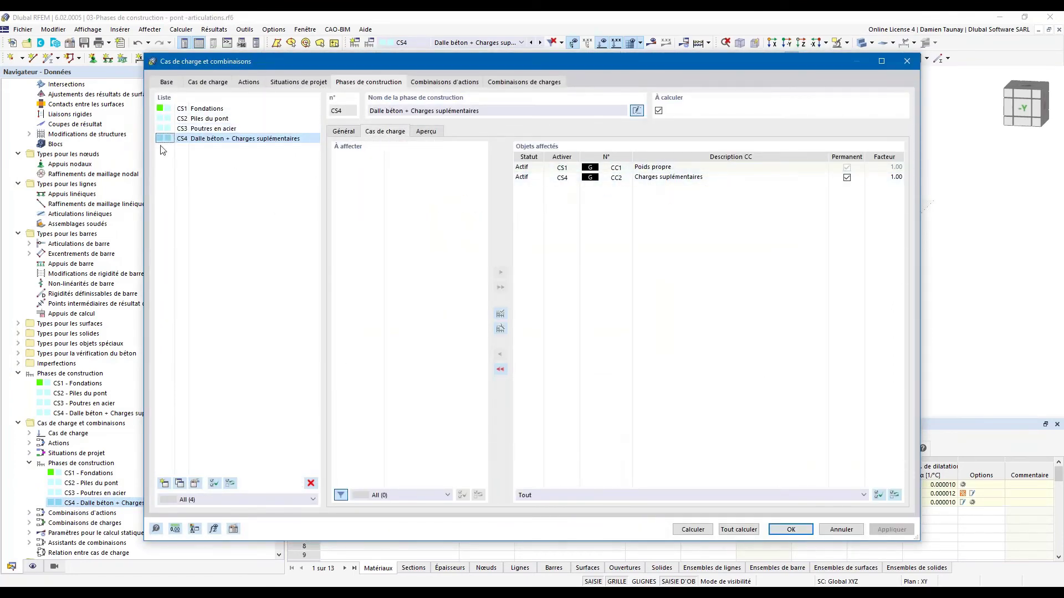
left_click(212, 128)
left_click(211, 118)
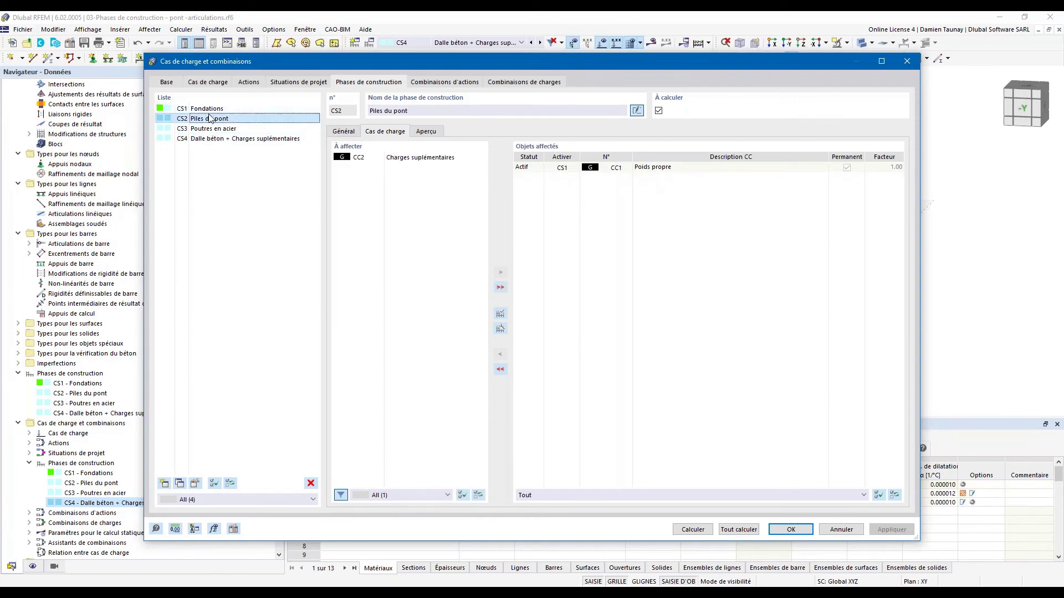
left_click(214, 138)
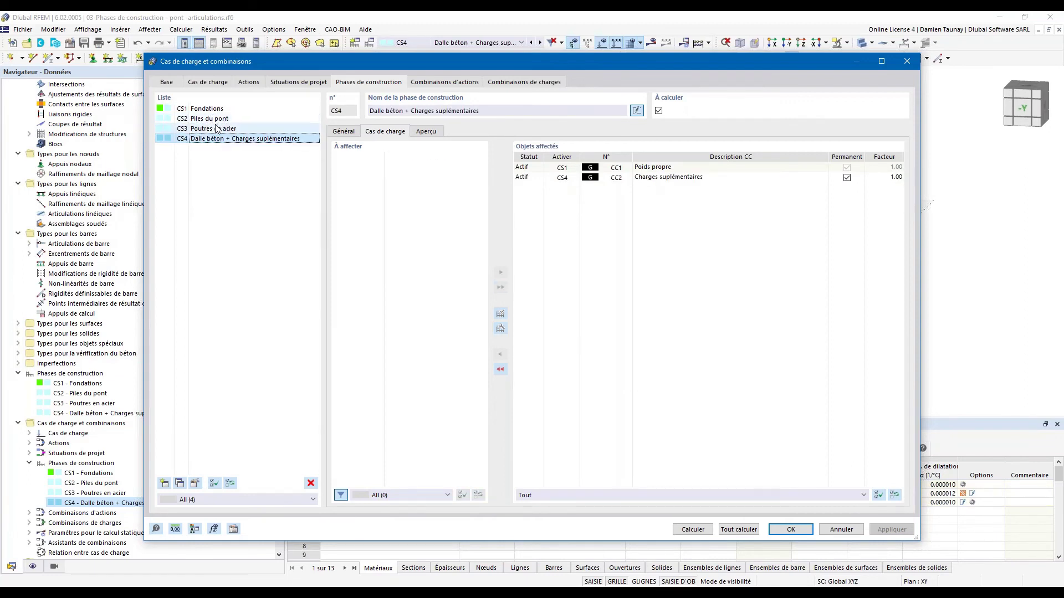
left_click_drag(668, 62, 647, 244)
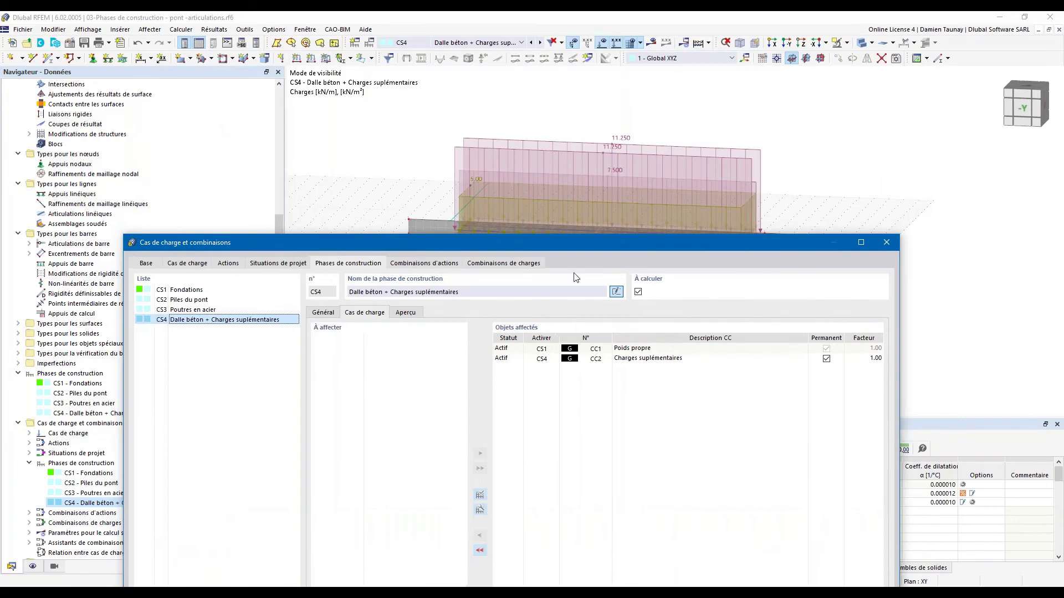
left_click_drag(464, 244, 438, 95)
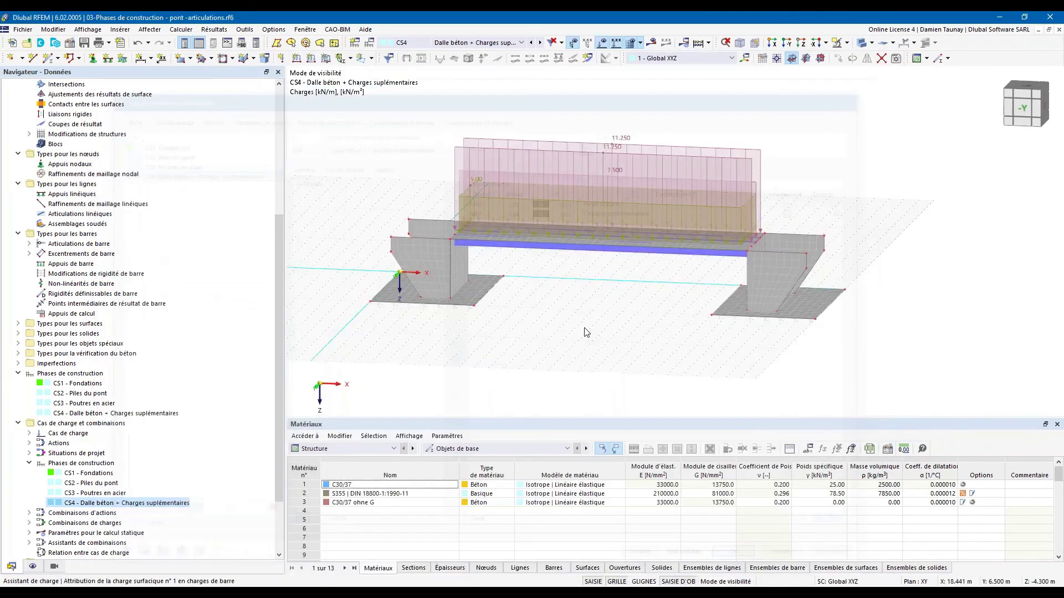
Step: Examine the steel beams and their end connections to the piers in construction stage CS4
middle_click_drag(586, 316, 548, 351, "ctrl")
scroll(539, 306, "up", 5)
scroll(538, 310, "down", 5)
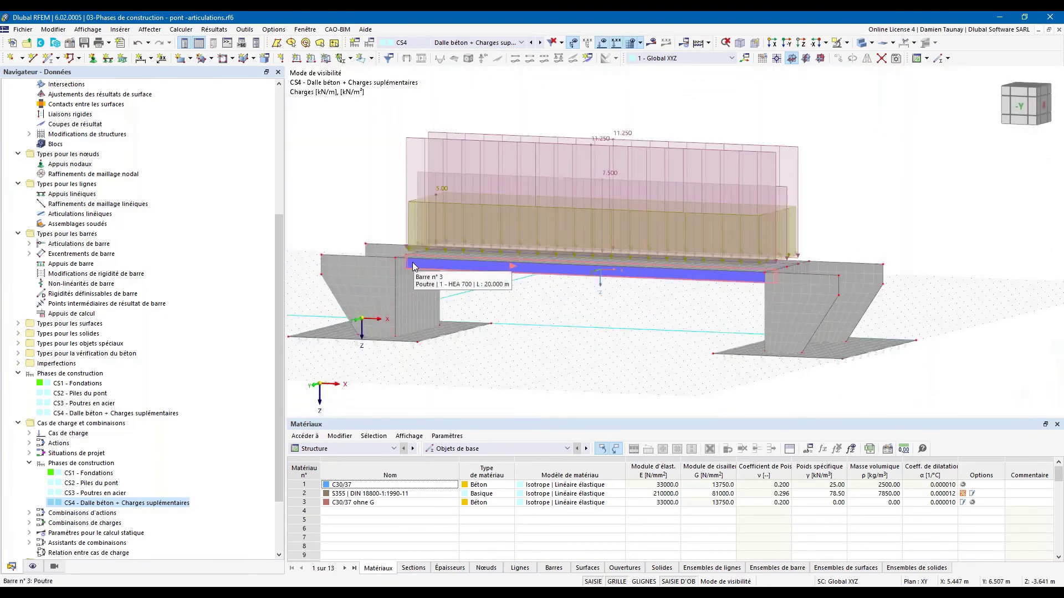
Step: Compare the steel beams' end hinges in construction stages CS3 and CS4, and try to calculate the results of CS4
left_click(530, 43)
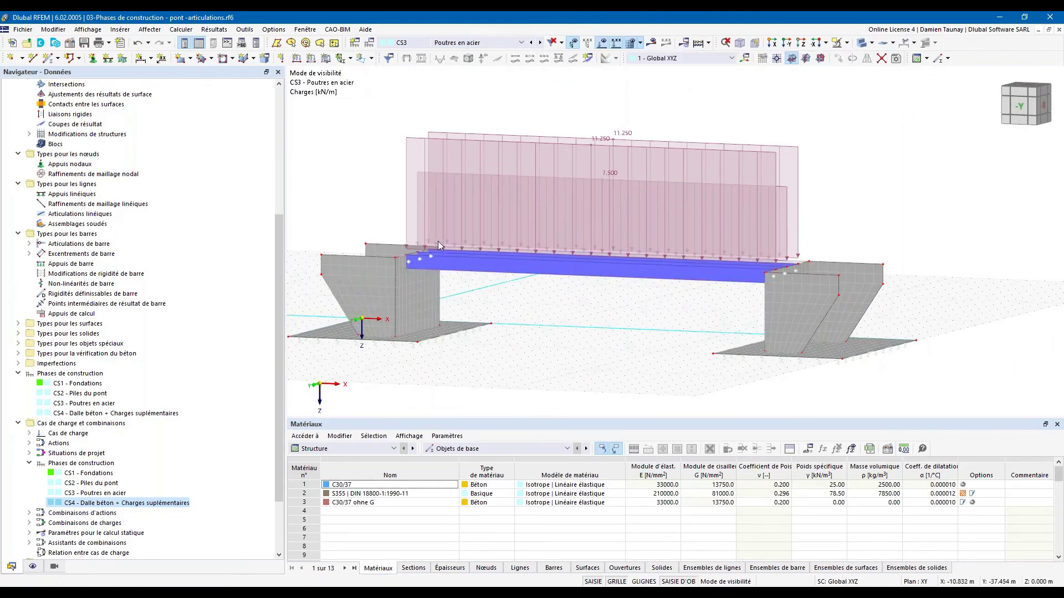
left_click(539, 42)
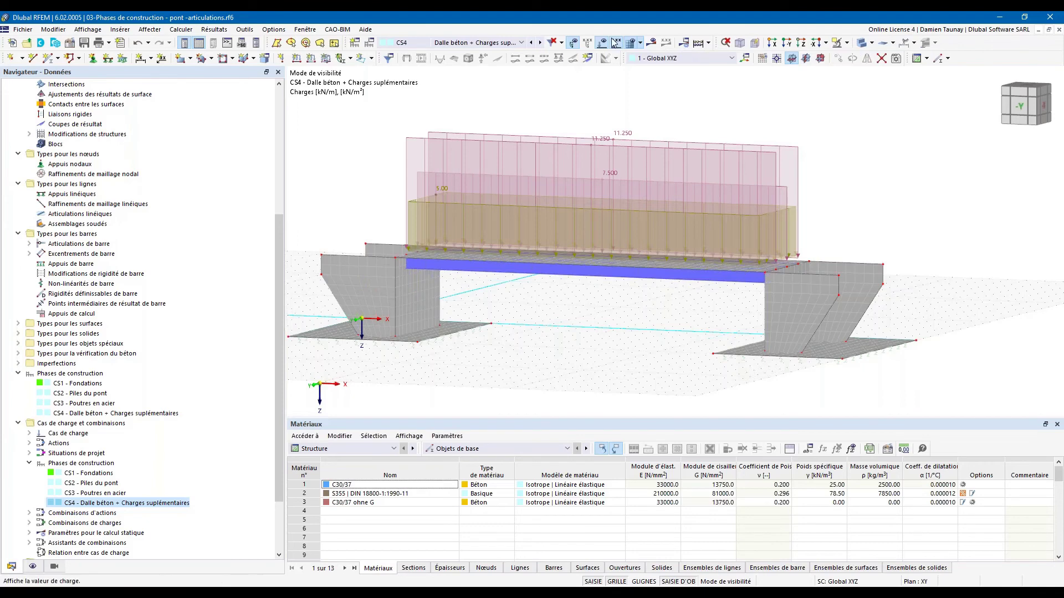
left_click(653, 46)
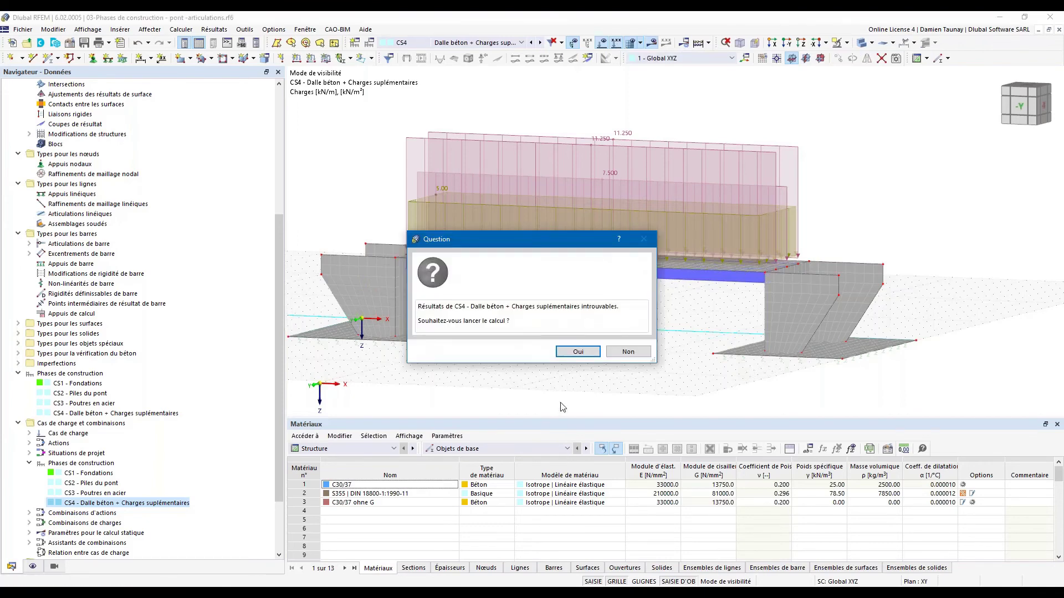
left_click(576, 354)
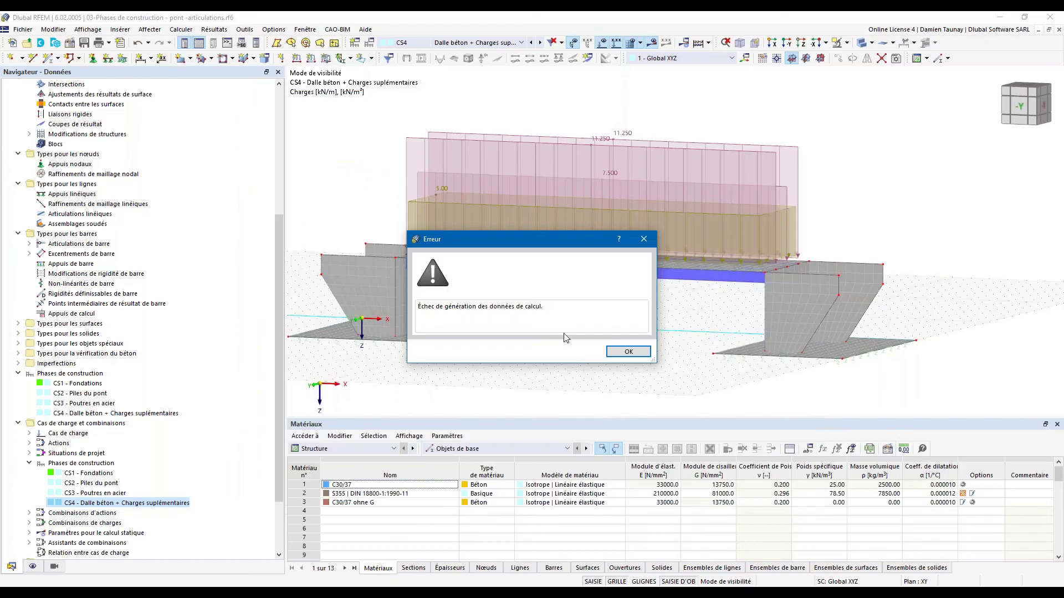
left_click(622, 359)
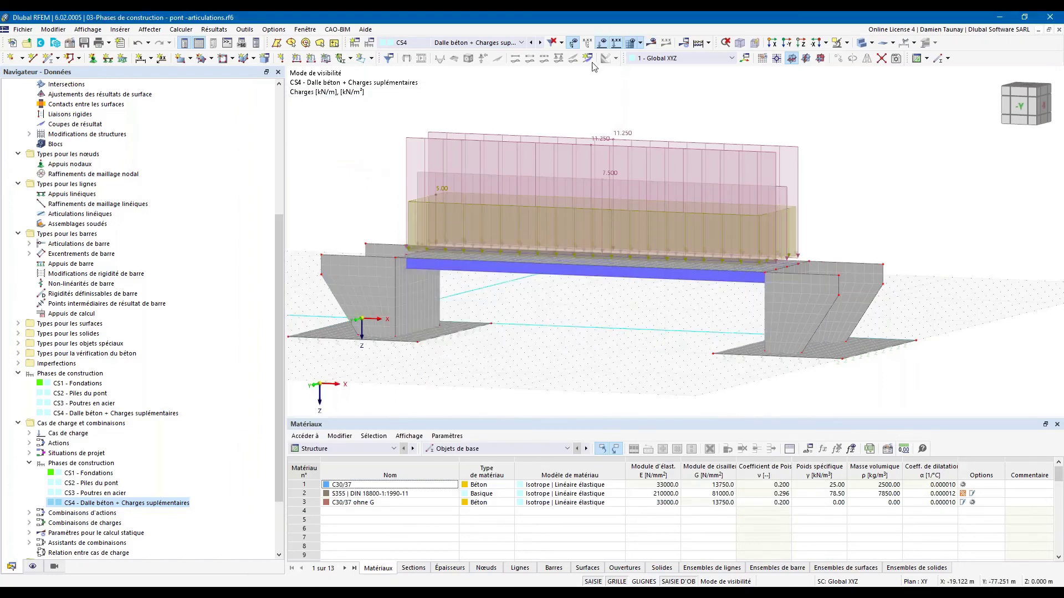
Step: Keep construction stage CS4 active and hide the loads in the model view
left_click(521, 42)
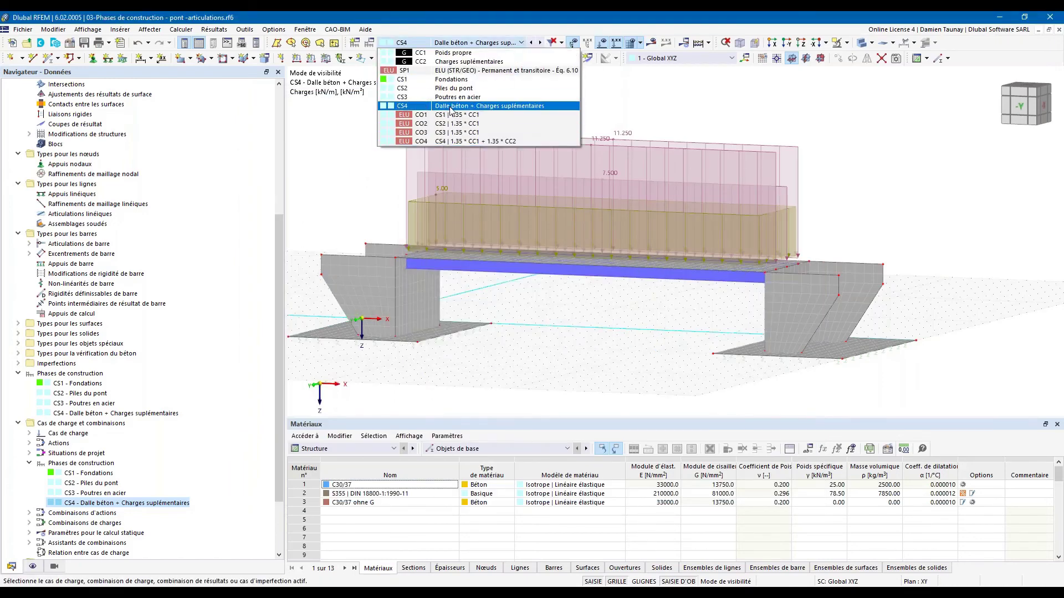
left_click(453, 105)
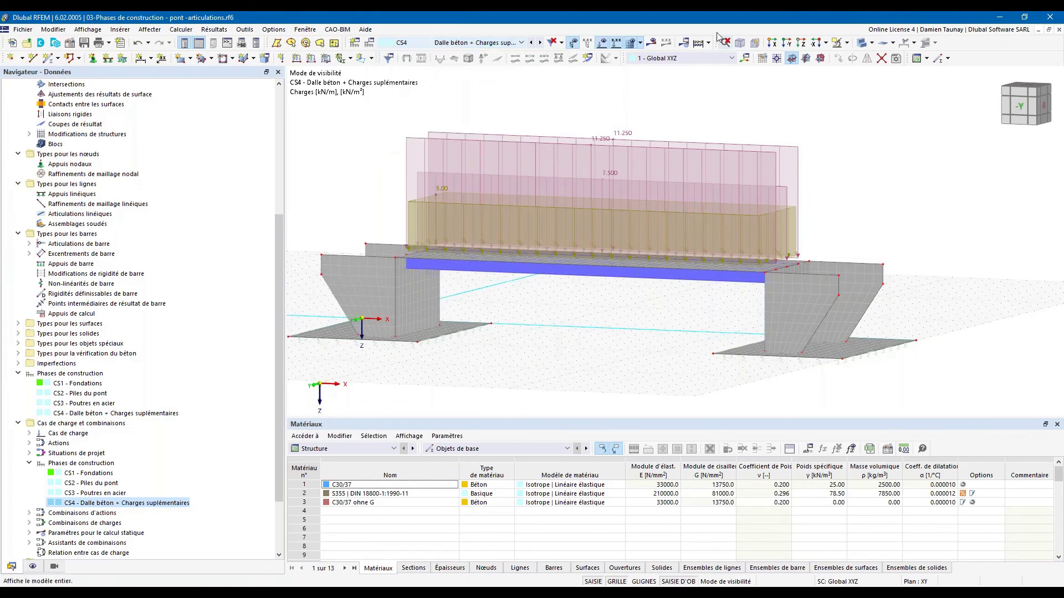
left_click(604, 46)
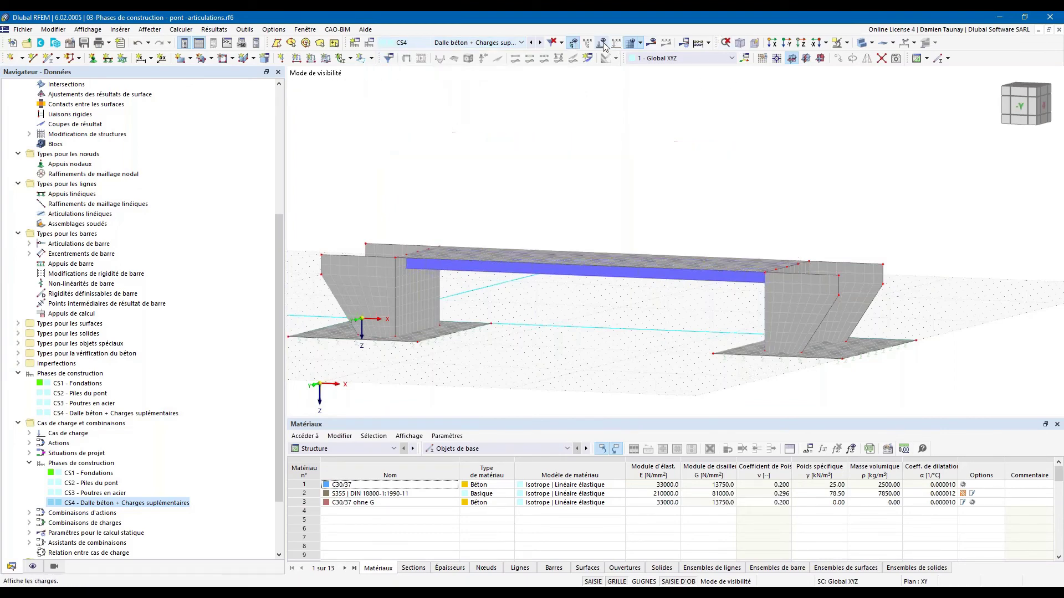
Step: Review the surface and member modifications defined for construction stage CS4, including the hinge changes of members 1-3
double_click(66, 413)
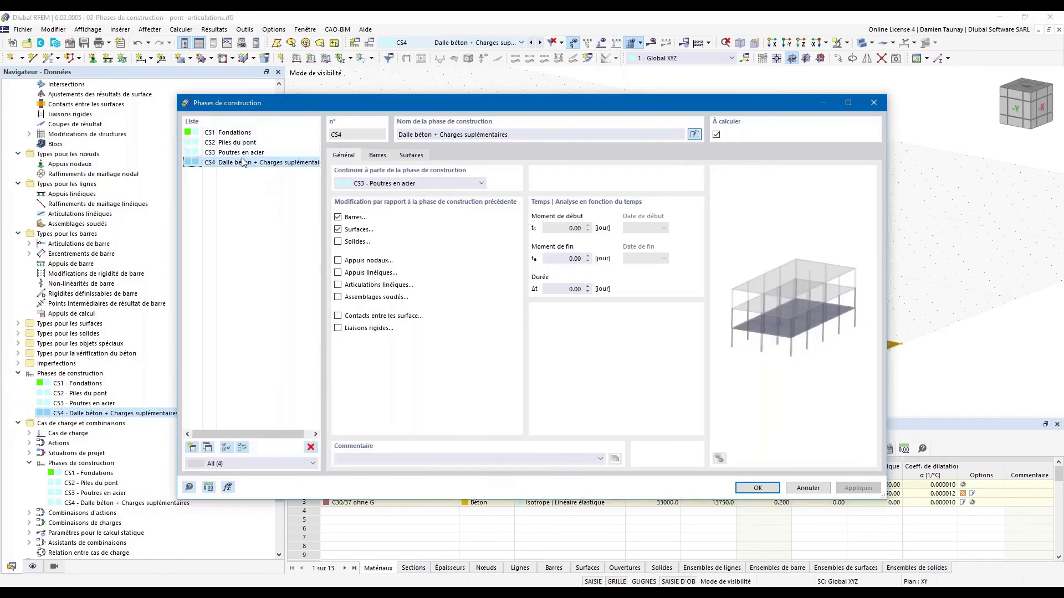
left_click(411, 156)
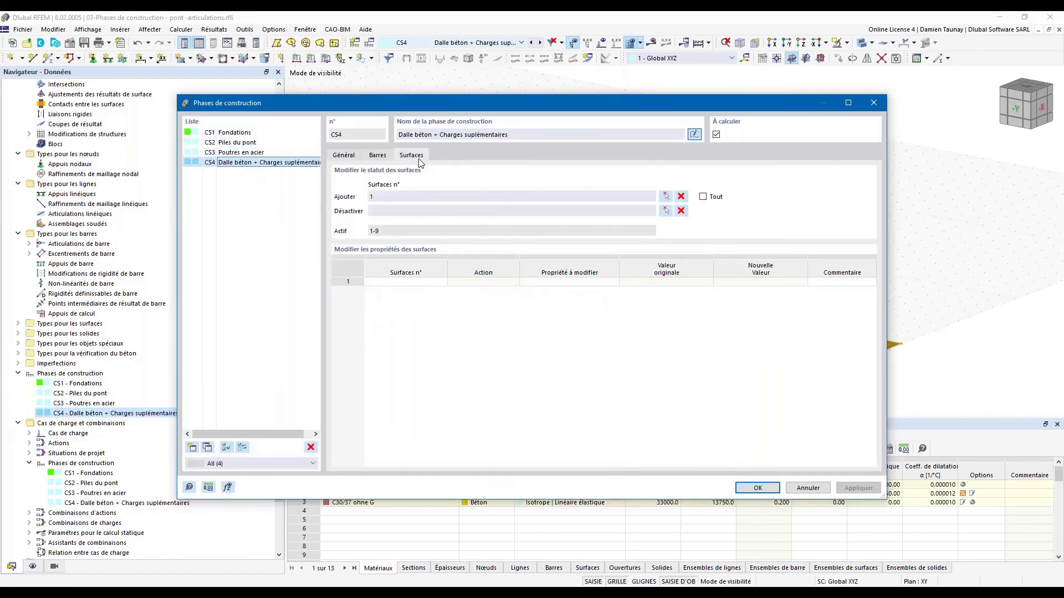
left_click(375, 158)
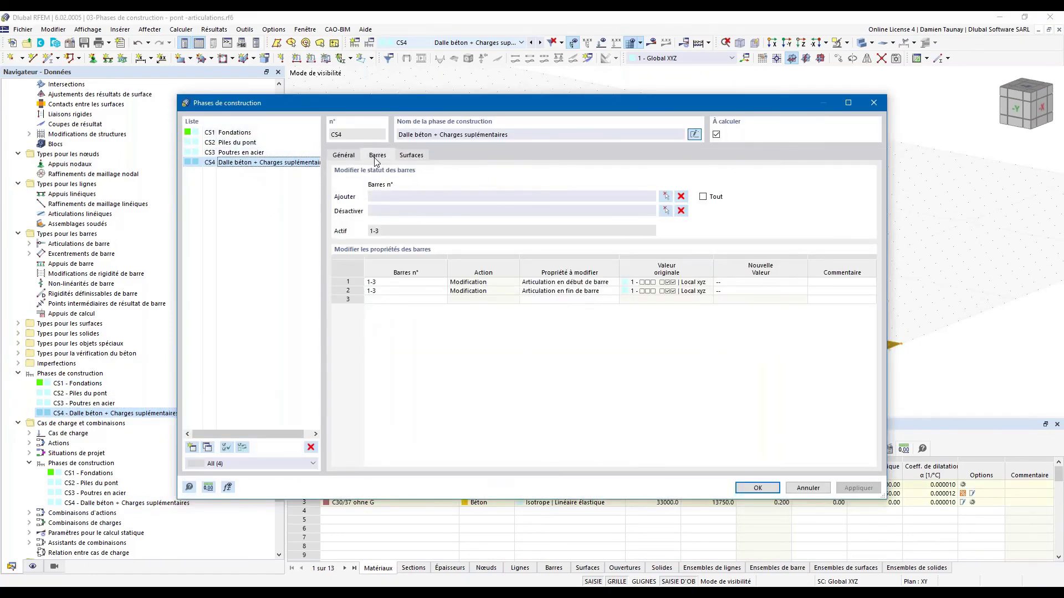
left_click(757, 487)
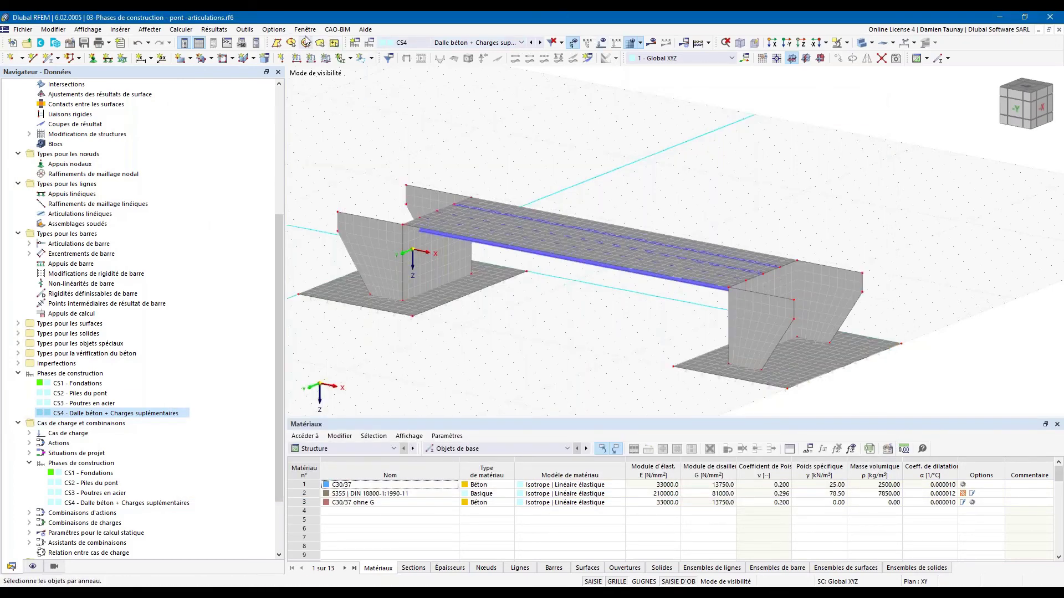
Step: Select construction stage CS4 again and retry calculating its results
left_click(464, 43)
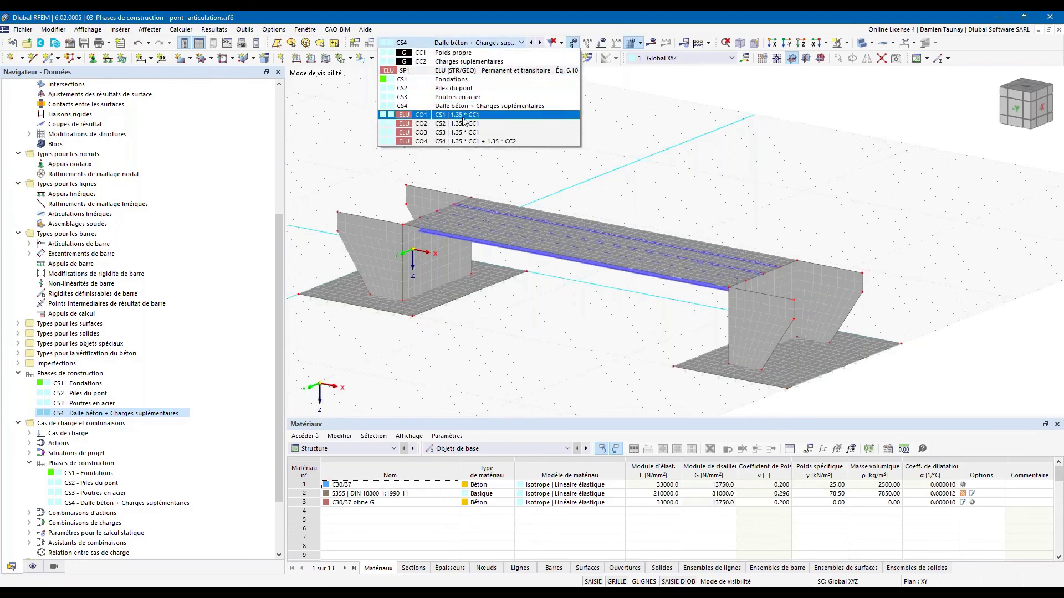
left_click(463, 107)
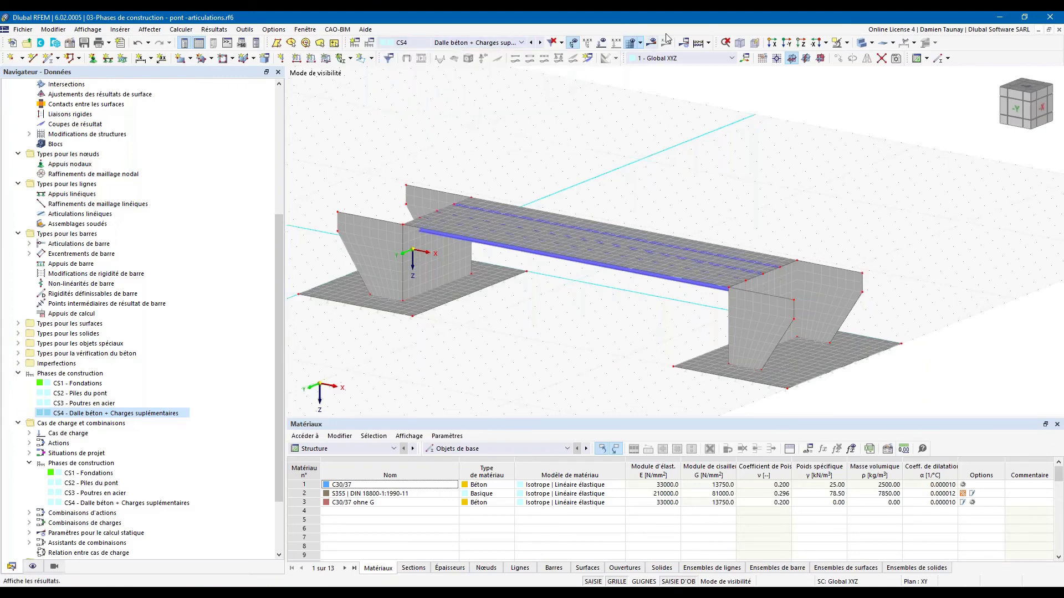
left_click(652, 43)
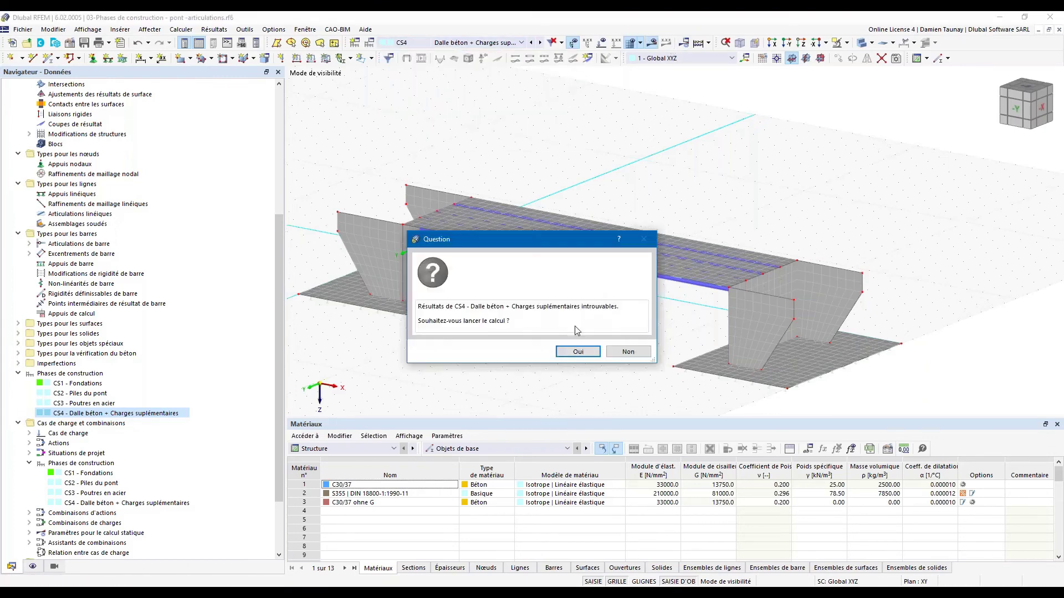
left_click(577, 351)
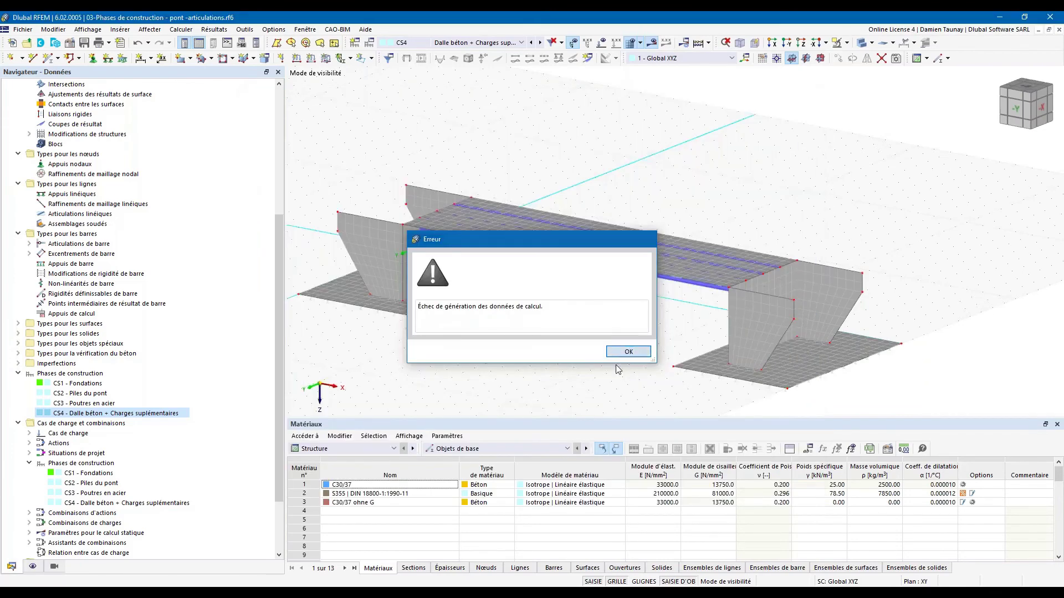
left_click(628, 351)
Step: Check the general settings of stages CS3 and CS2 and recheck the member and surface modifications of CS4
double_click(111, 414)
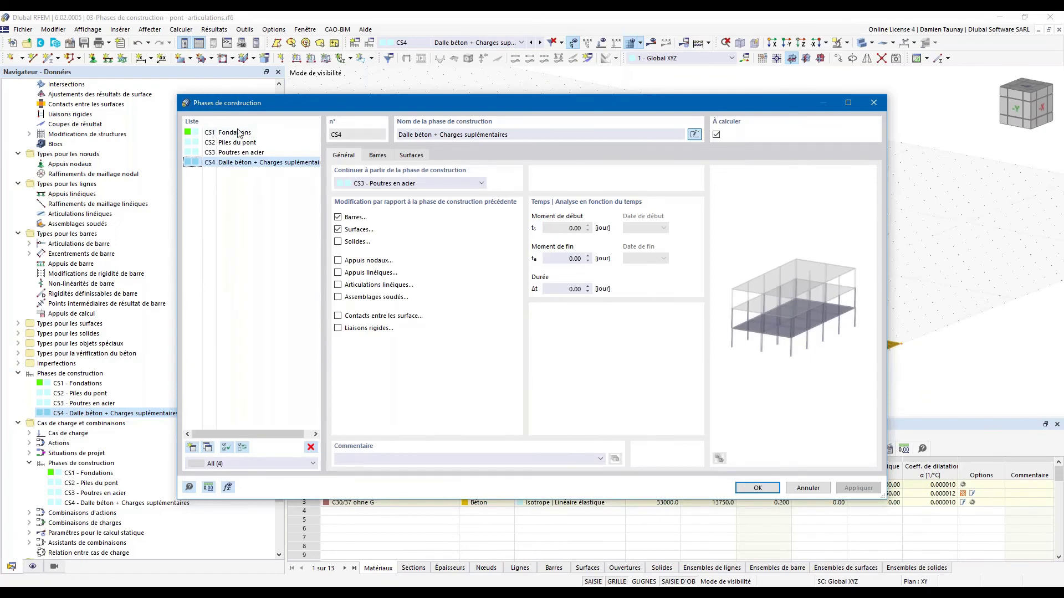
left_click(230, 152)
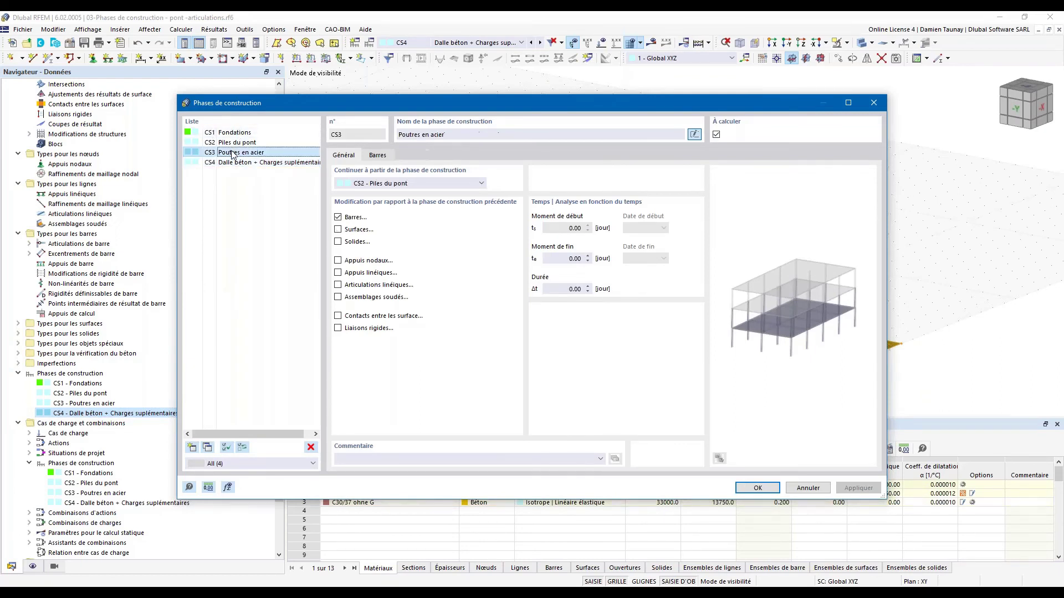
left_click(233, 142)
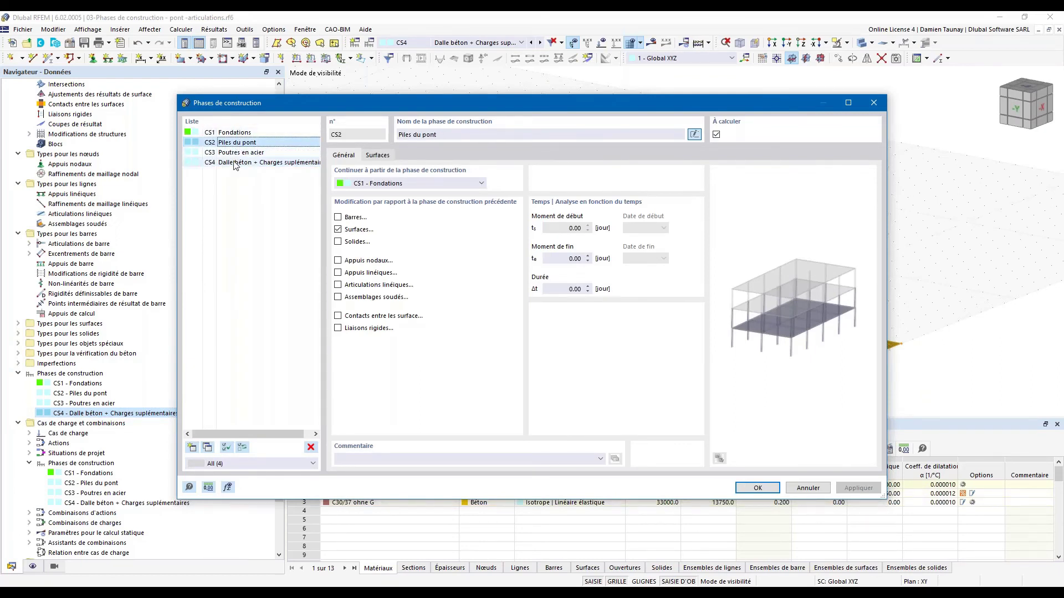
left_click(235, 162)
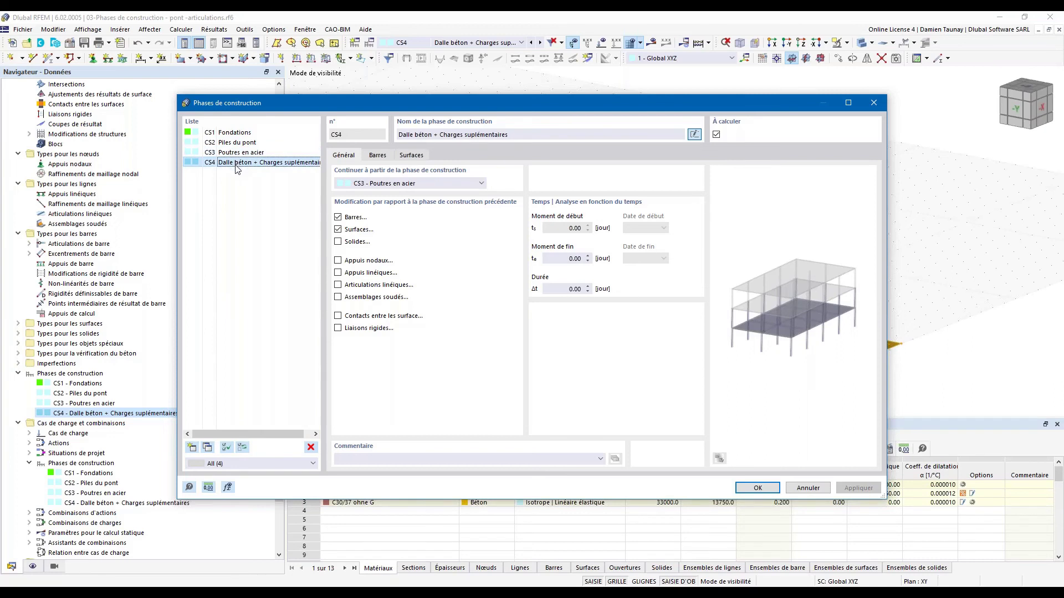
left_click(377, 160)
left_click(411, 157)
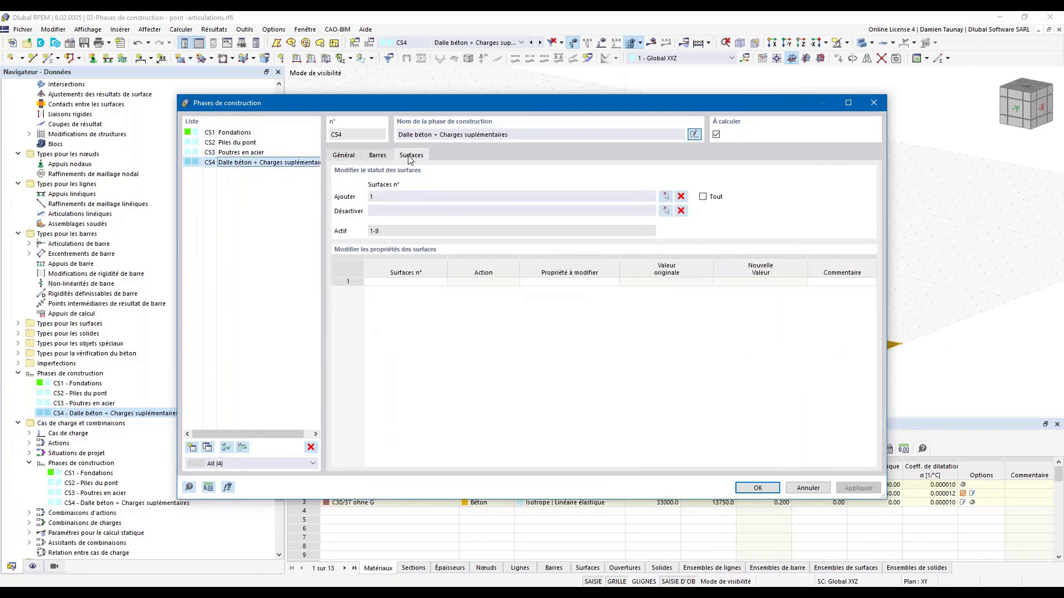
left_click(377, 156)
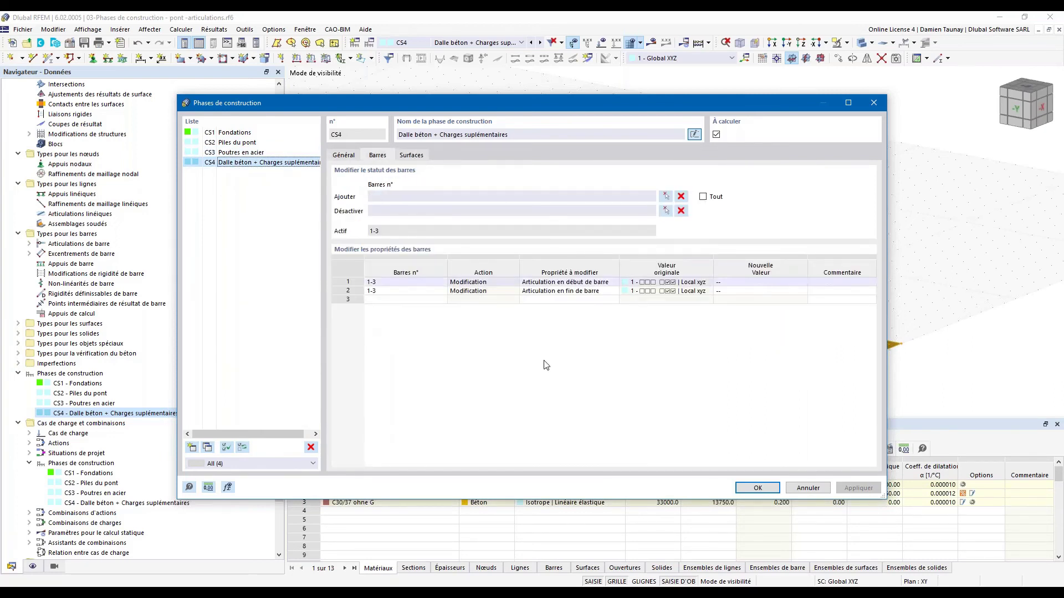
left_click(758, 488)
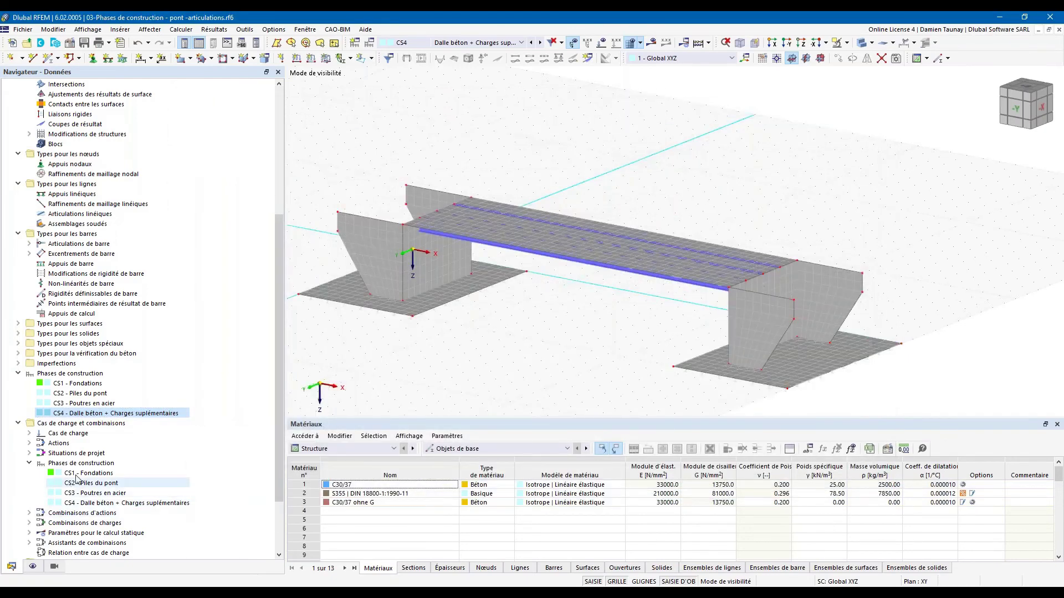
Step: Compare the analysis settings of construction stages CS1 to CS4 under load cases and combinations, and check the load cases assigned to CS4
scroll(80, 410, "down", 2)
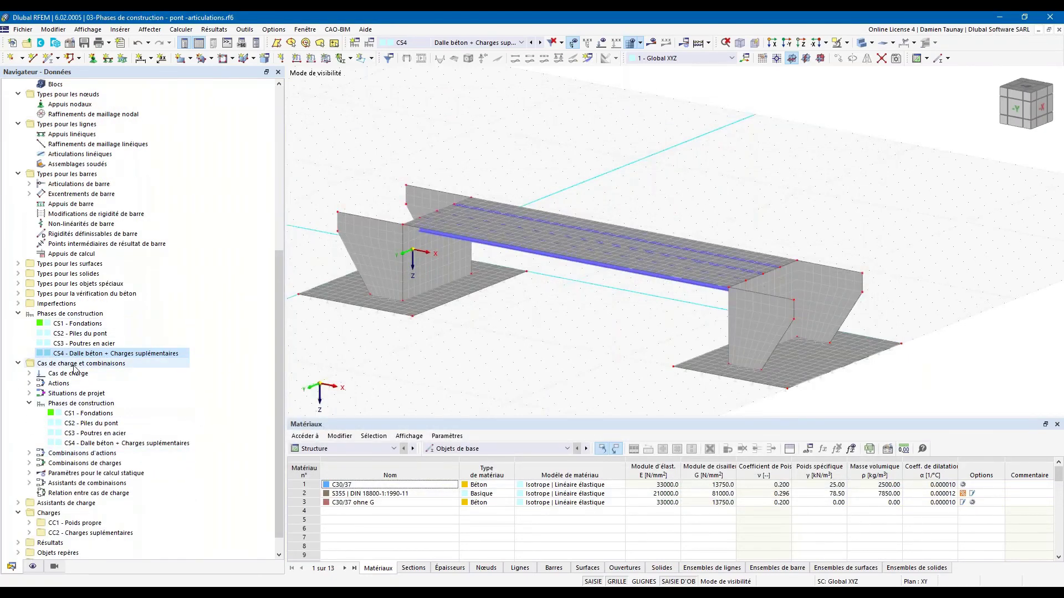
double_click(100, 444)
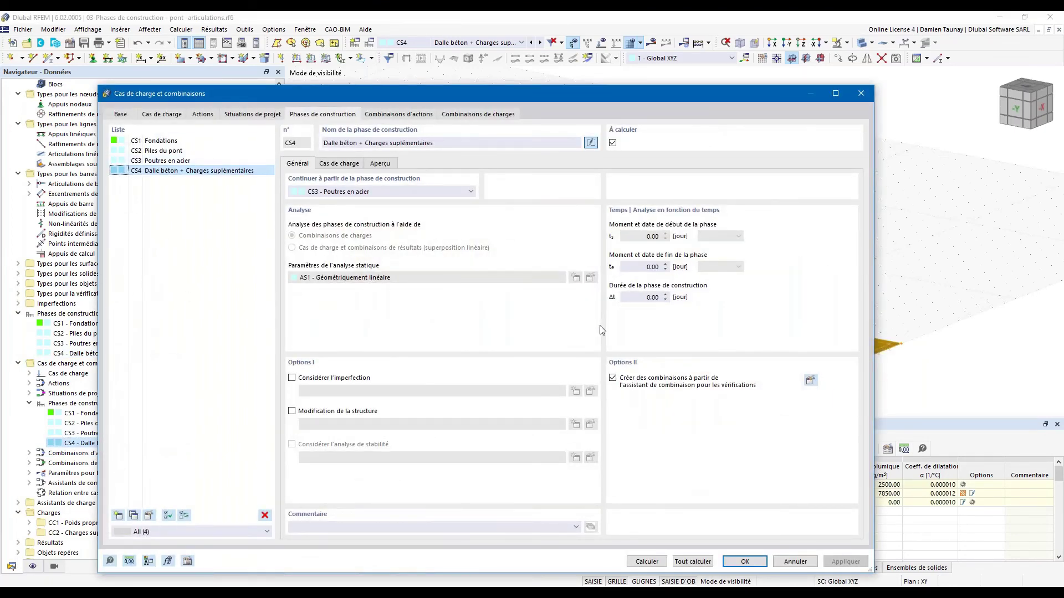
left_click(188, 161)
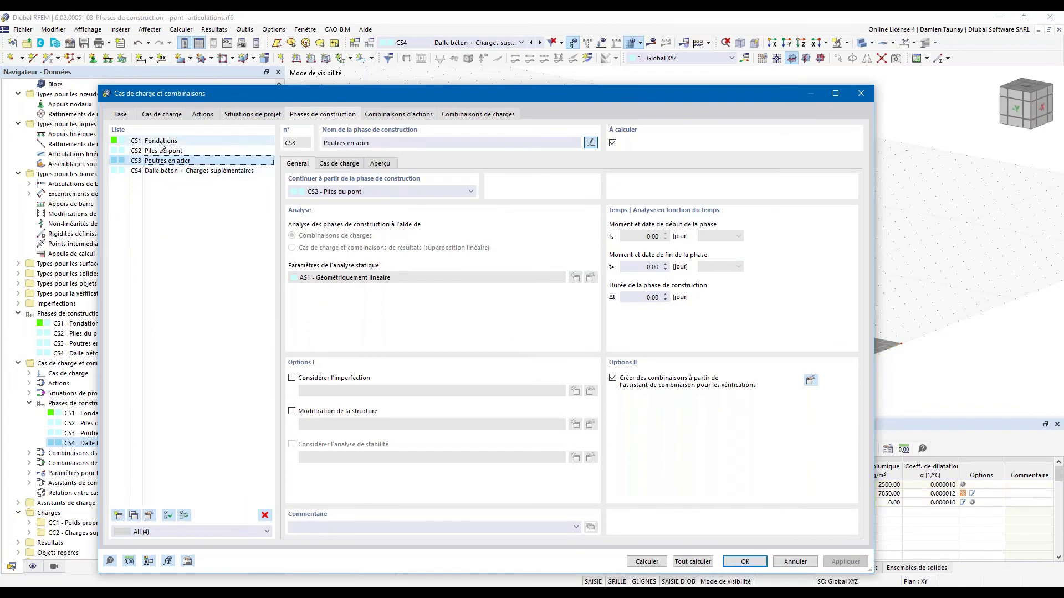
left_click(161, 142)
left_click(161, 149)
left_click(161, 140)
left_click(163, 152)
left_click(162, 162)
left_click(166, 171)
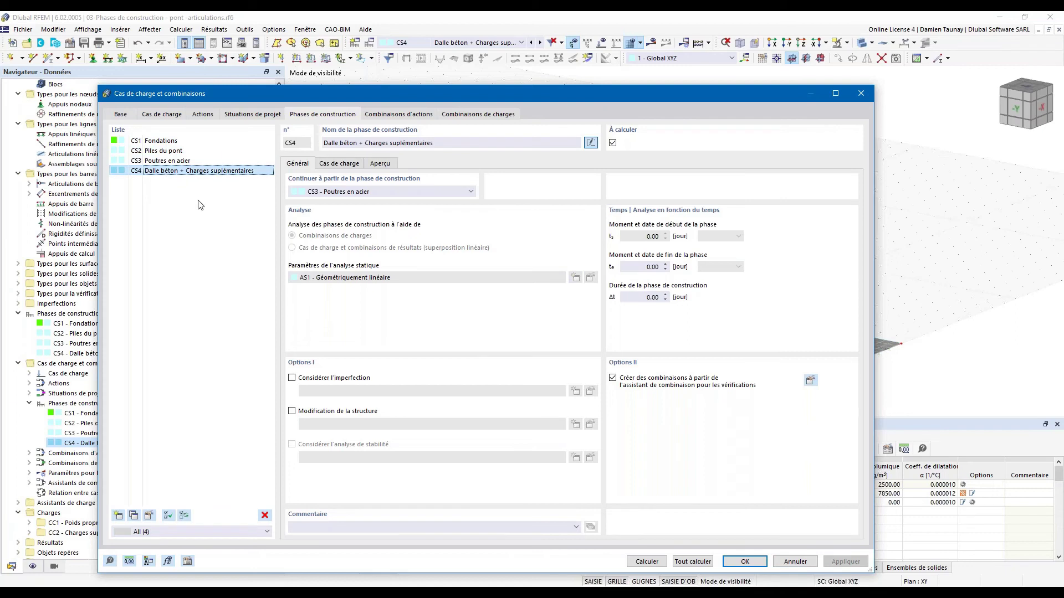
left_click(176, 161)
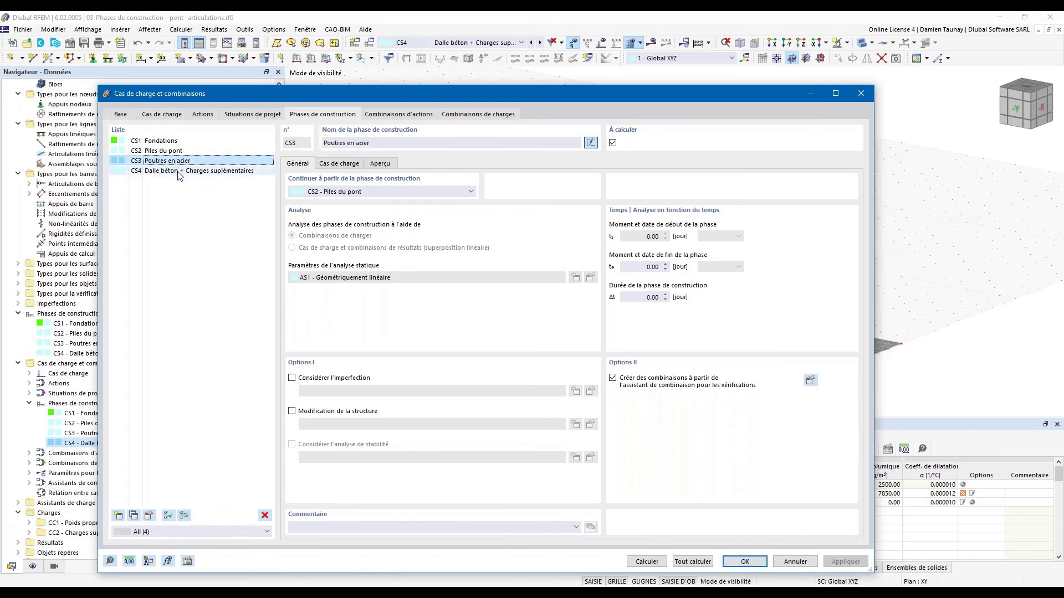
left_click(179, 172)
left_click(339, 164)
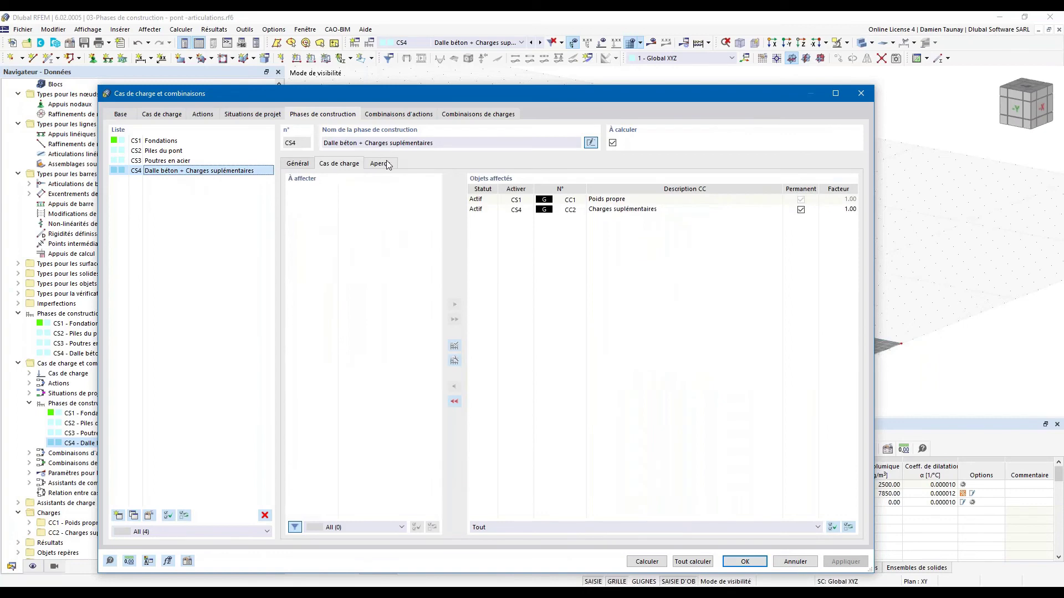
left_click(744, 562)
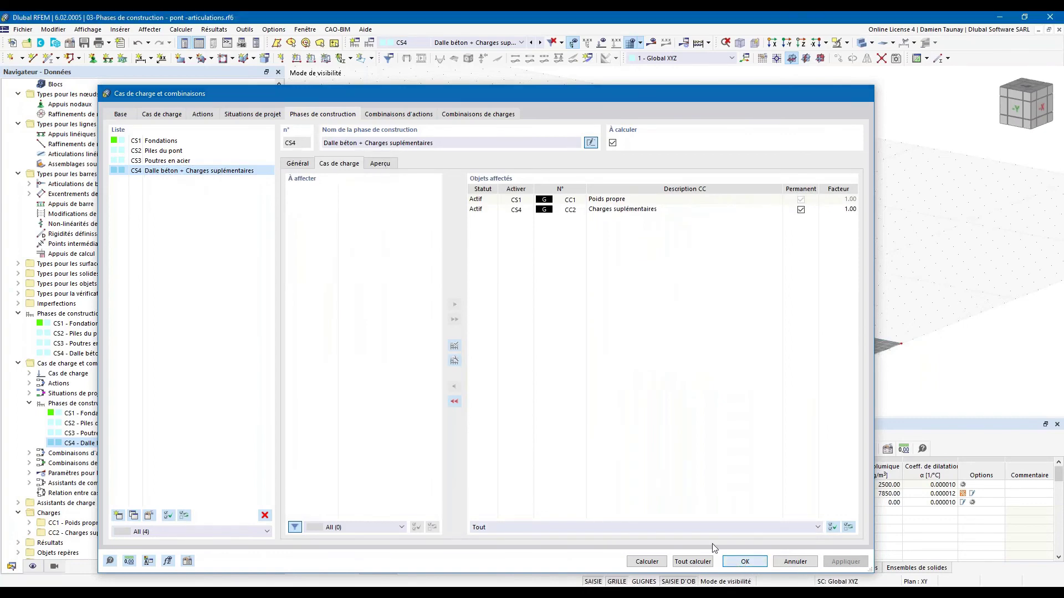
Step: Deactivate the time-dependent analysis (TDA) add-on in the 03 bridge model's base data and accept losing its data
scroll(102, 121, "up", 9)
right_click(44, 114)
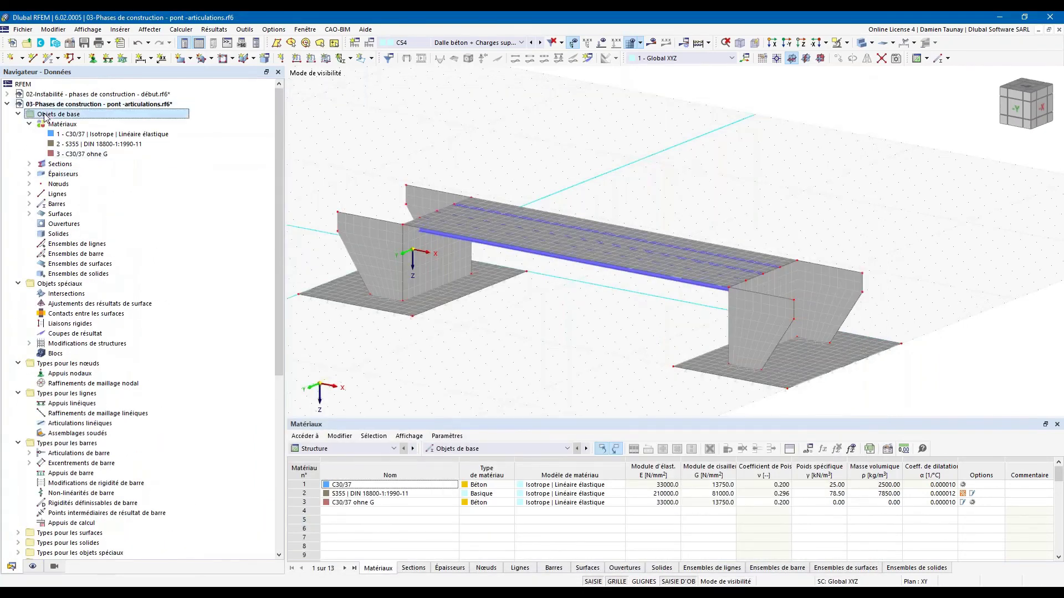
left_click(79, 121)
left_click(353, 90)
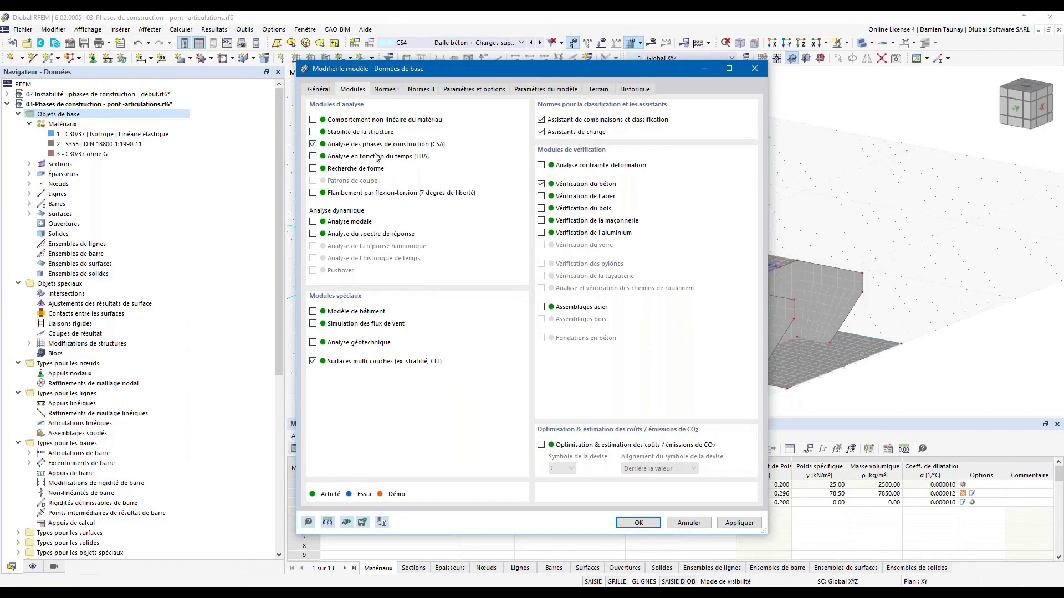
left_click(637, 523)
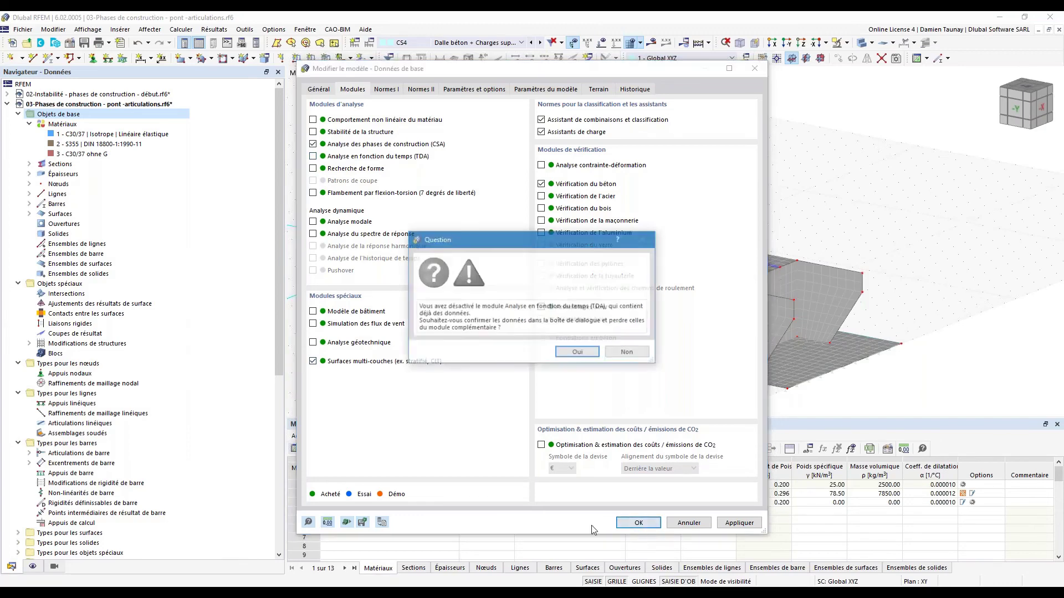
left_click(578, 353)
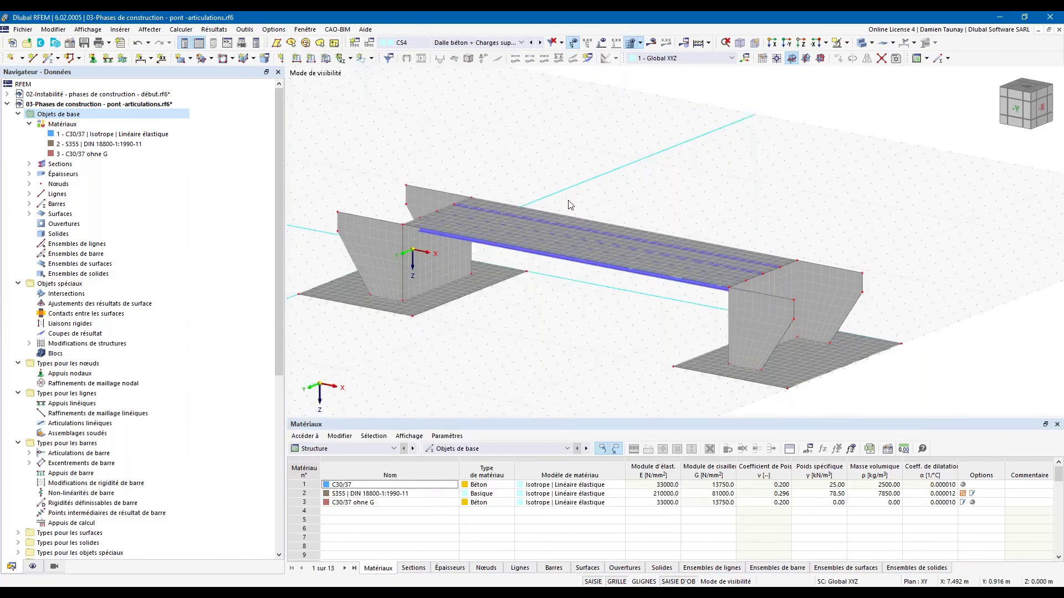
middle_click_drag(624, 190, 591, 162, "ctrl")
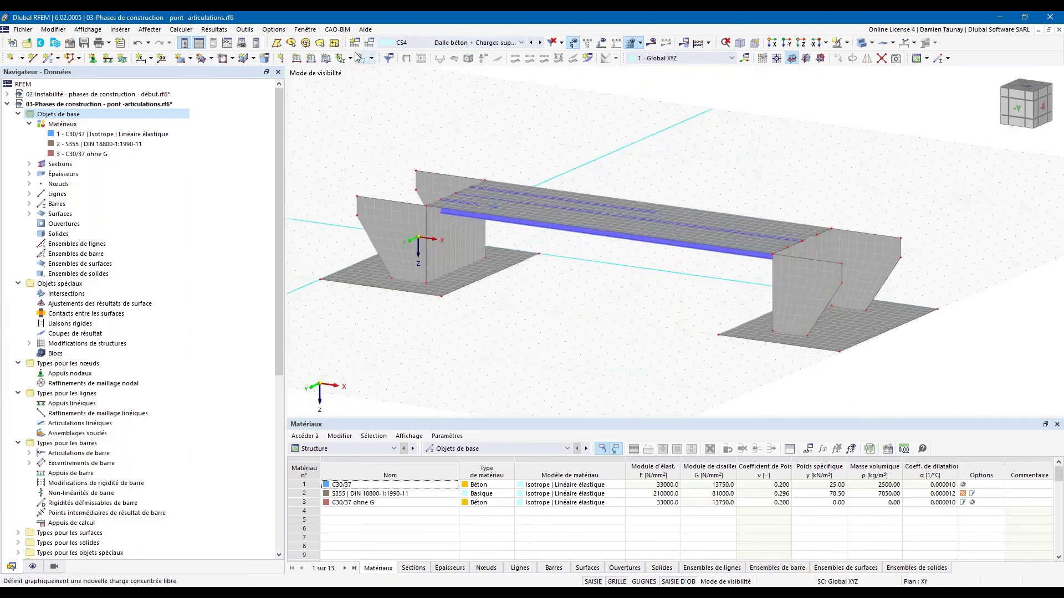
left_click(180, 29)
left_click(200, 65)
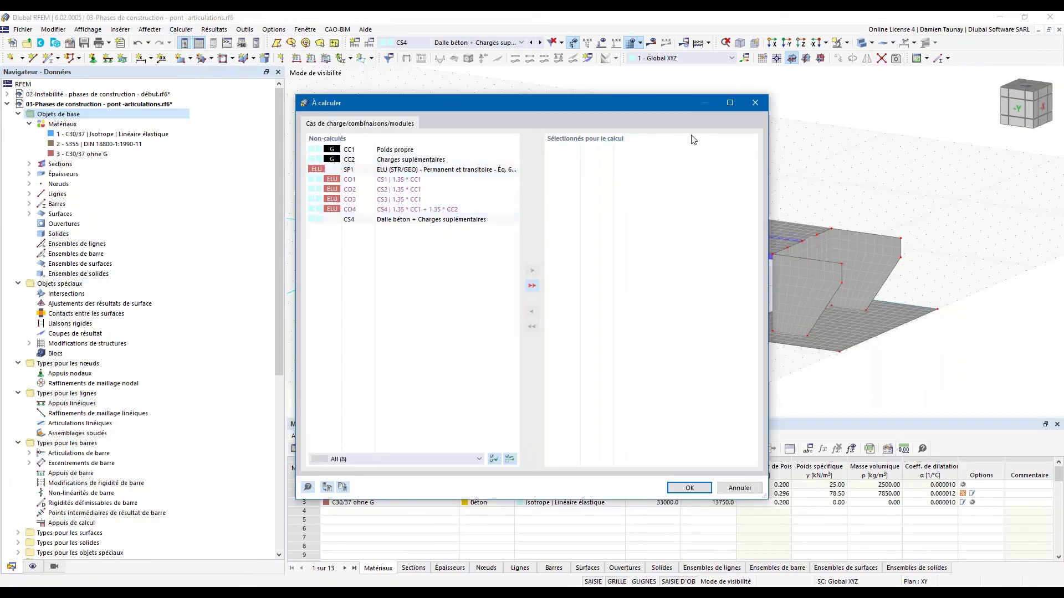
left_click(755, 103)
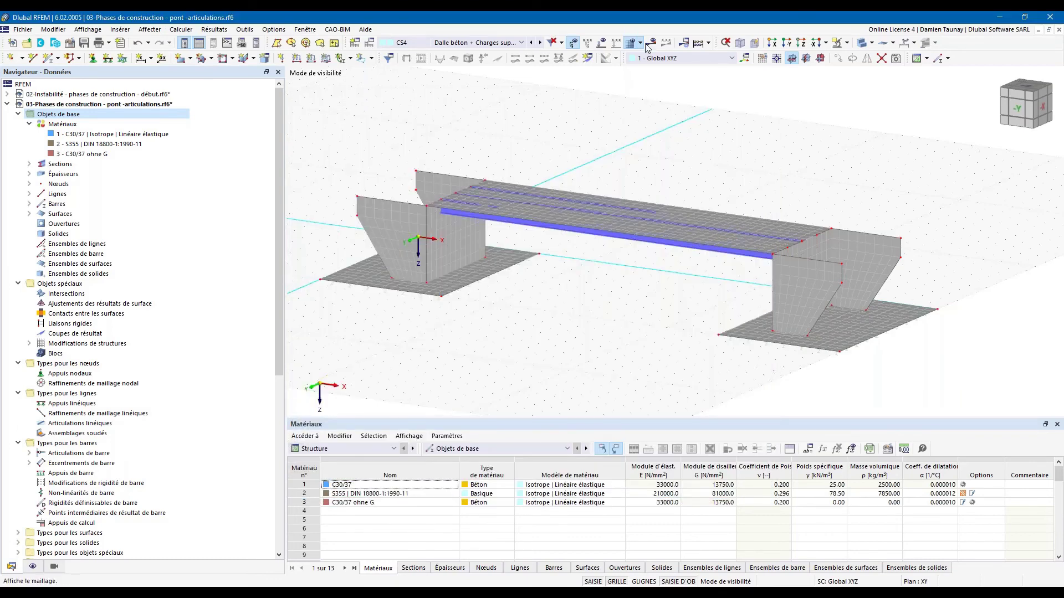
Step: Calculate construction stage CS4 and display the bending moments My of its beams
left_click(599, 44)
left_click(578, 352)
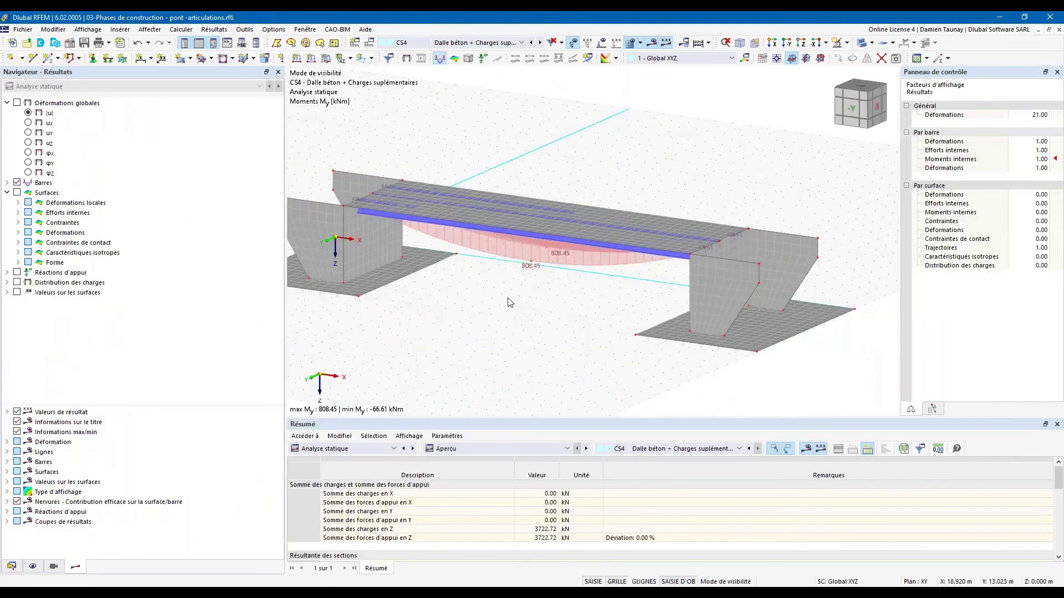
middle_click_drag(467, 335, 523, 326, "ctrl")
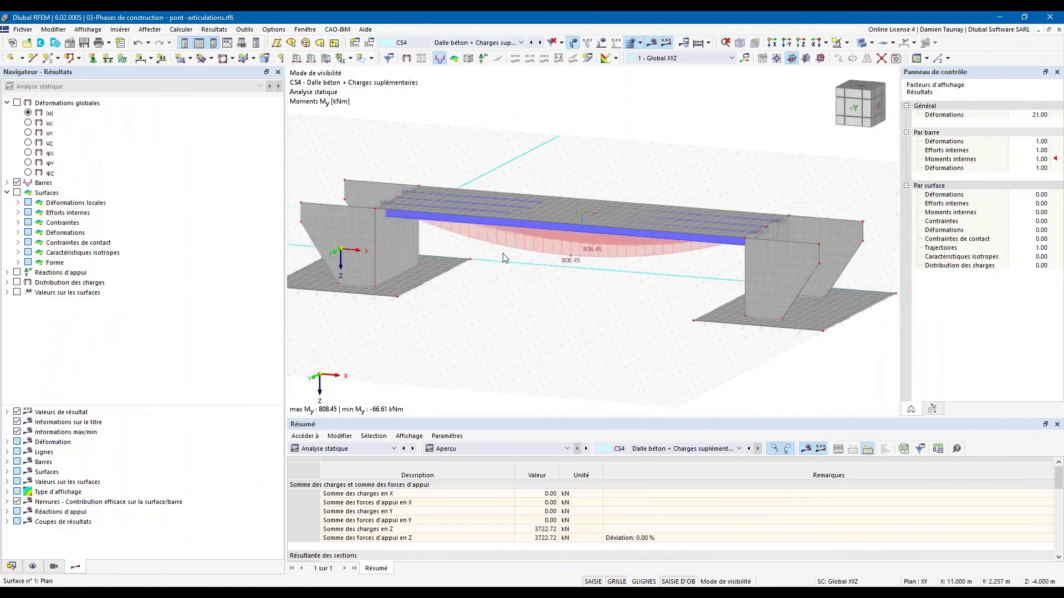
Step: Show the results of CS3 and examine the steel beams' My diagrams in a wireframe side view along Y
left_click(531, 43)
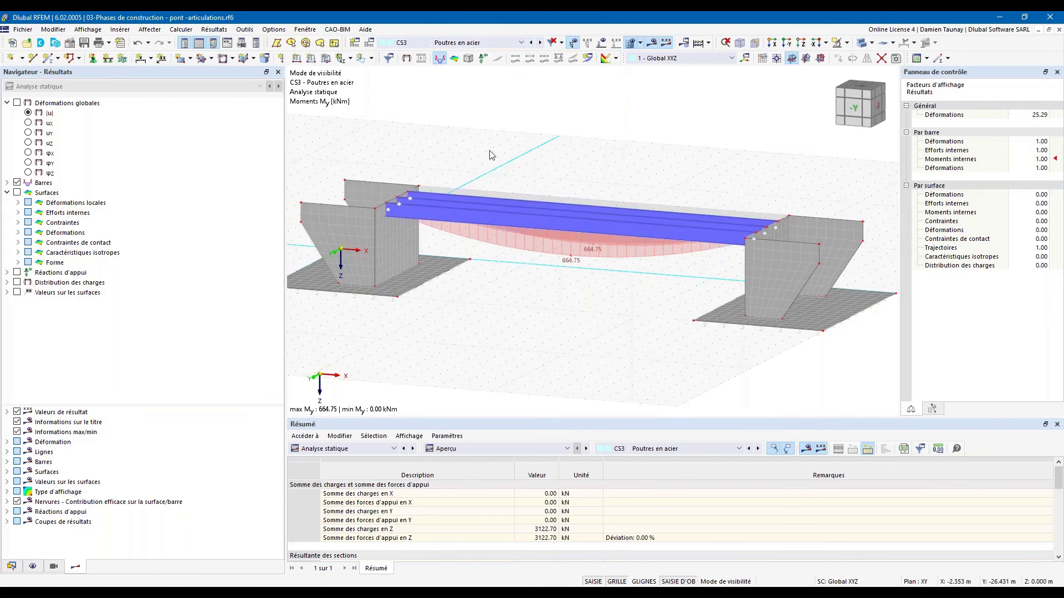
middle_click_drag(488, 345, 526, 338, "ctrl")
left_click(862, 43)
middle_click_drag(586, 384, 588, 373, "ctrl")
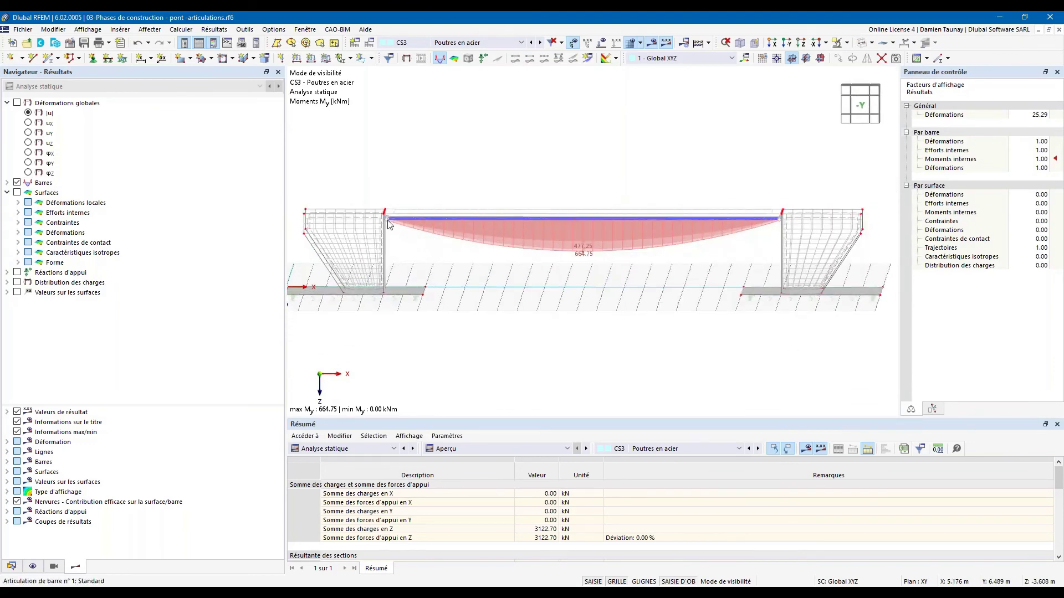
scroll(387, 221, "up", 4)
middle_click_drag(814, 260, 624, 274)
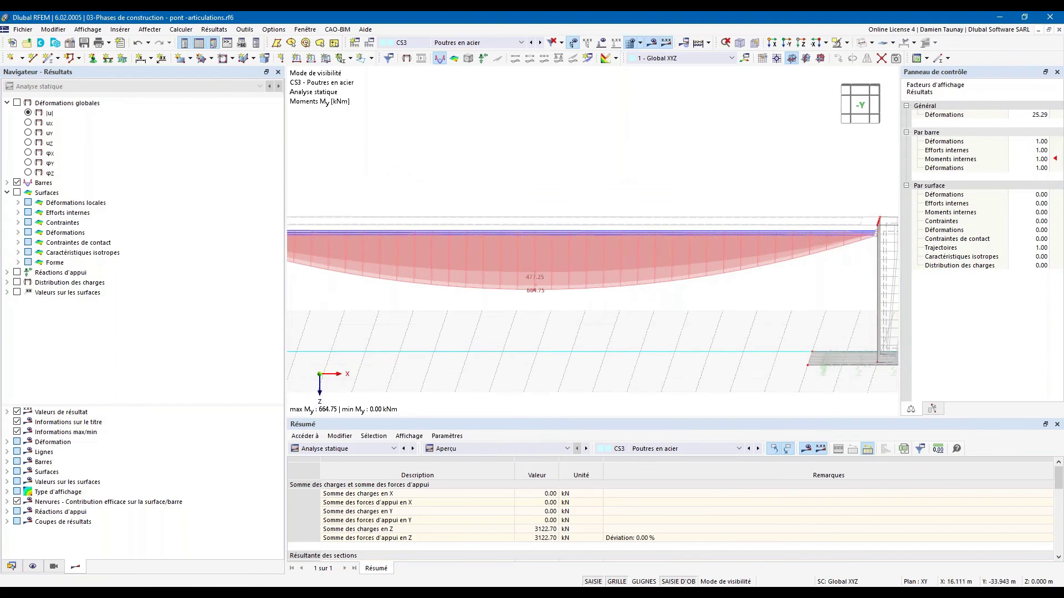
Step: Show the results of CS4 and inspect the My moments at the beam ends, up close and over the whole bridge
scroll(529, 110, "down", 2)
left_click(540, 42)
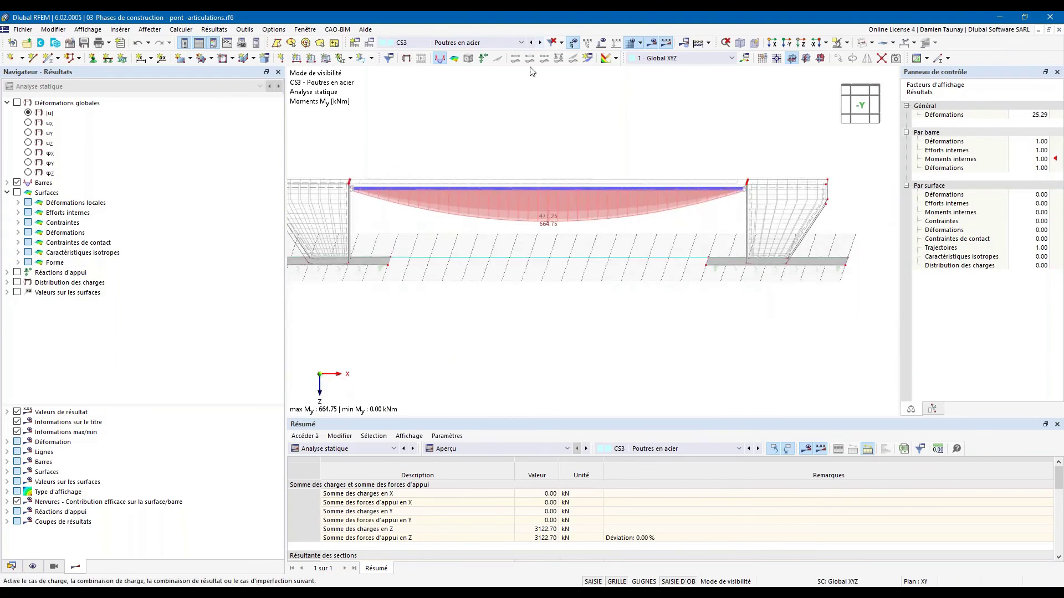
scroll(352, 190, "up", 2)
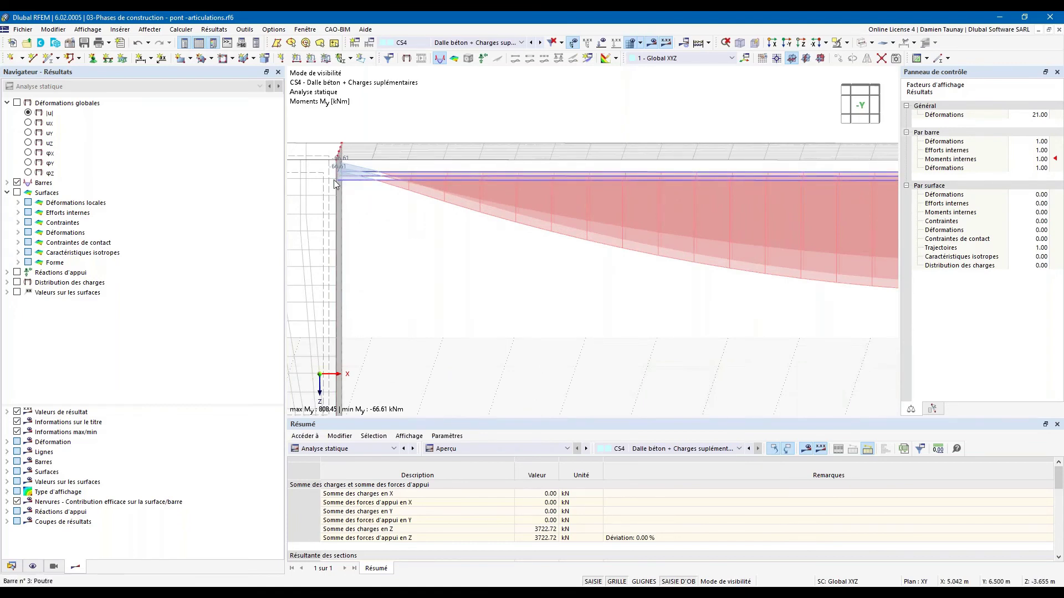
middle_click_drag(428, 234, 376, 226, "ctrl")
scroll(340, 175, "down", 1)
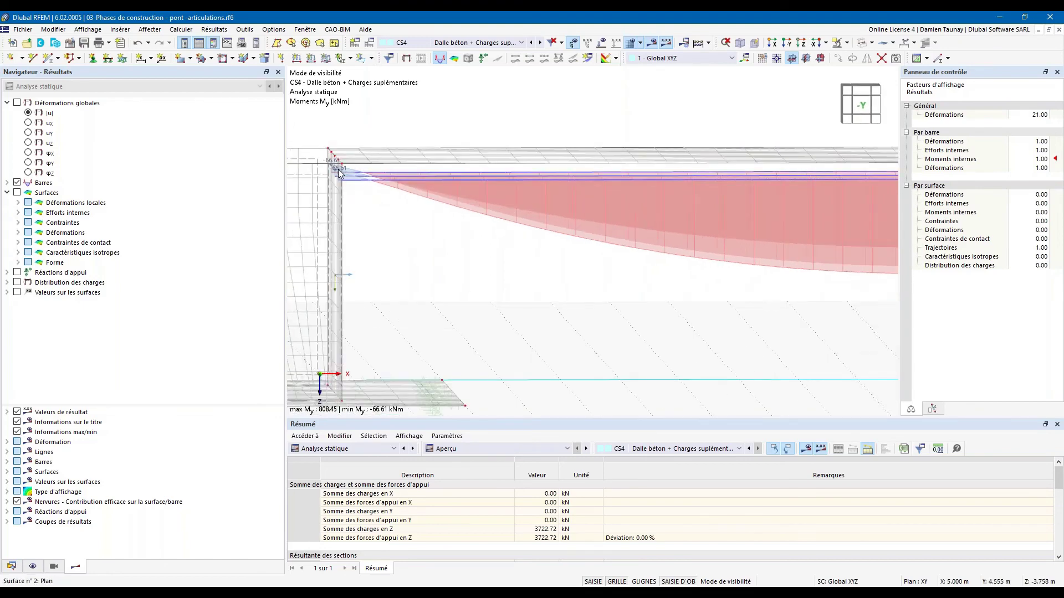
scroll(349, 176, "down", 3)
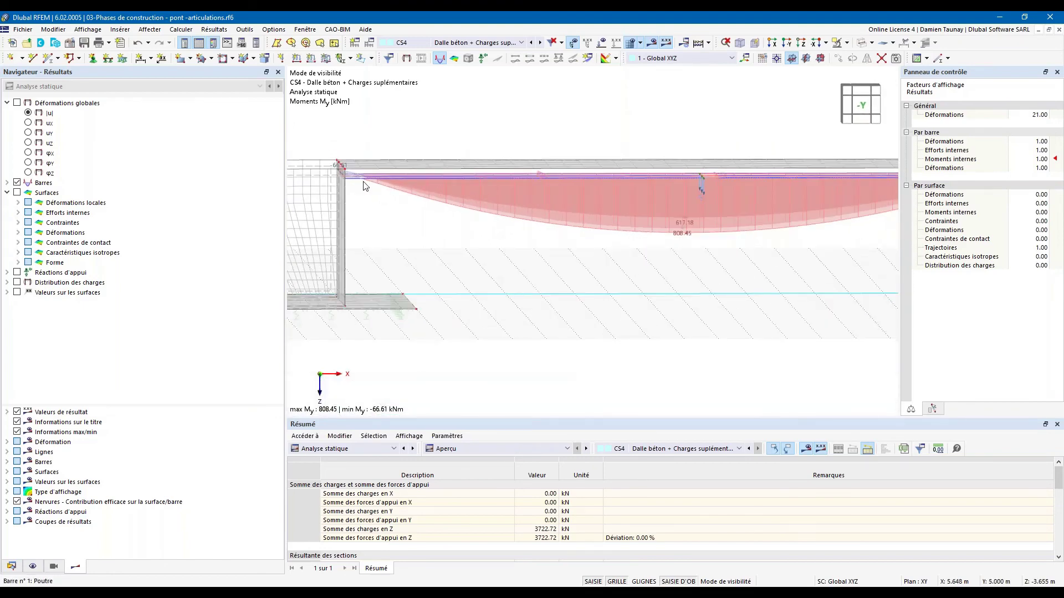
scroll(360, 183, "down", 3)
middle_click_drag(722, 272, 693, 266, "ctrl")
middle_click_drag(527, 265, 527, 269, "ctrl")
middle_click_drag(527, 269, 560, 283)
scroll(548, 277, "down", 1)
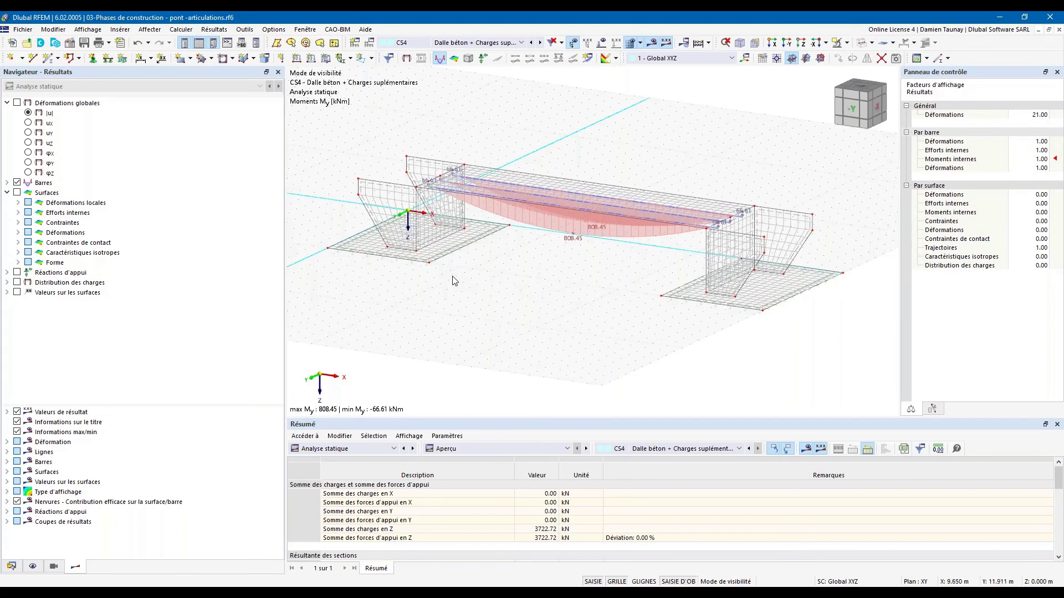
Step: Step through the results of the earlier construction stages up to CS4 and compare the beams' My moments
mouse_move(446, 255)
left_click(522, 43)
left_click(460, 82)
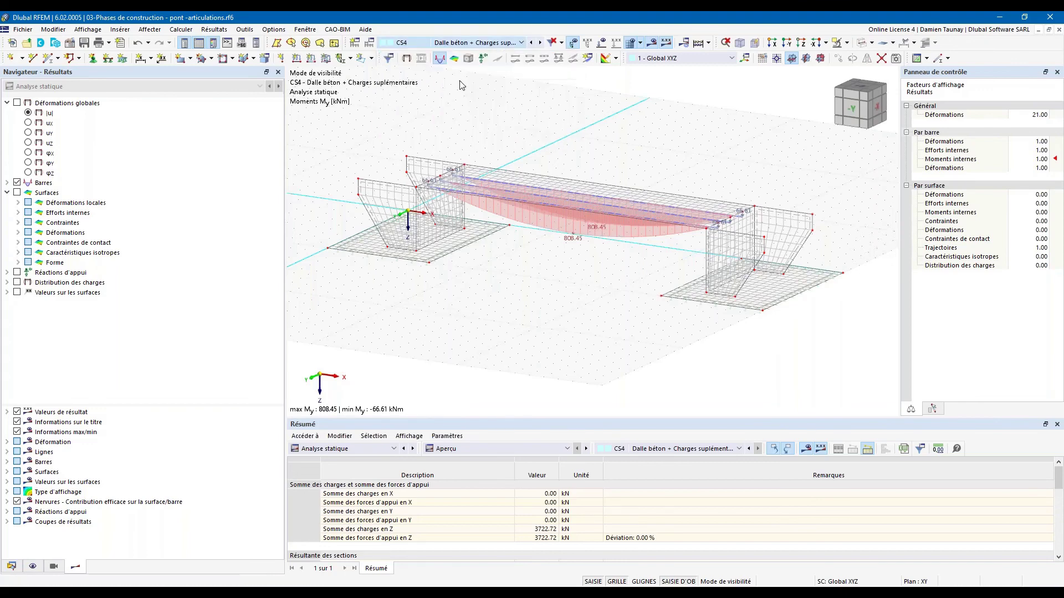
left_click(539, 43)
left_click(539, 44)
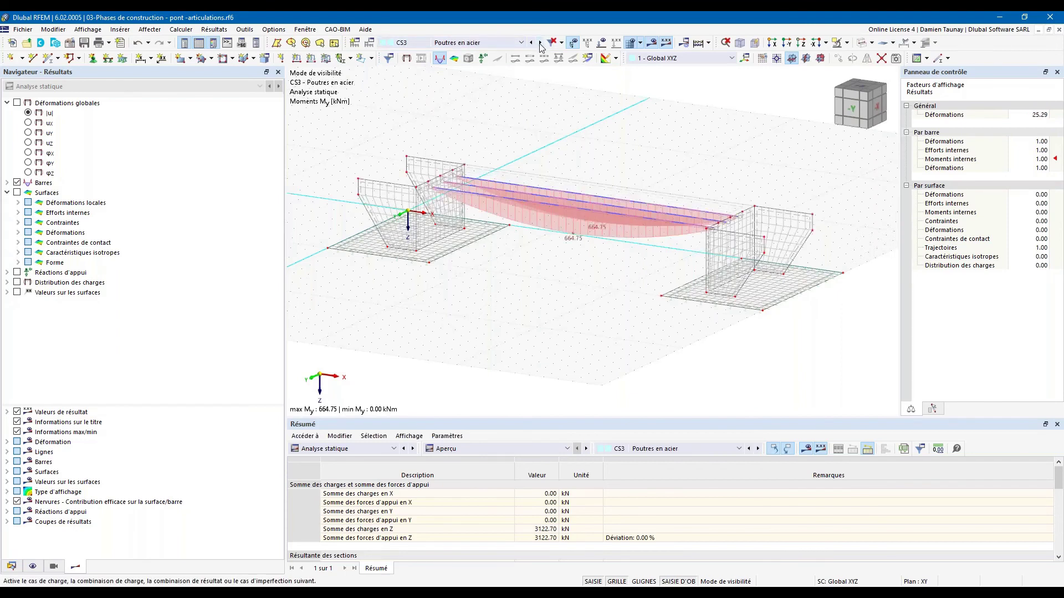
left_click(539, 43)
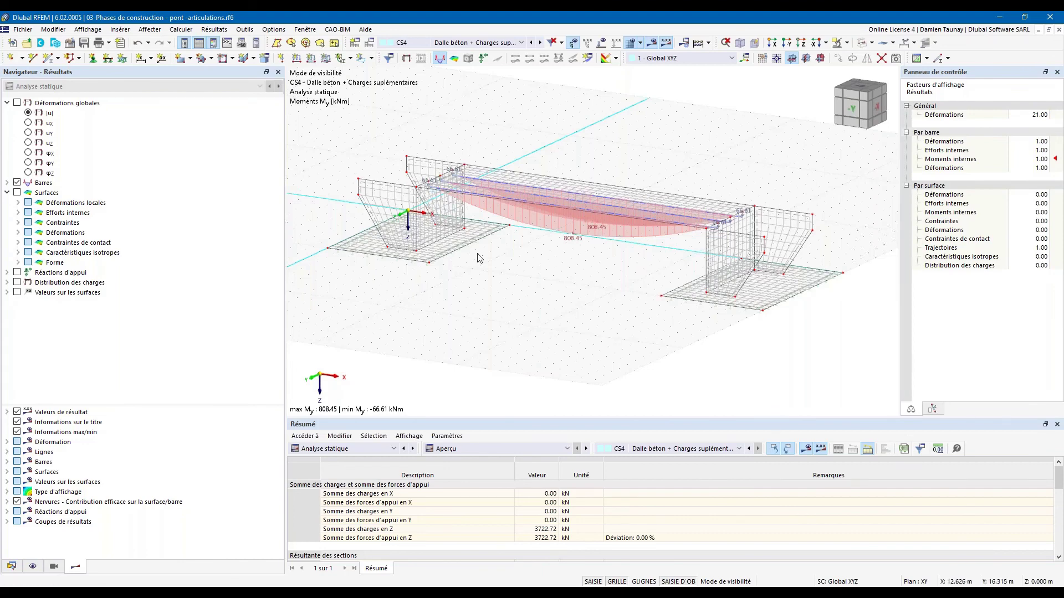
mouse_move(512, 340)
middle_mouse_down("ctrl")
mouse_move(673, 328)
mouse_move(499, 332)
middle_mouse_up("ctrl")
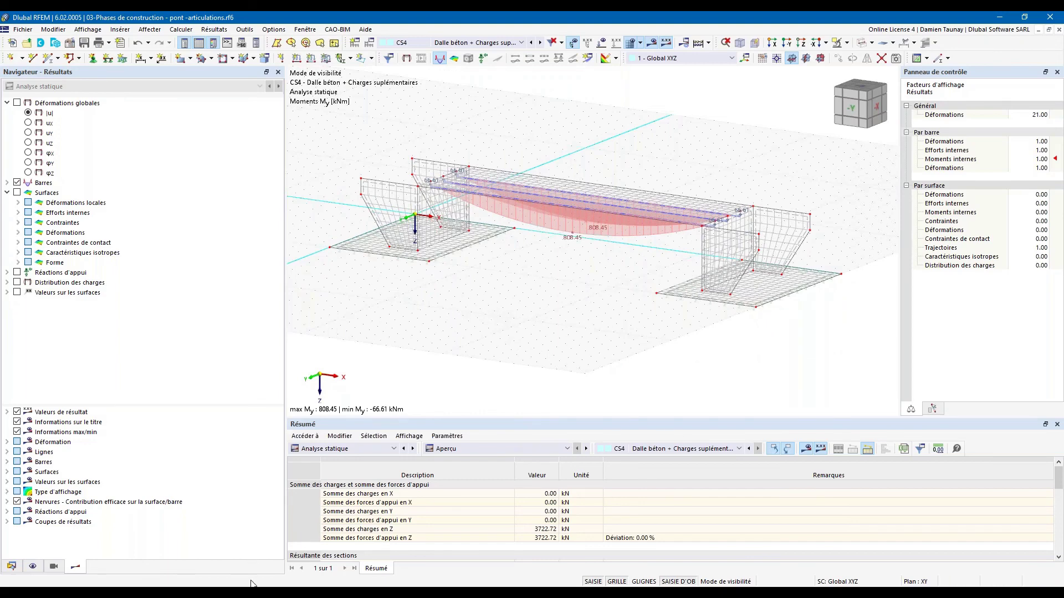
Step: Switch to the running PowerPoint slide show and advance to the slide "Services en ligne gratuits"
mouse_move(253, 585)
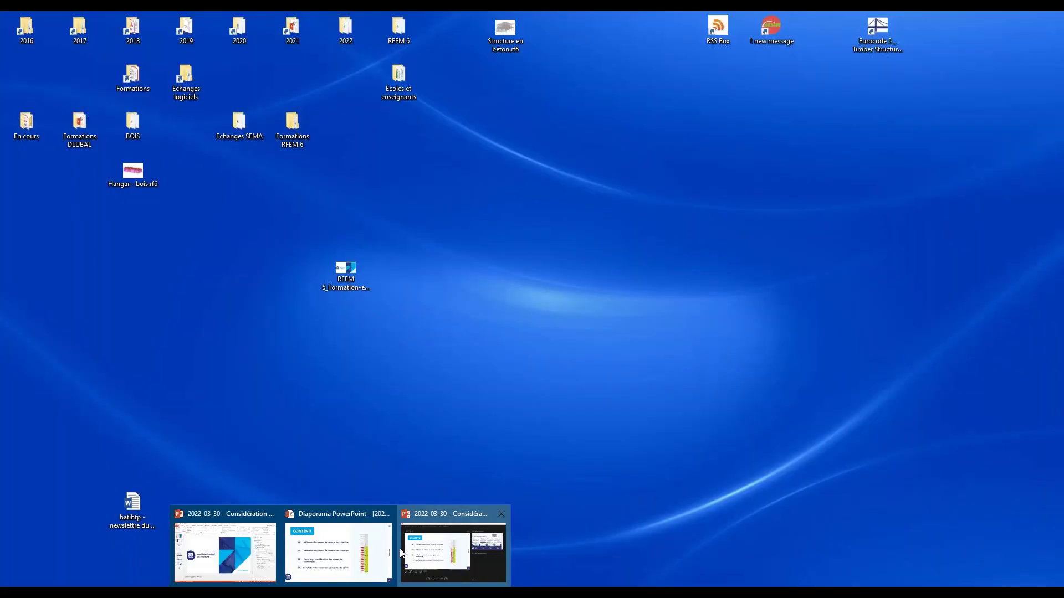
left_click(437, 552)
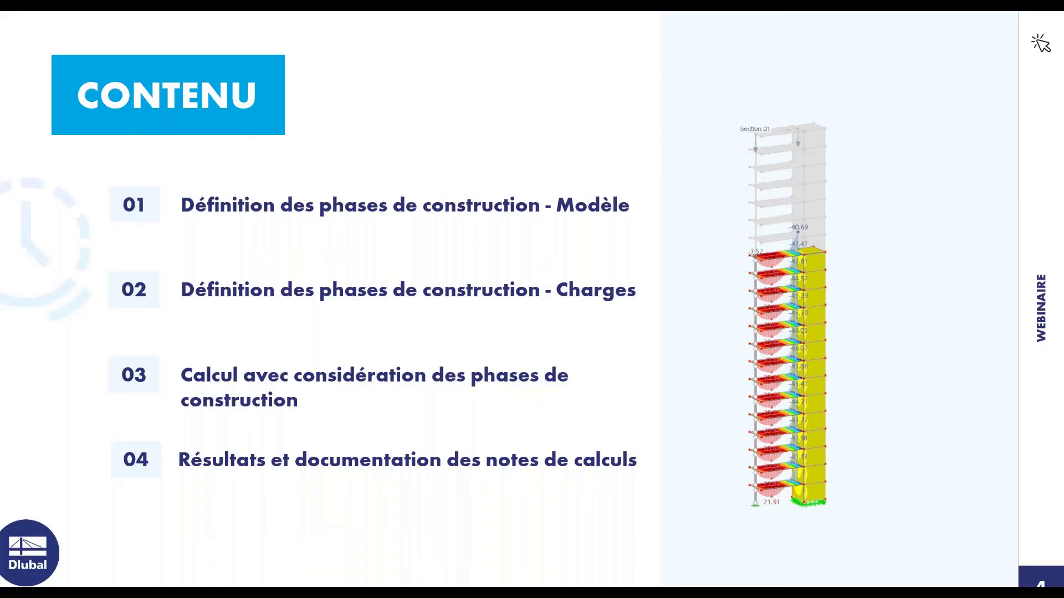
left_click(431, 390)
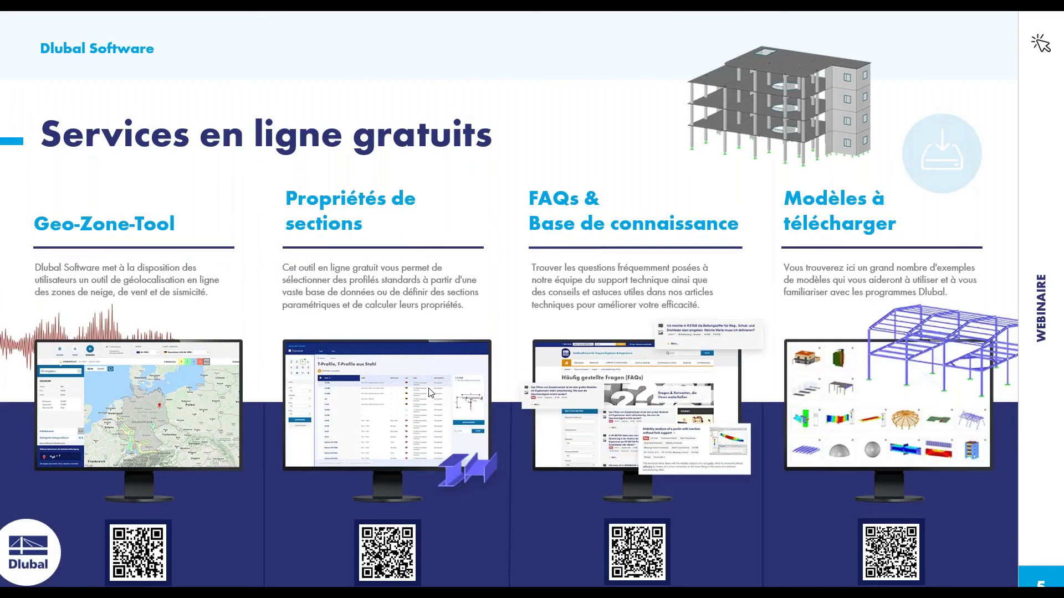